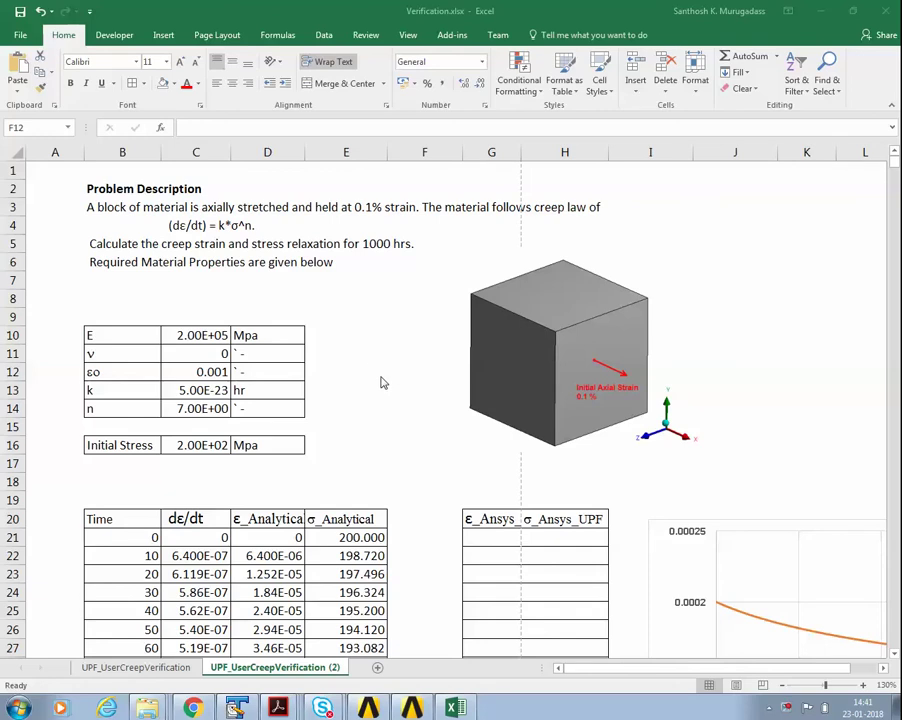
Move the cube picture slightly up and to the left, beside the material property table.
{"action": "left_click", "coordinate": [557, 345]}
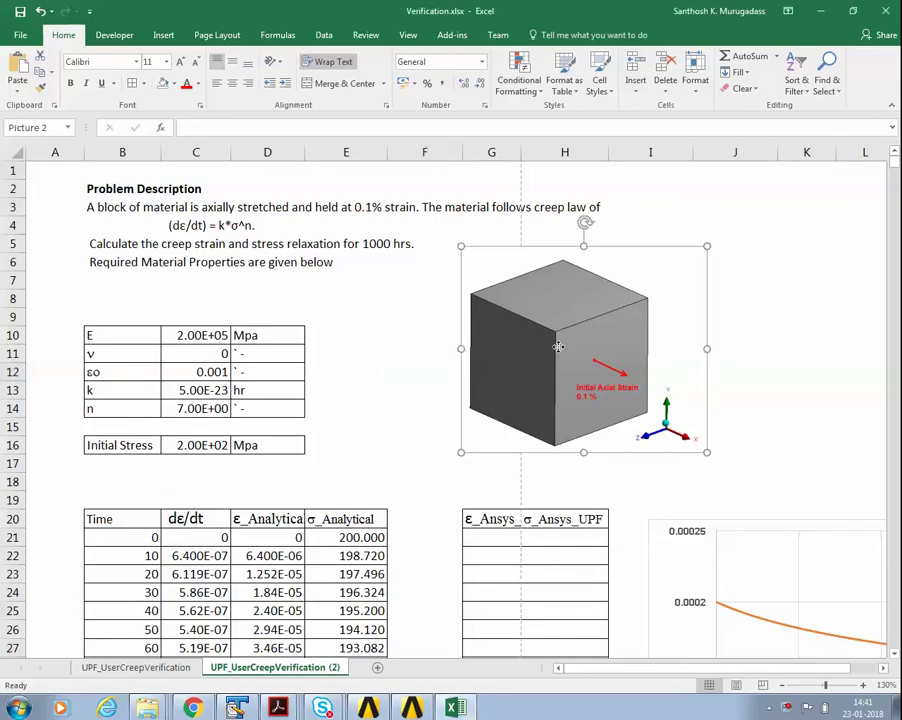
{"action": "left_click_drag", "start_coordinate": [557, 345], "coordinate": [534, 331]}
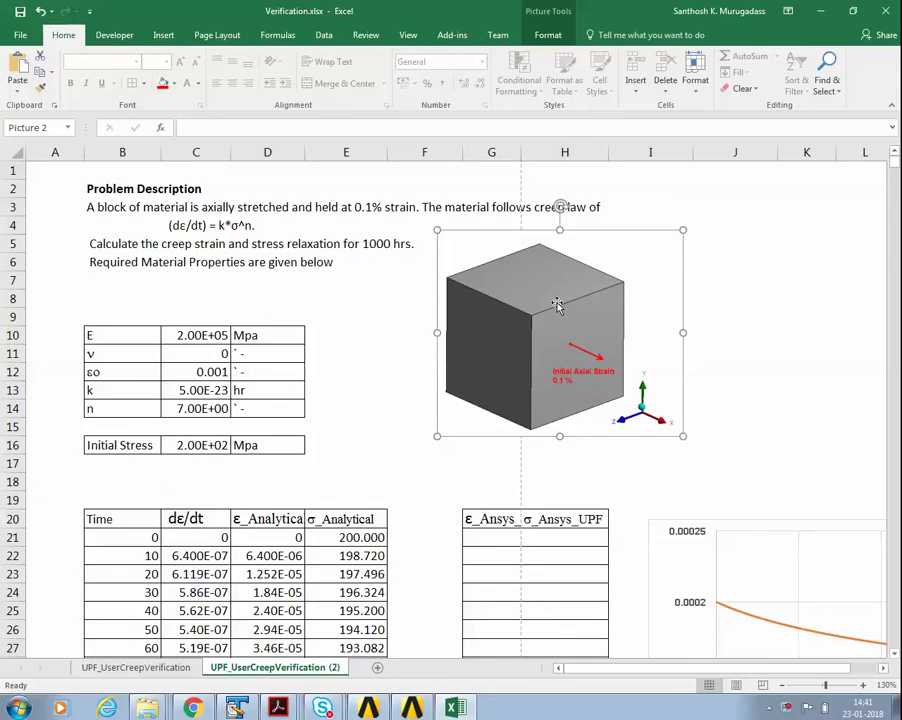
{"action": "left_click", "coordinate": [412, 368]}
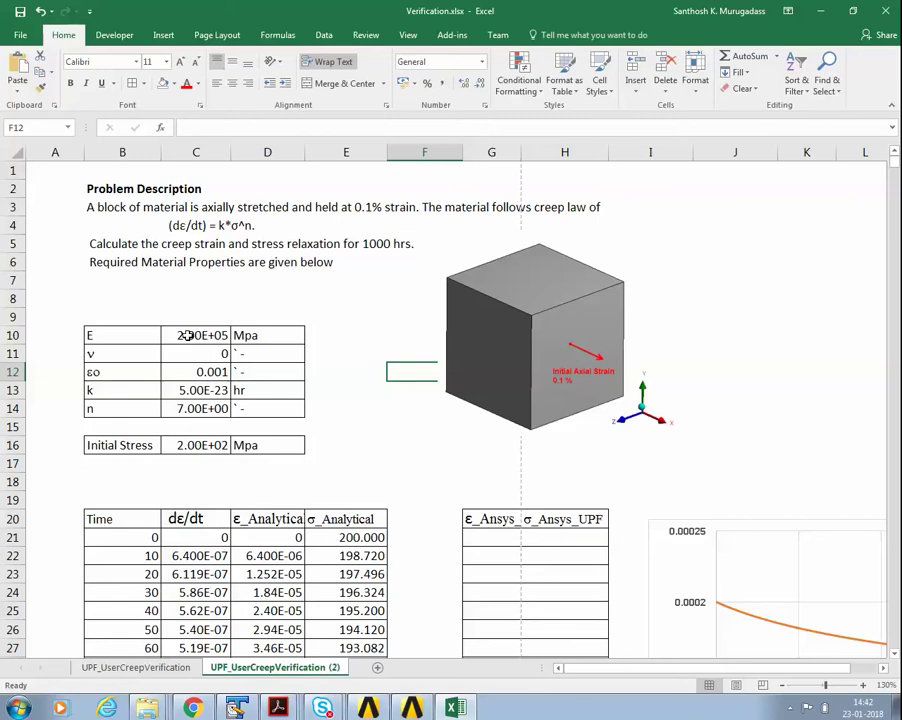
Change the unit of the creep constant k in cell D13 to /hr.
{"action": "left_click", "coordinate": [187, 336]}
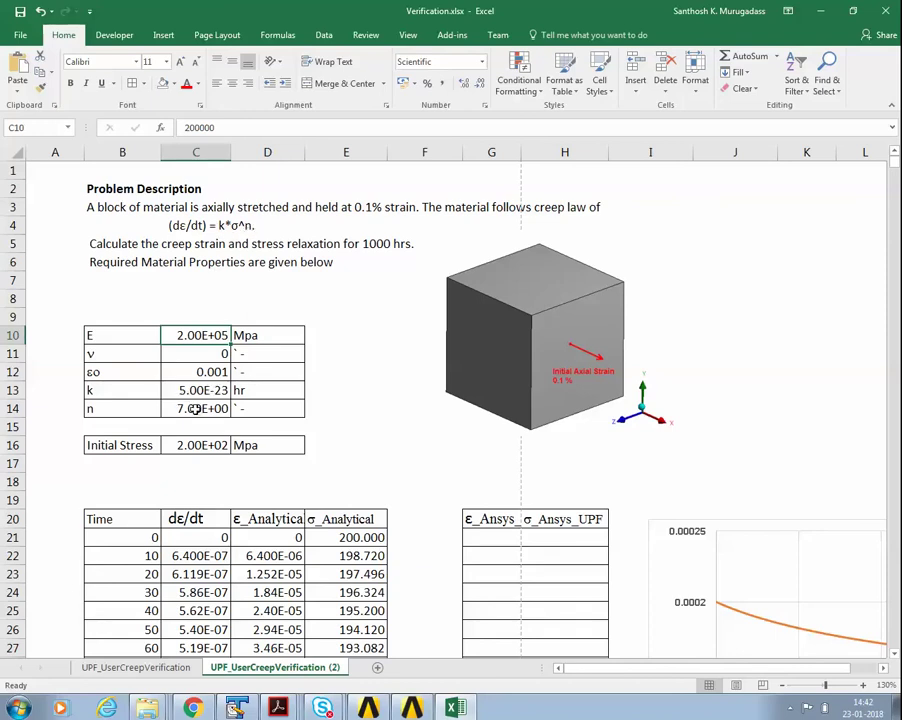
{"action": "double_click", "coordinate": [262, 394]}
{"action": "key", "text": "Home"}
{"action": "type", "text": "/"}
{"action": "key", "text": "Return"}
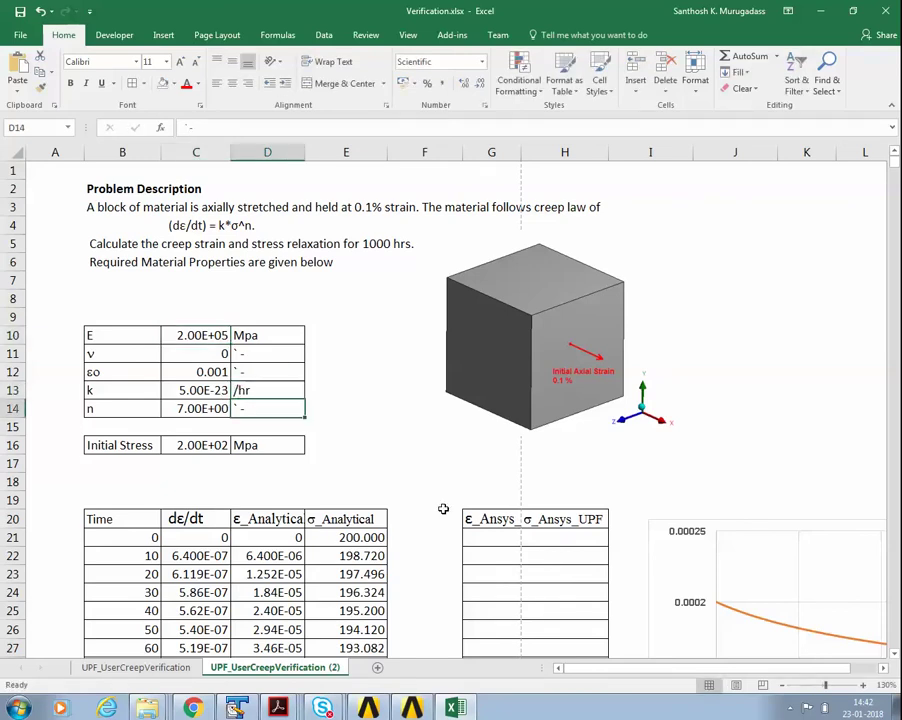
Inspect the Initial Stress formula in C16 and the property cells it refers to.
{"action": "double_click", "coordinate": [201, 445]}
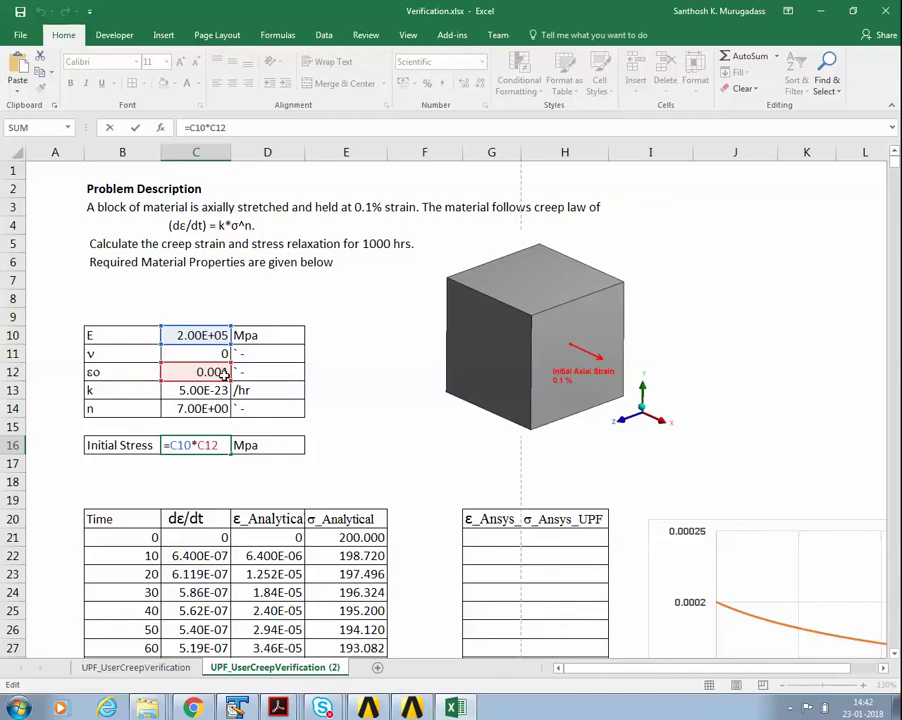
{"action": "key", "text": "Return"}
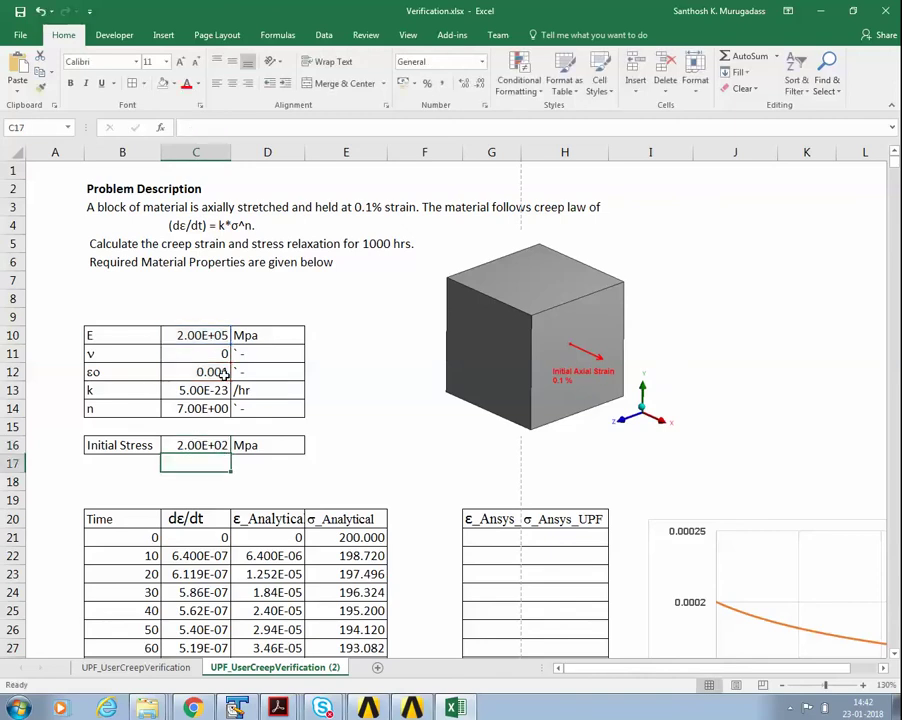
{"action": "left_click", "coordinate": [378, 401]}
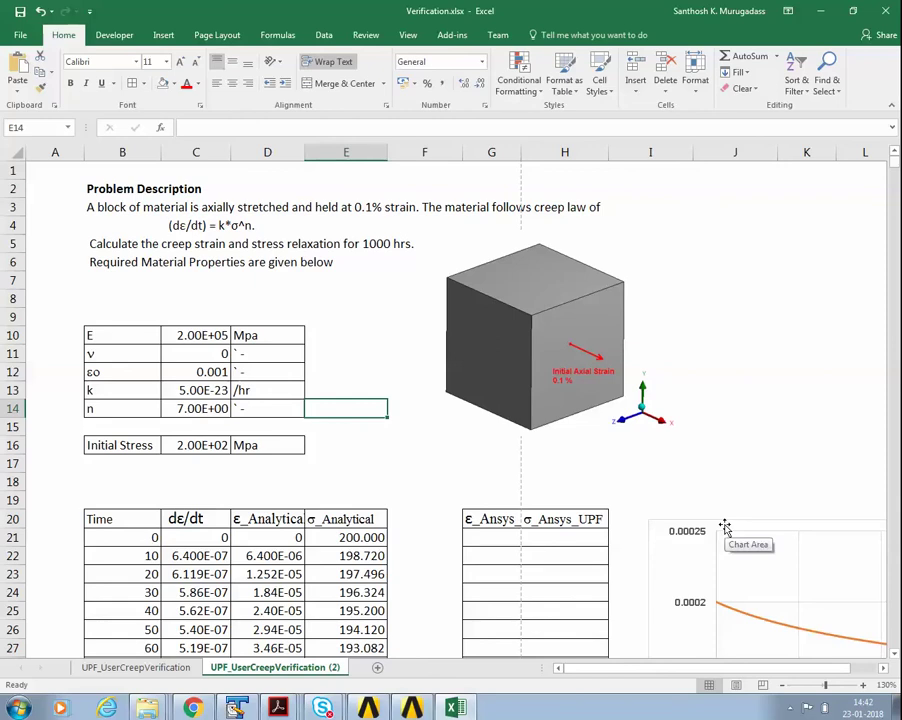
Examine the results chart, the initial time, strain rate, strain and stress entries in row 21, and the table's time increments.
{"action": "scroll", "coordinate": [478, 430], "scroll_direction": "down", "scroll_amount": 3, "text": "ctrl"}
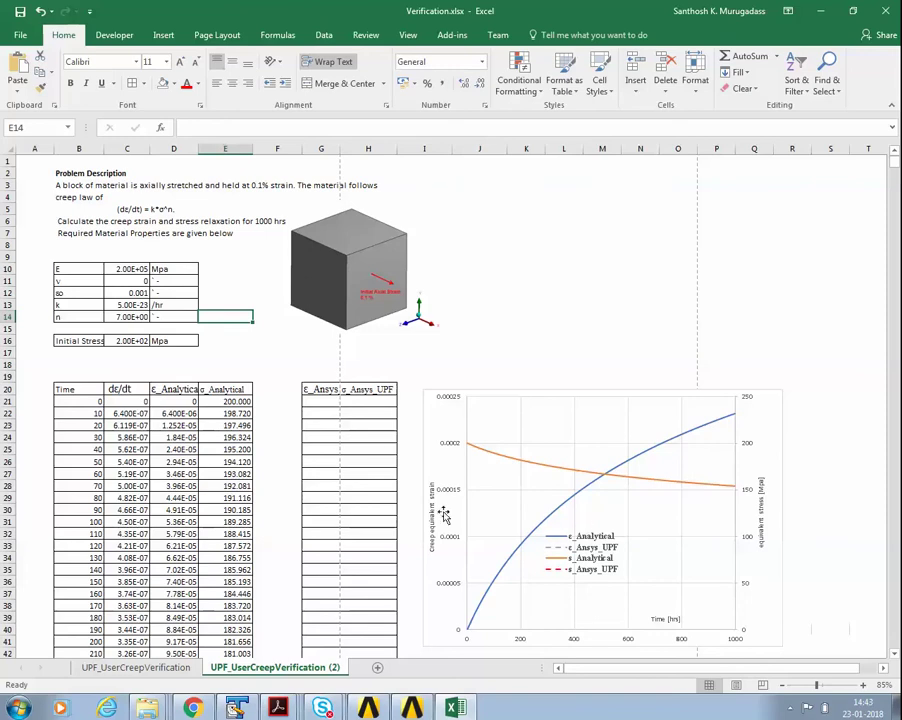
{"action": "left_click", "coordinate": [96, 402]}
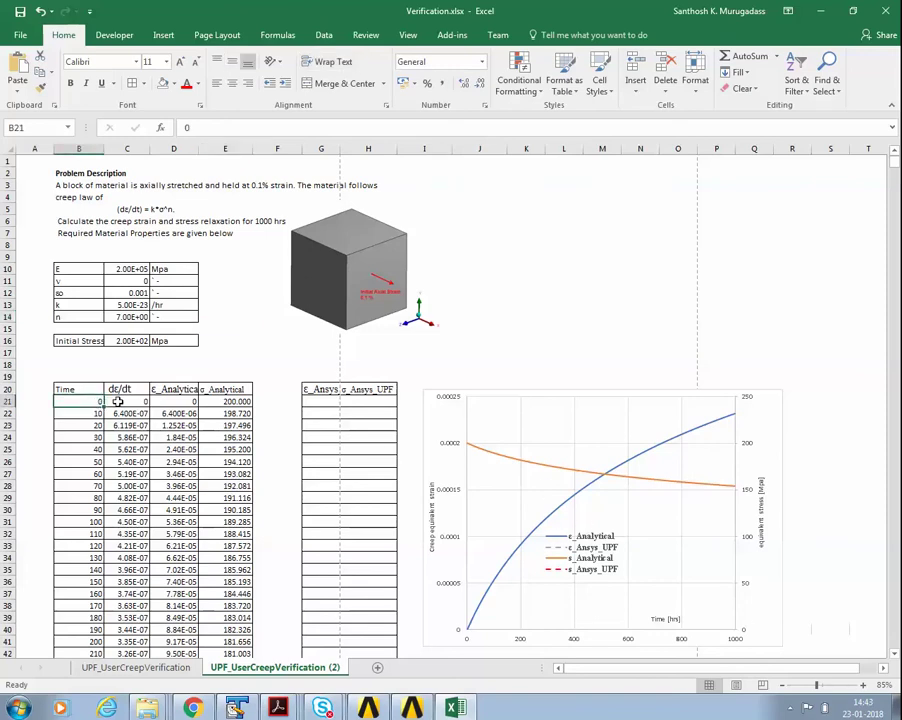
{"action": "left_click", "coordinate": [119, 401]}
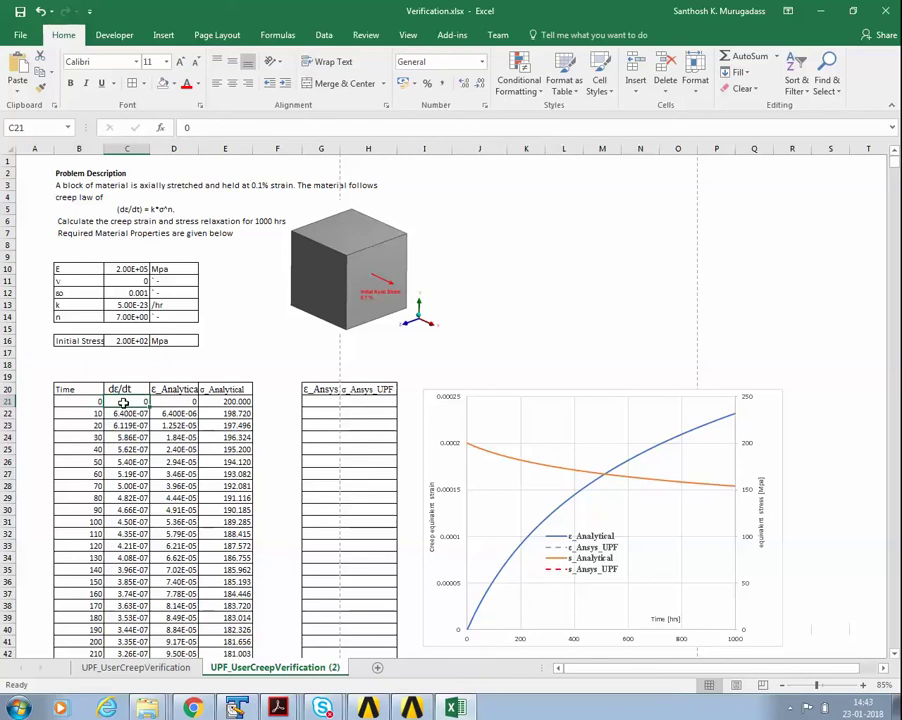
{"action": "left_click", "coordinate": [181, 401]}
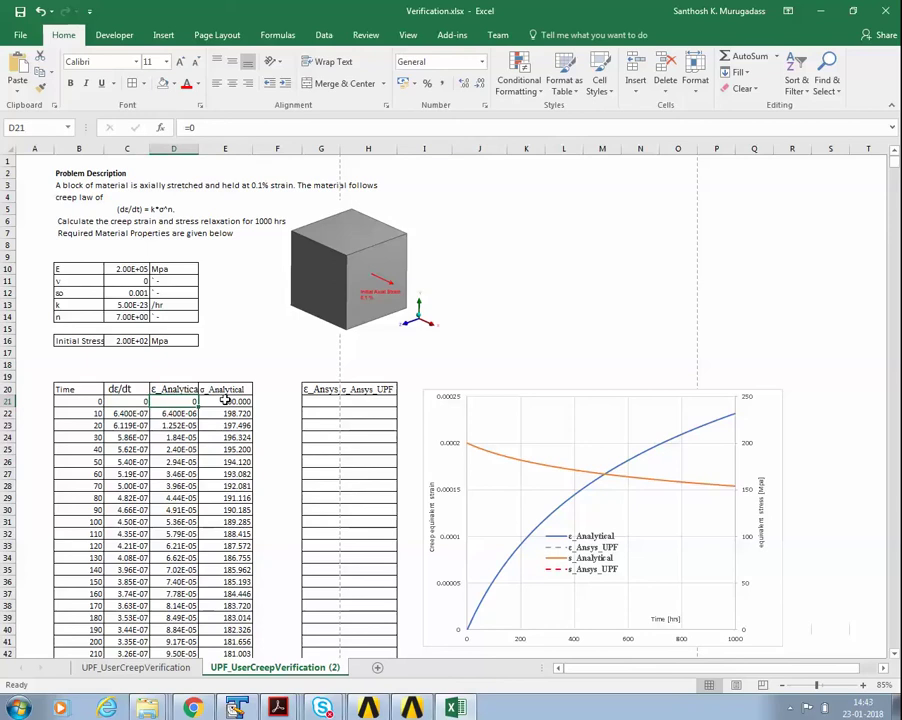
{"action": "left_click", "coordinate": [226, 403]}
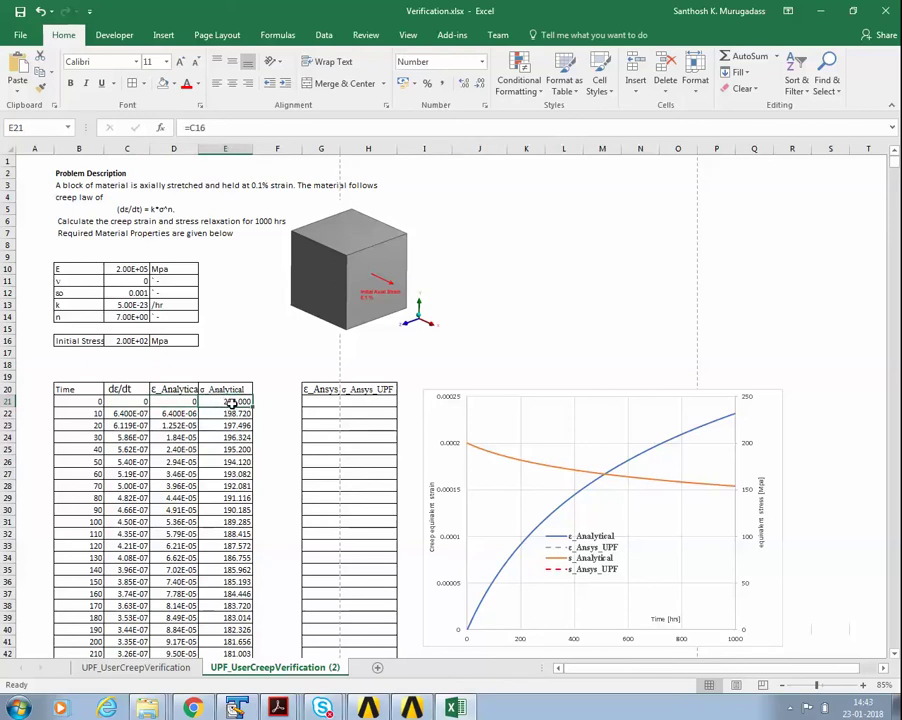
{"action": "scroll", "coordinate": [217, 455], "scroll_direction": "up", "scroll_amount": 3, "text": "ctrl"}
{"action": "left_click", "coordinate": [217, 461]}
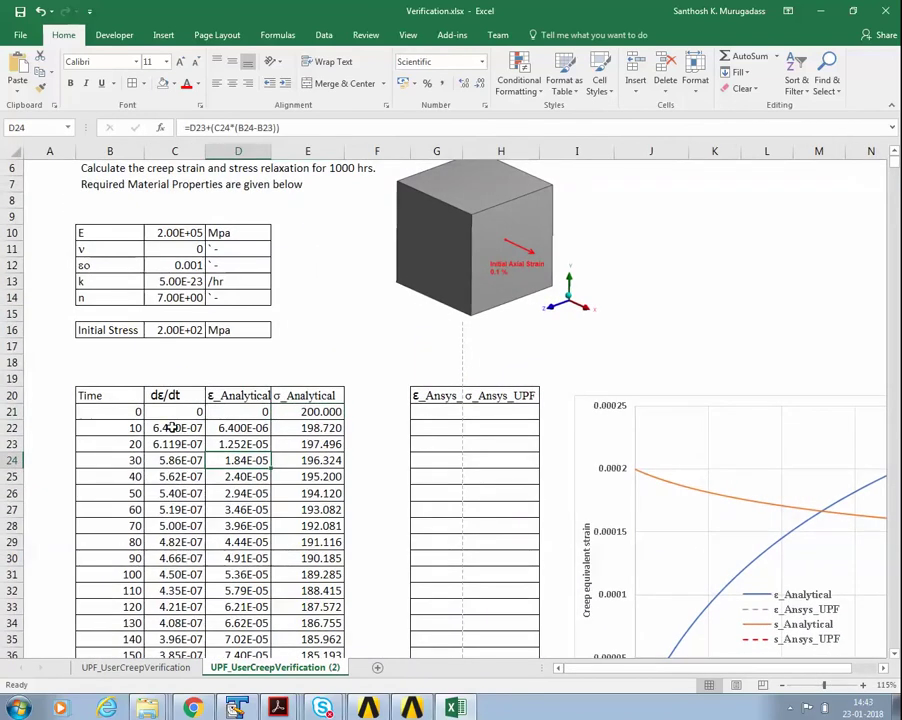
{"action": "scroll", "coordinate": [132, 429], "scroll_direction": "up", "scroll_amount": 2}
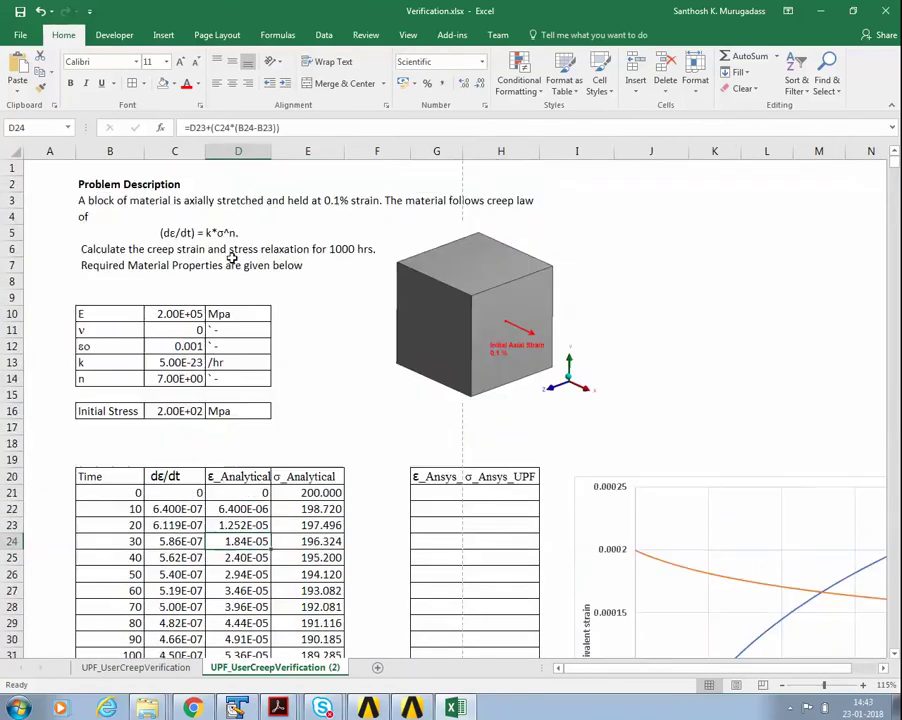
{"action": "scroll", "coordinate": [101, 502], "scroll_direction": "down", "scroll_amount": 20}
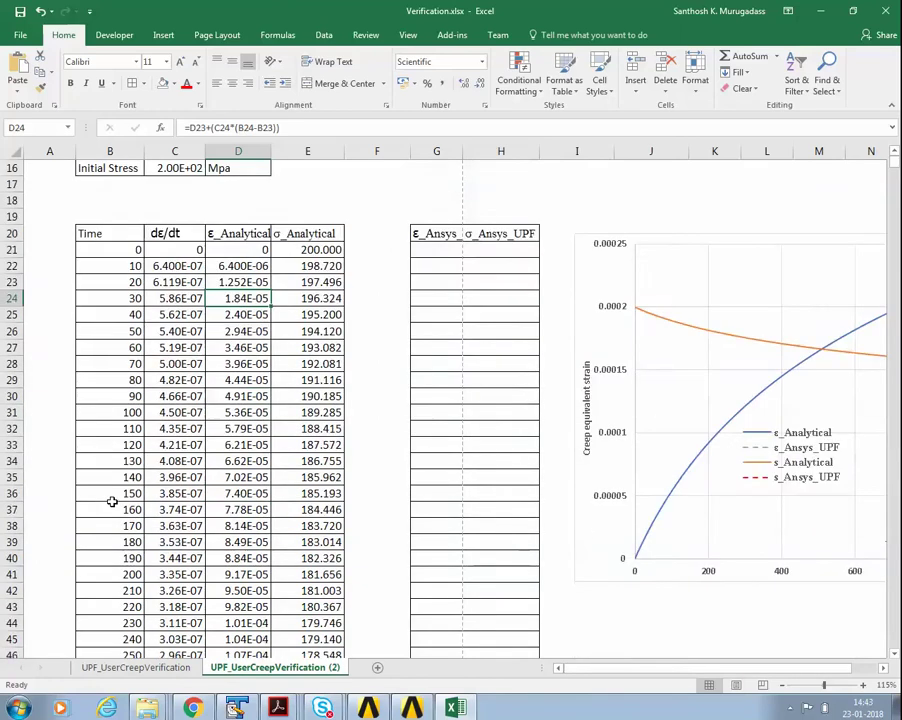
{"action": "scroll", "coordinate": [124, 469], "scroll_direction": "up", "scroll_amount": 5}
{"action": "scroll", "coordinate": [124, 469], "scroll_direction": "up", "scroll_amount": 19}
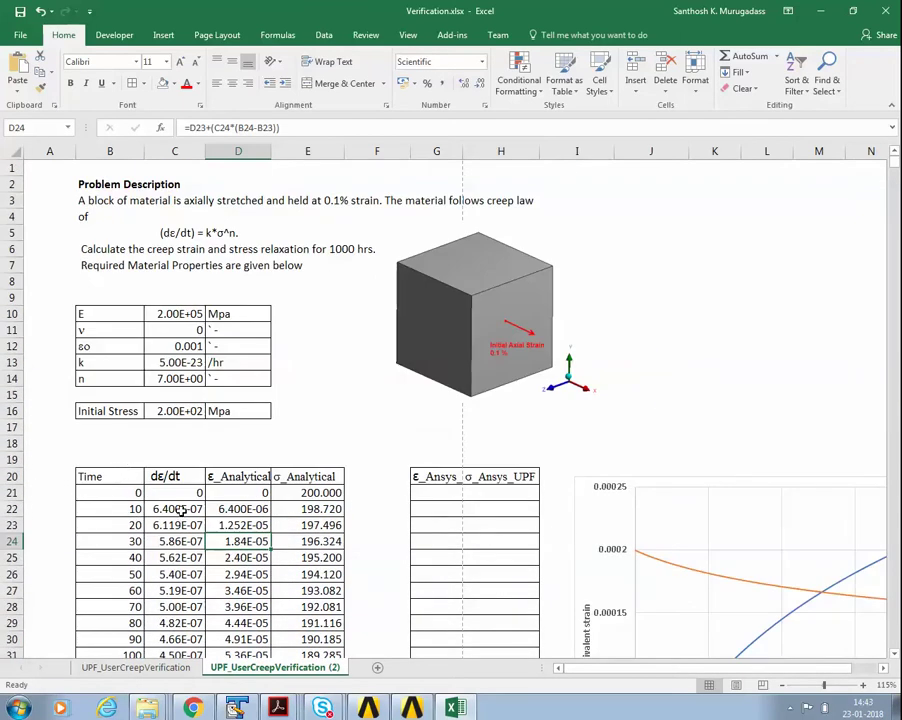
Inspect the creep strain rate formula in C22, tracing its references to k, the previous stress and n.
{"action": "left_click", "coordinate": [179, 511]}
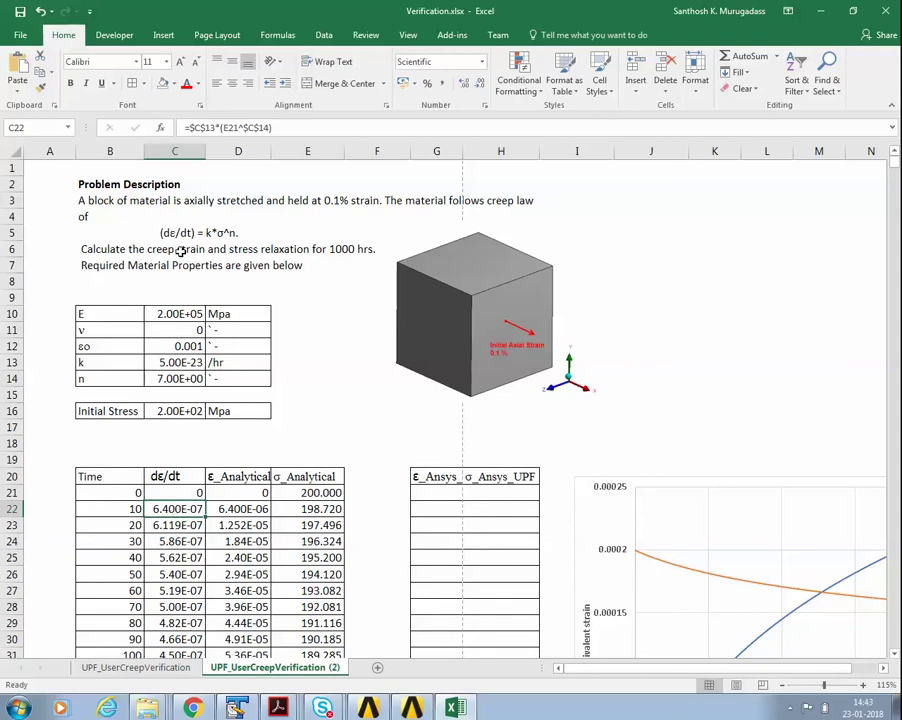
{"action": "key", "text": "F2"}
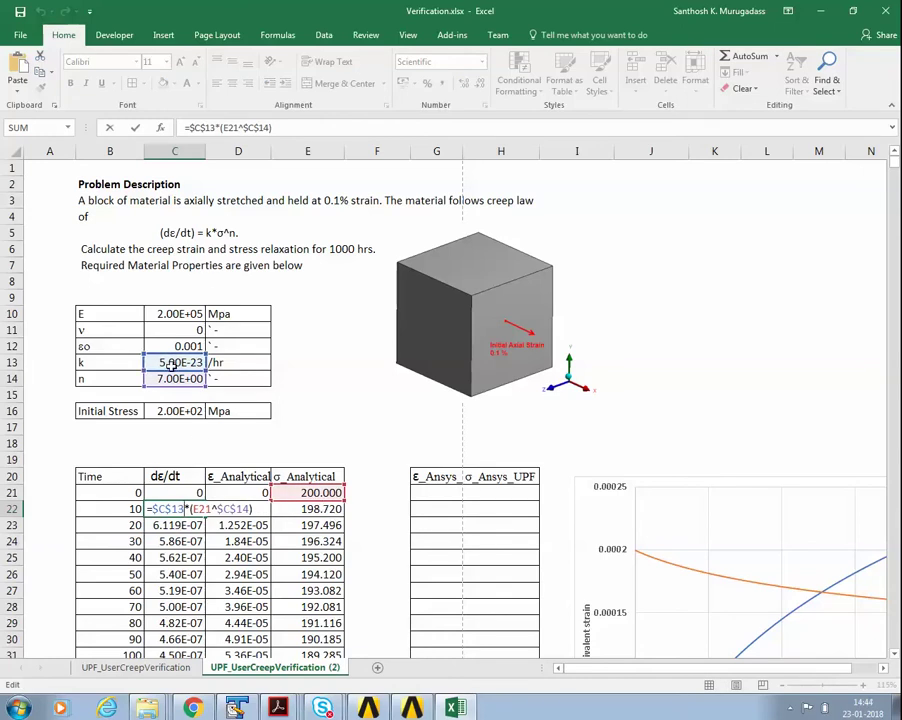
{"action": "double_click", "coordinate": [200, 508]}
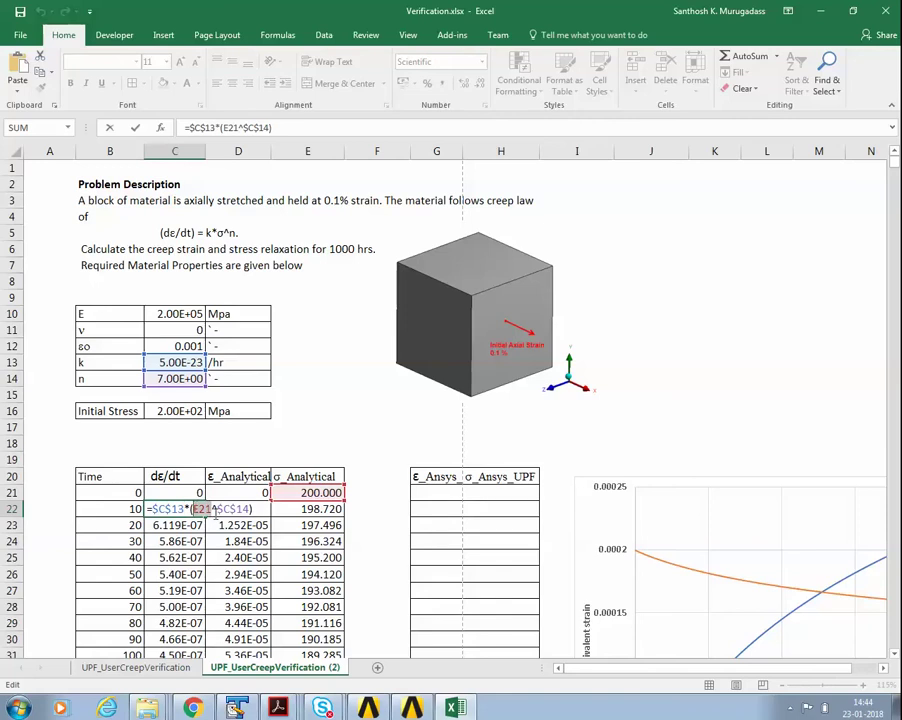
{"action": "double_click", "coordinate": [224, 509]}
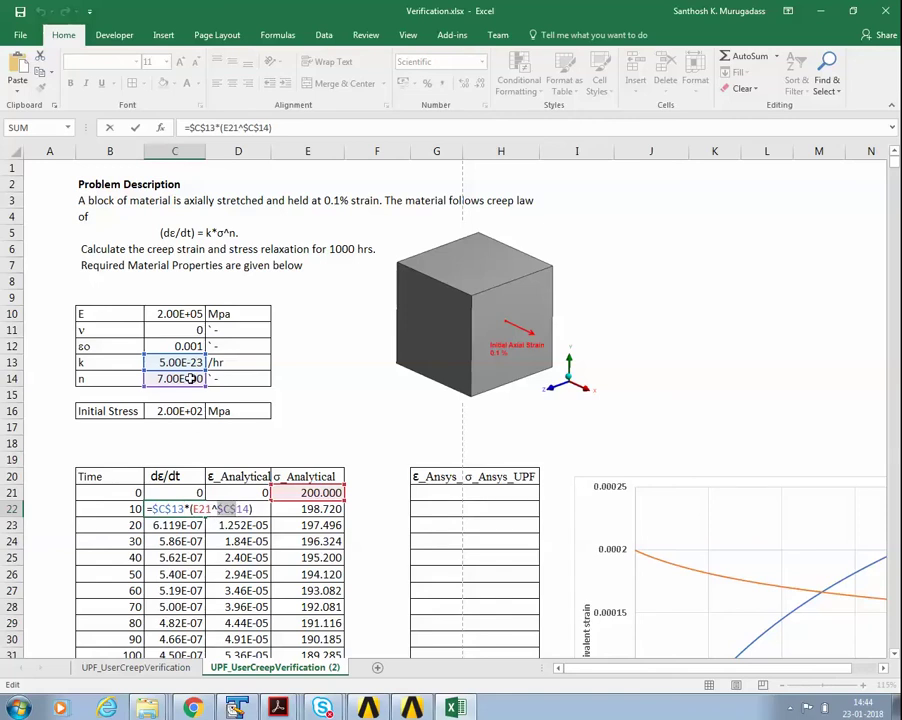
{"action": "key", "text": "ctrl+Return"}
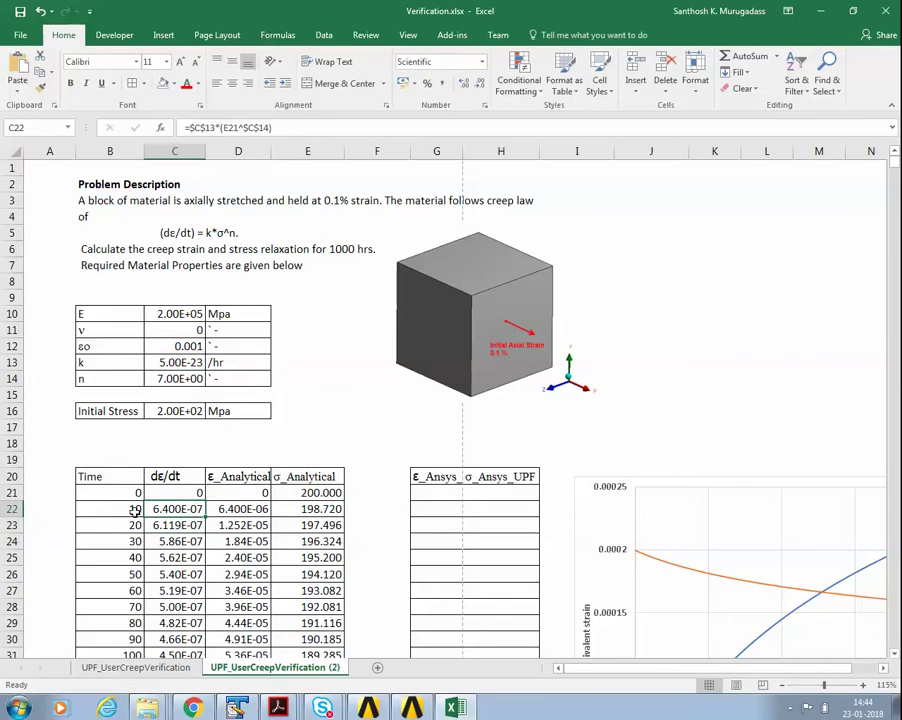
Widen column D to fit the ε_Analytical header and review the creep strain formula in D22.
{"action": "left_click", "coordinate": [312, 494]}
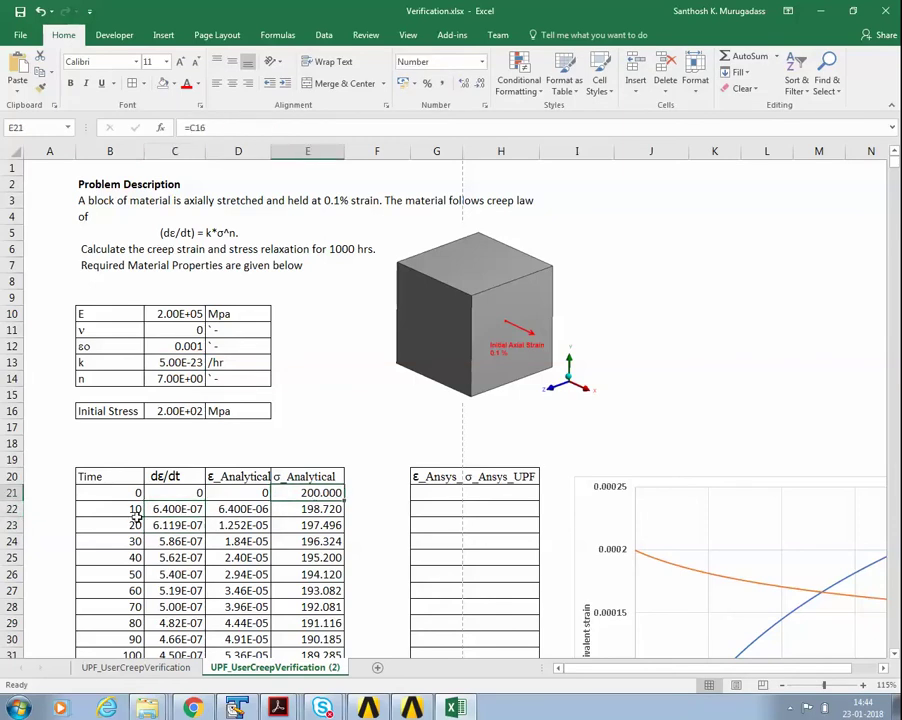
{"action": "left_click", "coordinate": [216, 512]}
{"action": "double_click", "coordinate": [216, 512]}
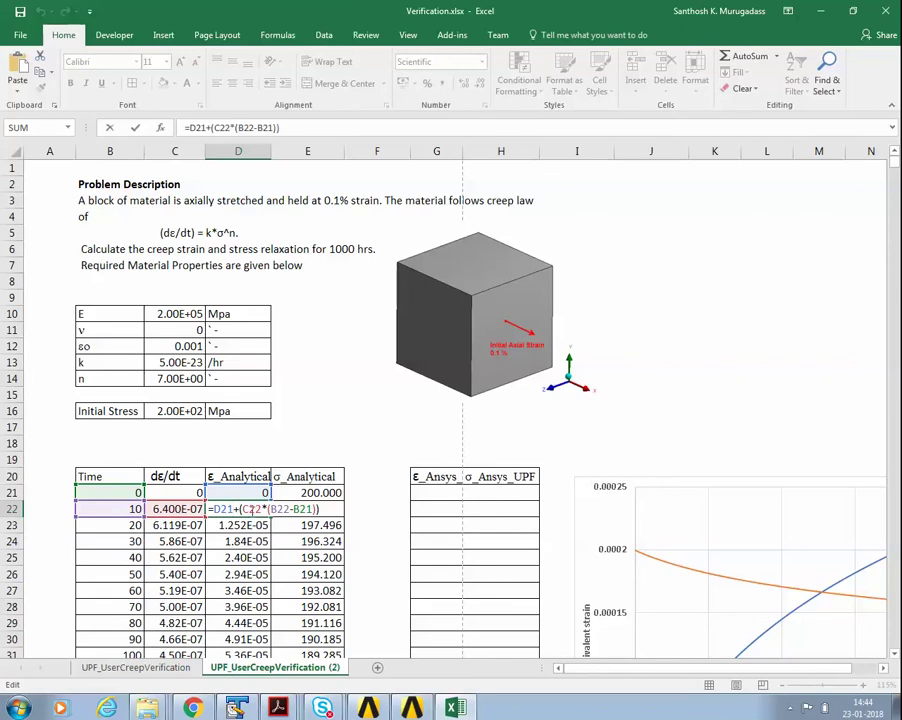
{"action": "key", "text": "Return"}
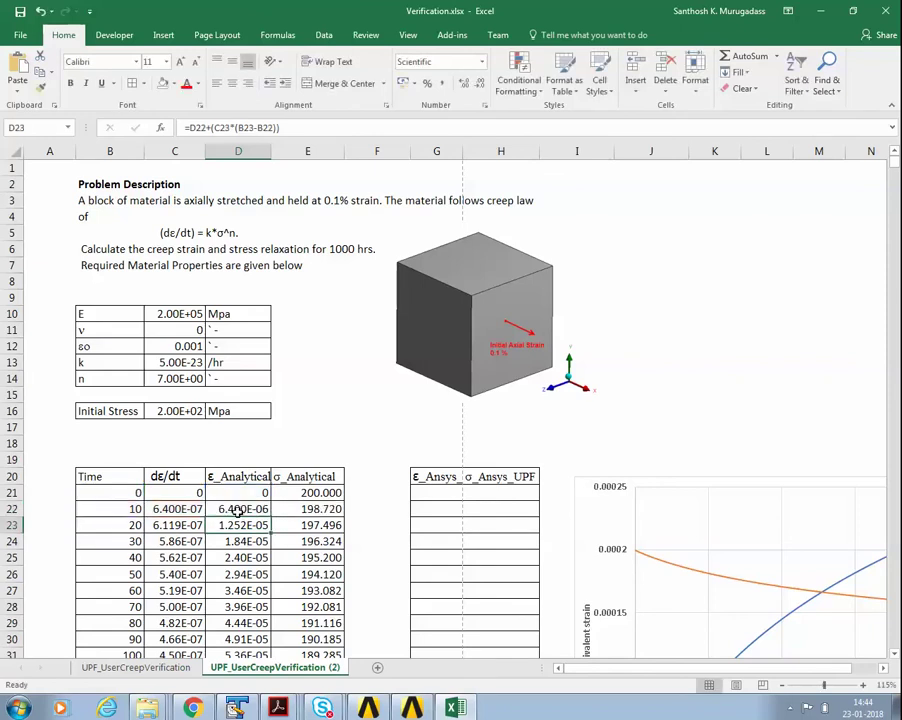
{"action": "left_click_drag", "start_coordinate": [270, 151], "coordinate": [285, 151]}
{"action": "left_click", "coordinate": [245, 508]}
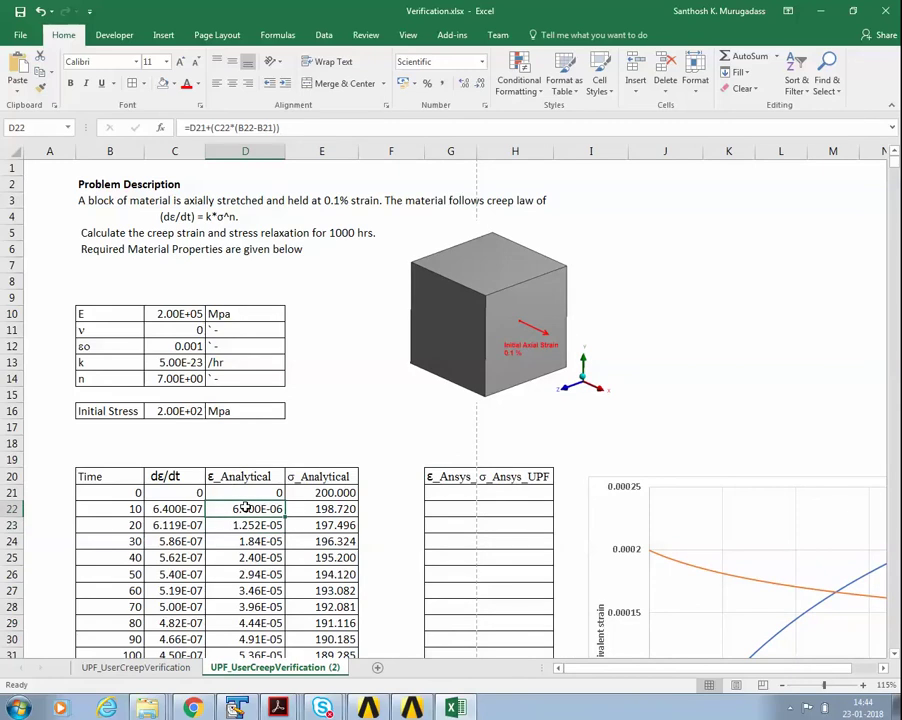
{"action": "double_click", "coordinate": [255, 510]}
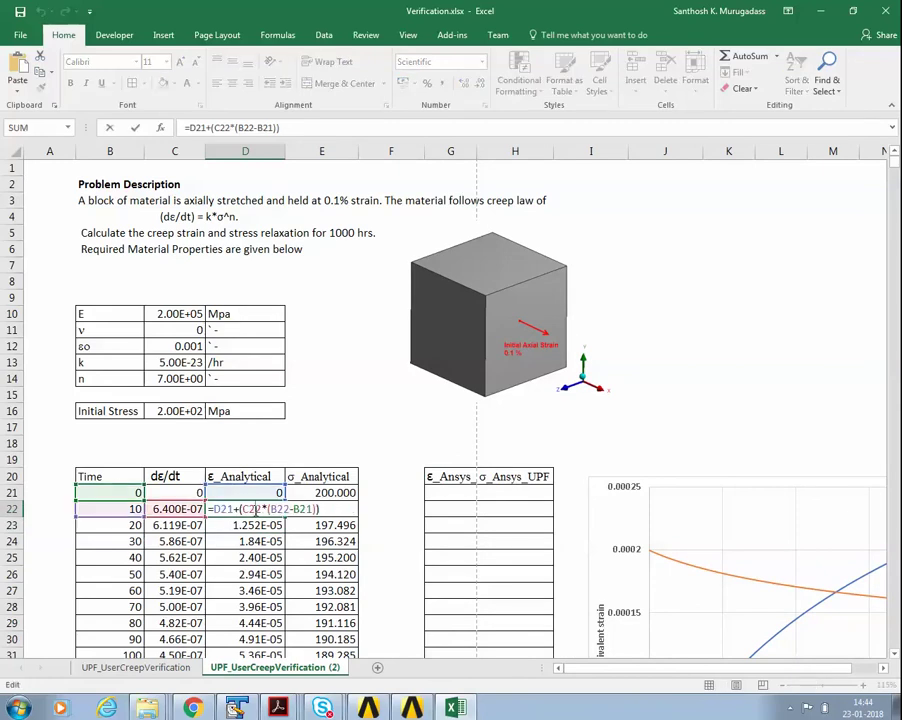
{"action": "key", "text": "Return"}
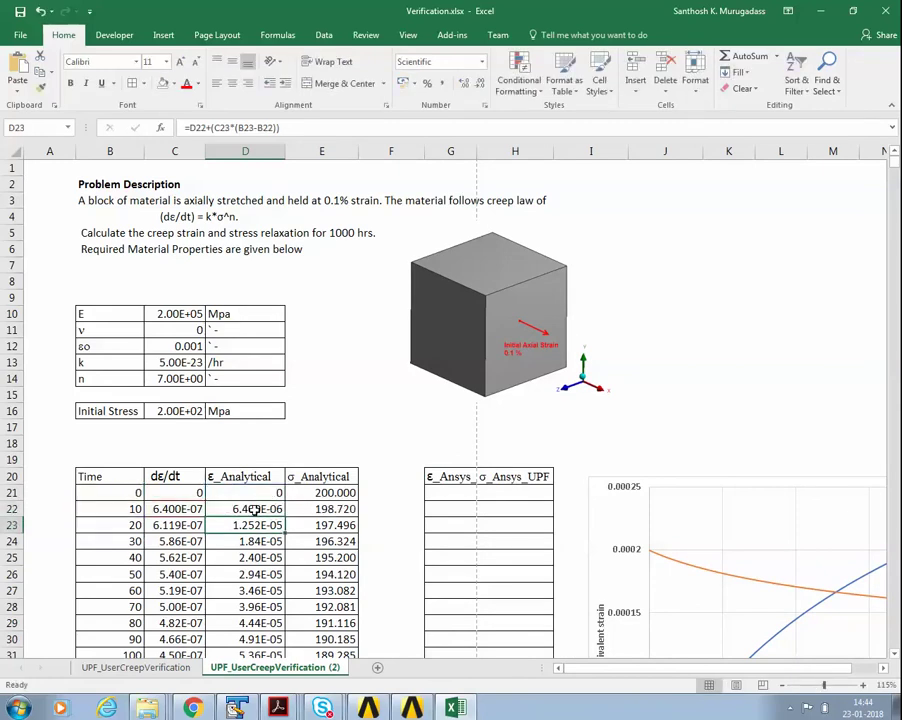
Inspect the relaxed stress formula in E22, tracing its references to initial stress, Young's modulus and creep strain.
{"action": "left_click", "coordinate": [329, 508]}
{"action": "double_click", "coordinate": [329, 509]}
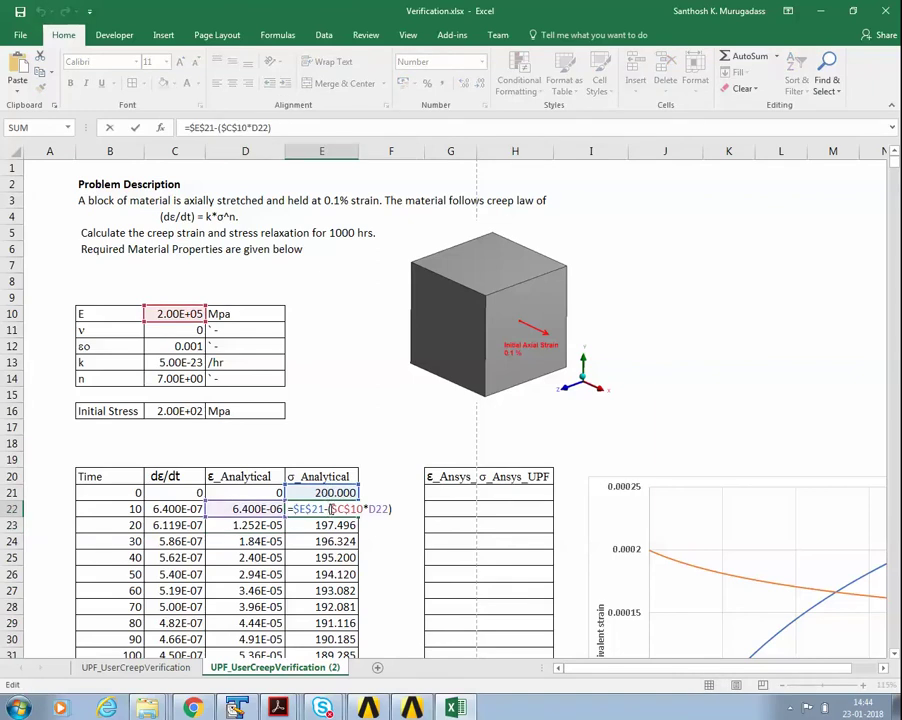
{"action": "left_click_drag", "start_coordinate": [331, 509], "coordinate": [357, 509]}
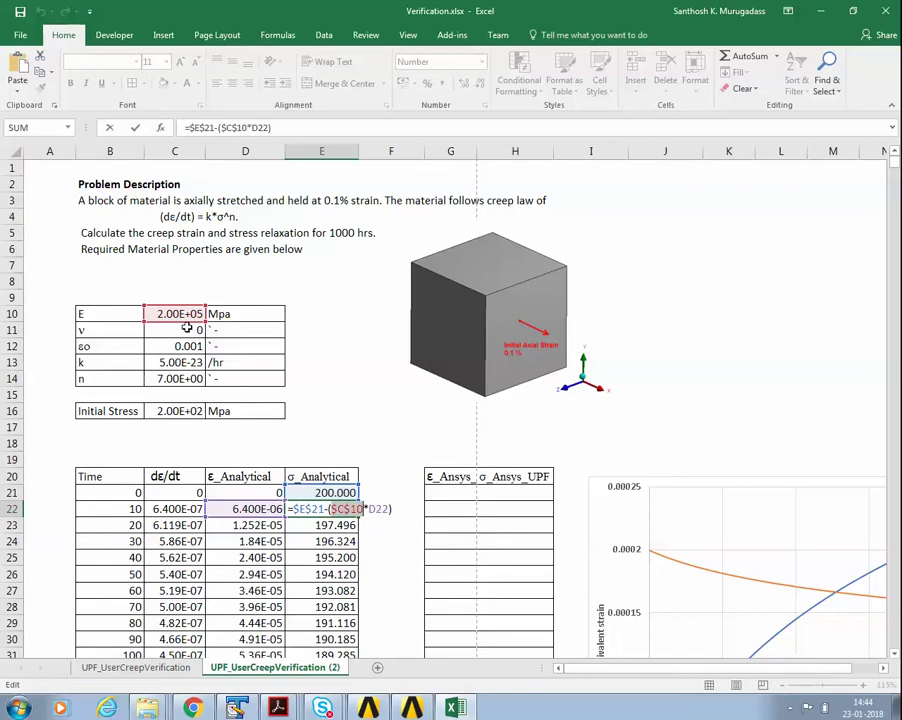
{"action": "left_click_drag", "start_coordinate": [335, 509], "coordinate": [376, 509]}
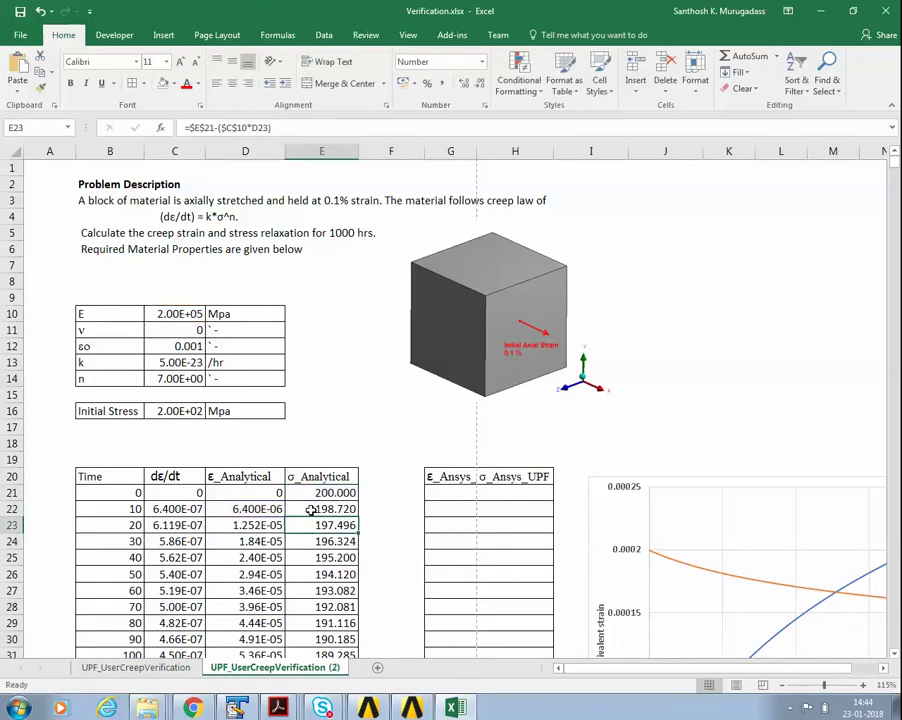
Inspect the strain rate formula in C23 and the accumulated creep strain formula in D23, including its time increment term.
{"action": "double_click", "coordinate": [174, 524]}
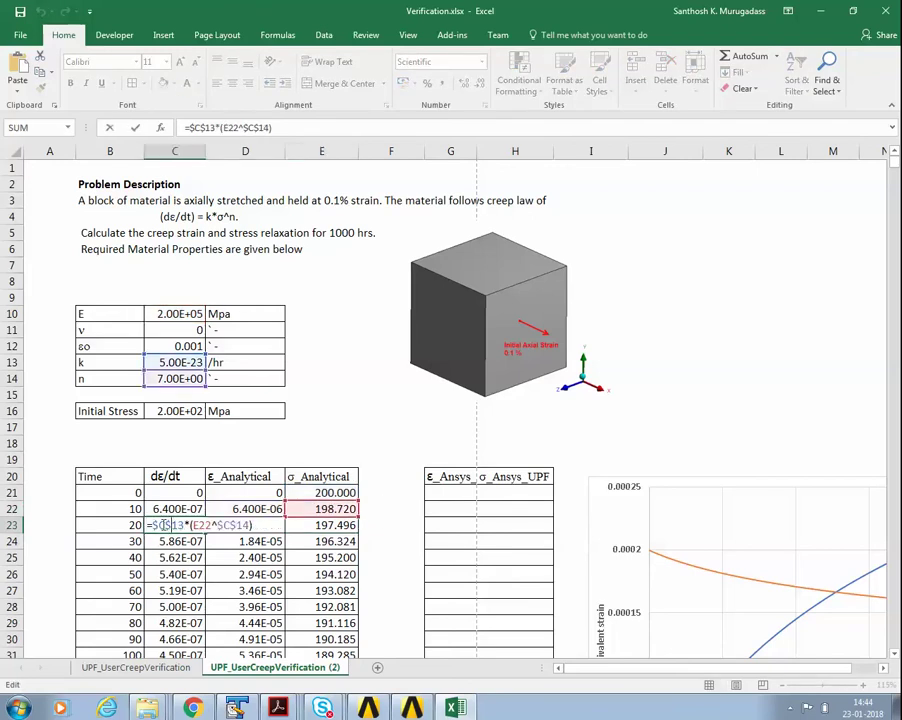
{"action": "left_click_drag", "start_coordinate": [213, 524], "coordinate": [196, 524]}
{"action": "key", "text": "Return"}
{"action": "left_click", "coordinate": [256, 527]}
{"action": "double_click", "coordinate": [260, 527]}
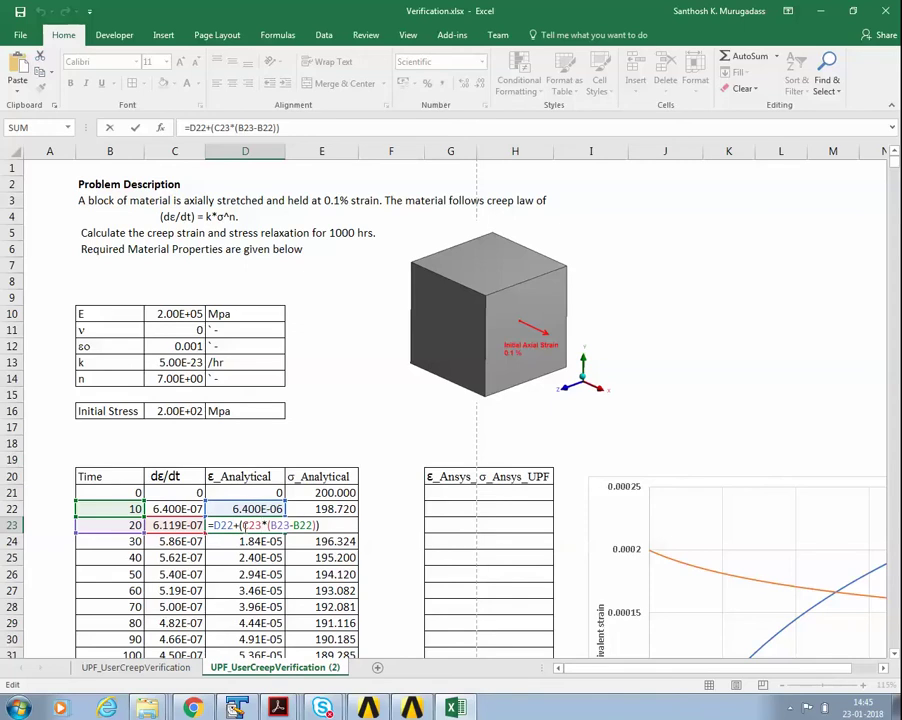
{"action": "left_click", "coordinate": [261, 525]}
{"action": "left_click_drag", "start_coordinate": [268, 524], "coordinate": [316, 525]}
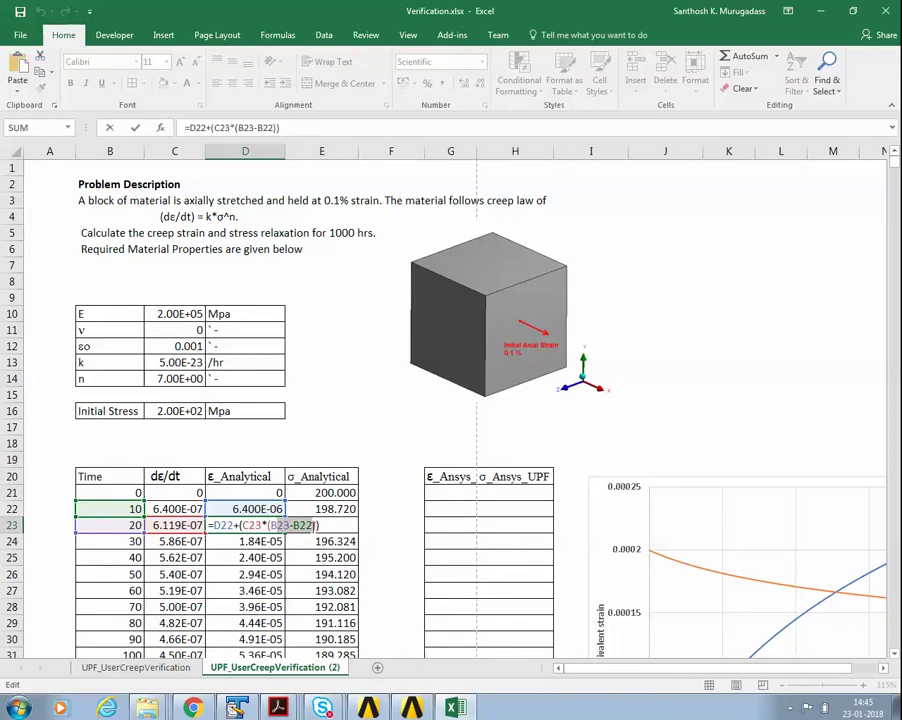
{"action": "key", "text": "ctrl+Return"}
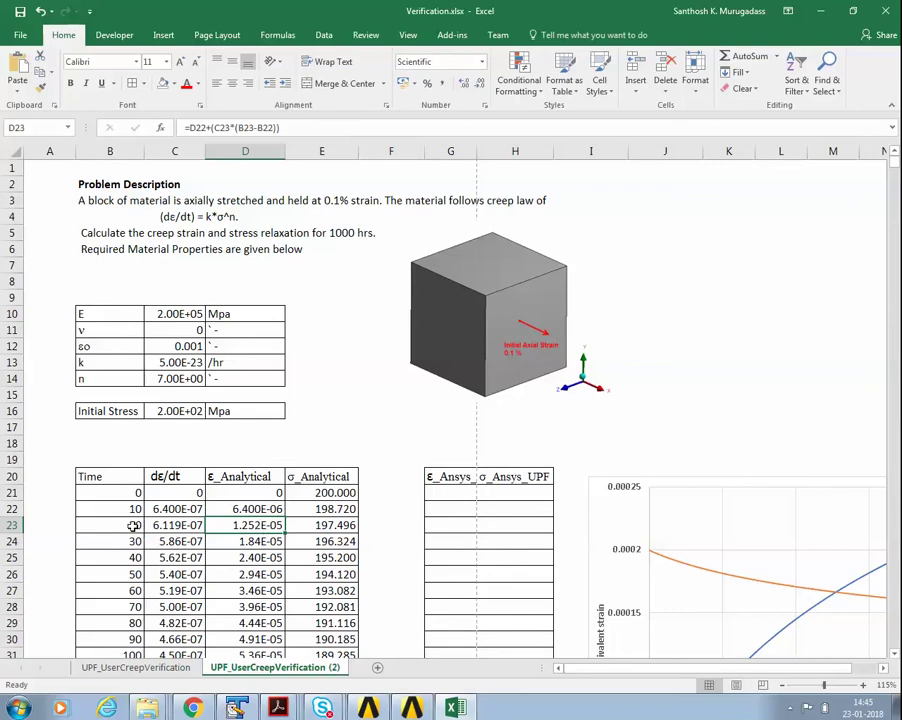
Inspect the relaxed stress formula in E23 and review the analytical results table down to the 1000-hour row.
{"action": "double_click", "coordinate": [341, 527]}
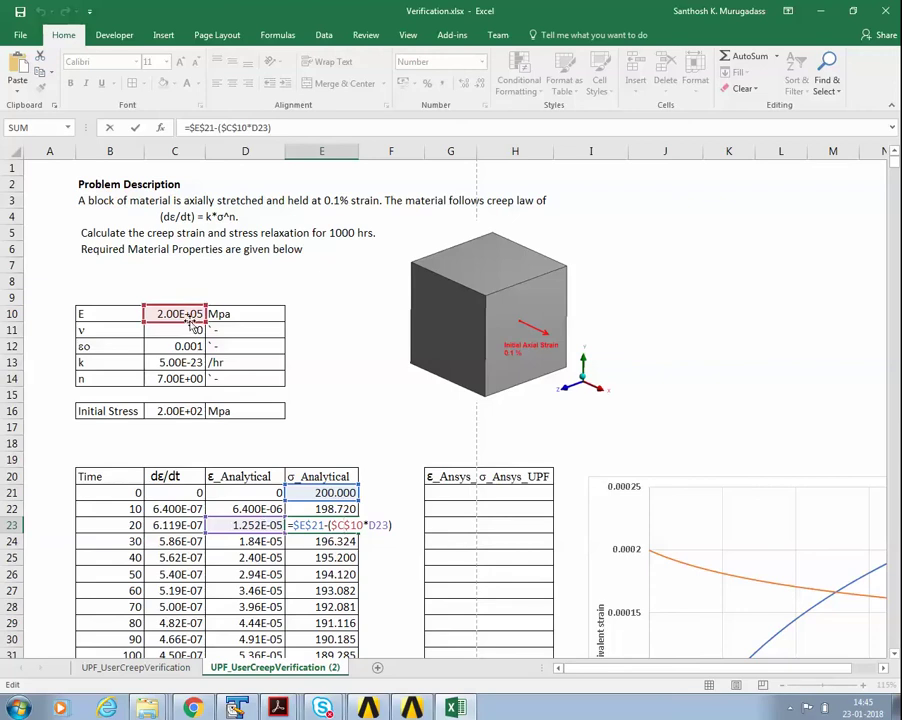
{"action": "left_click", "coordinate": [262, 540]}
{"action": "scroll", "coordinate": [255, 520], "scroll_direction": "down", "scroll_amount": 4}
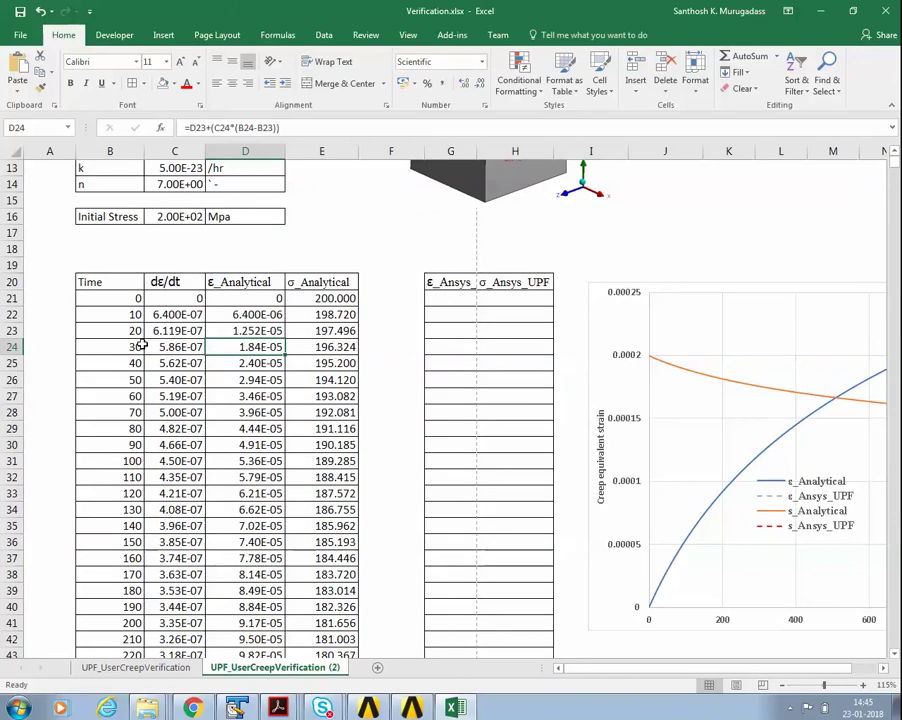
{"action": "scroll", "coordinate": [98, 350], "scroll_direction": "down", "scroll_amount": 16}
{"action": "scroll", "coordinate": [200, 465], "scroll_direction": "up", "scroll_amount": 4}
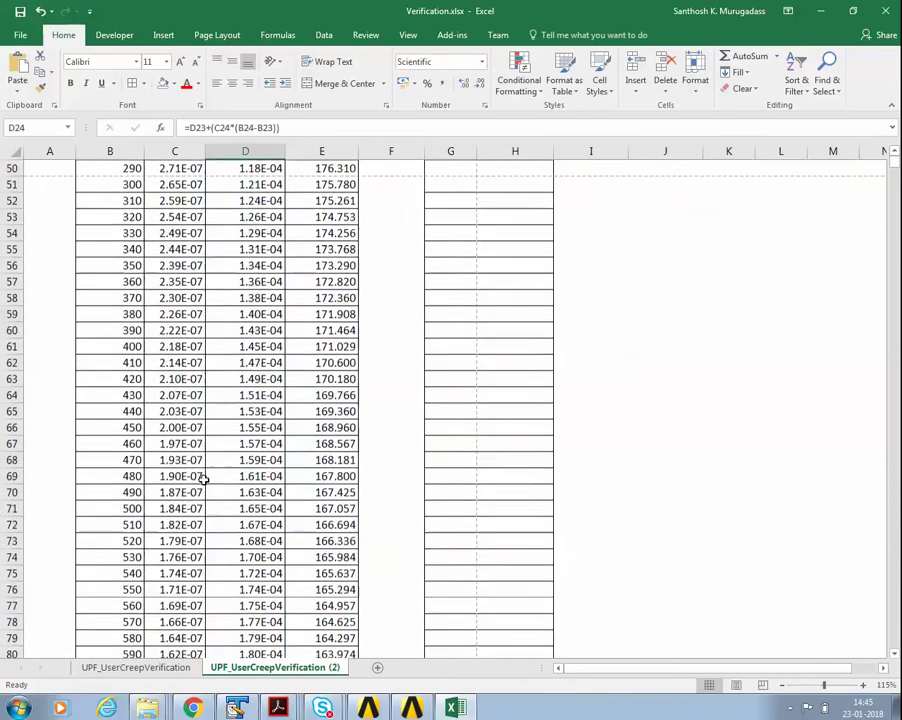
{"action": "scroll", "coordinate": [250, 510], "scroll_direction": "down", "scroll_amount": 20}
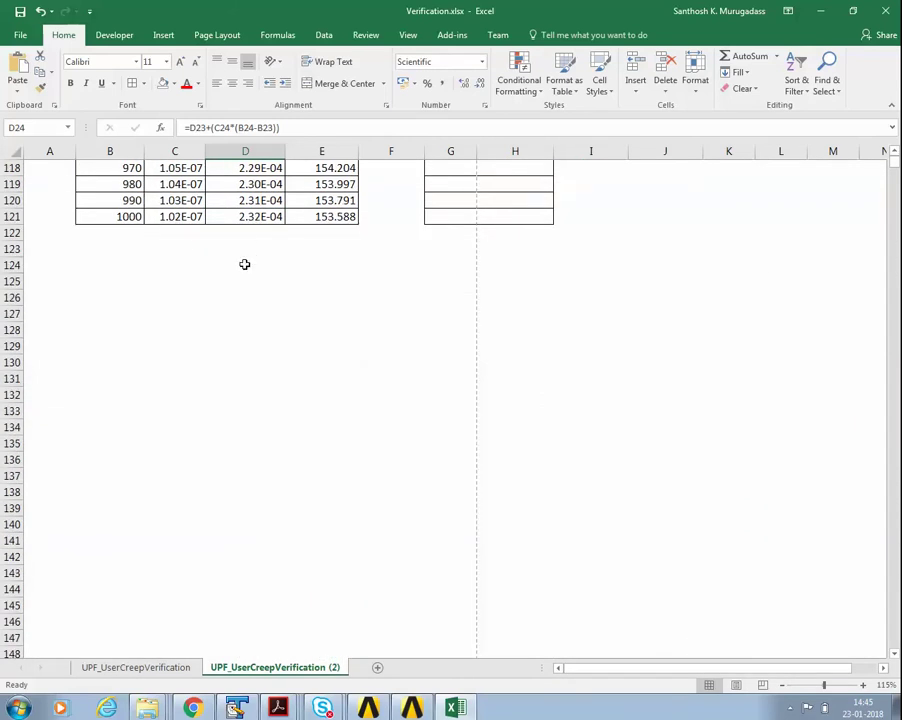
Inspect the creep strain formula in D121 and the strain rate formula in C121, and return to the problem description.
{"action": "scroll", "coordinate": [255, 300], "scroll_direction": "up", "scroll_amount": 3}
{"action": "left_click", "coordinate": [272, 363]}
{"action": "double_click", "coordinate": [272, 363]}
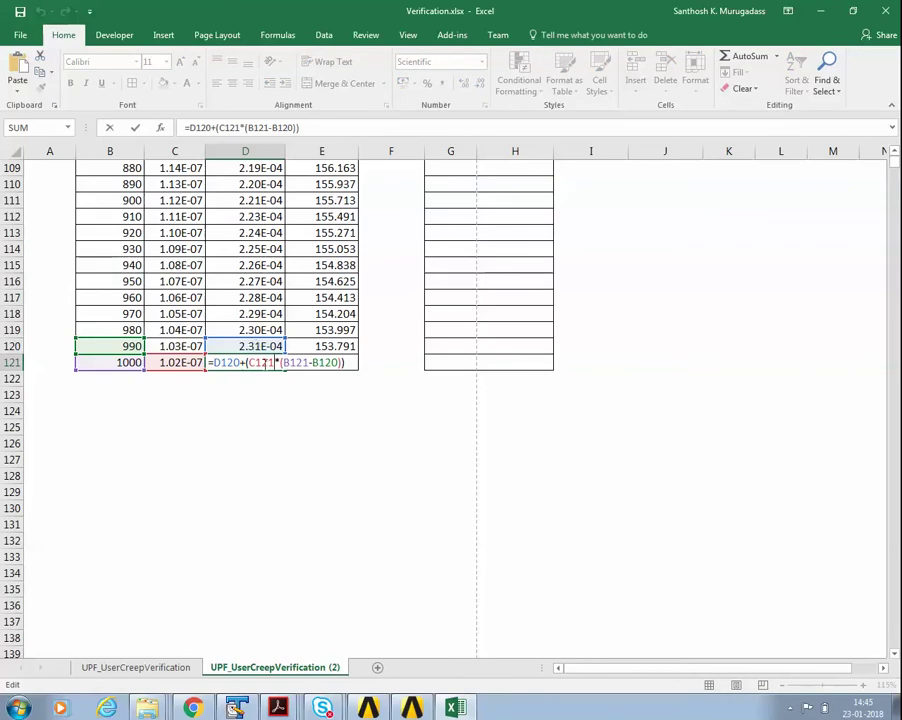
{"action": "left_click", "coordinate": [184, 364]}
{"action": "double_click", "coordinate": [185, 363]}
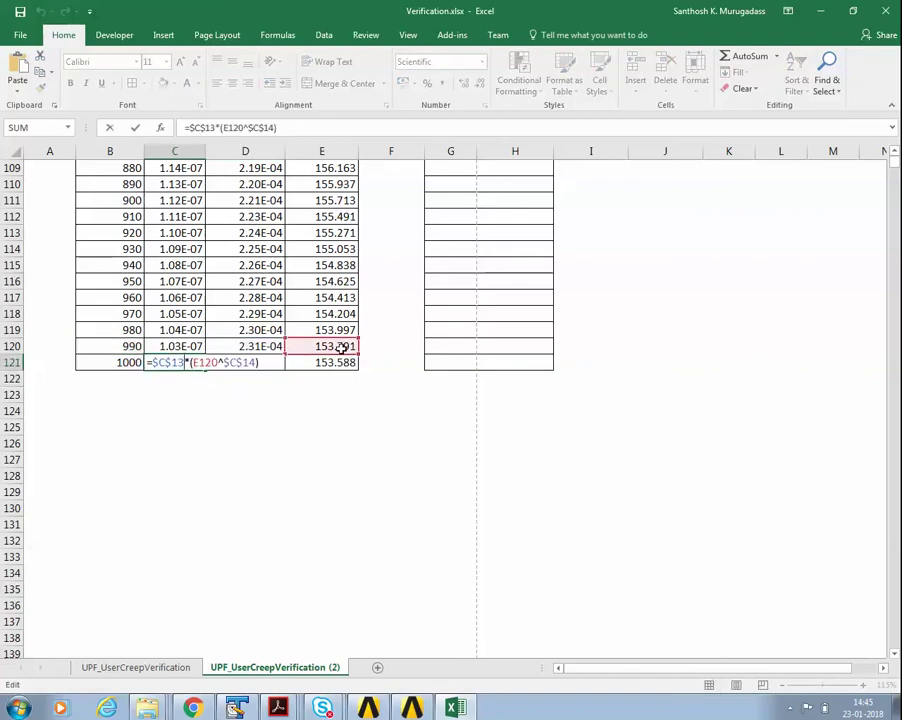
{"action": "key", "text": "shift+Left"}
{"action": "key", "text": "shift+Left"}
{"action": "key", "text": "shift+Left"}
{"action": "key", "text": "shift+Left"}
{"action": "key", "text": "shift+Left"}
{"action": "key", "text": "Return"}
{"action": "scroll", "coordinate": [318, 440], "scroll_direction": "up", "scroll_amount": 14}
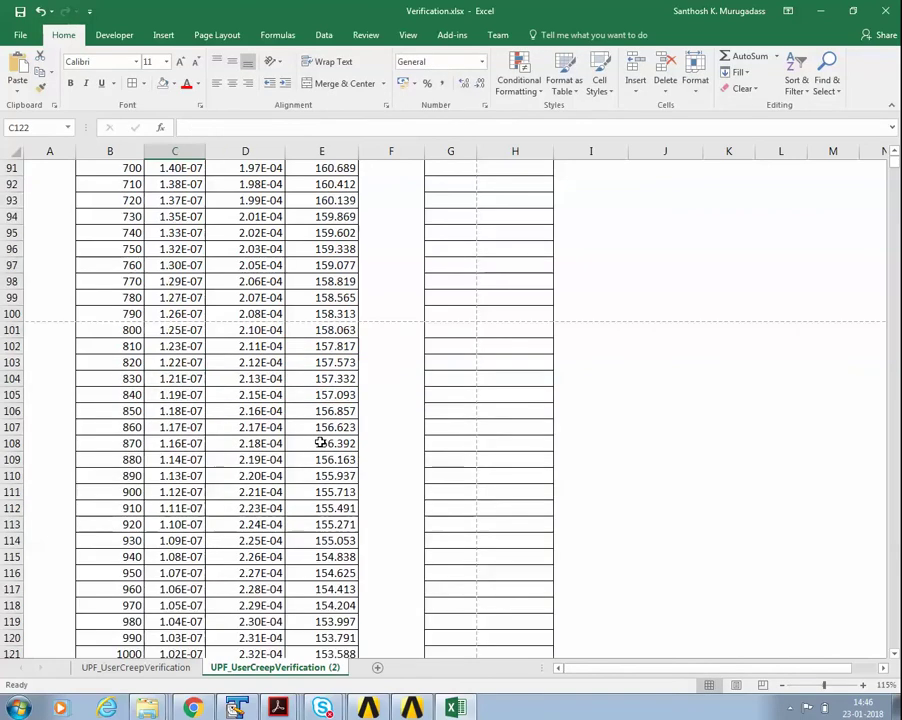
{"action": "scroll", "coordinate": [320, 443], "scroll_direction": "up", "scroll_amount": 20}
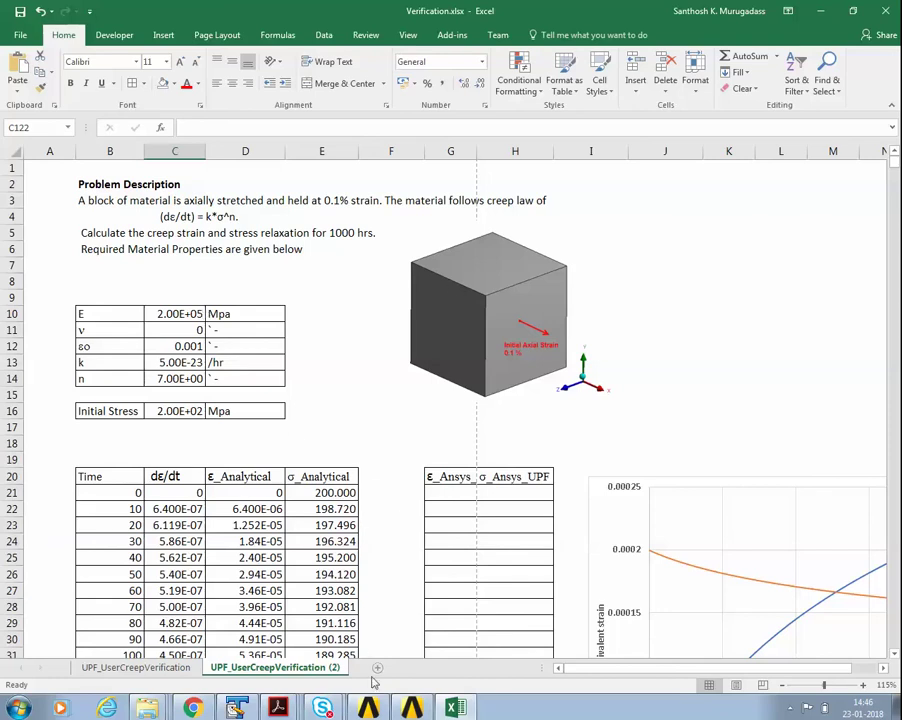
Switch to the ANSYS Help Viewer, search for "creep", maximise the window and open the Creep topic from the Material Reference.
{"action": "left_click", "coordinate": [368, 708]}
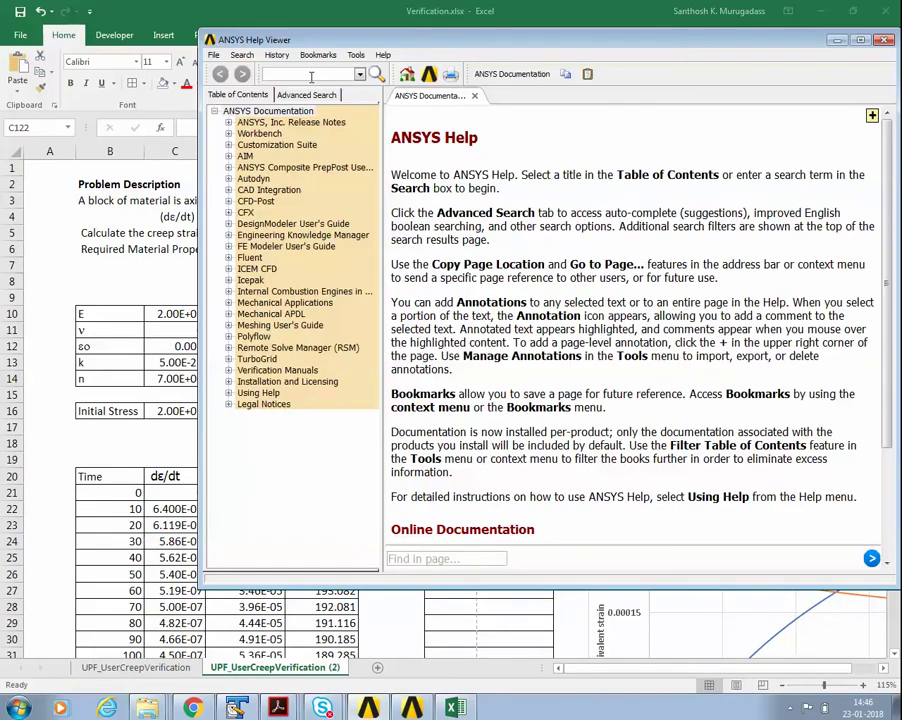
{"action": "left_click", "coordinate": [311, 77]}
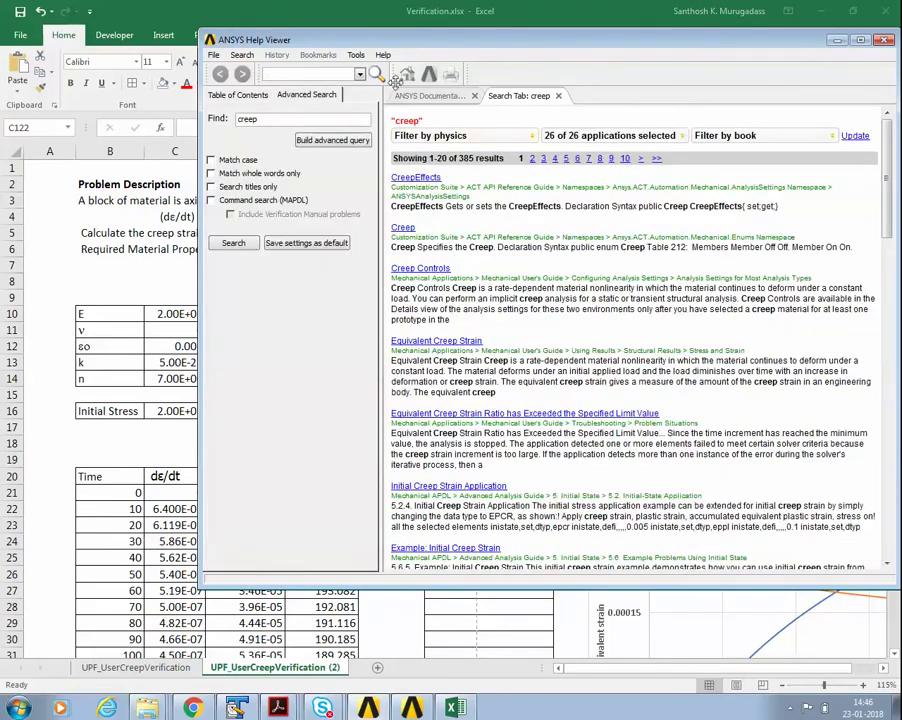
{"action": "double_click", "coordinate": [272, 40]}
{"action": "scroll", "coordinate": [345, 362], "scroll_direction": "down", "scroll_amount": 1}
{"action": "scroll", "coordinate": [345, 362], "scroll_direction": "down", "scroll_amount": 2}
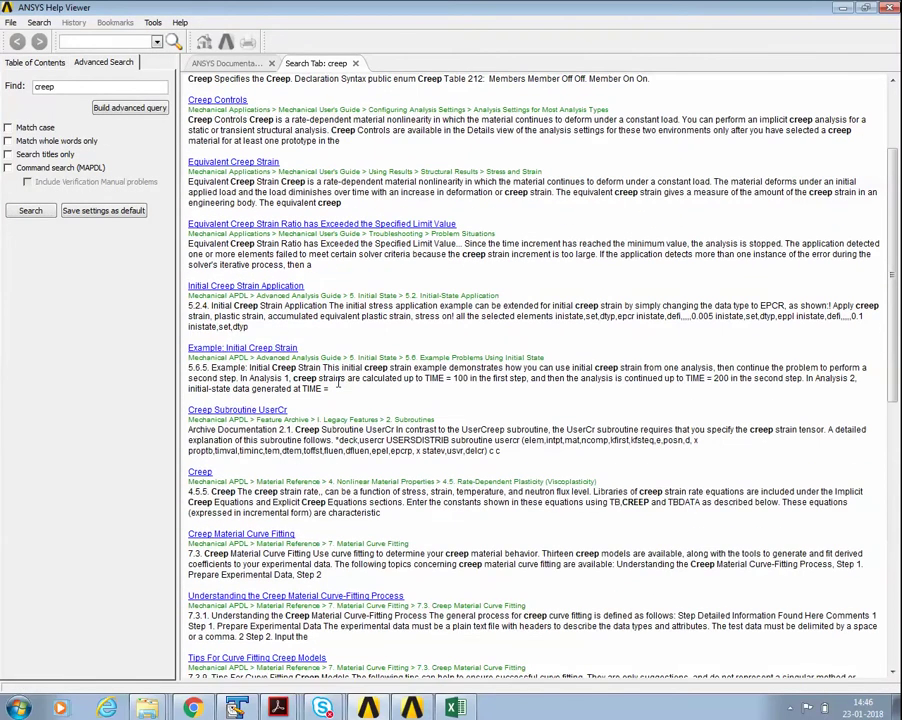
{"action": "left_click", "coordinate": [200, 472]}
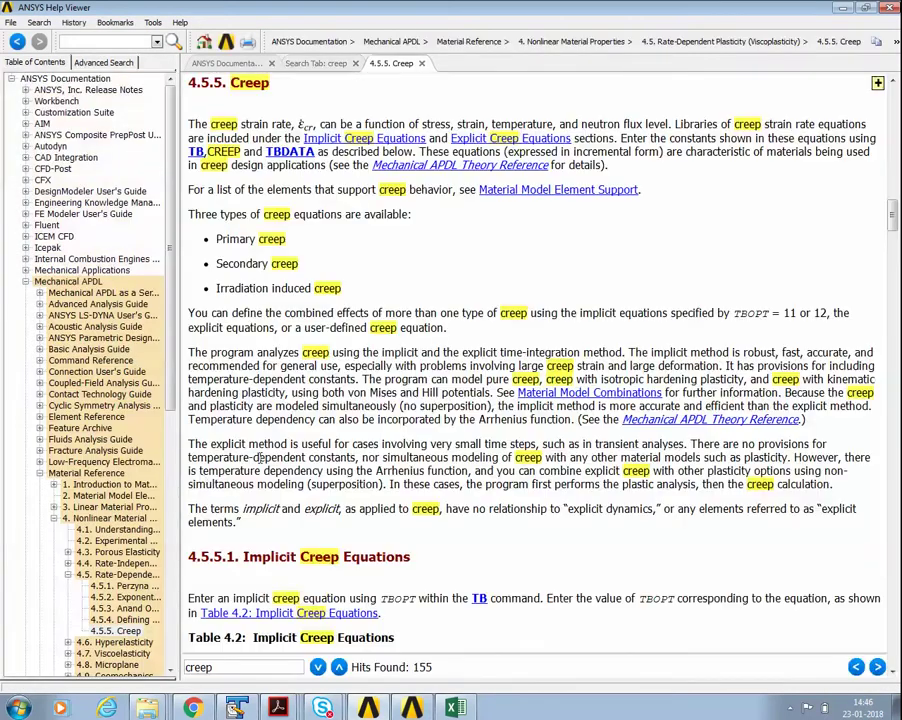
Examine the implicit creep equations in Table 4.2, including Strain Hardening, and collapse the Mechanical APDL branch of the contents tree.
{"action": "scroll", "coordinate": [311, 433], "scroll_direction": "down", "scroll_amount": 10}
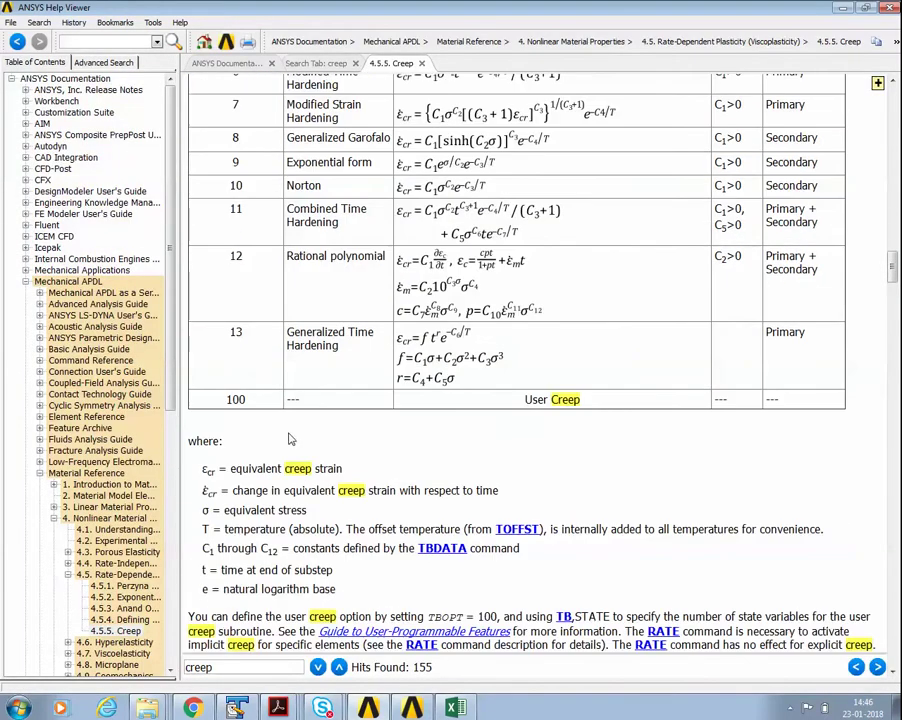
{"action": "scroll", "coordinate": [288, 436], "scroll_direction": "up", "scroll_amount": 5}
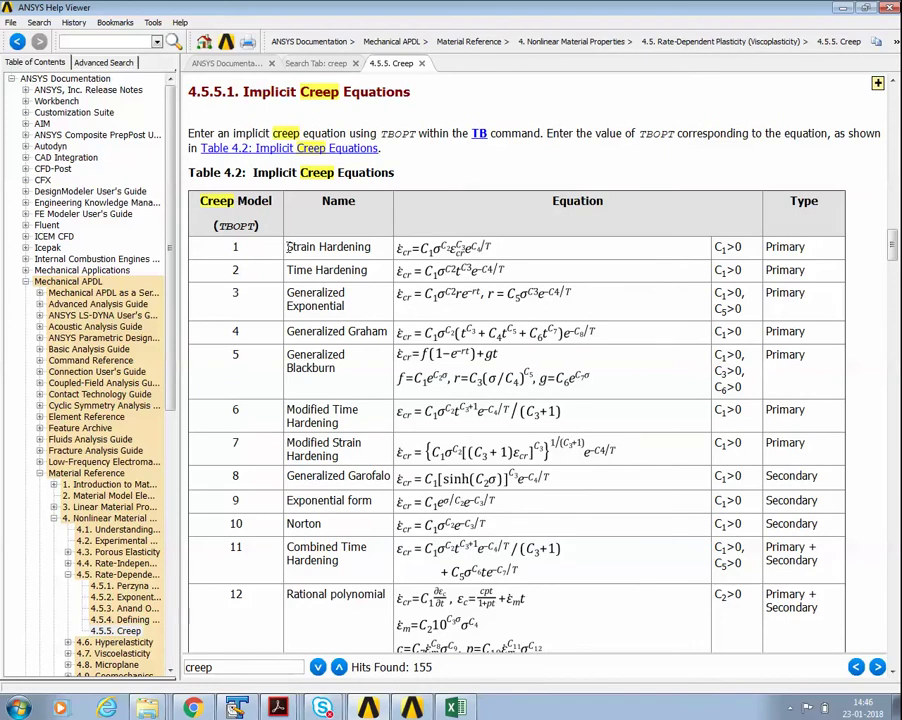
{"action": "left_click_drag", "start_coordinate": [287, 246], "coordinate": [369, 252]}
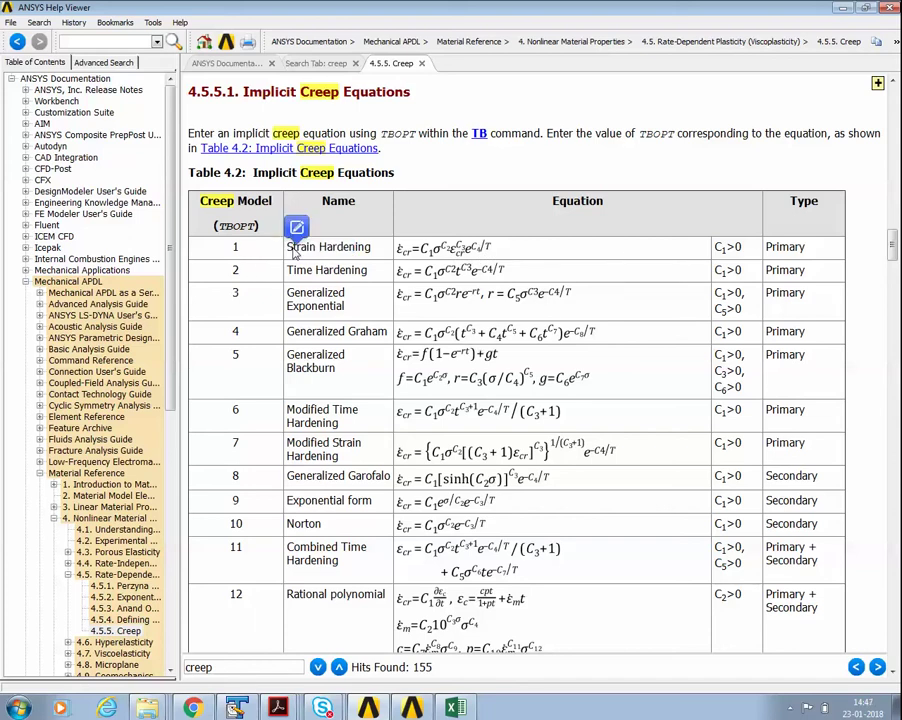
{"action": "left_click_drag", "start_coordinate": [372, 248], "coordinate": [381, 258]}
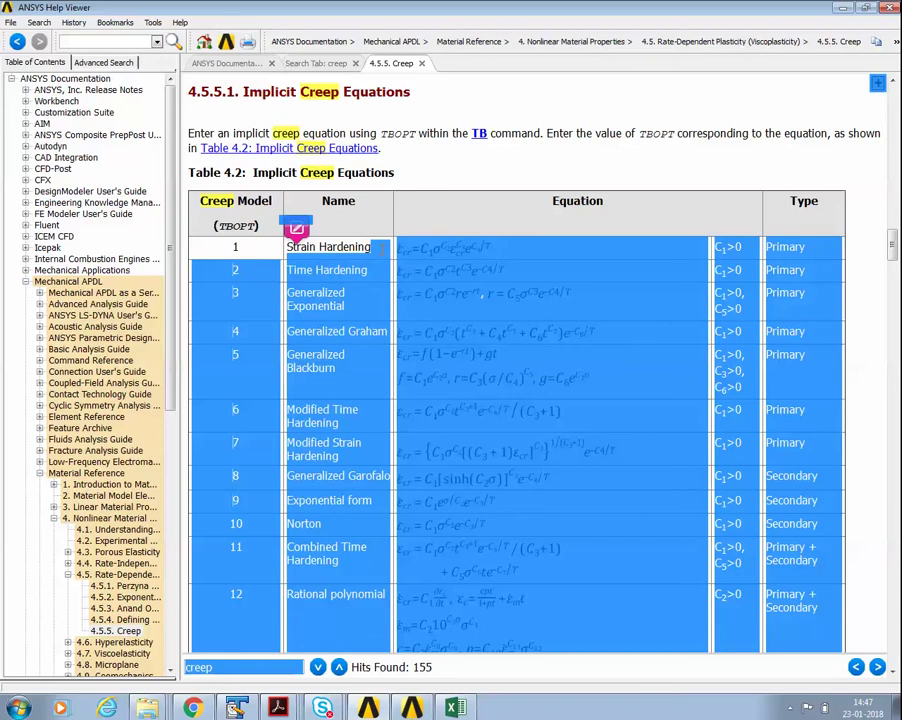
{"action": "left_click", "coordinate": [357, 261]}
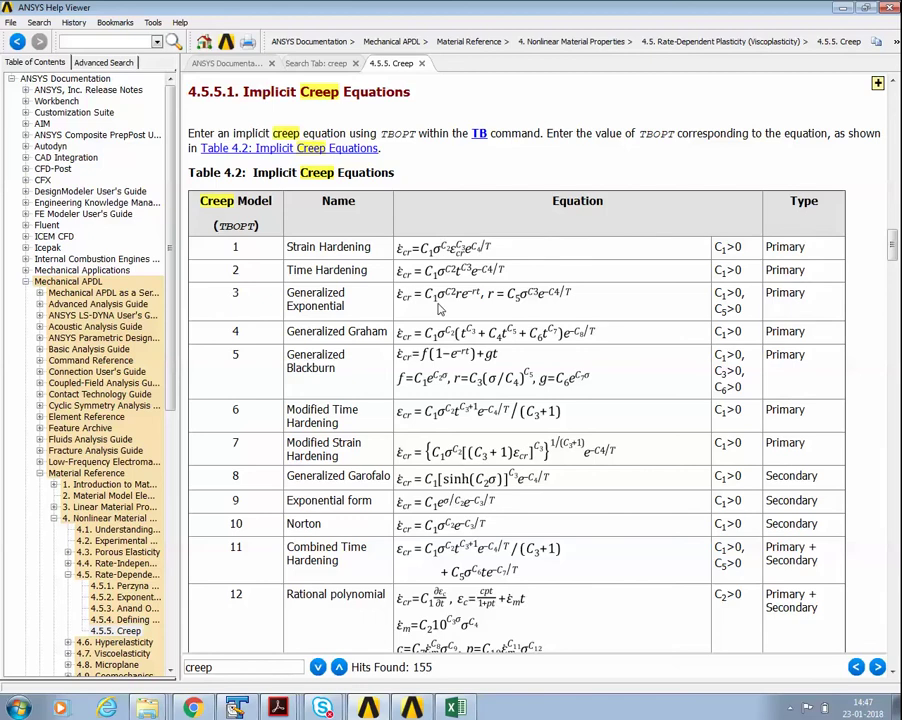
{"action": "left_click", "coordinate": [40, 474]}
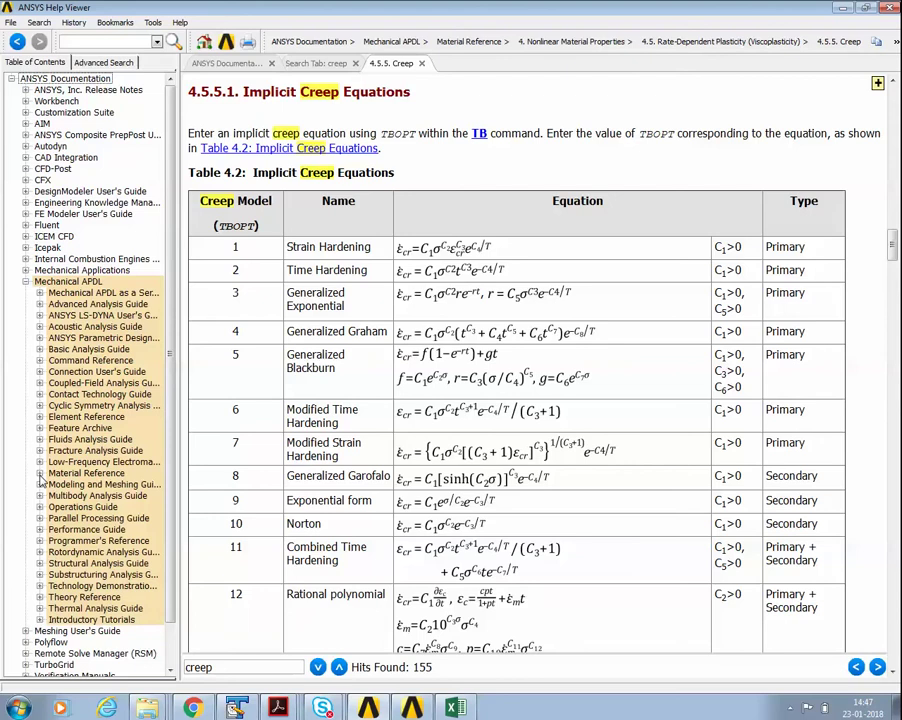
{"action": "left_click", "coordinate": [26, 283]}
Switch to the ANSYS App Store page in Chrome and search the apps for "UPF".
{"action": "mouse_move", "coordinate": [194, 709]}
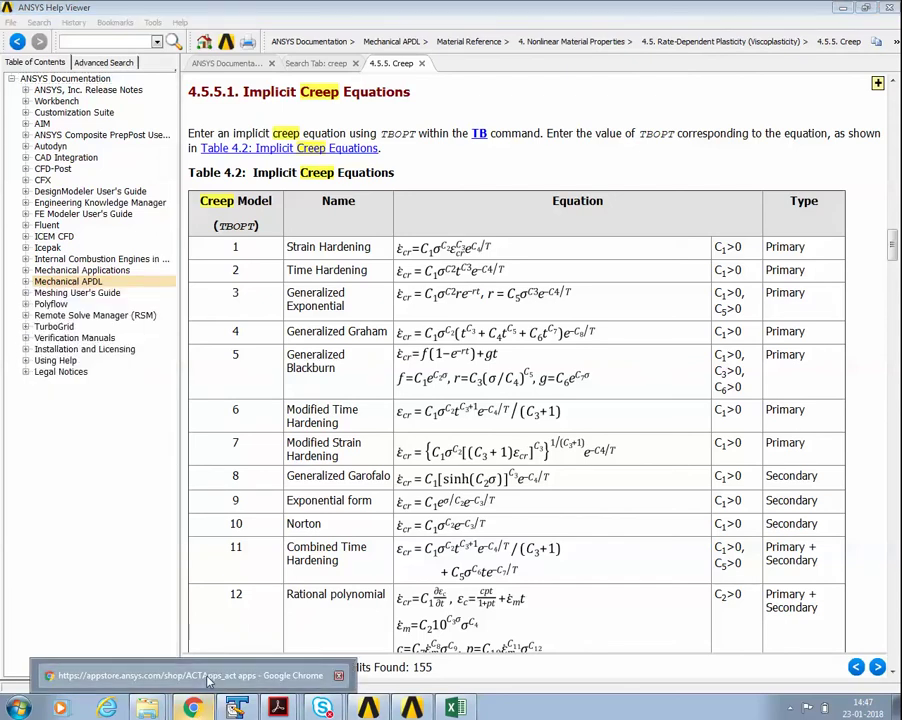
{"action": "left_click", "coordinate": [208, 677]}
{"action": "scroll", "coordinate": [421, 472], "scroll_direction": "down", "scroll_amount": 2}
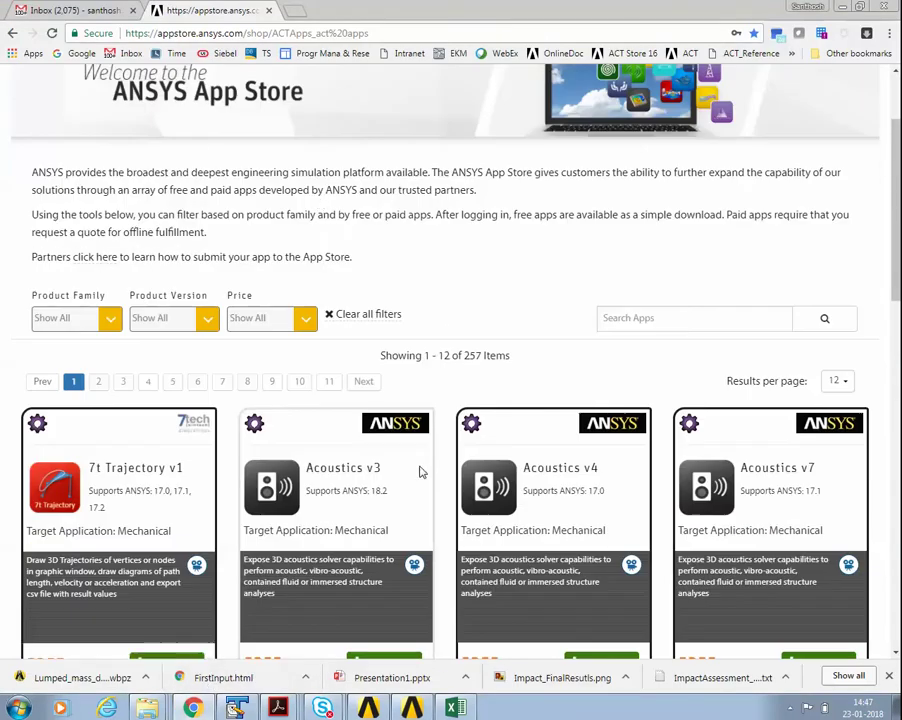
{"action": "left_click", "coordinate": [234, 33]}
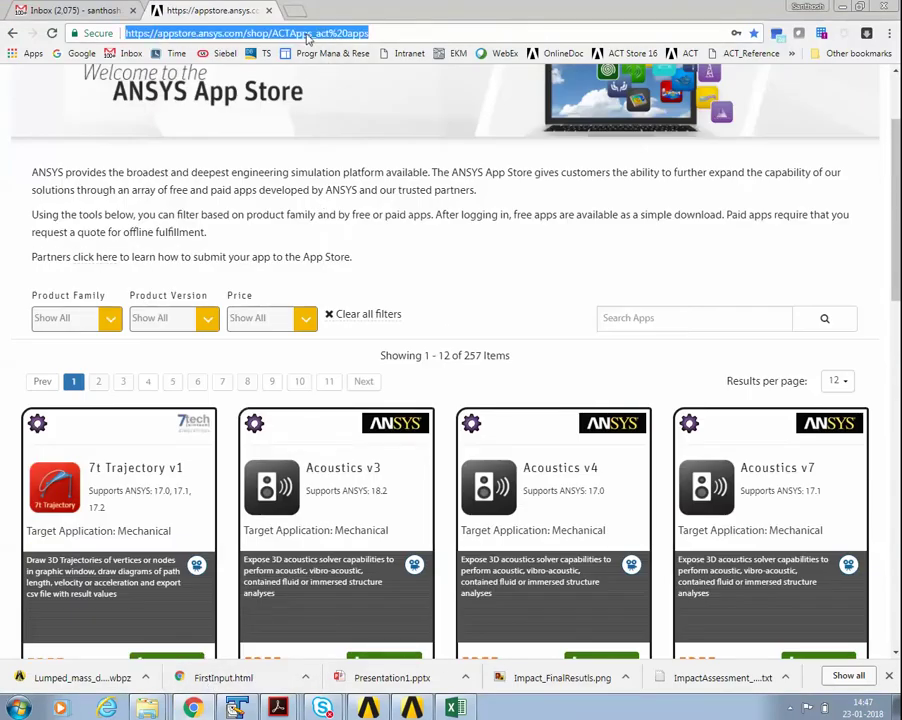
{"action": "left_click", "coordinate": [630, 318]}
{"action": "type", "text": "U"}
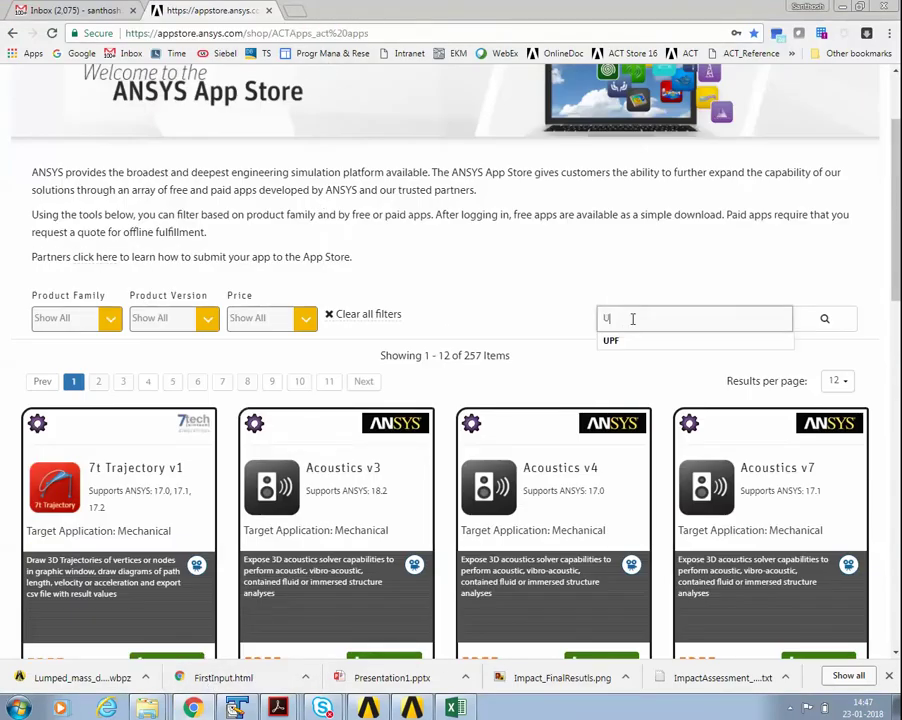
{"action": "type", "text": "PF"}
{"action": "key", "text": "Return"}
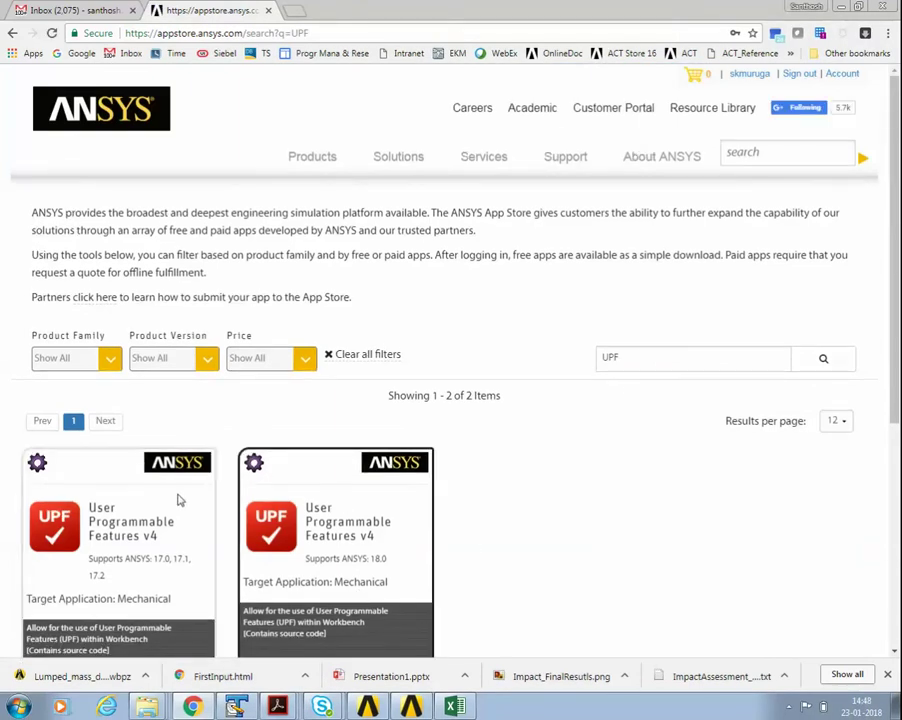
Compare the supported ANSYS versions of the User Programmable Features v4 apps and open the download page for the 18.0 version.
{"action": "scroll", "coordinate": [548, 545], "scroll_direction": "down", "scroll_amount": 3}
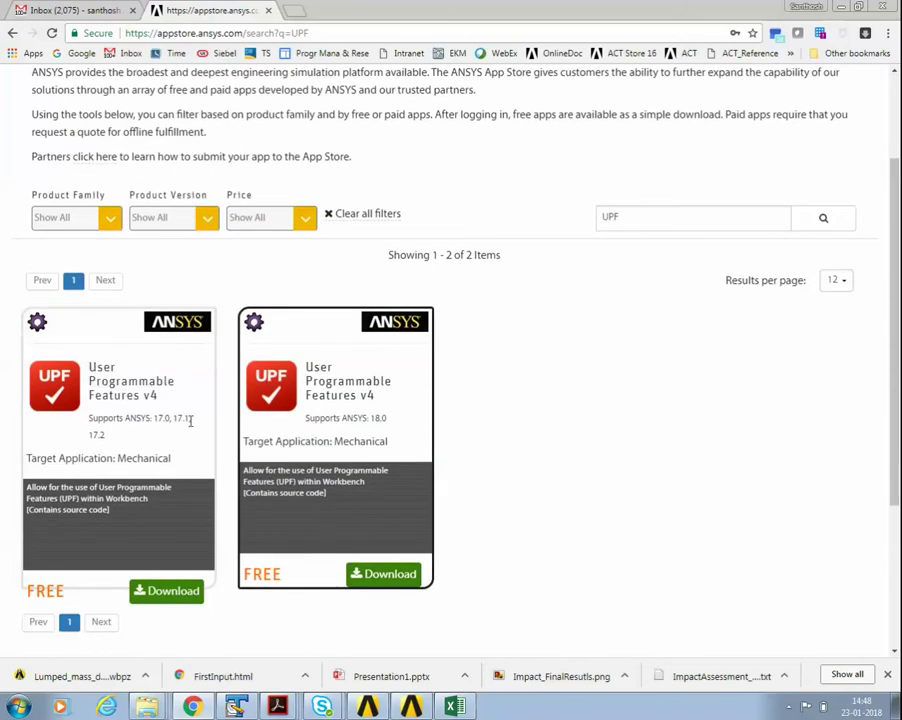
{"action": "left_click_drag", "start_coordinate": [155, 418], "coordinate": [104, 433]}
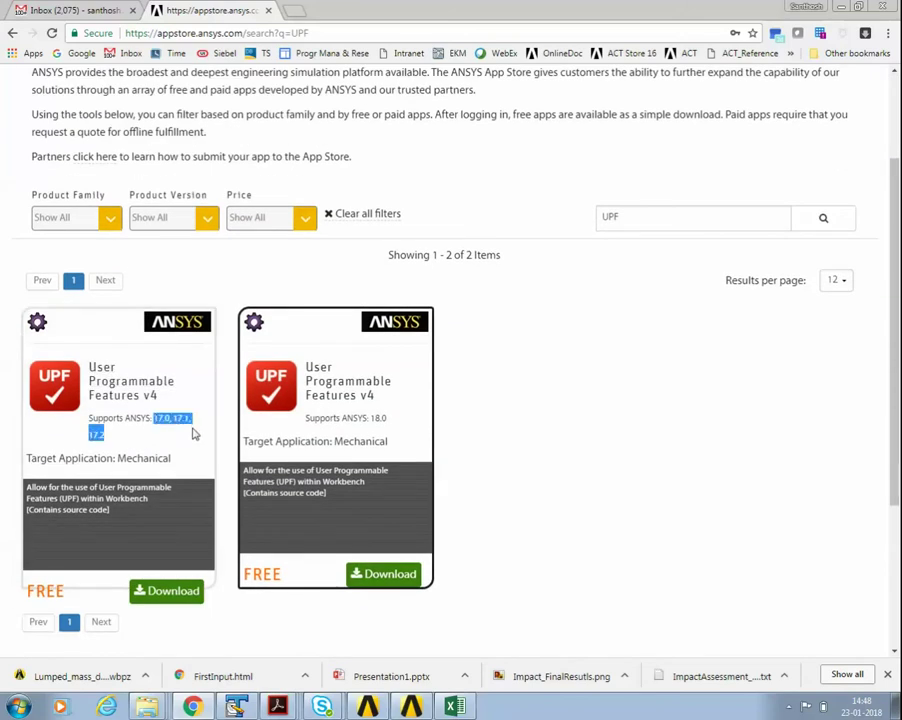
{"action": "left_click", "coordinate": [172, 437]}
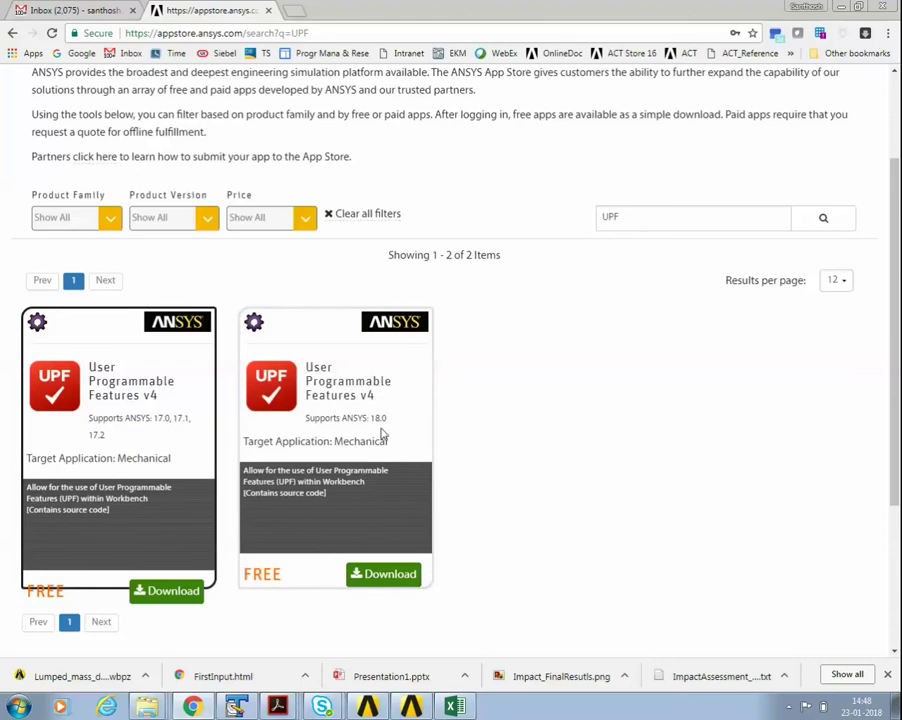
{"action": "left_click_drag", "start_coordinate": [370, 420], "coordinate": [393, 426]}
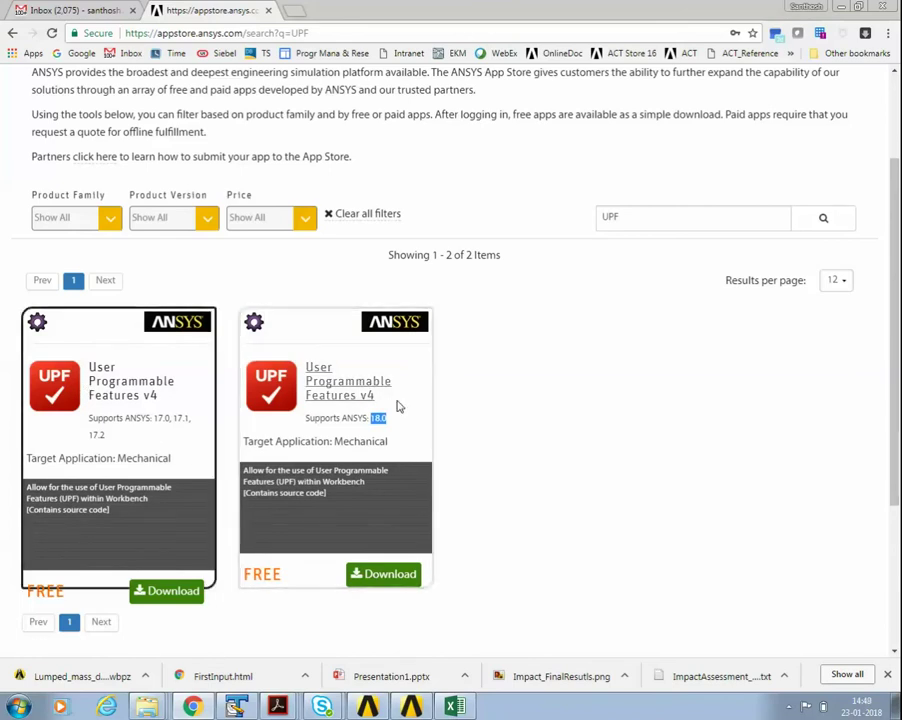
{"action": "left_click", "coordinate": [457, 455]}
{"action": "left_click", "coordinate": [390, 576]}
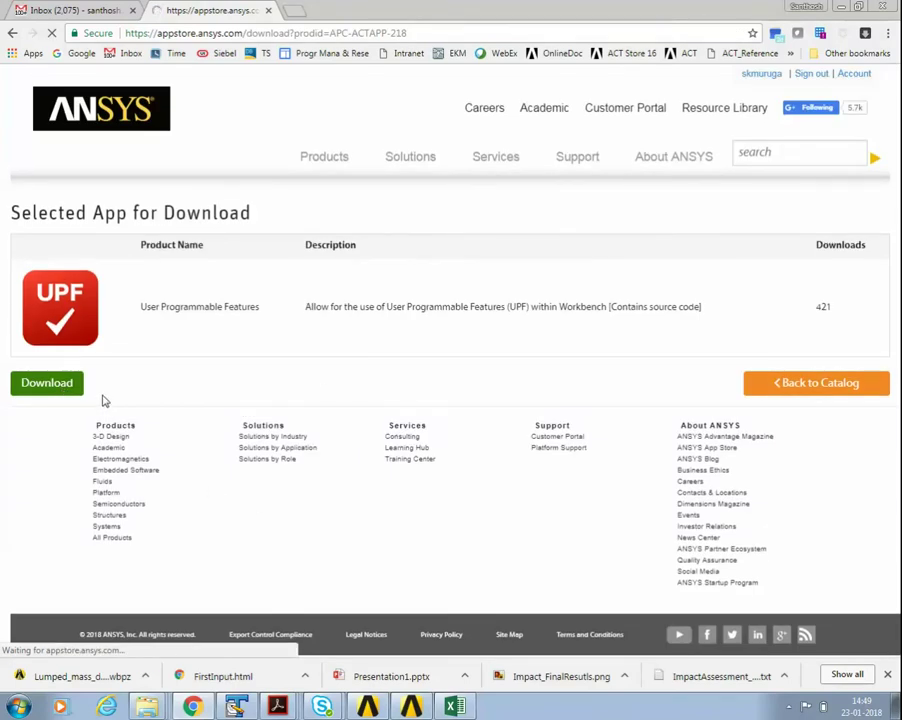
Switch to the UPF_ACT_APP_UserCreep folder in Windows Explorer and extract ACT_UPF_v4.zip to D:\UPF_ACT_APP_UserCreep\ACT_UPF_v4.
{"action": "left_click", "coordinate": [150, 708]}
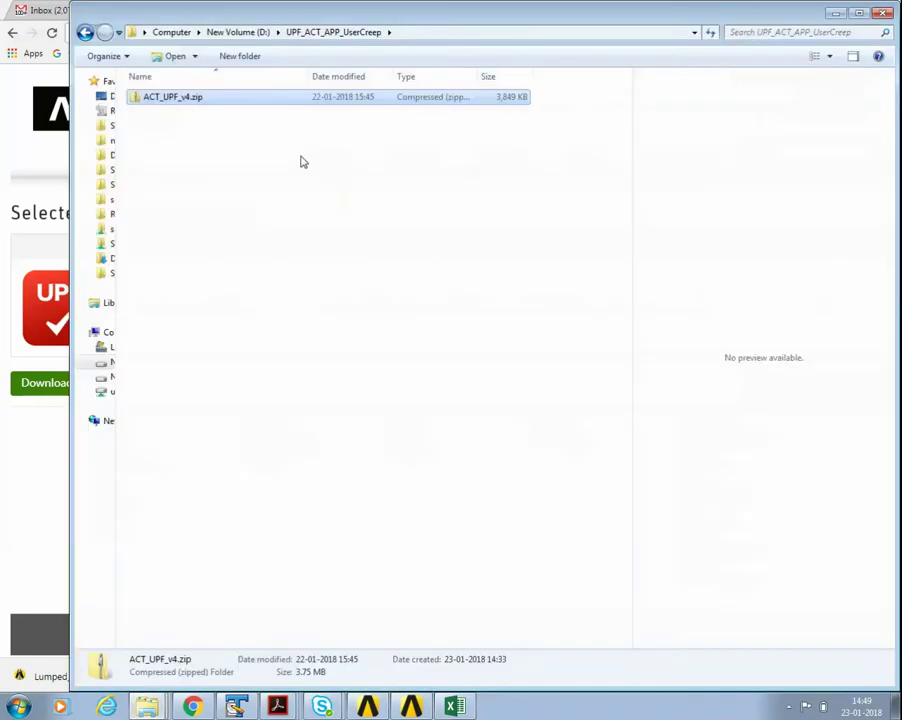
{"action": "right_click", "coordinate": [182, 99]}
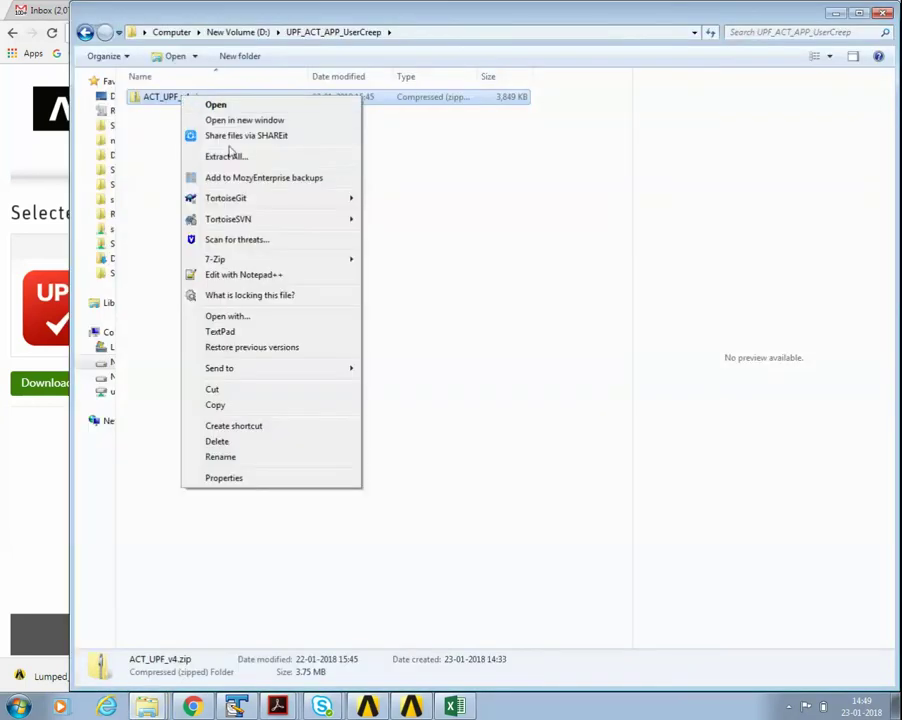
{"action": "left_click", "coordinate": [229, 157]}
{"action": "left_click", "coordinate": [584, 487]}
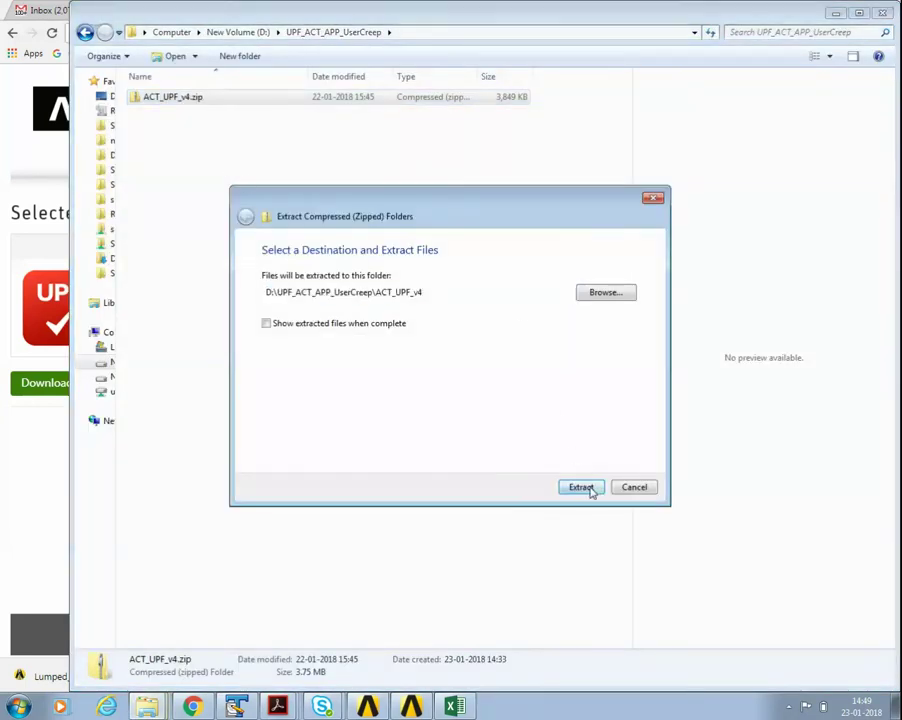
Open UPFManual.pdf from the doc folder inside the extracted UPF folder and browse to page 5.
{"action": "double_click", "coordinate": [175, 97]}
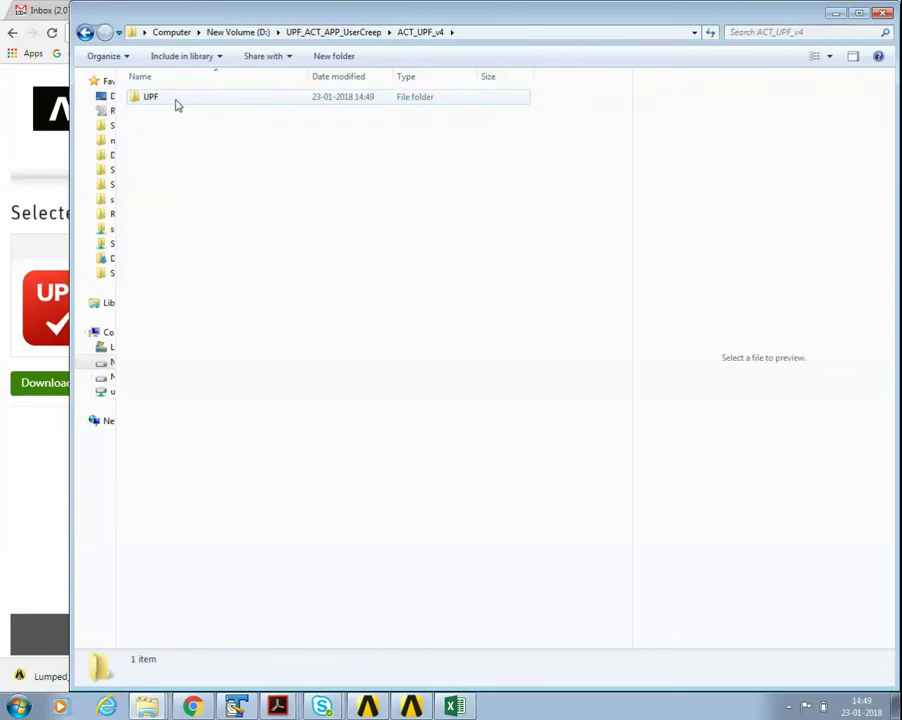
{"action": "double_click", "coordinate": [172, 97]}
{"action": "double_click", "coordinate": [169, 113]}
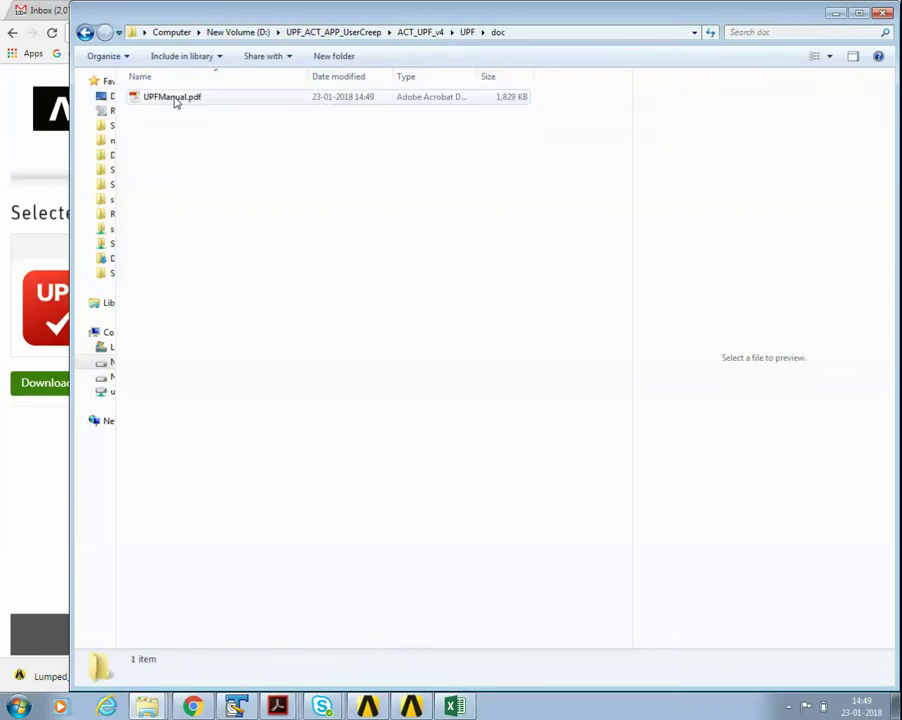
{"action": "left_click", "coordinate": [175, 98]}
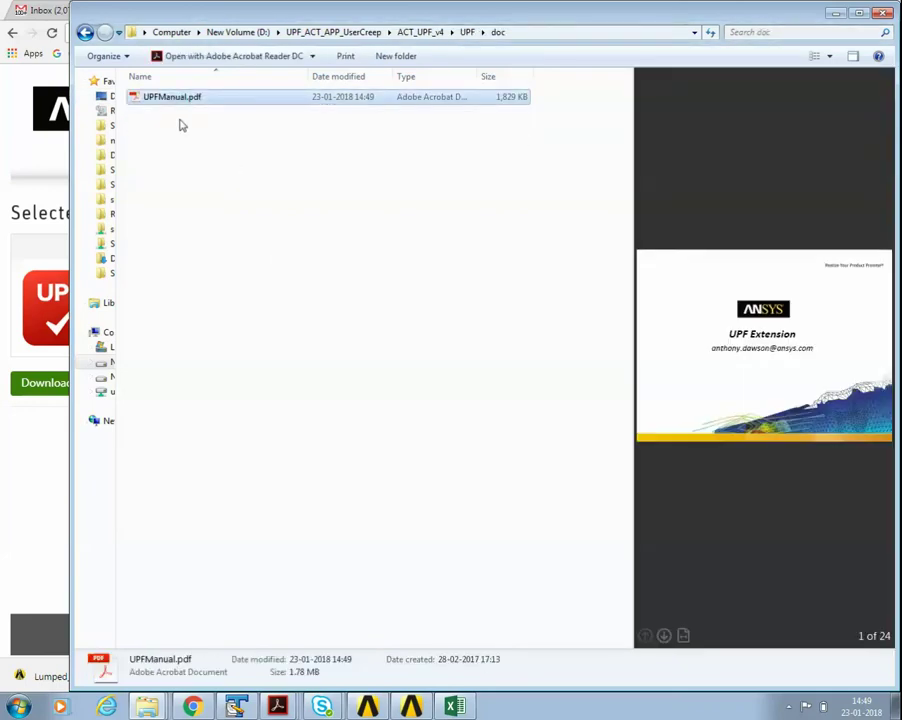
{"action": "double_click", "coordinate": [172, 98]}
{"action": "scroll", "coordinate": [273, 408], "scroll_direction": "down", "scroll_amount": 5}
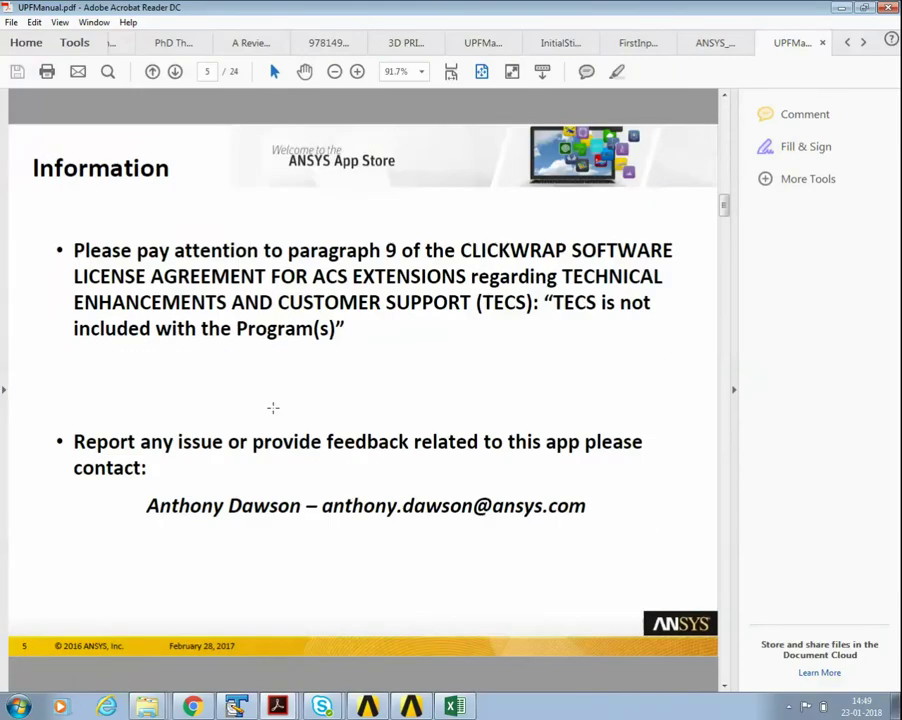
Examine the app installation, compiler check and USERMAT example pages in the rest of UPFManual.pdf, and minimise the manual and its folder window.
{"action": "scroll", "coordinate": [273, 408], "scroll_direction": "down", "scroll_amount": 2}
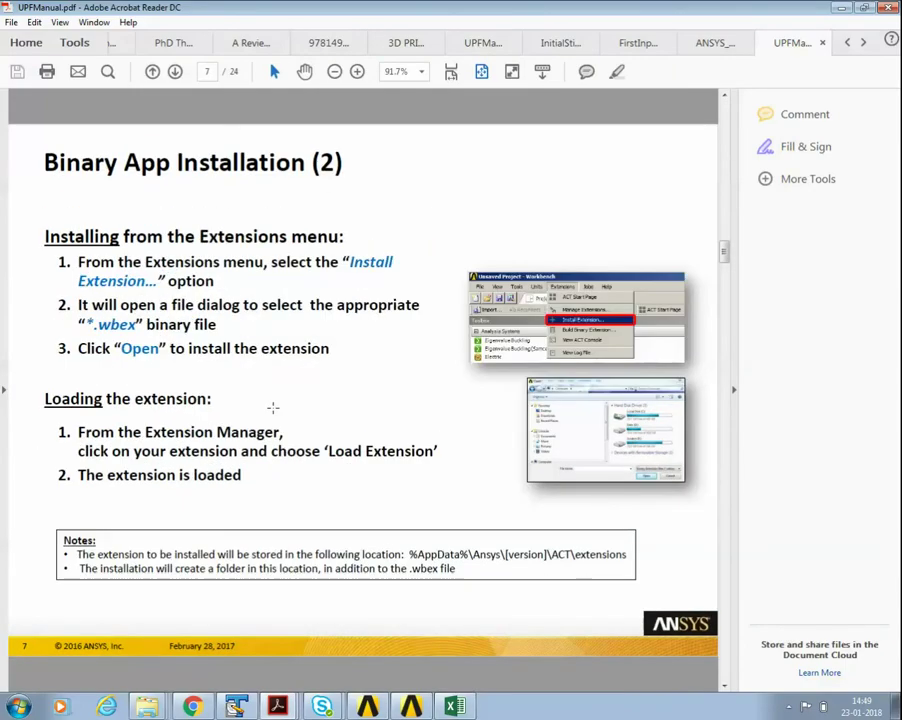
{"action": "scroll", "coordinate": [273, 408], "scroll_direction": "up", "scroll_amount": 1}
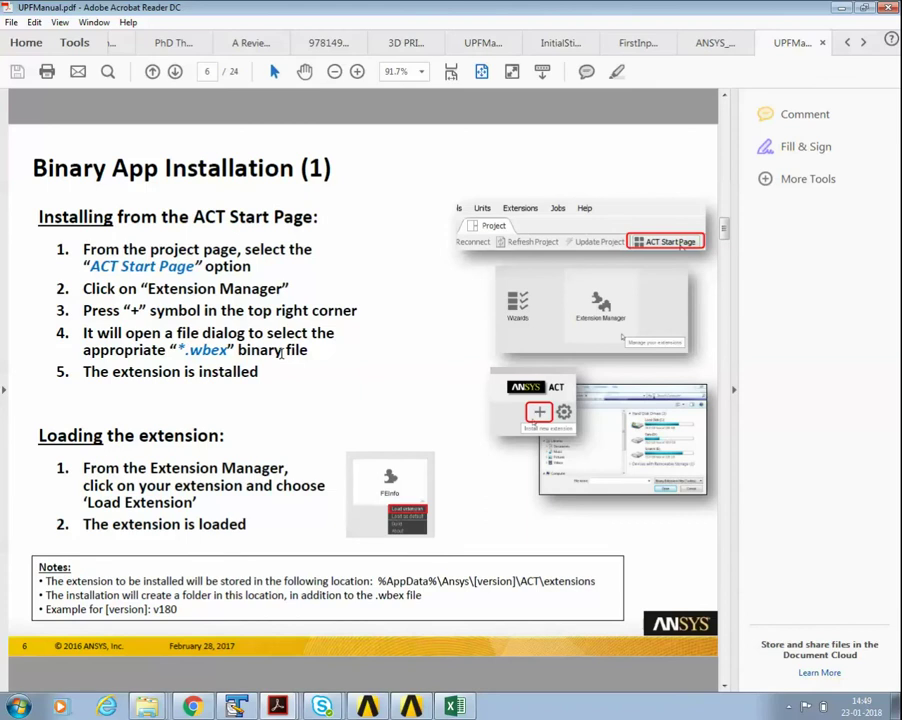
{"action": "scroll", "coordinate": [282, 351], "scroll_direction": "down", "scroll_amount": 3}
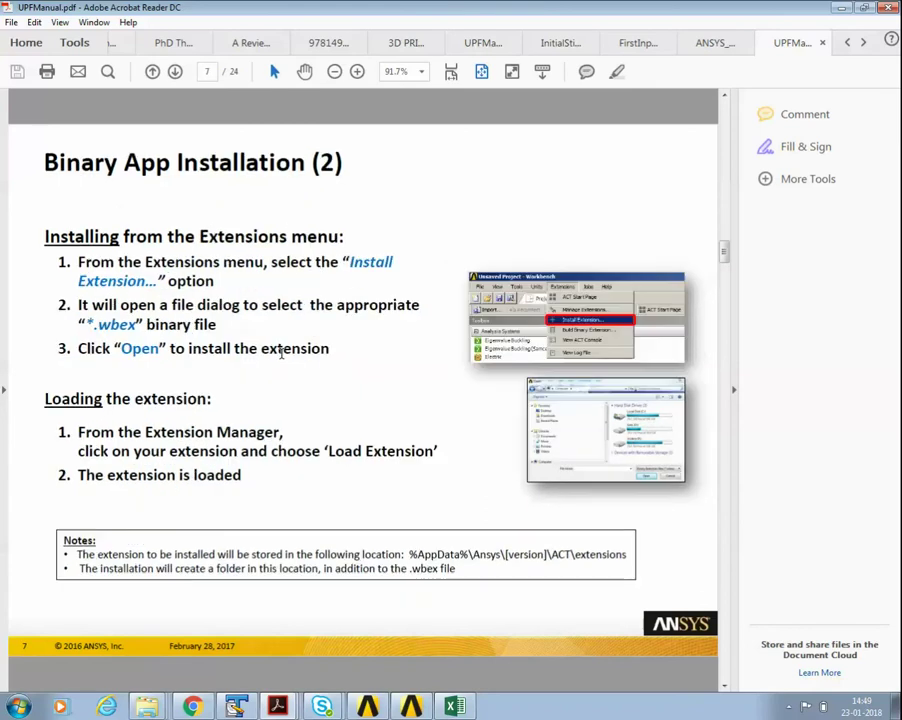
{"action": "scroll", "coordinate": [282, 352], "scroll_direction": "down", "scroll_amount": 1}
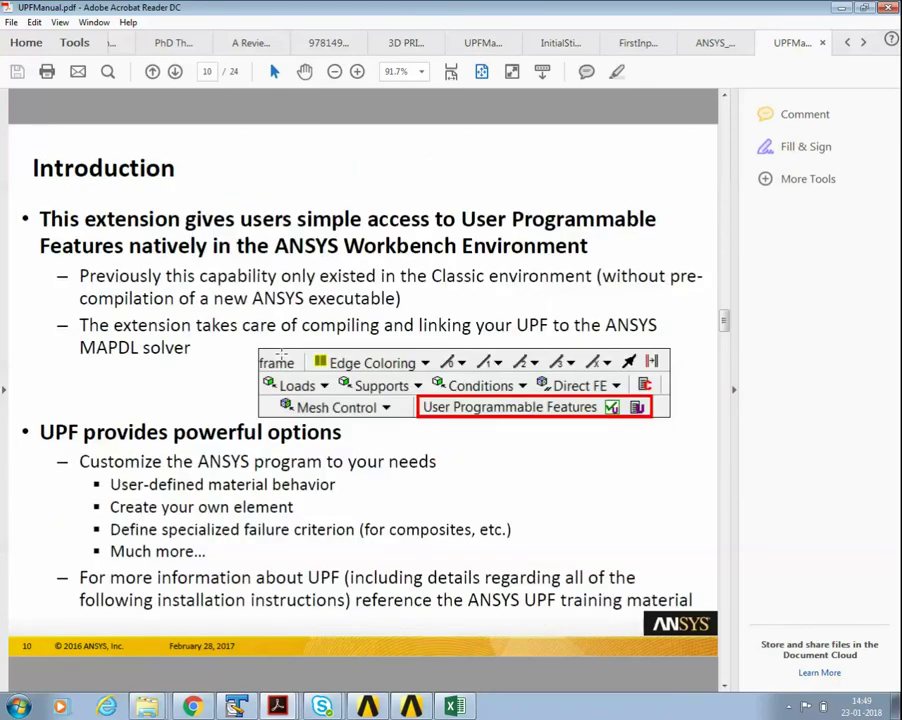
{"action": "scroll", "coordinate": [282, 353], "scroll_direction": "down", "scroll_amount": 3}
{"action": "scroll", "coordinate": [282, 353], "scroll_direction": "down", "scroll_amount": 3}
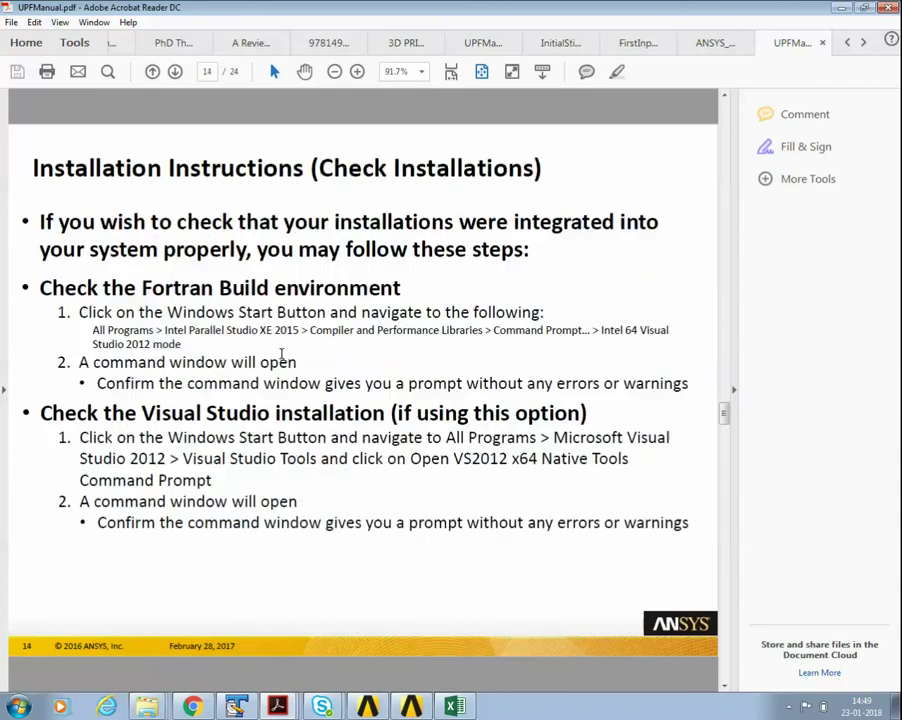
{"action": "scroll", "coordinate": [282, 352], "scroll_direction": "down", "scroll_amount": 2}
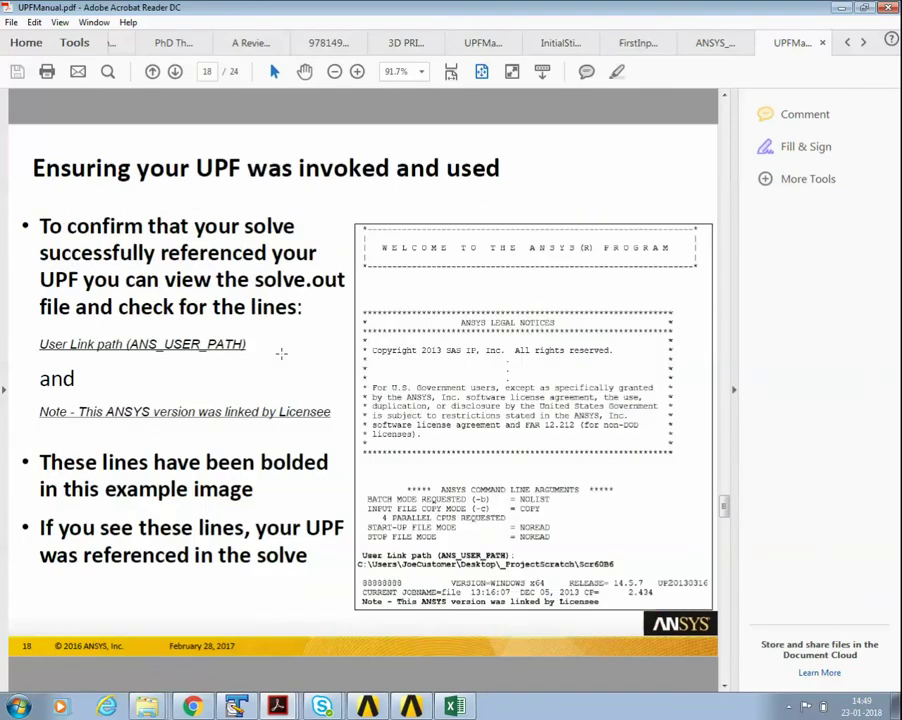
{"action": "scroll", "coordinate": [282, 353], "scroll_direction": "down", "scroll_amount": 4}
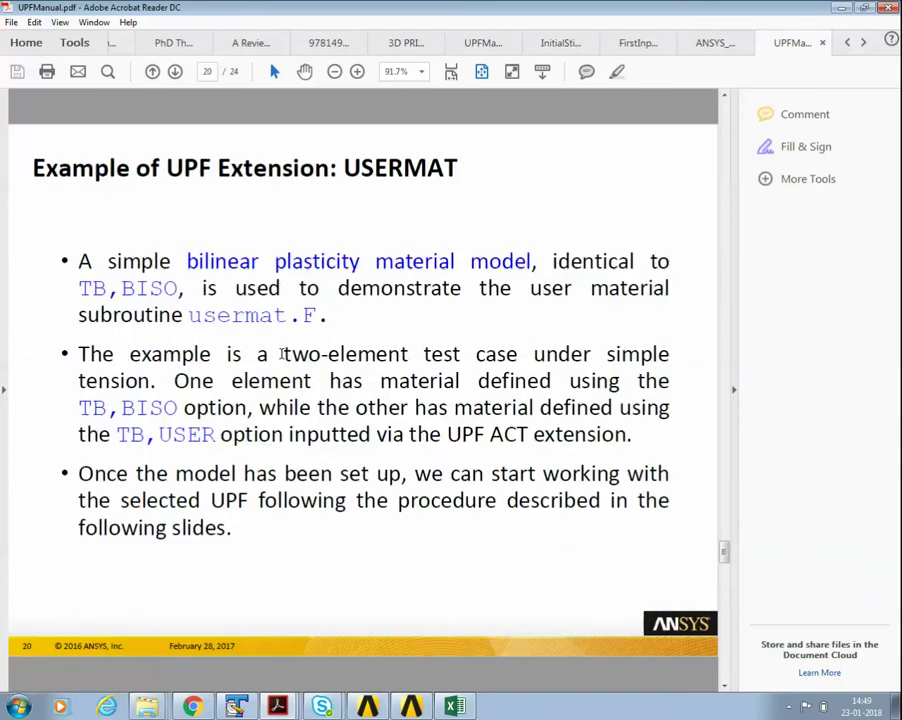
{"action": "scroll", "coordinate": [282, 352], "scroll_direction": "down", "scroll_amount": 2}
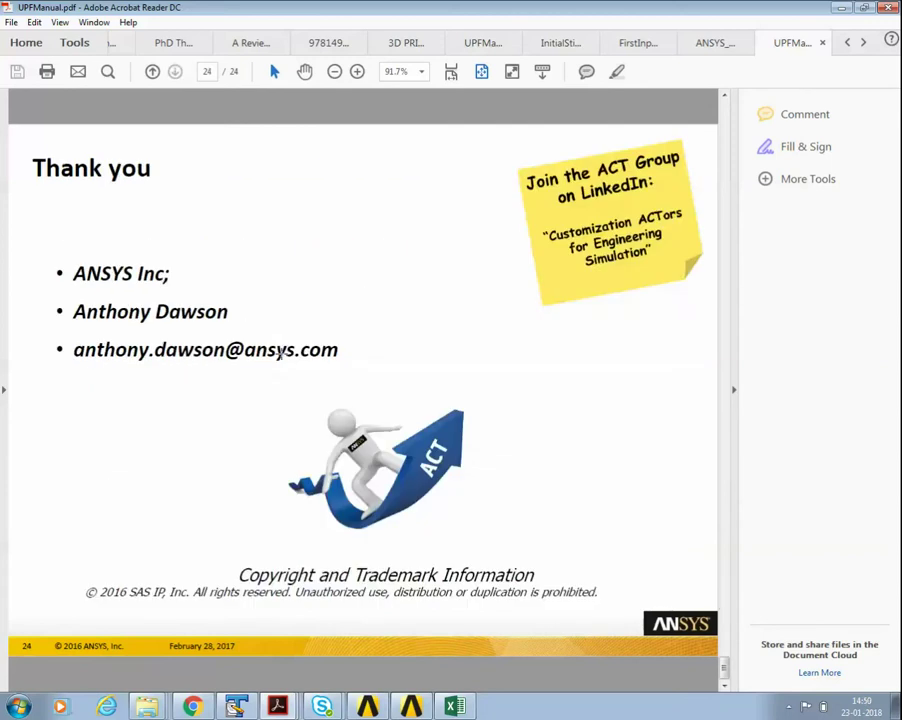
{"action": "scroll", "coordinate": [281, 351], "scroll_direction": "up", "scroll_amount": 2}
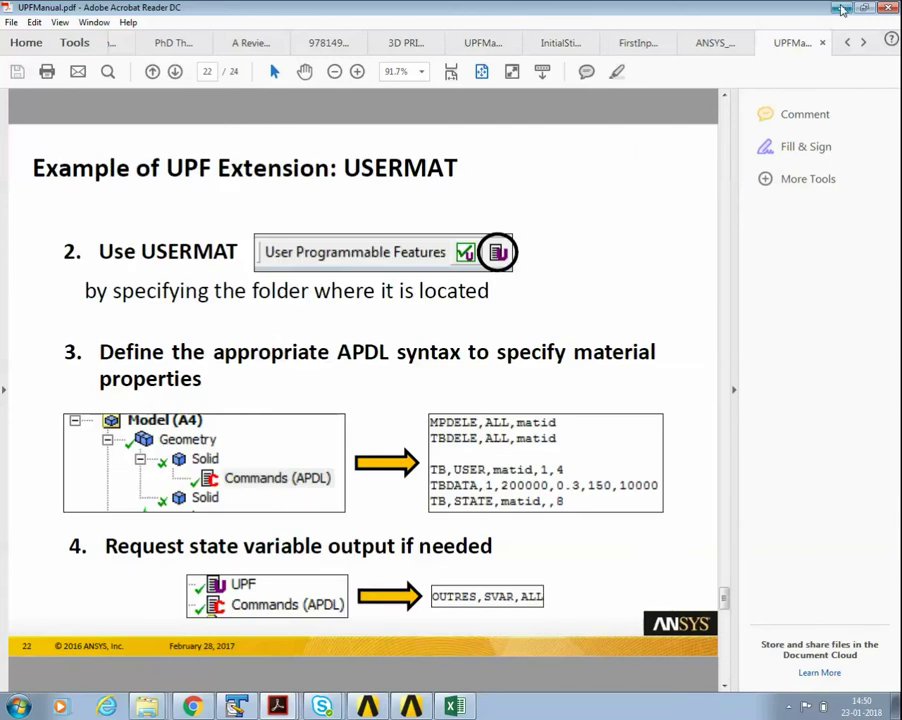
{"action": "left_click", "coordinate": [841, 8]}
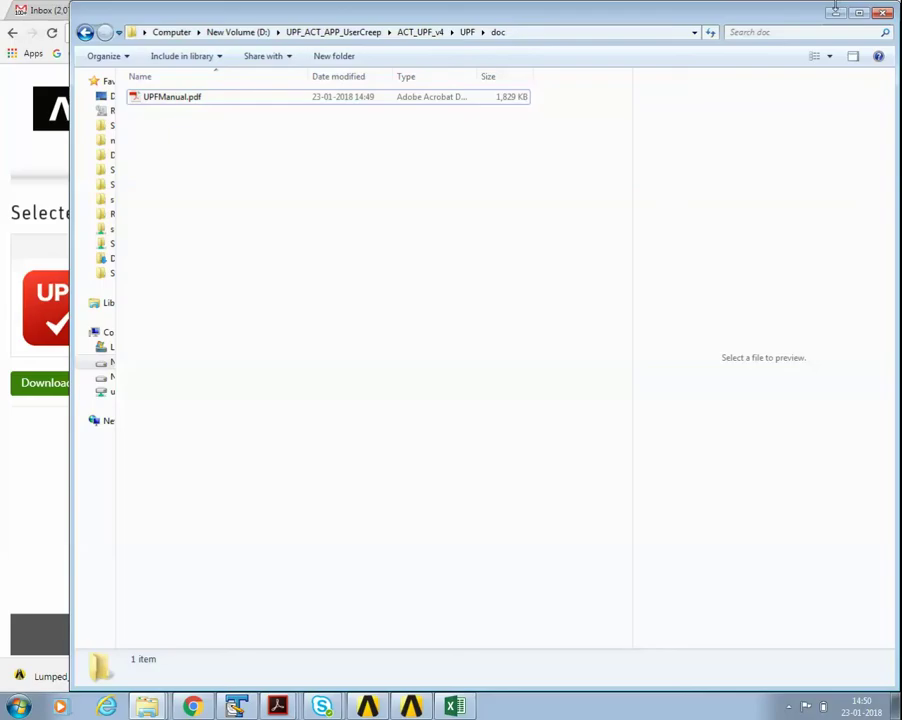
{"action": "left_click", "coordinate": [834, 14]}
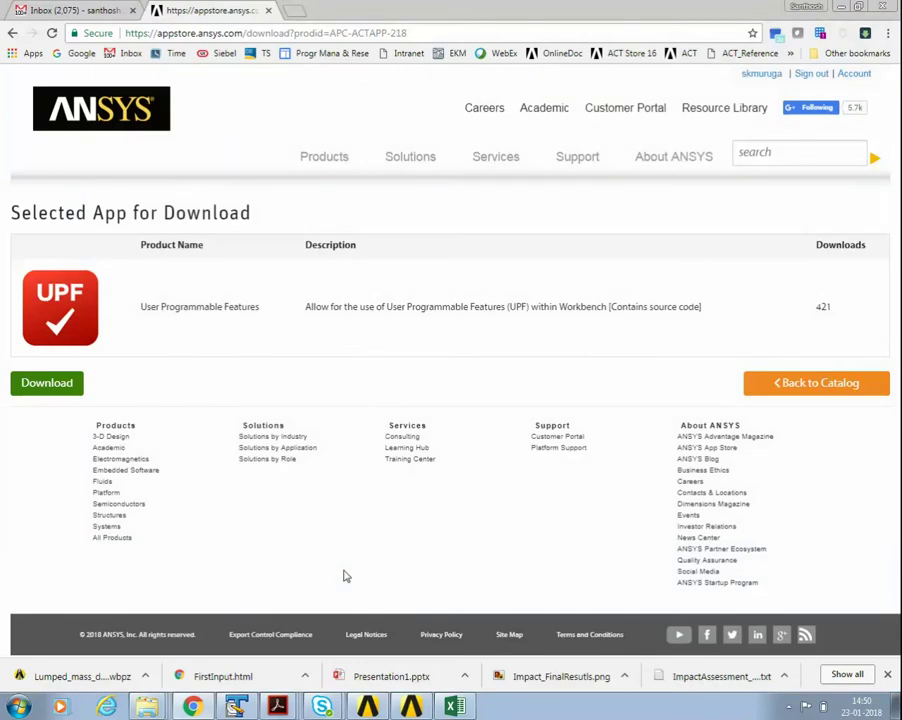
Switch to the ANSYS Help Viewer and open section 2.2, Compiler Requirements for Windows Systems, in the Windows Installation Guide.
{"action": "mouse_move", "coordinate": [369, 706]}
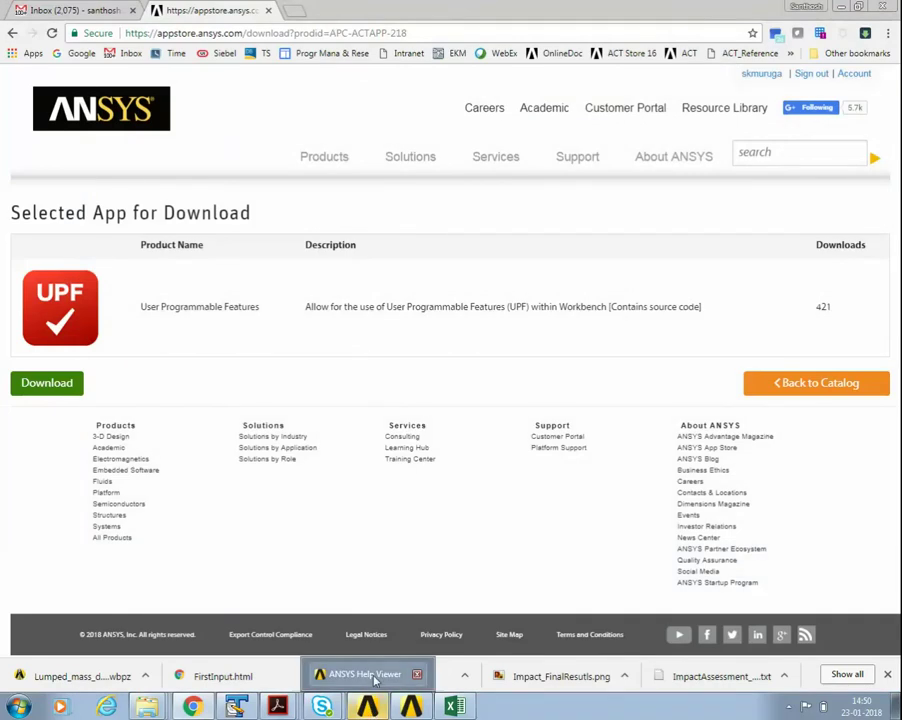
{"action": "left_click", "coordinate": [375, 678]}
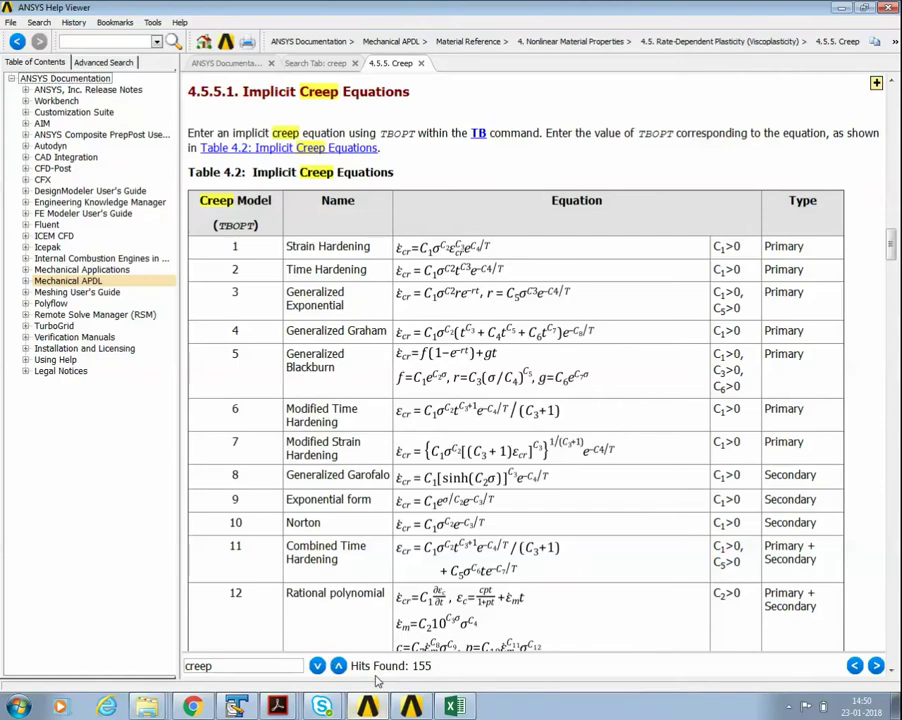
{"action": "left_click", "coordinate": [25, 350]}
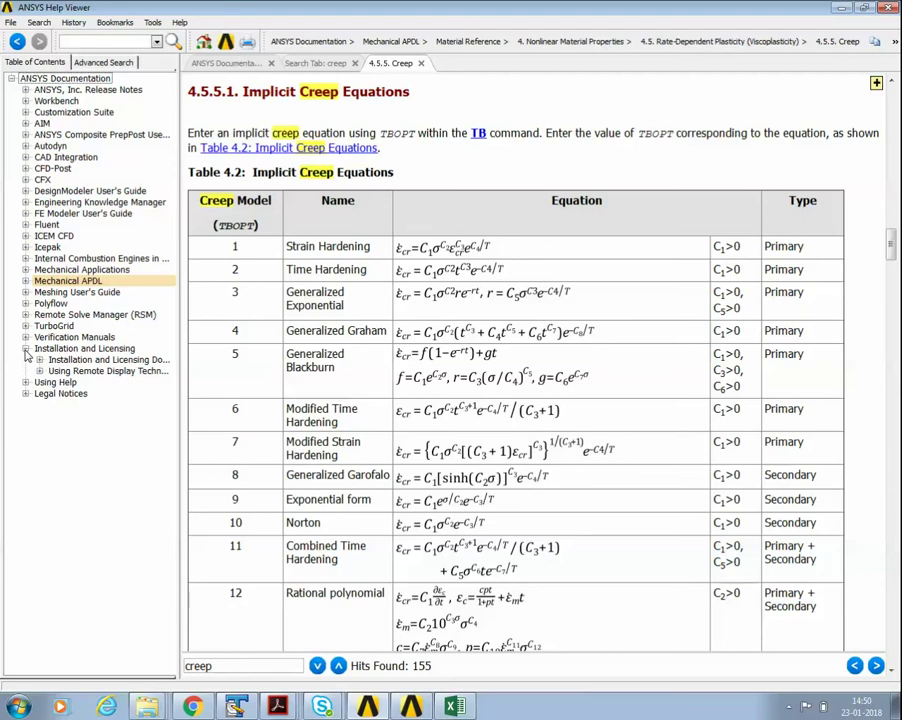
{"action": "left_click", "coordinate": [40, 360]}
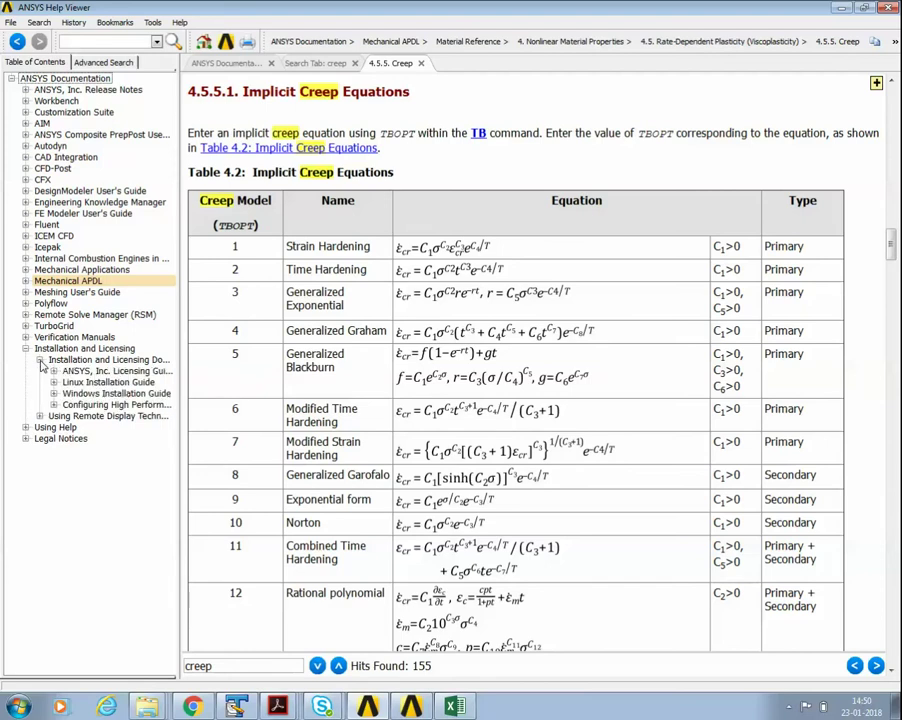
{"action": "left_click", "coordinate": [92, 394]}
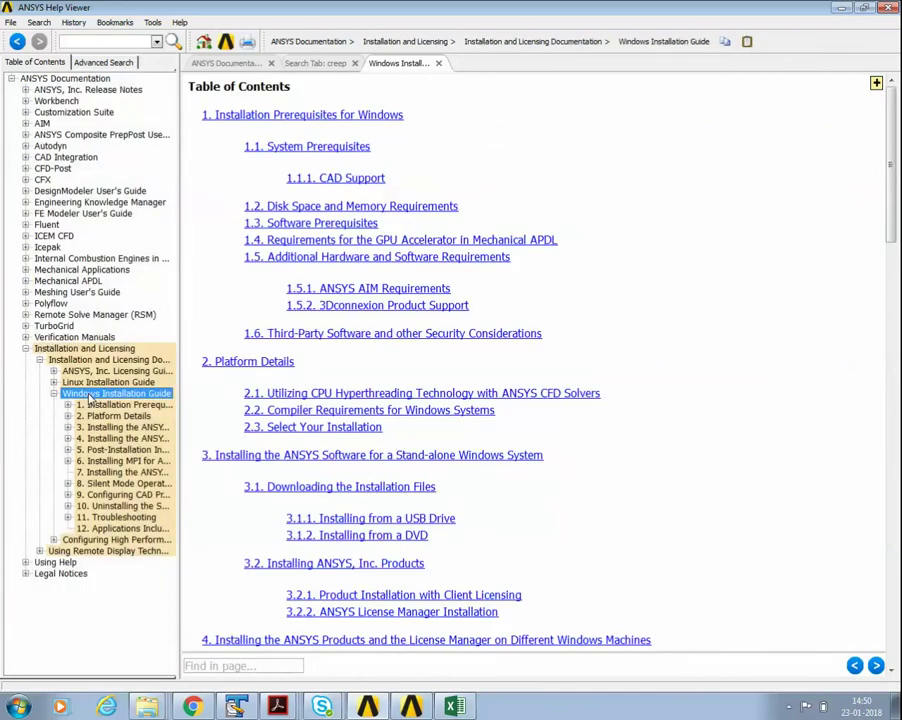
{"action": "left_click", "coordinate": [68, 416]}
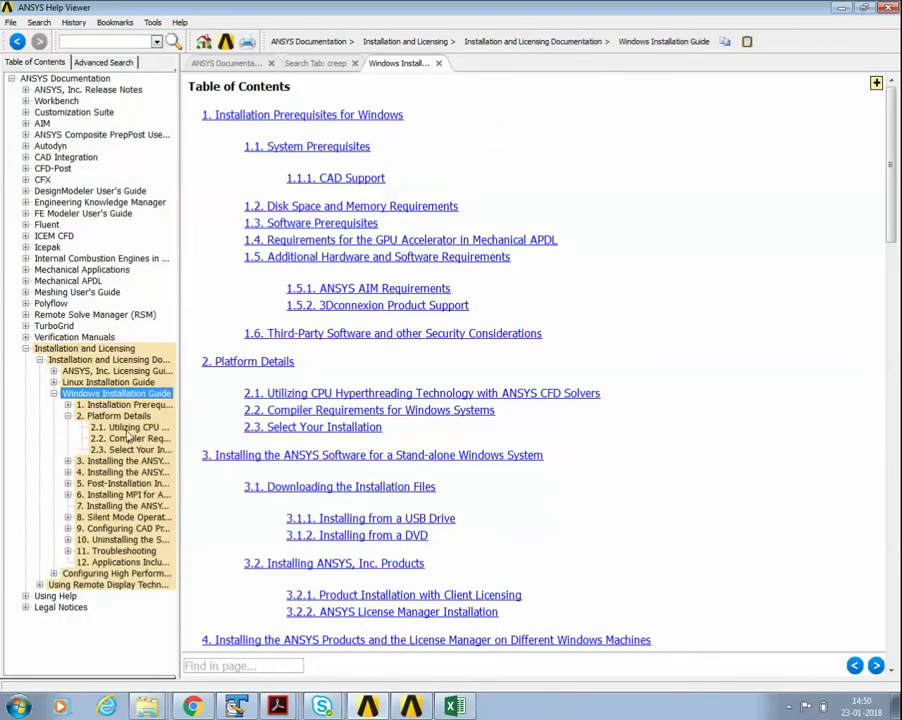
{"action": "left_click", "coordinate": [145, 439]}
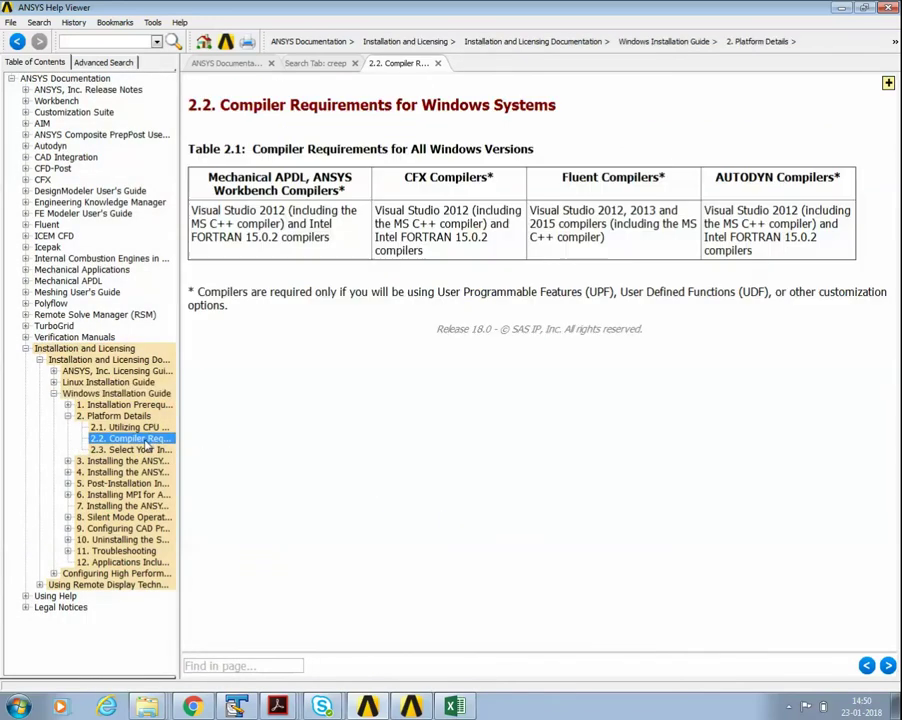
{"action": "left_click", "coordinate": [289, 211]}
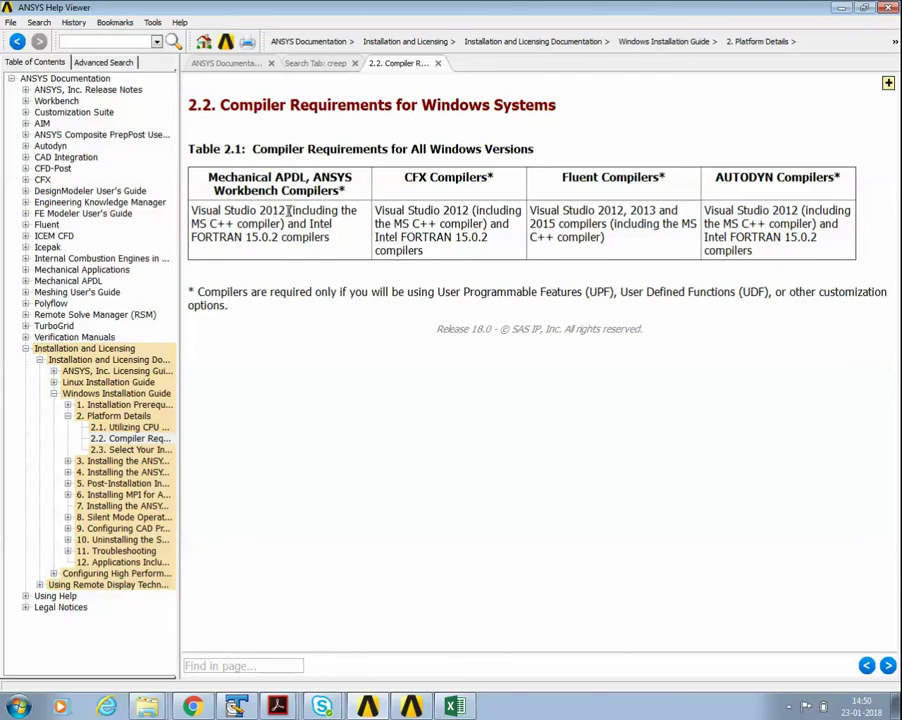
Check the version of the ANSYS Help Viewer in its About information.
{"action": "left_click", "coordinate": [179, 22]}
{"action": "left_click", "coordinate": [179, 22]}
{"action": "left_click", "coordinate": [180, 22]}
{"action": "left_click", "coordinate": [201, 38]}
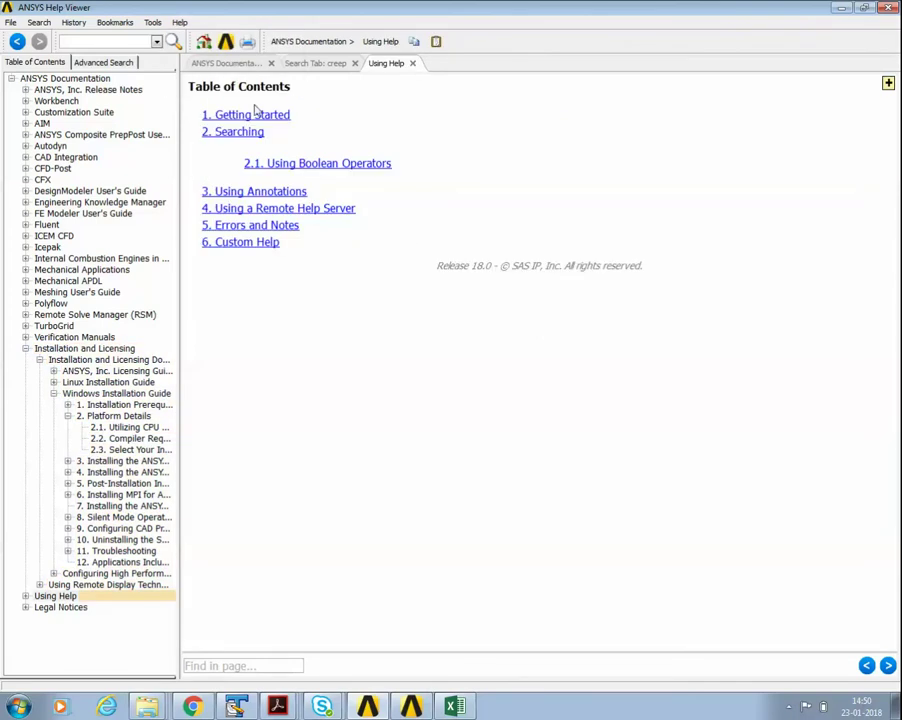
{"action": "left_click", "coordinate": [179, 22]}
{"action": "left_click", "coordinate": [204, 86]}
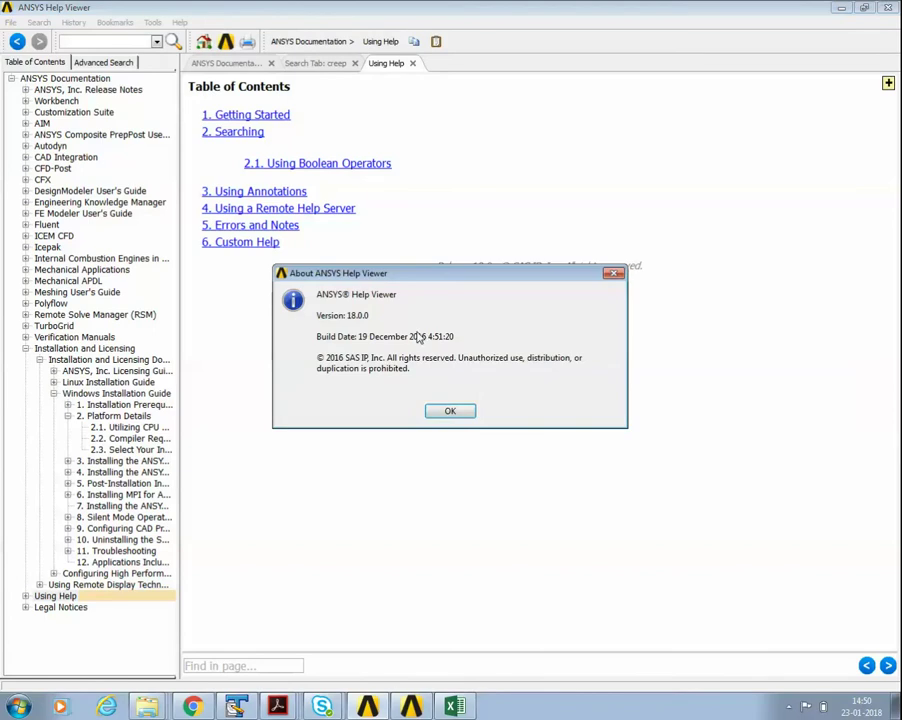
{"action": "left_click", "coordinate": [450, 411]}
Reopen section 2.2 on compiler requirements and highlight the Visual Studio and Intel FORTRAN entries for Mechanical APDL and Workbench.
{"action": "left_click", "coordinate": [130, 438]}
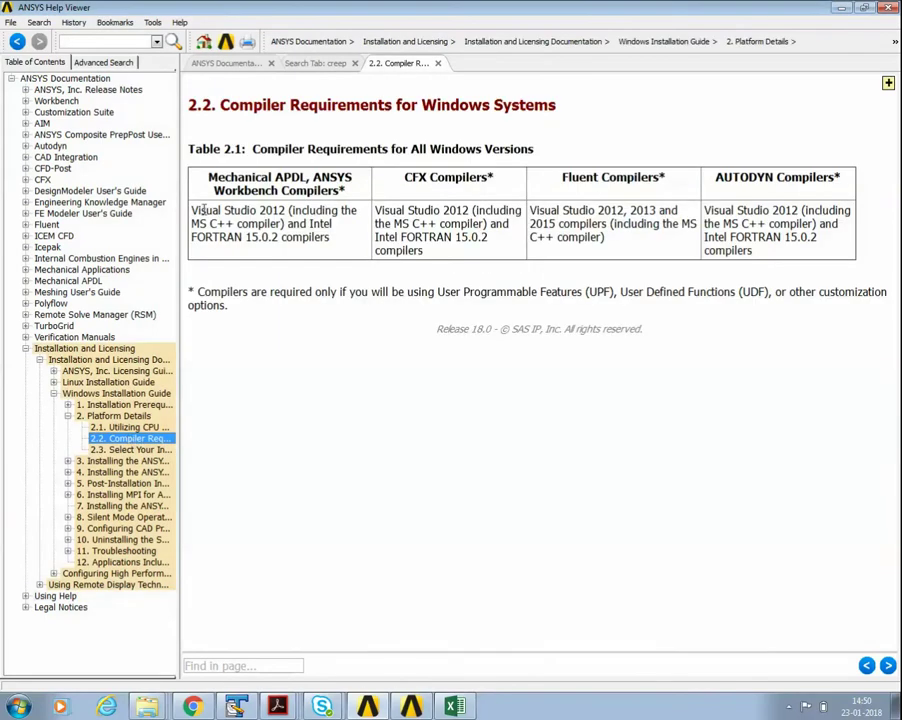
{"action": "left_click_drag", "start_coordinate": [287, 210], "coordinate": [357, 211]}
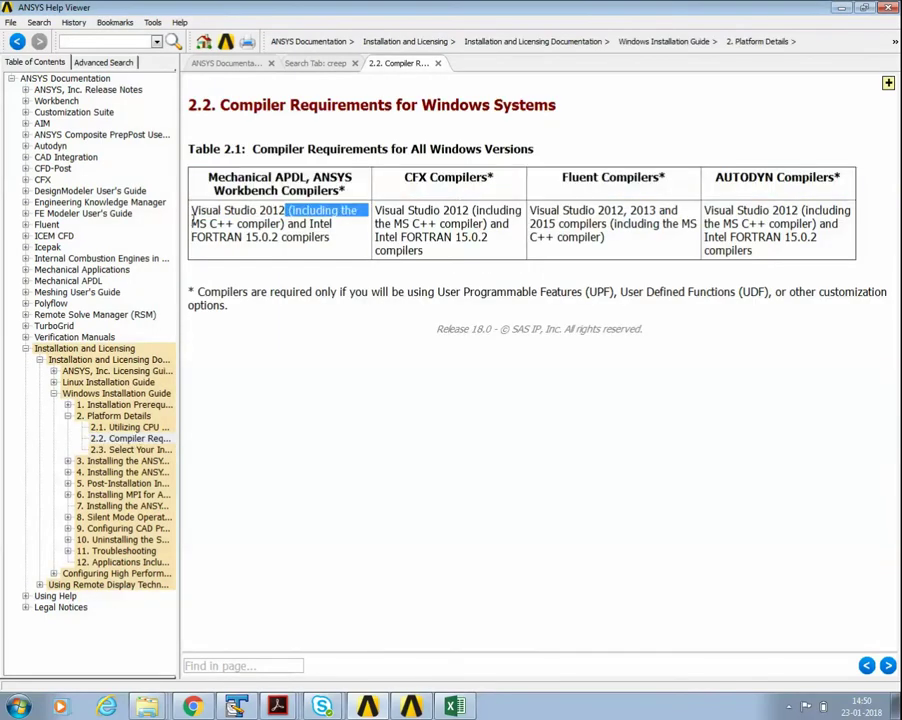
{"action": "left_click_drag", "start_coordinate": [193, 237], "coordinate": [270, 240]}
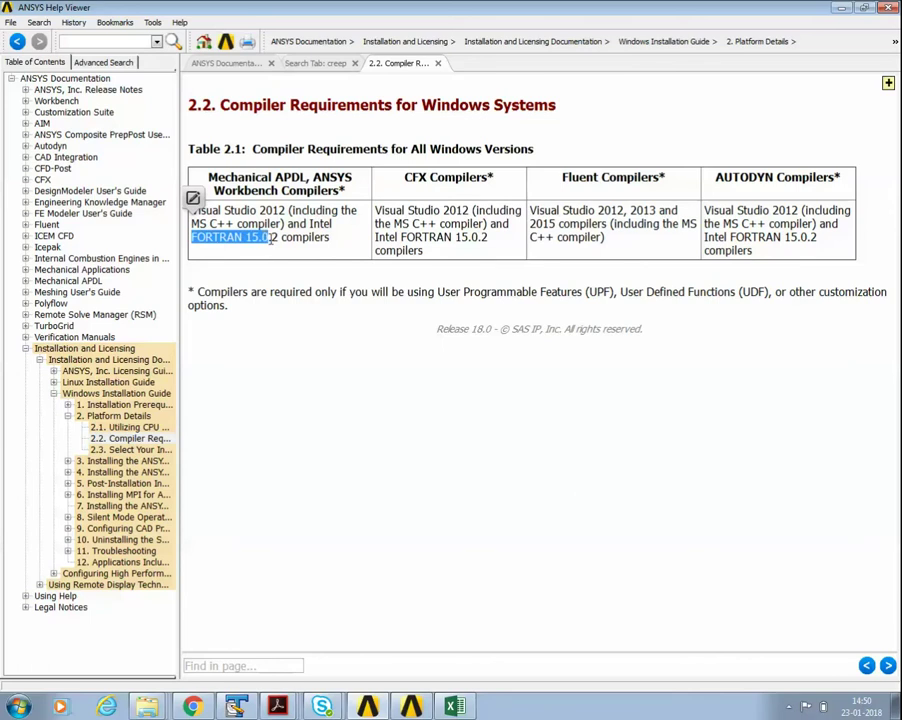
{"action": "left_click", "coordinate": [262, 408]}
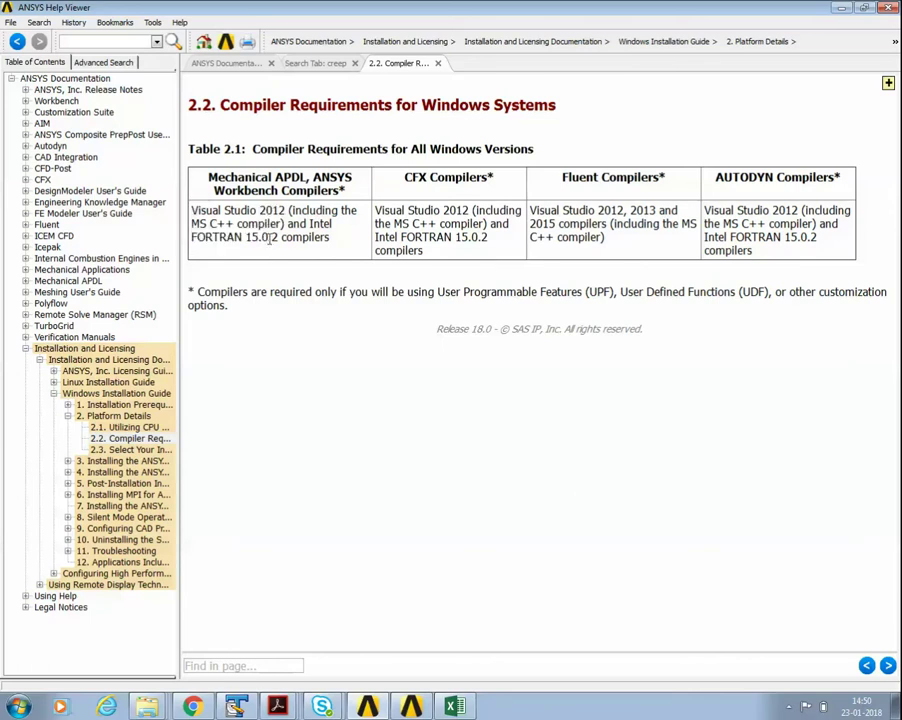
{"action": "left_click_drag", "start_coordinate": [268, 237], "coordinate": [192, 238]}
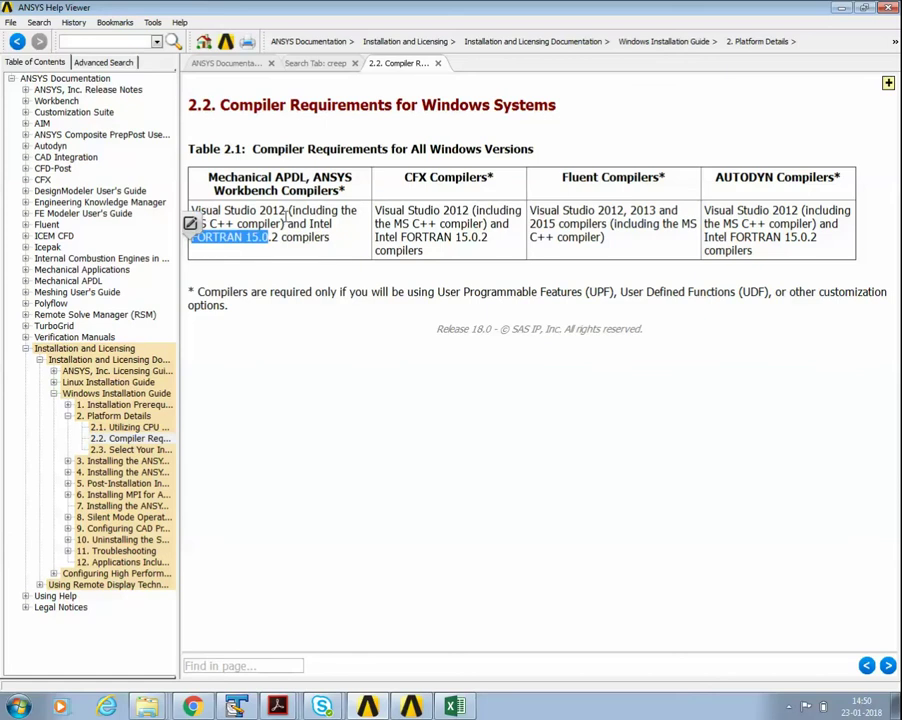
{"action": "triple_click", "coordinate": [240, 211]}
{"action": "left_click", "coordinate": [260, 248]}
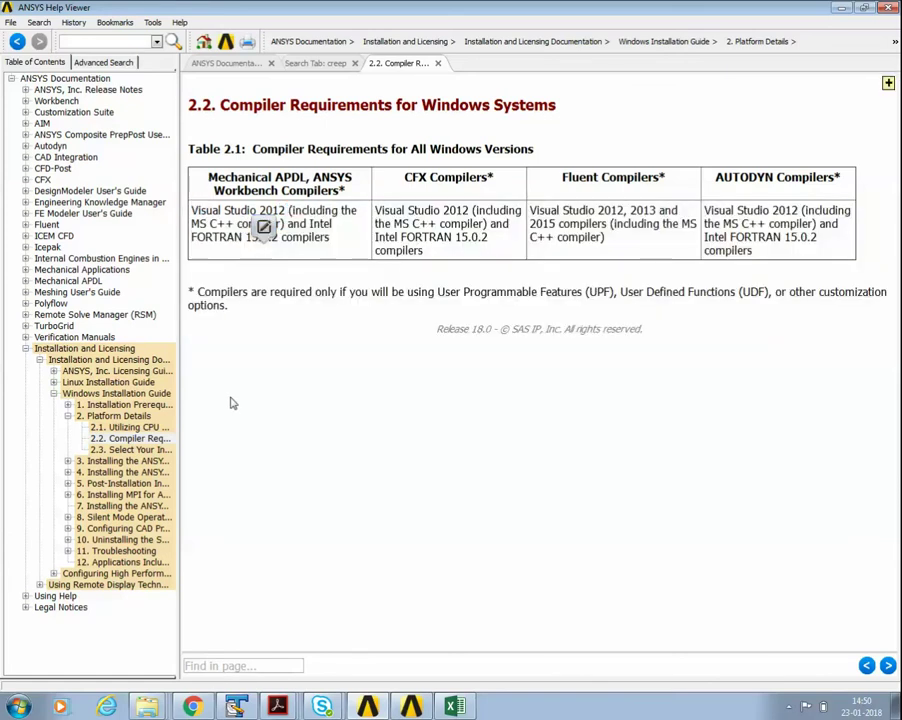
Check whether Visual Studio 2012 is among the installed Windows programs and search them for "fort".
{"action": "left_click", "coordinate": [18, 706]}
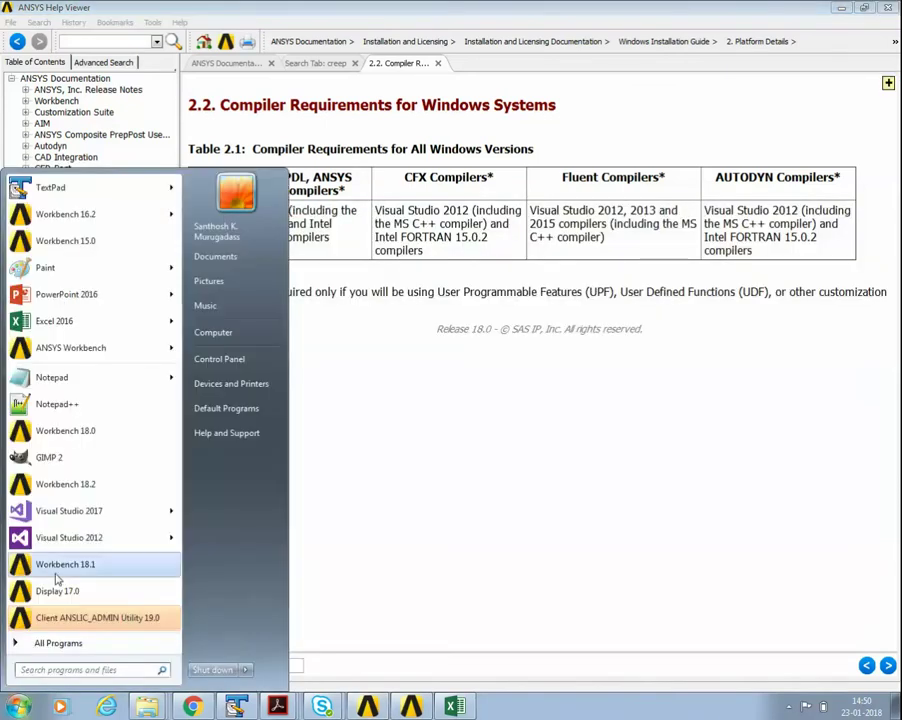
{"action": "mouse_move", "coordinate": [56, 546]}
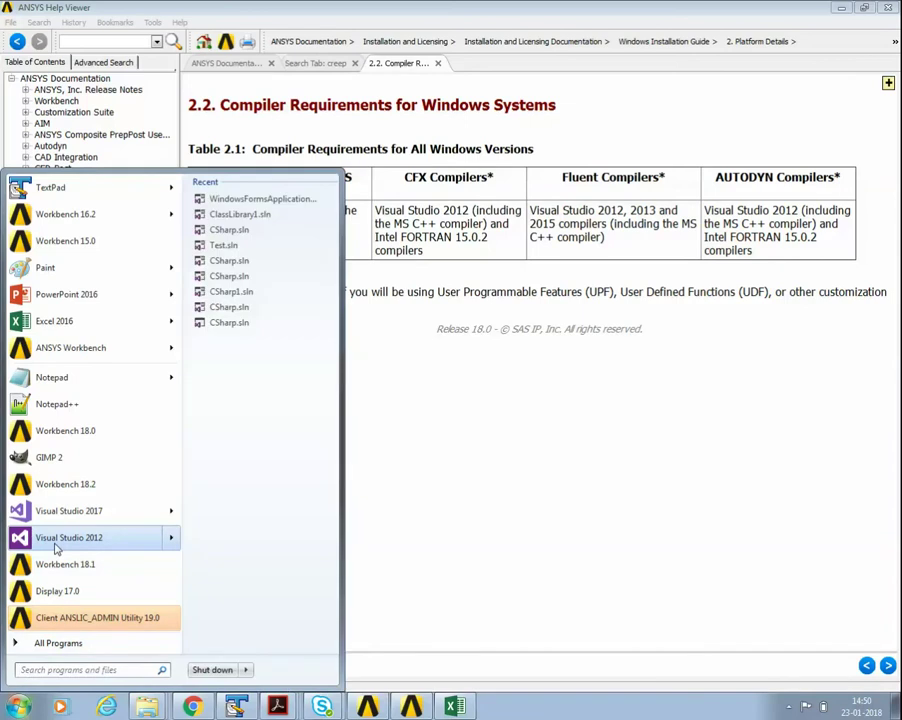
{"action": "left_click", "coordinate": [72, 674]}
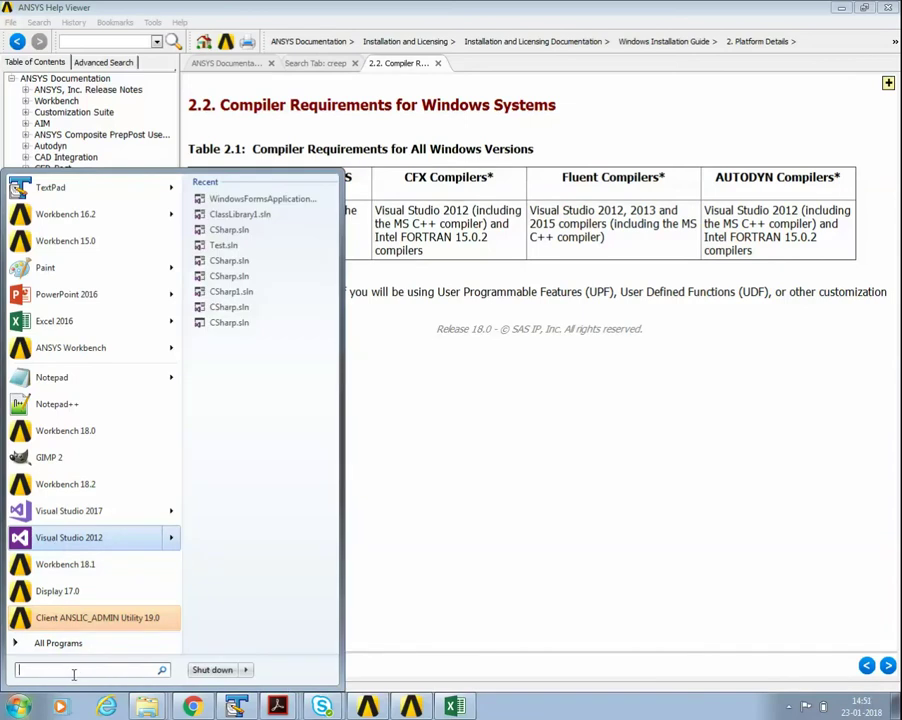
{"action": "type", "text": "fort"}
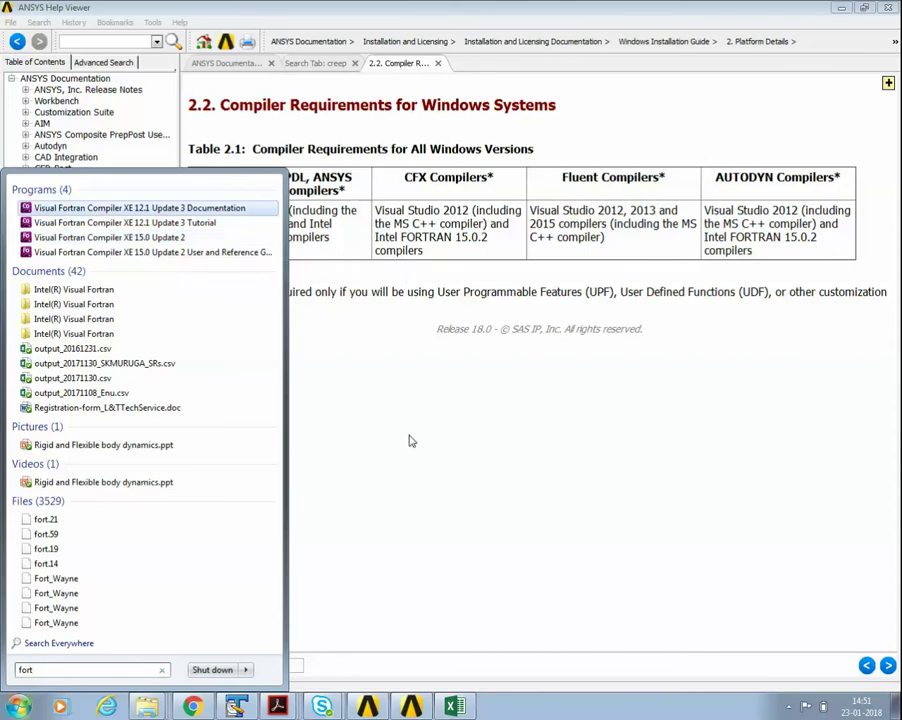
{"action": "left_click", "coordinate": [368, 442]}
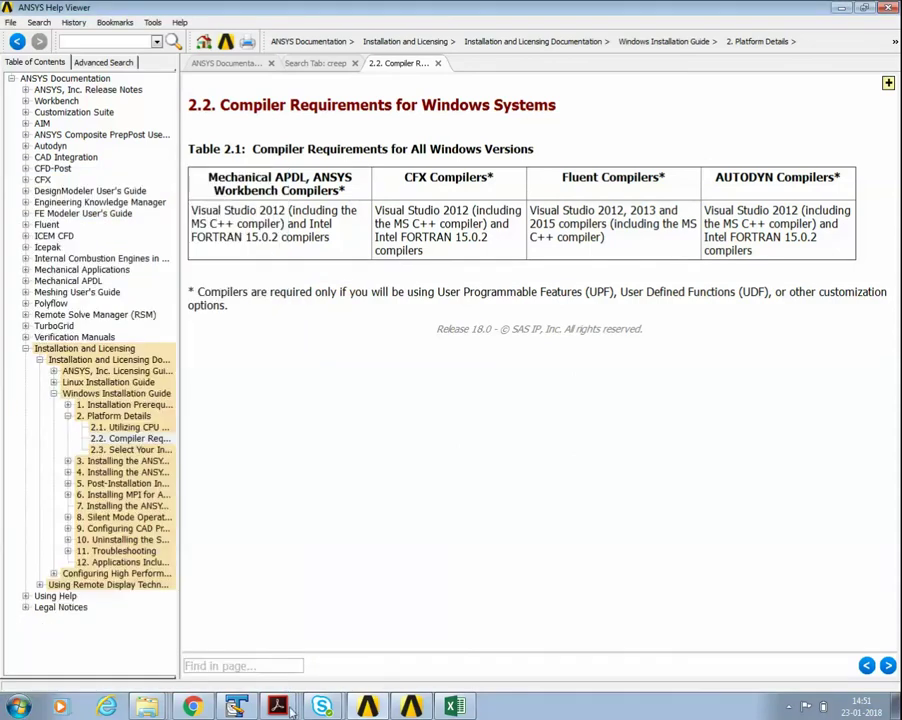
Copy the UPF.wbex file from the UPF bin folder inside ACT_UPF_v4.
{"action": "mouse_move", "coordinate": [372, 710]}
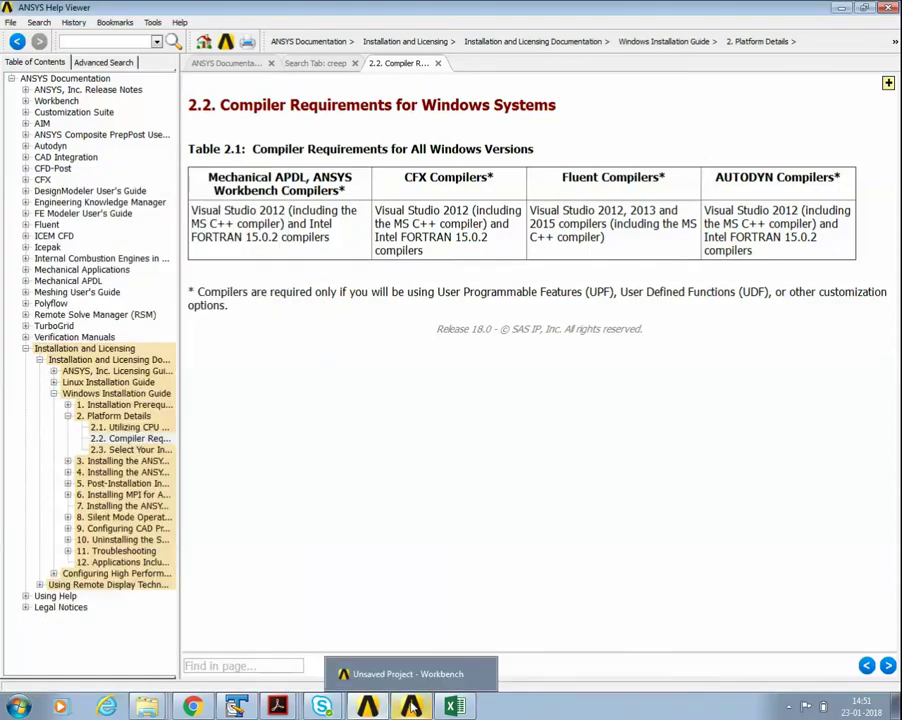
{"action": "mouse_move", "coordinate": [147, 712]}
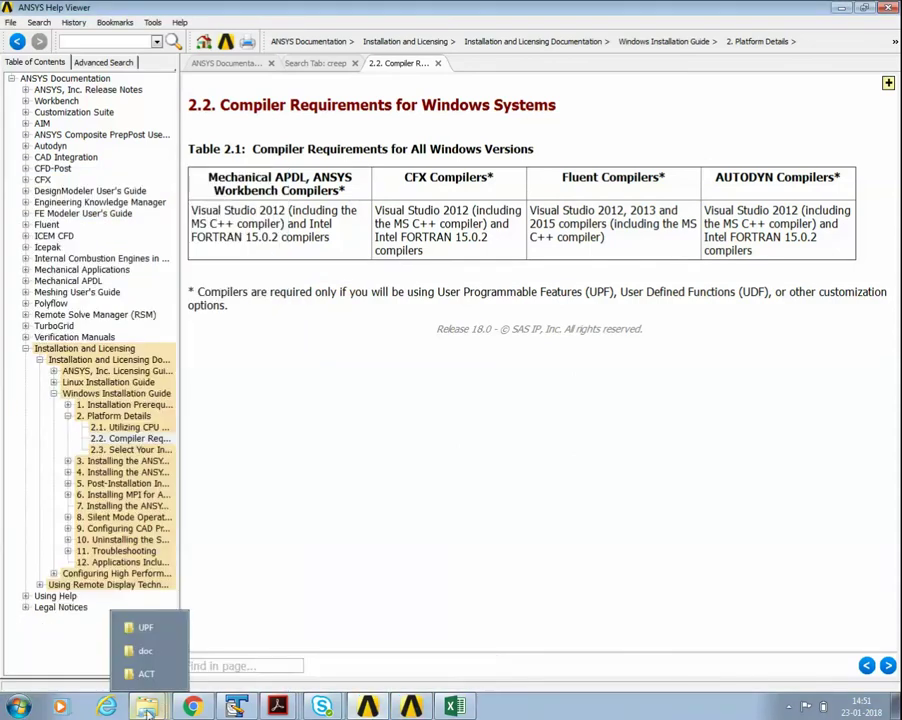
{"action": "left_click", "coordinate": [146, 651]}
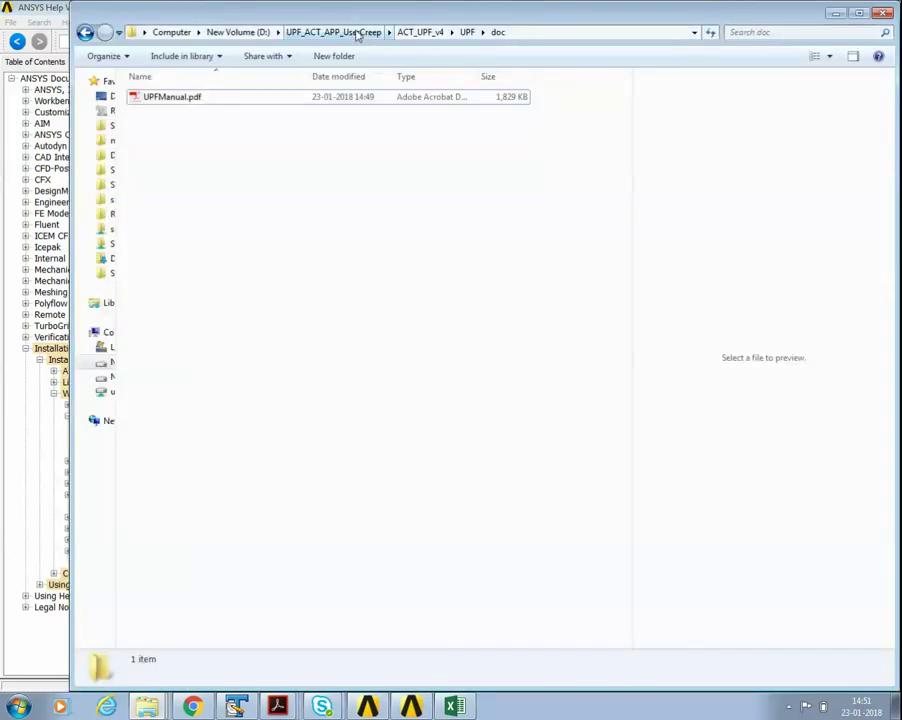
{"action": "left_click", "coordinate": [418, 32]}
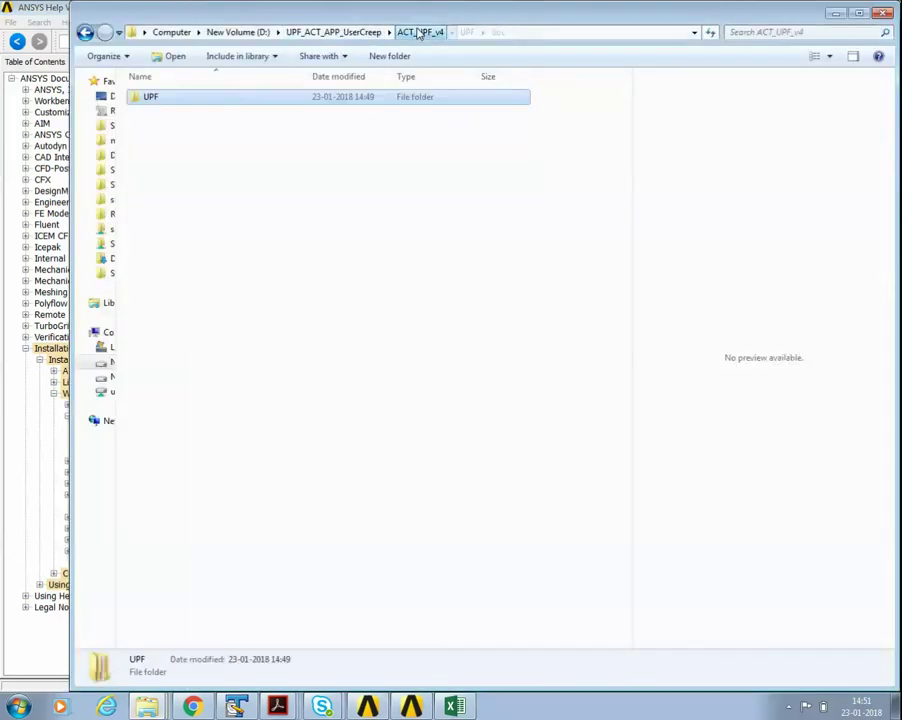
{"action": "left_click", "coordinate": [366, 32]}
{"action": "double_click", "coordinate": [182, 96]}
{"action": "double_click", "coordinate": [158, 100]}
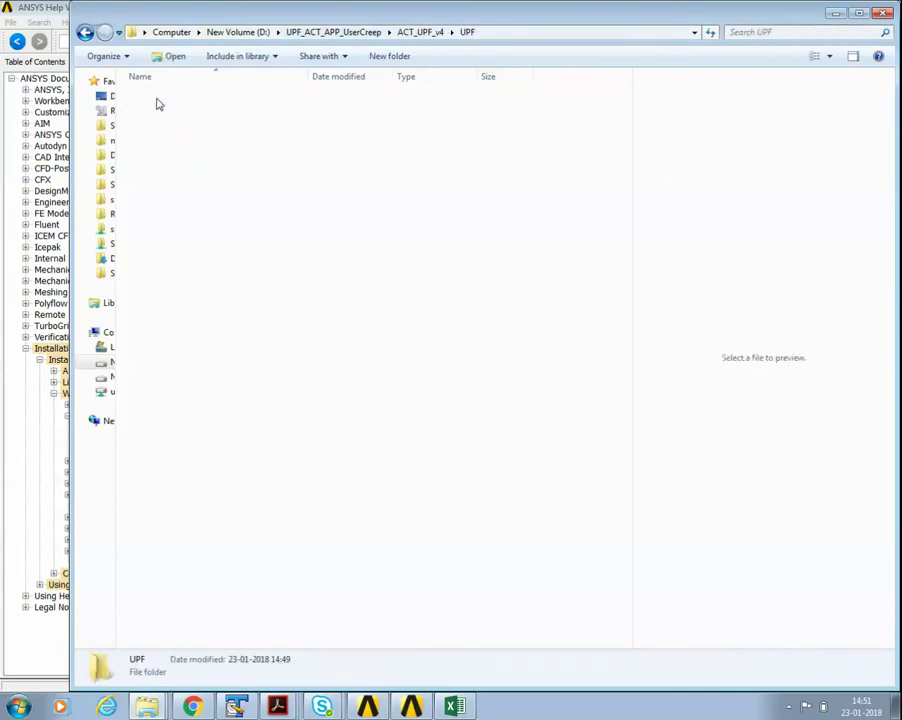
{"action": "double_click", "coordinate": [158, 98]}
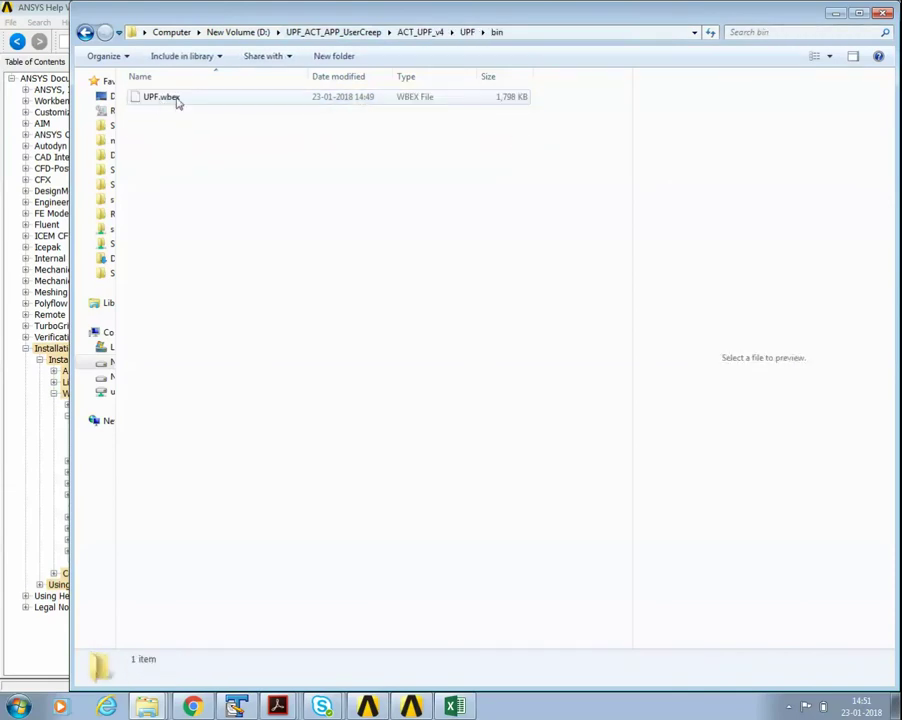
{"action": "right_click", "coordinate": [177, 101]}
{"action": "left_click", "coordinate": [219, 358]}
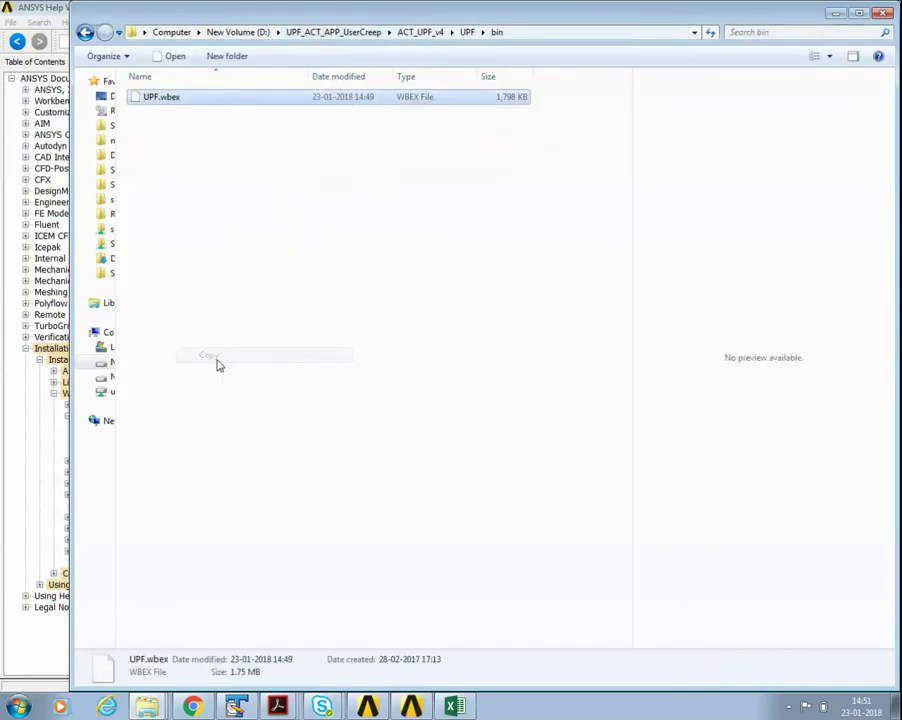
Paste UPF.wbex into the Ansys\v180\ACT\extensions folder under %appdata%, replacing the existing file.
{"action": "left_click", "coordinate": [20, 706]}
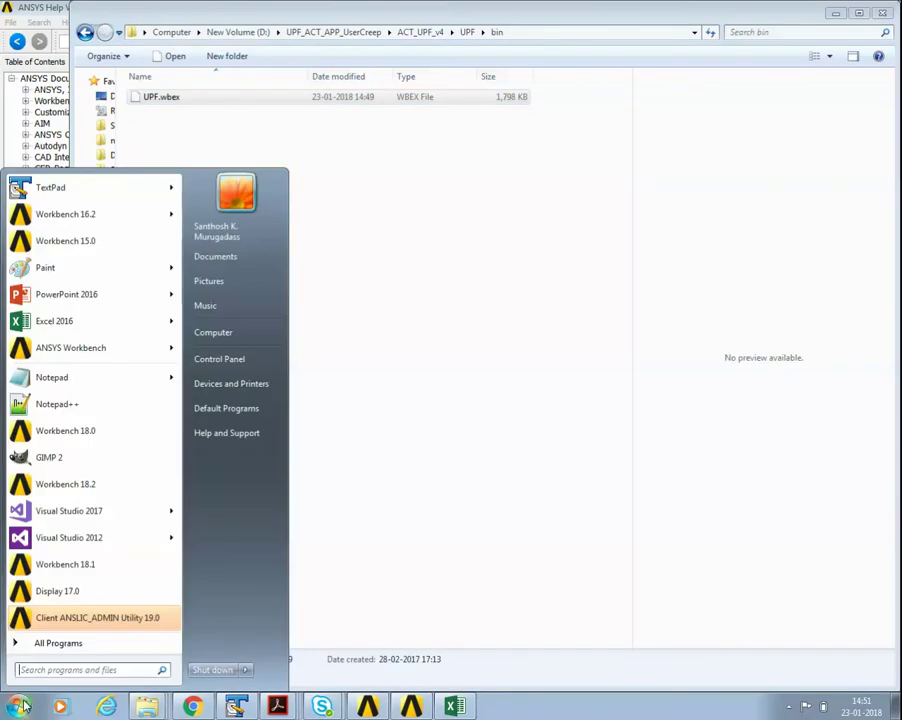
{"action": "type", "text": "%appdata"}
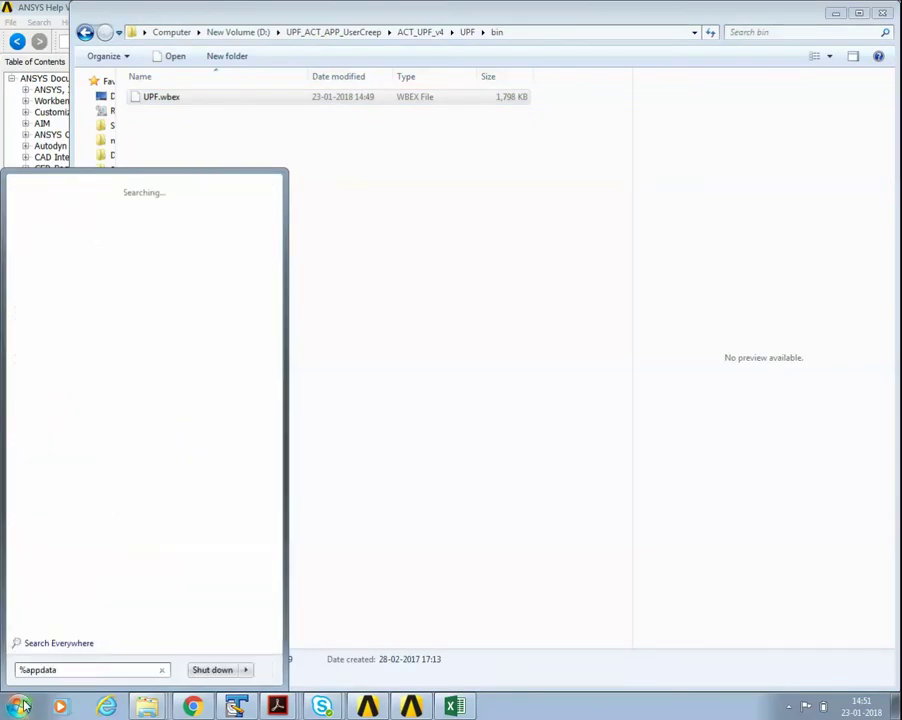
{"action": "type", "text": "%"}
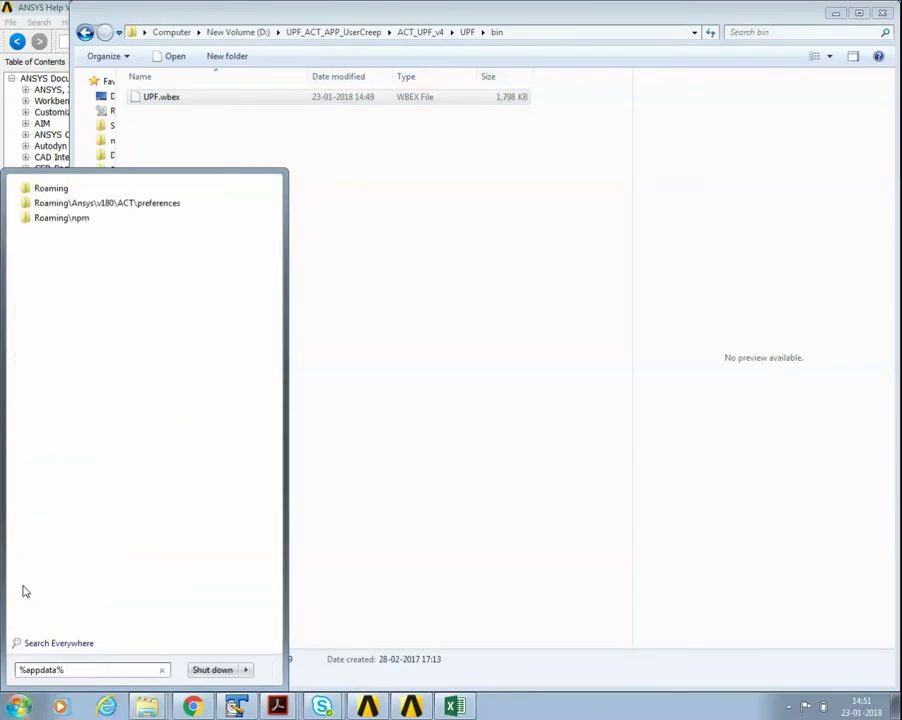
{"action": "left_click", "coordinate": [62, 205]}
{"action": "left_click", "coordinate": [336, 176]}
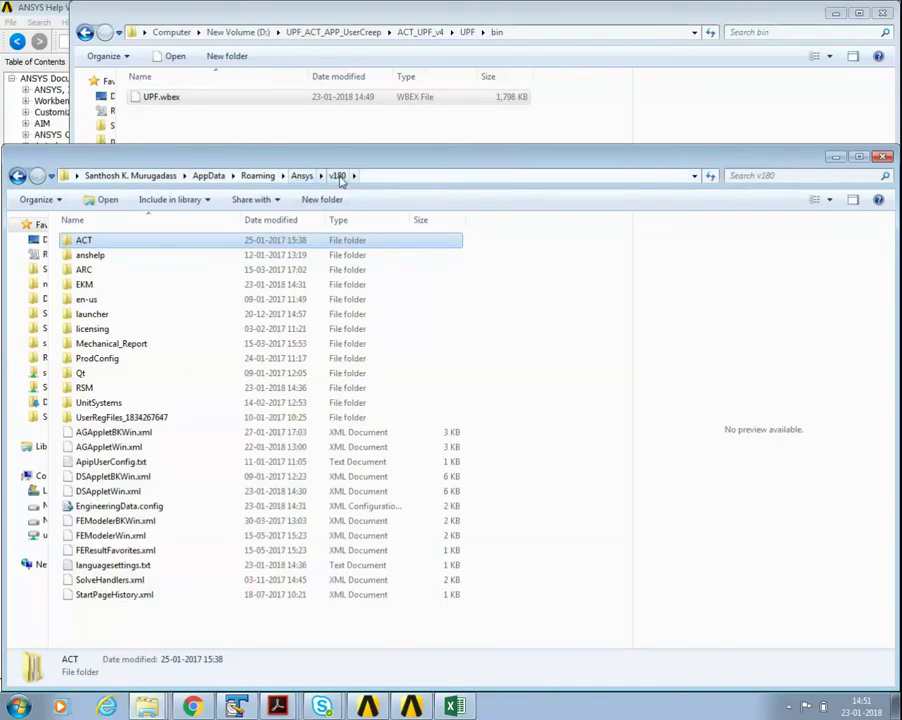
{"action": "double_click", "coordinate": [96, 238]}
{"action": "double_click", "coordinate": [104, 242]}
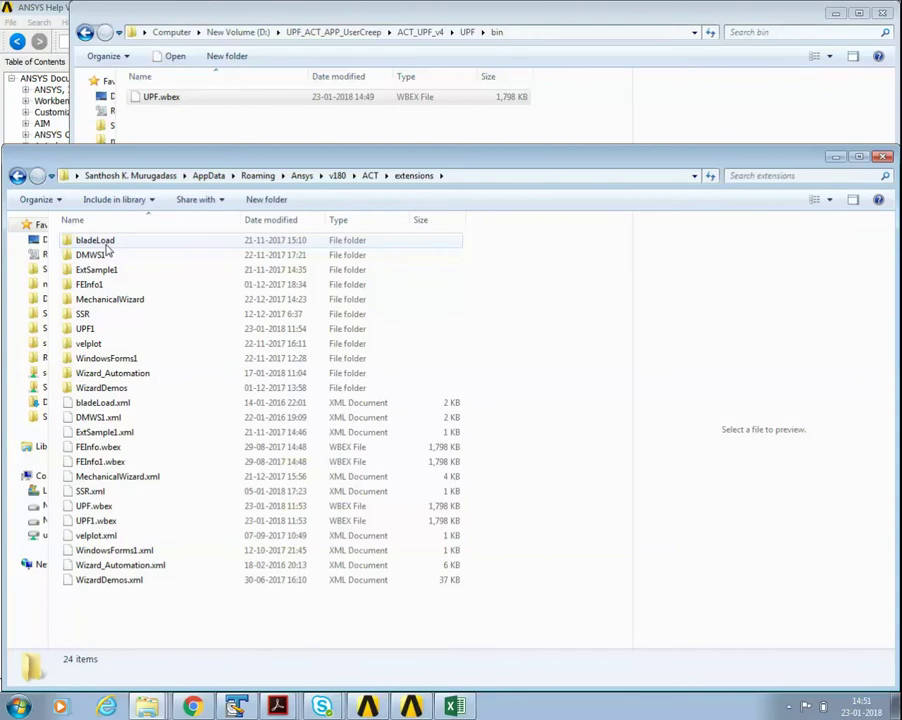
{"action": "right_click", "coordinate": [234, 612]}
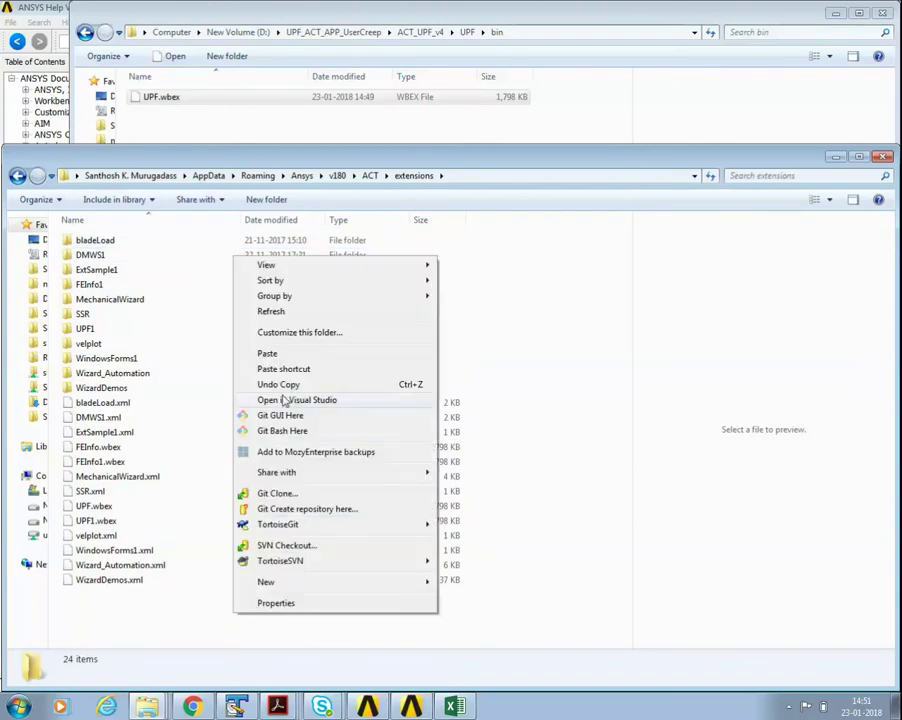
{"action": "left_click", "coordinate": [288, 354]}
{"action": "left_click", "coordinate": [362, 276]}
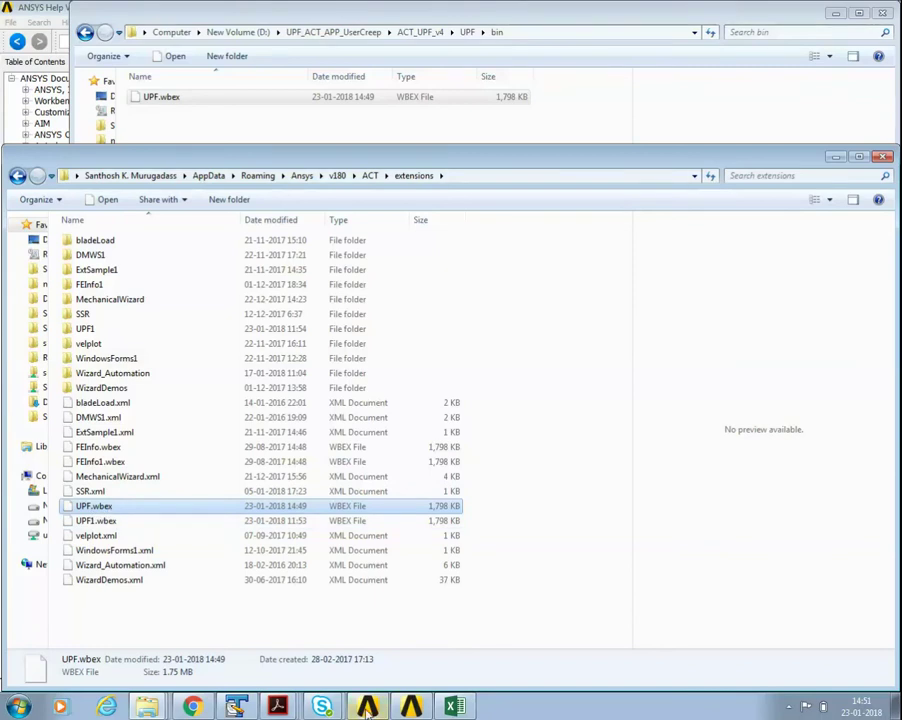
Switch to Workbench and install the UPF.wbex extension from the ACT extensions folder.
{"action": "mouse_move", "coordinate": [367, 708]}
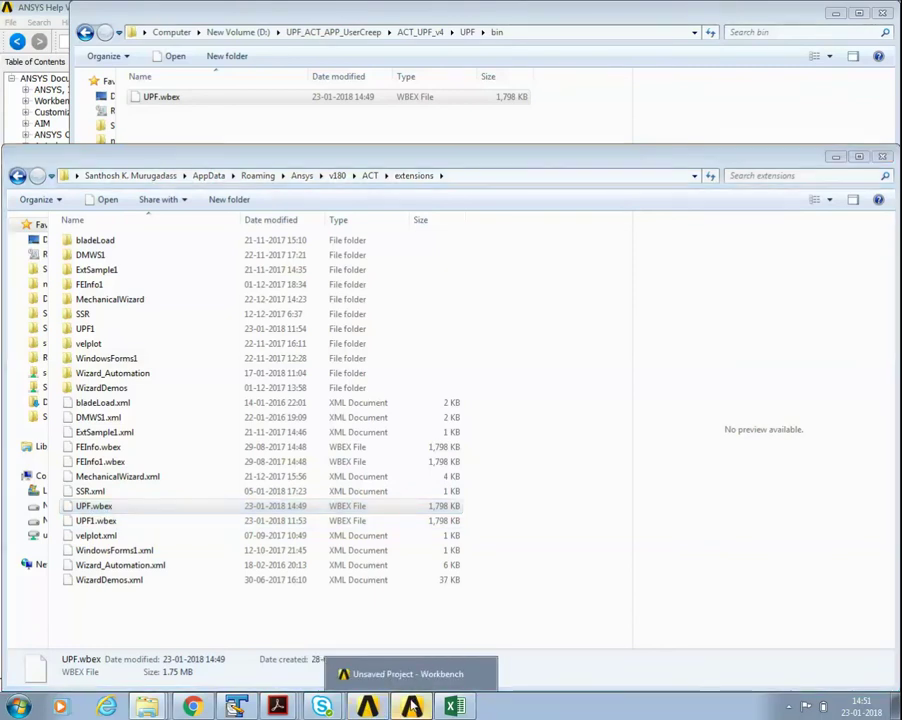
{"action": "left_click", "coordinate": [411, 707]}
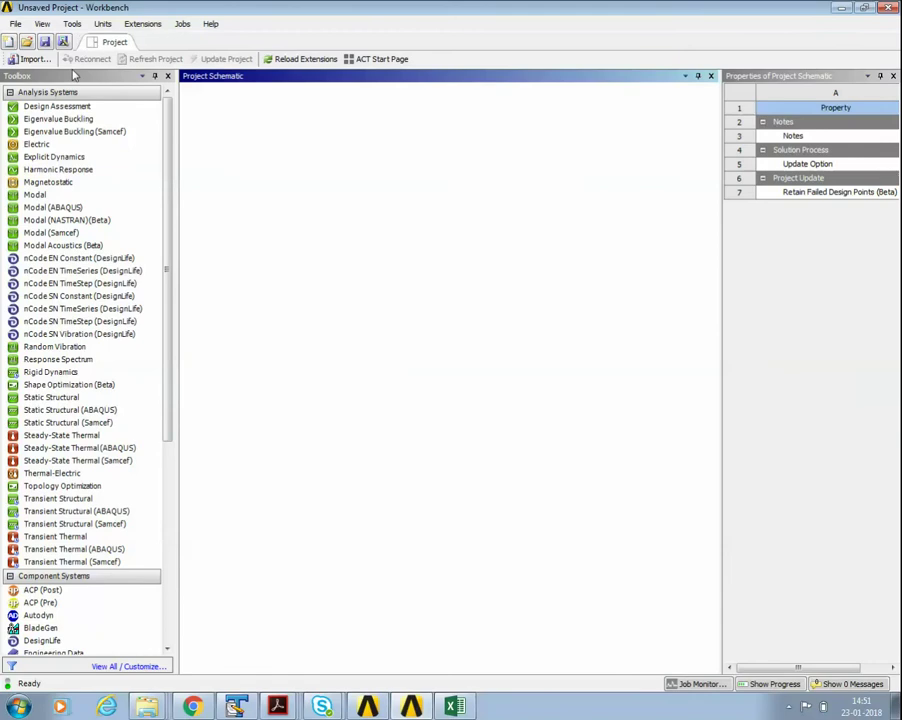
{"action": "left_click", "coordinate": [143, 24]}
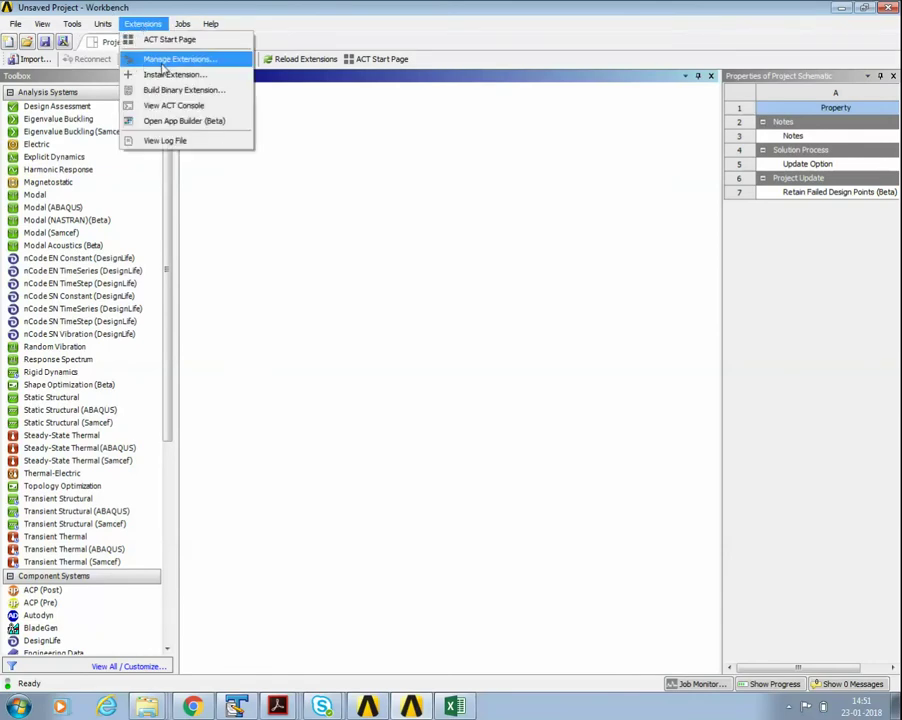
{"action": "left_click", "coordinate": [180, 74]}
{"action": "left_click", "coordinate": [100, 304]}
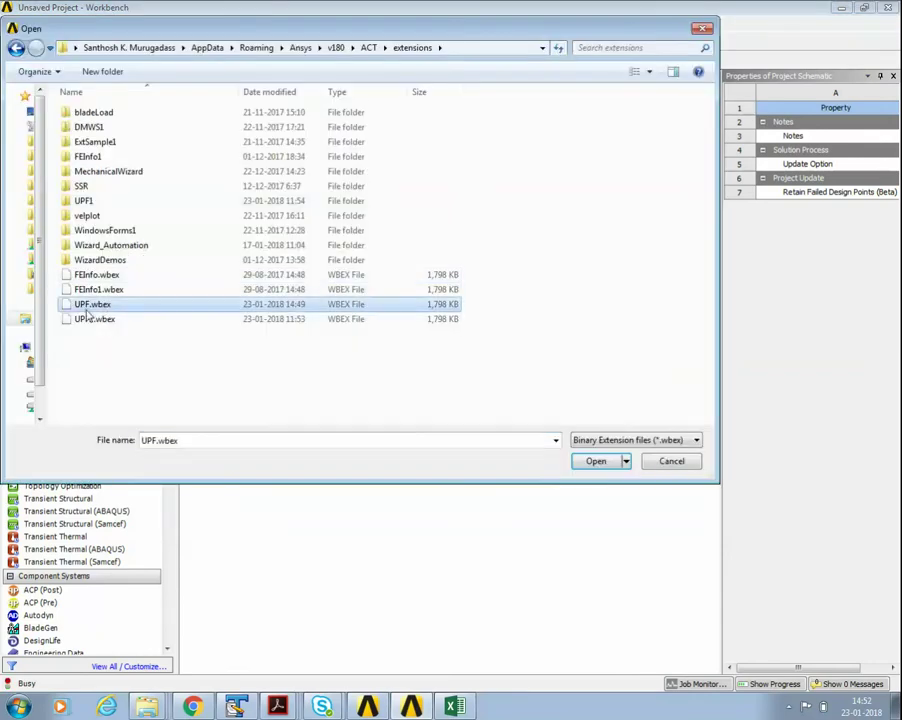
{"action": "left_click", "coordinate": [597, 461]}
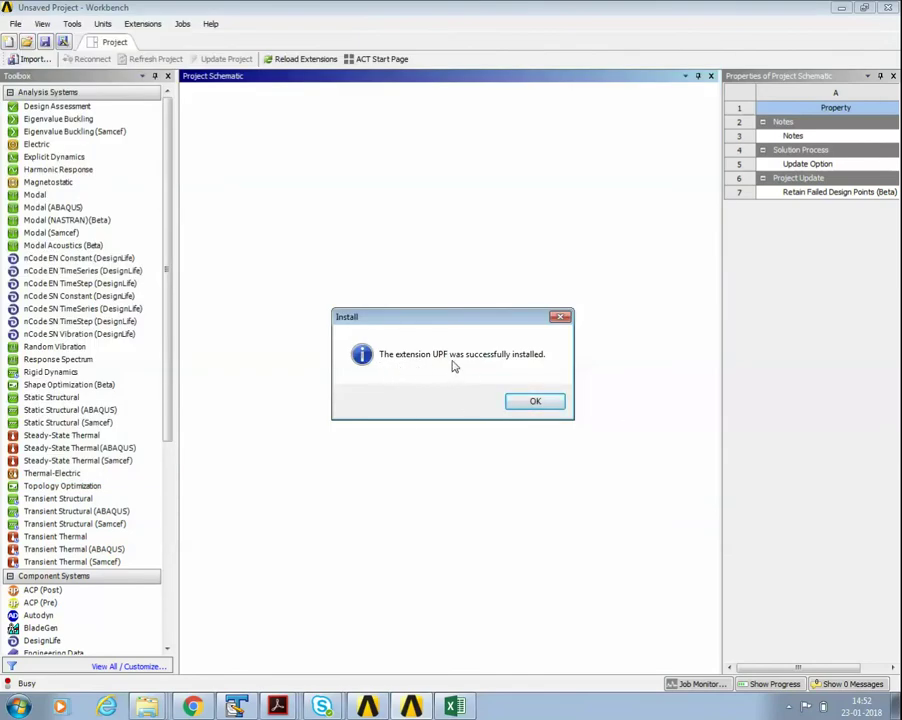
{"action": "left_click", "coordinate": [536, 400]}
Load the installed UPF extension through the Extensions Manager.
{"action": "left_click", "coordinate": [142, 23]}
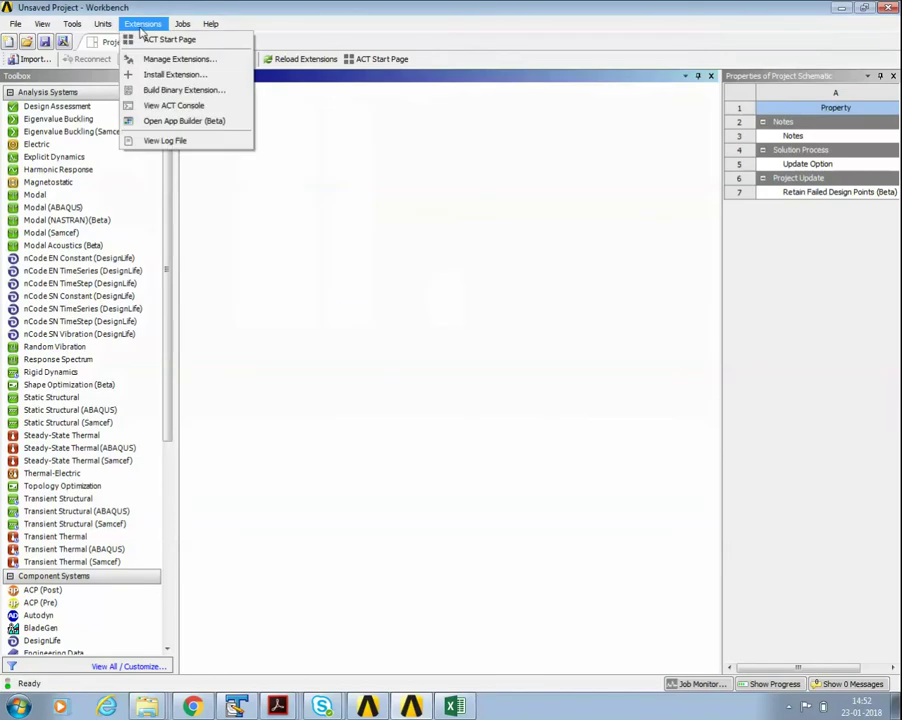
{"action": "left_click", "coordinate": [181, 60]}
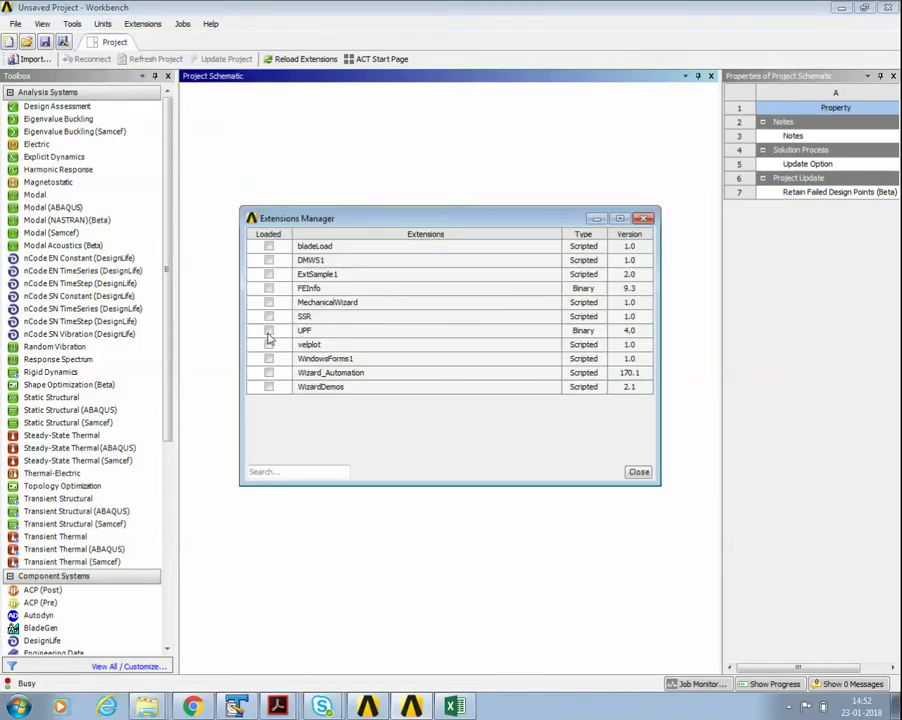
{"action": "left_click", "coordinate": [268, 330]}
{"action": "left_click", "coordinate": [642, 476]}
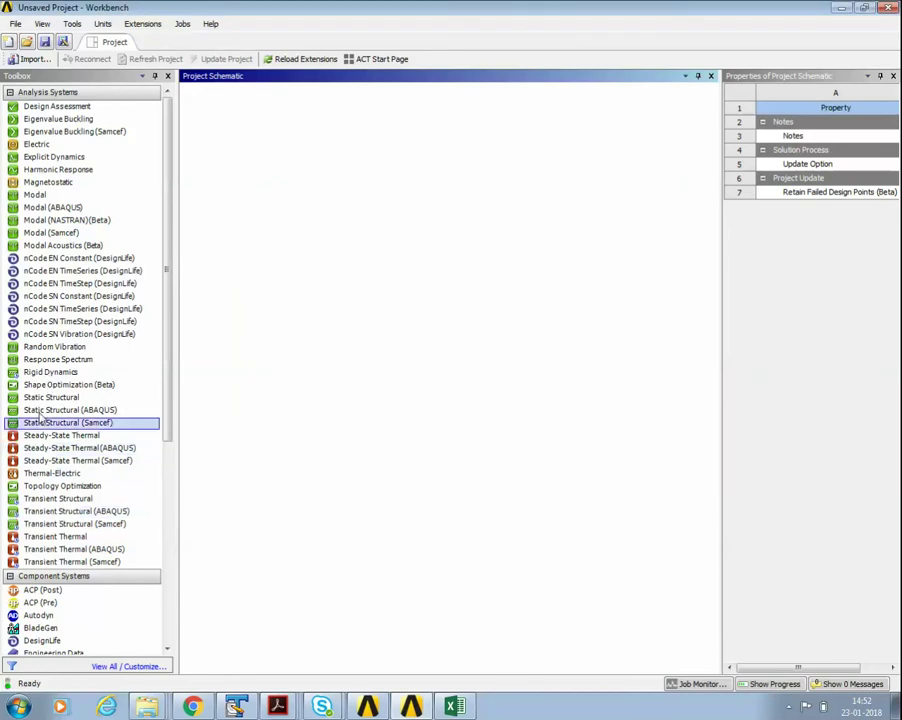
{"action": "left_click_drag", "start_coordinate": [57, 402], "coordinate": [262, 158]}
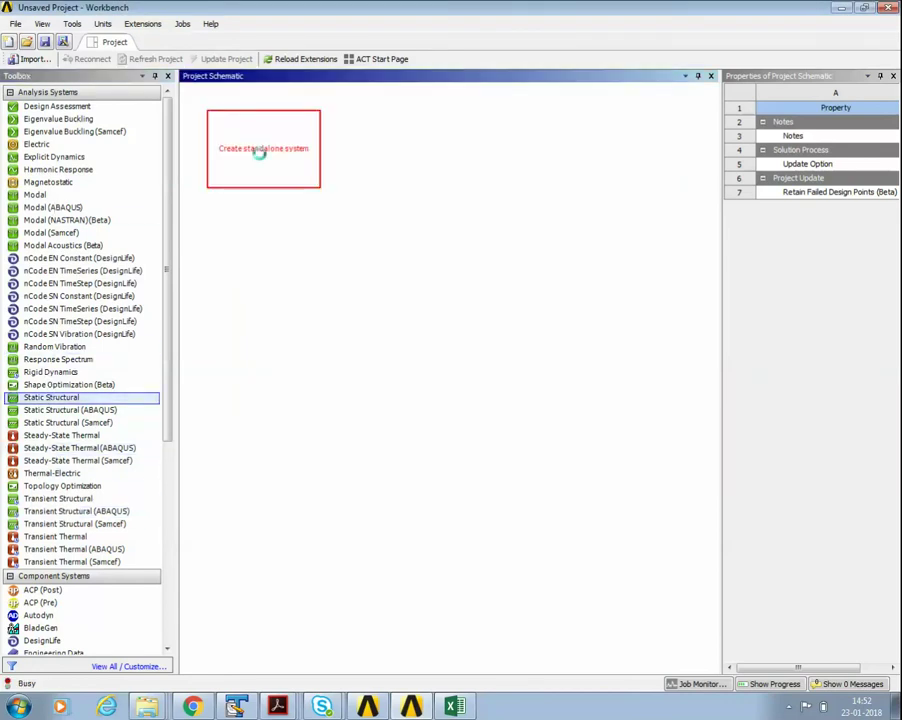
{"action": "left_click", "coordinate": [280, 279]}
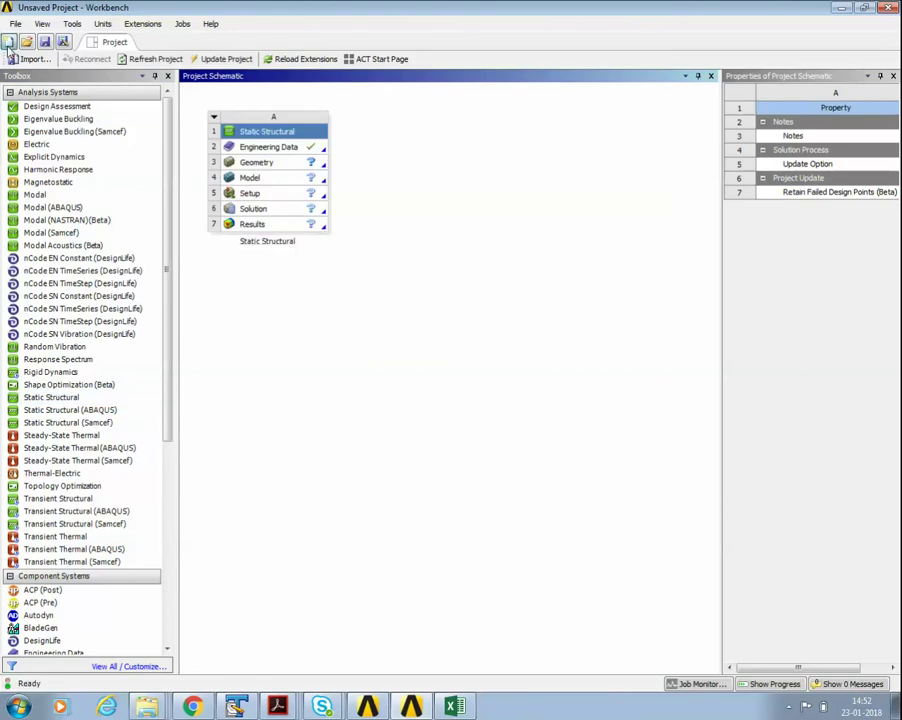
{"action": "left_click", "coordinate": [8, 42]}
{"action": "left_click", "coordinate": [465, 374]}
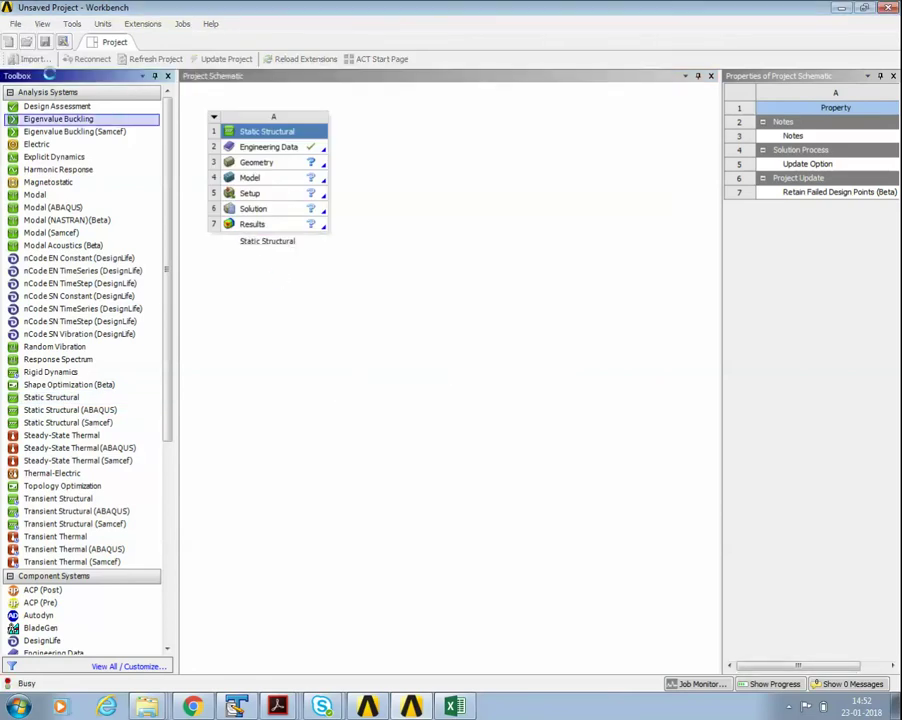
Open the recent project OneElementModel_V180 and make sure the UPF extension is loaded for it.
{"action": "left_click", "coordinate": [14, 28]}
{"action": "left_click", "coordinate": [155, 345]}
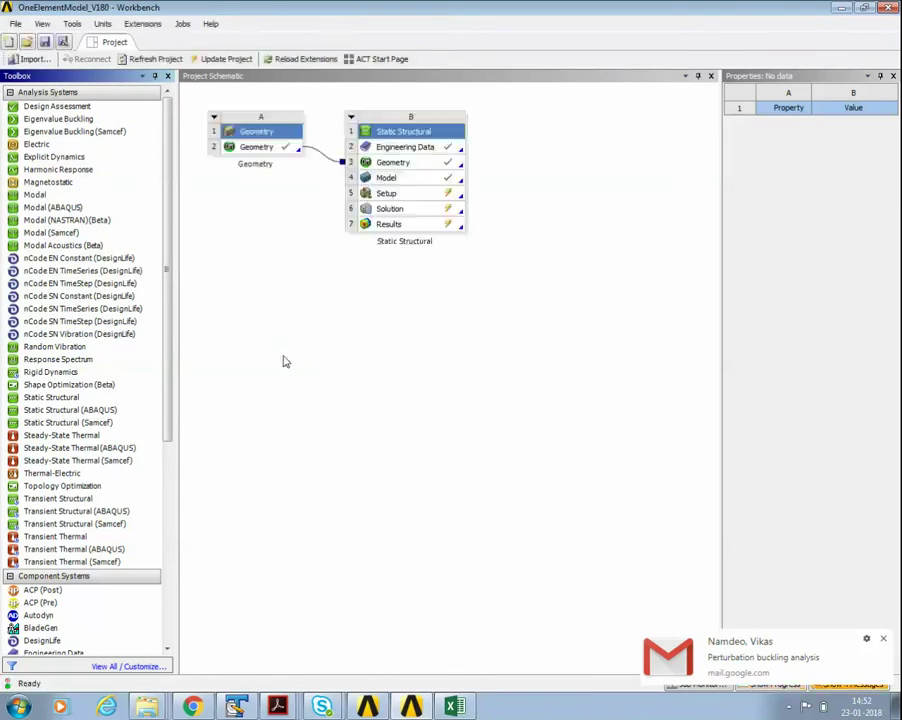
{"action": "left_click", "coordinate": [142, 24]}
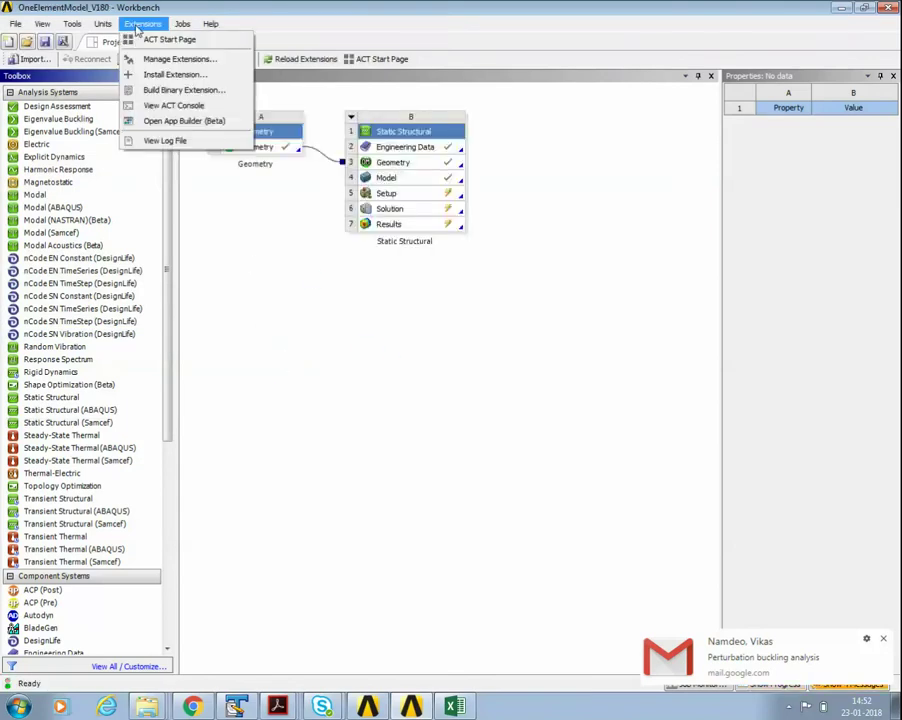
{"action": "left_click", "coordinate": [180, 58]}
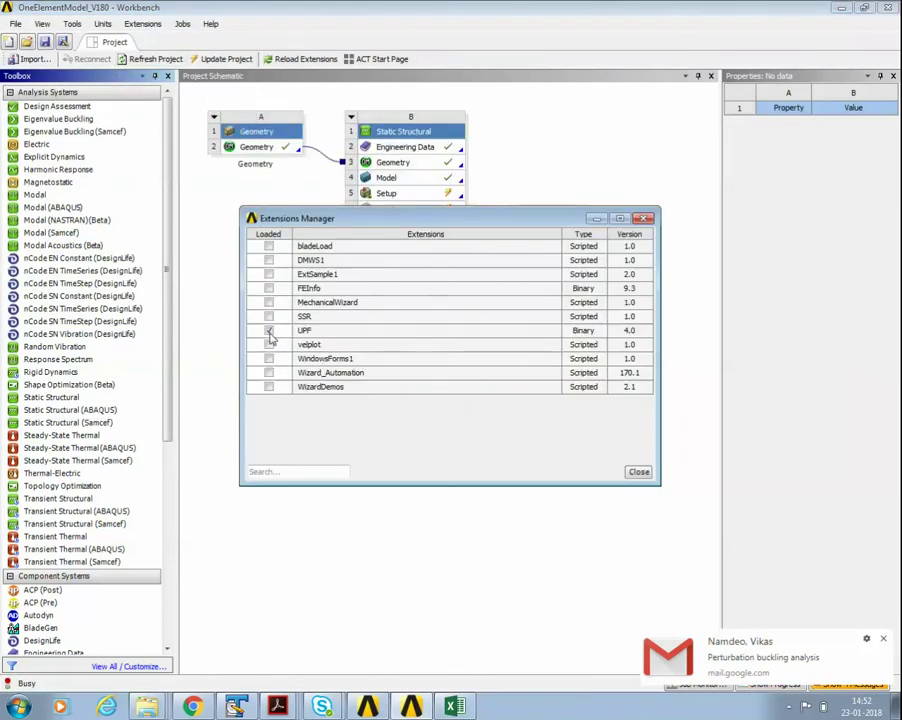
{"action": "left_click", "coordinate": [270, 331]}
{"action": "left_click", "coordinate": [638, 472]}
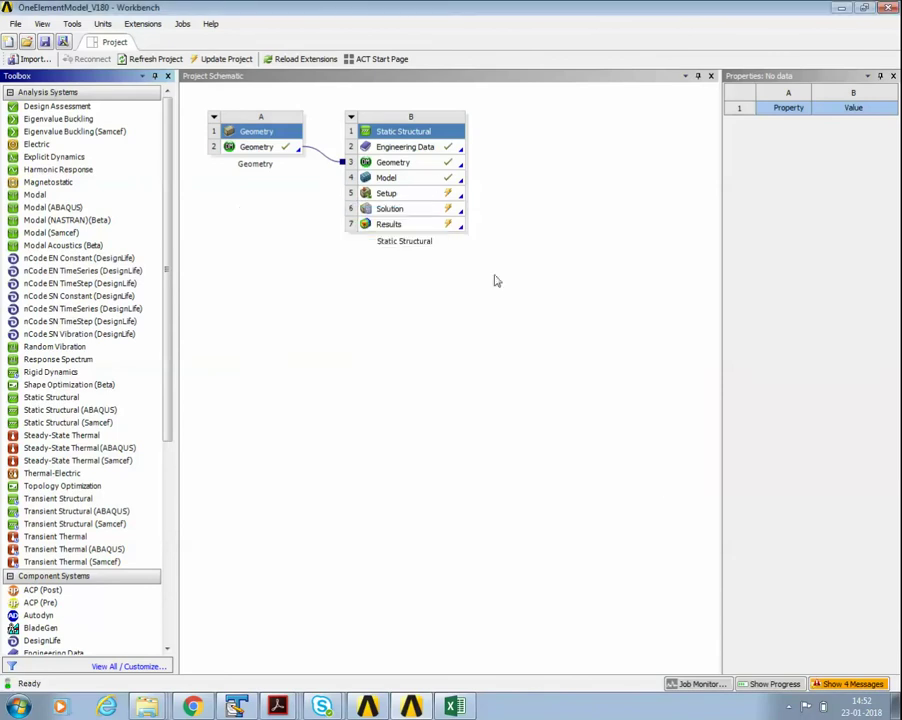
Open the Static Structural setup in Mechanical and expand the Geometry, Coordinate Systems and Mesh branches of the outline.
{"action": "left_click", "coordinate": [411, 199]}
{"action": "double_click", "coordinate": [412, 197]}
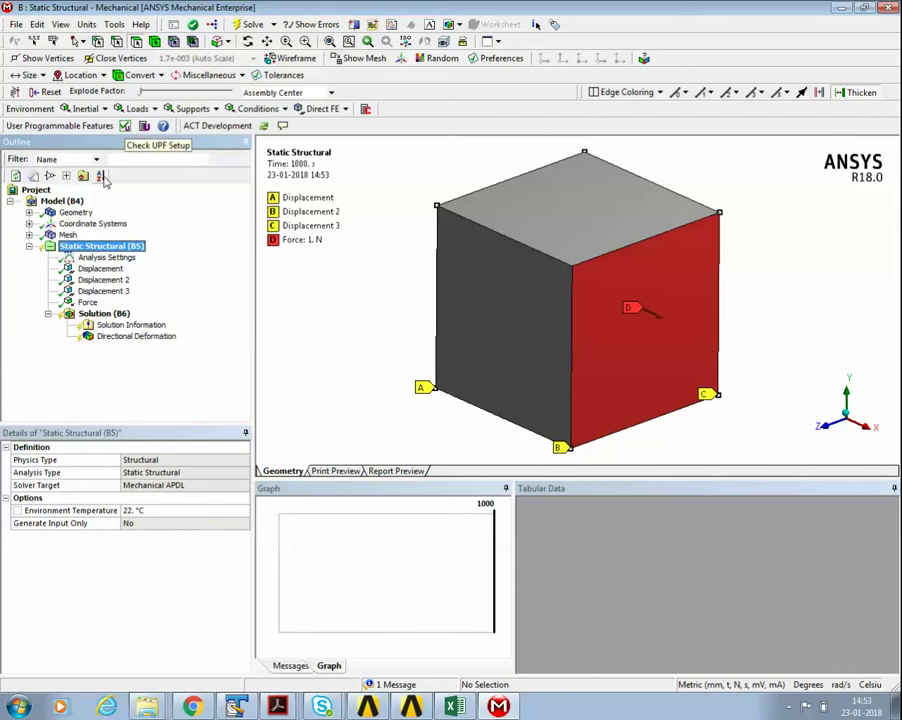
{"action": "left_click", "coordinate": [29, 212]}
{"action": "left_click", "coordinate": [29, 235]}
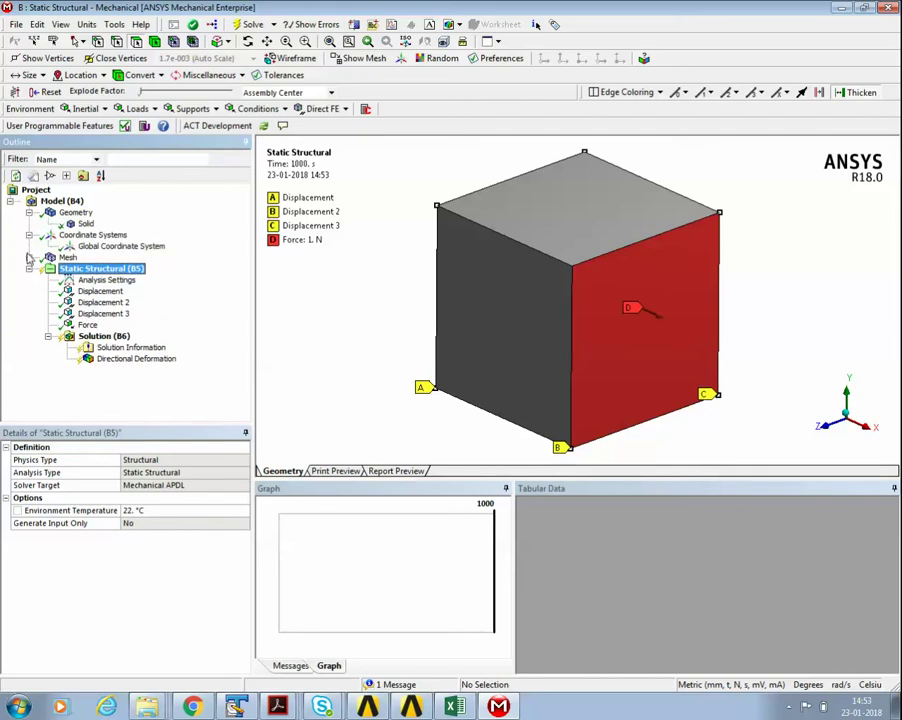
{"action": "left_click", "coordinate": [29, 257]}
Examine the Solid body's material assignment and check the cube's edge lengths with edge selection.
{"action": "left_click", "coordinate": [86, 224]}
{"action": "middle_click_drag", "start_coordinate": [363, 313], "coordinate": [338, 307]}
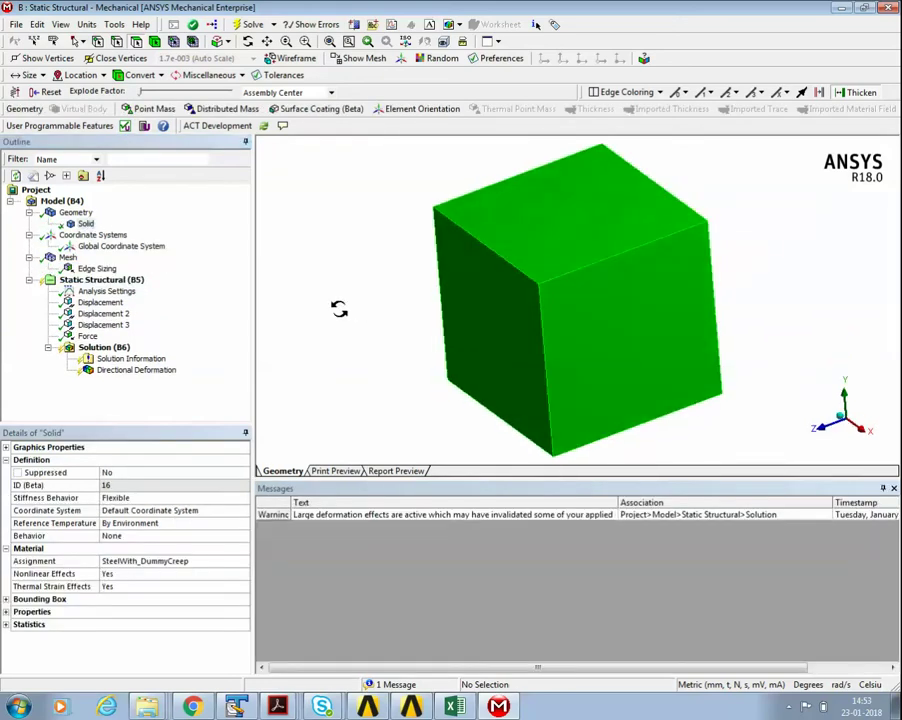
{"action": "left_click", "coordinate": [118, 44]}
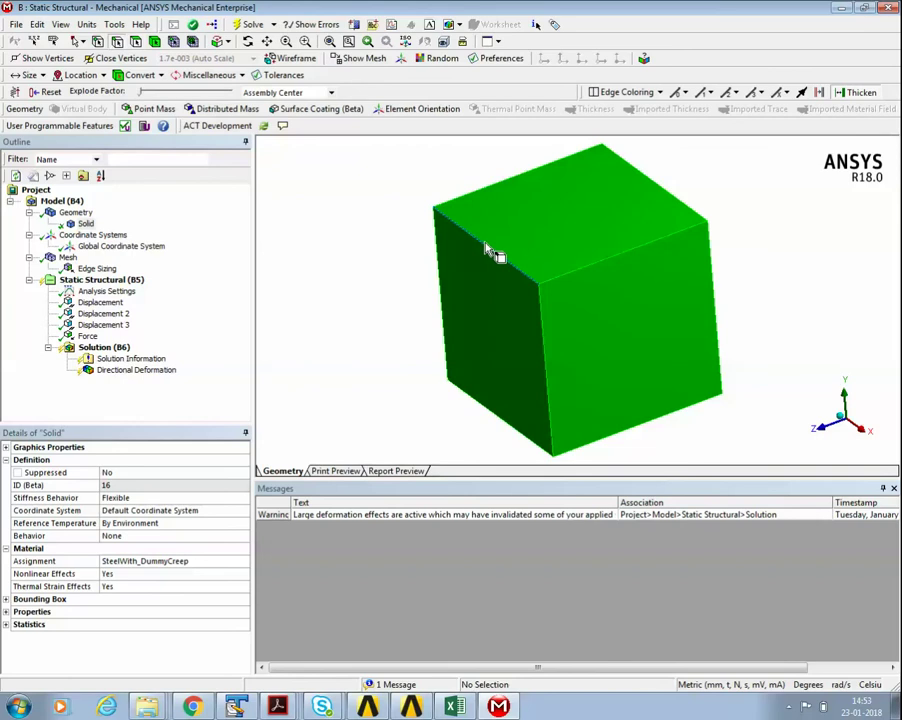
{"action": "left_click", "coordinate": [546, 362]}
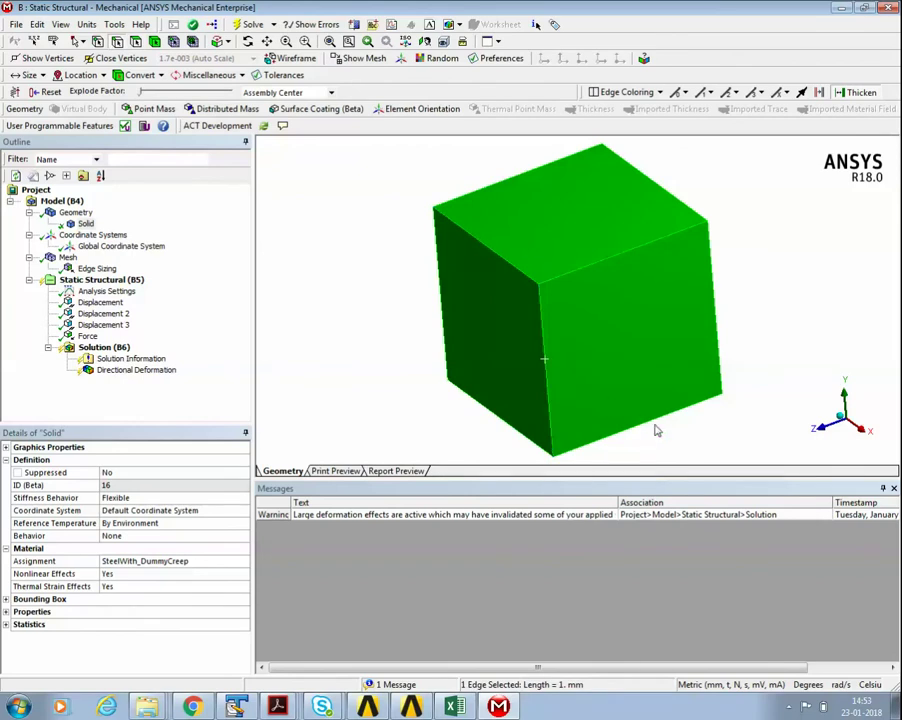
{"action": "left_click", "coordinate": [84, 224]}
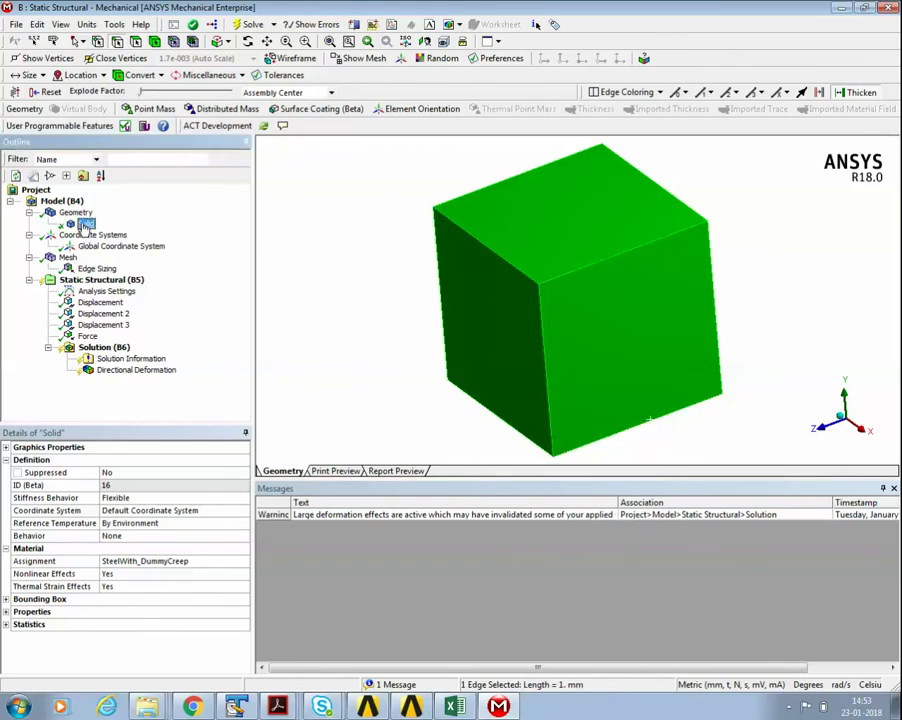
Examine the model setup: the mesh edge sizing, the three displacement supports, the force and the analysis settings.
{"action": "left_click", "coordinate": [67, 257]}
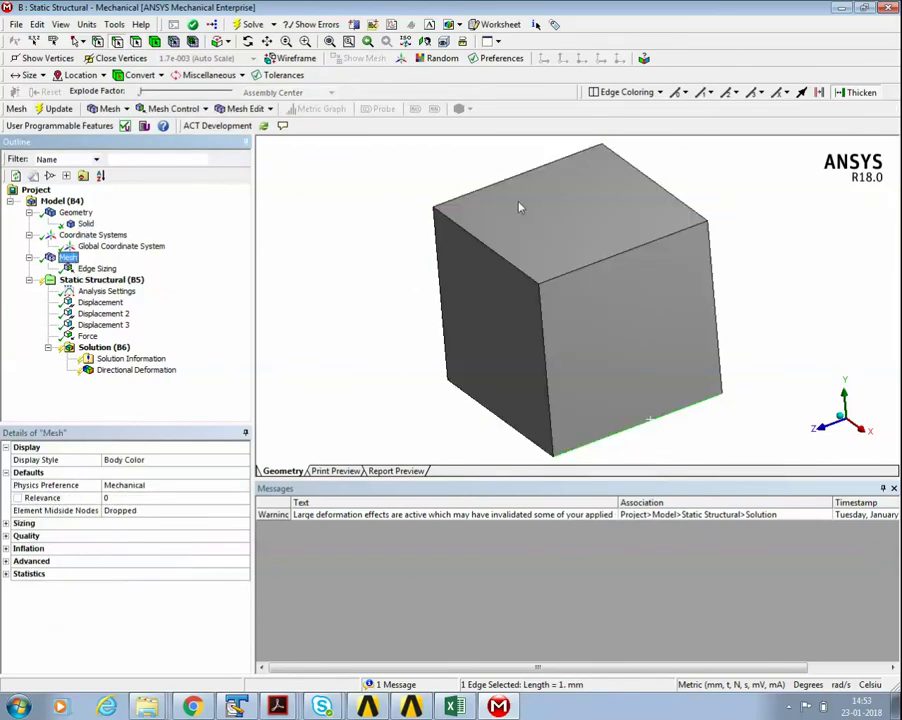
{"action": "left_click", "coordinate": [97, 268]}
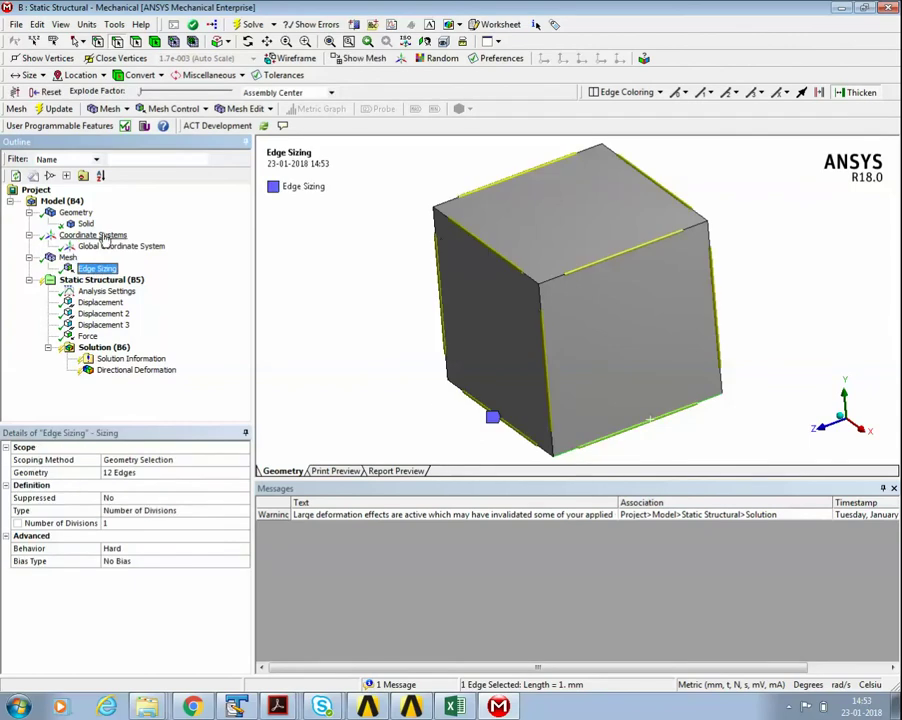
{"action": "left_click", "coordinate": [100, 303]}
{"action": "left_click", "coordinate": [112, 314], "text": "ctrl"}
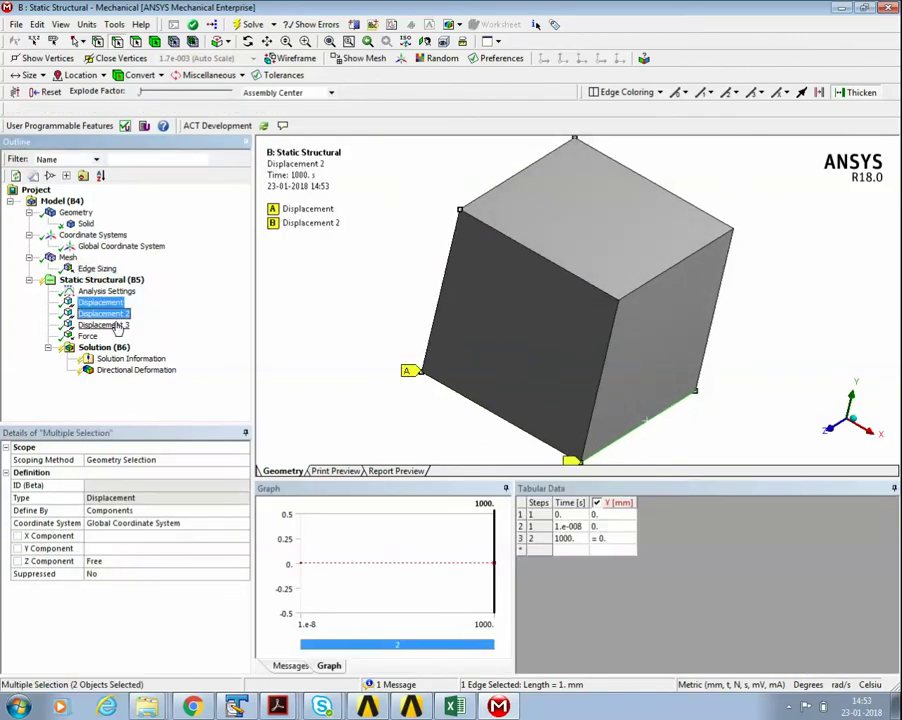
{"action": "left_click", "coordinate": [114, 325], "text": "ctrl"}
{"action": "middle_click_drag", "start_coordinate": [588, 400], "coordinate": [552, 390]}
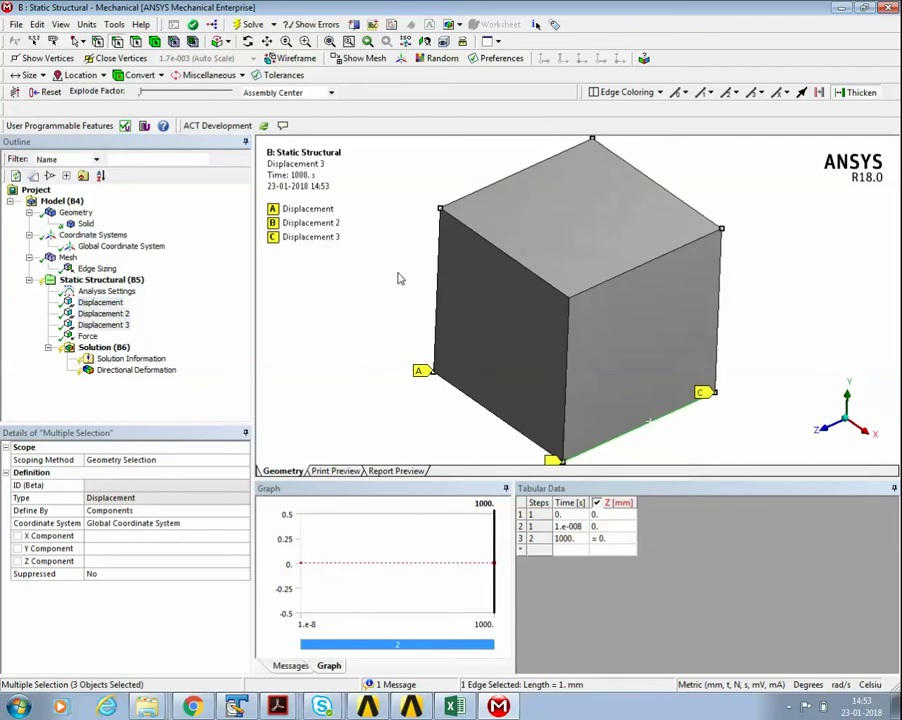
{"action": "left_click", "coordinate": [90, 336]}
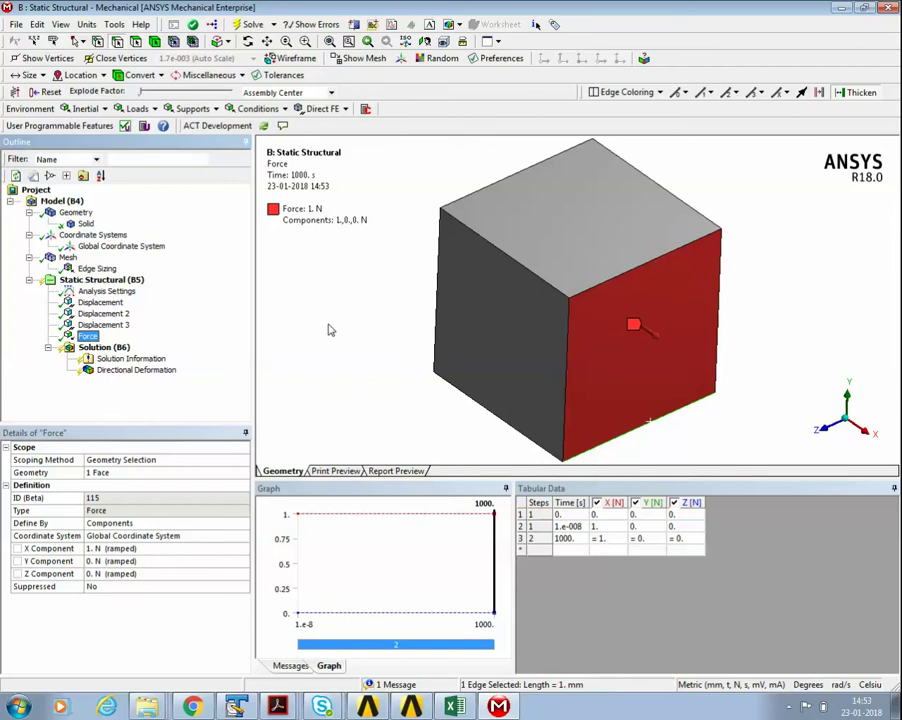
{"action": "left_click", "coordinate": [106, 291]}
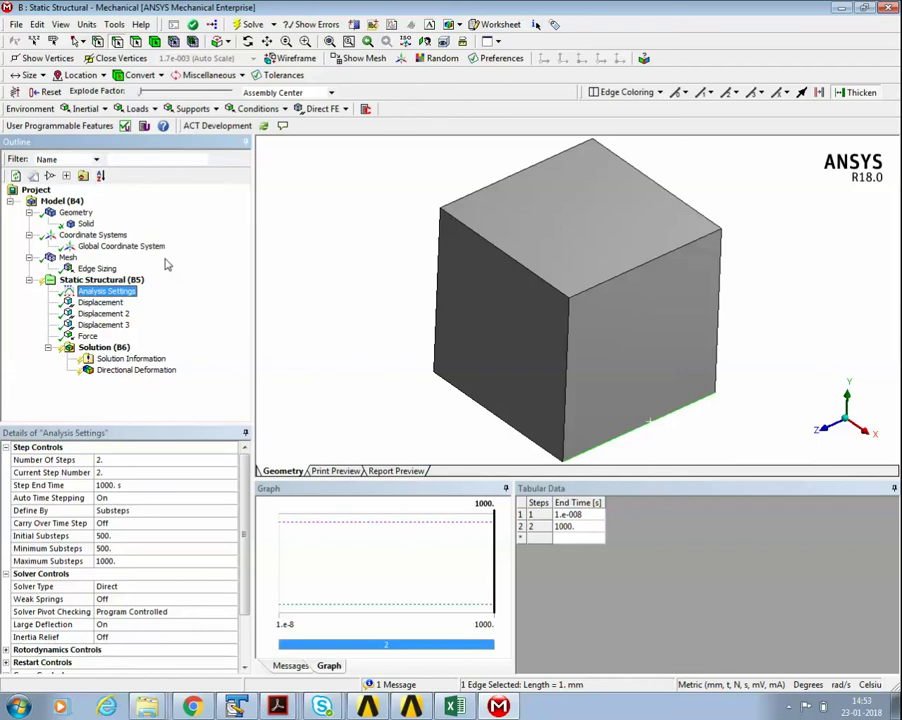
Run the User Programmable Features check of the Fortran compiler, Visual Studio and customization files, dismissing each result.
{"action": "left_click", "coordinate": [125, 127]}
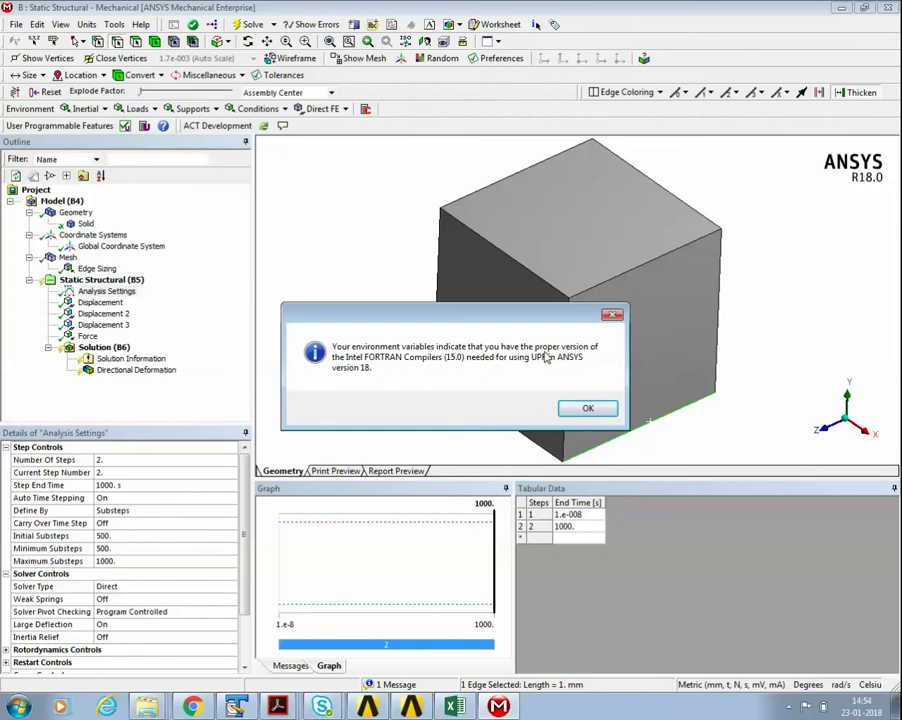
{"action": "left_click", "coordinate": [585, 410]}
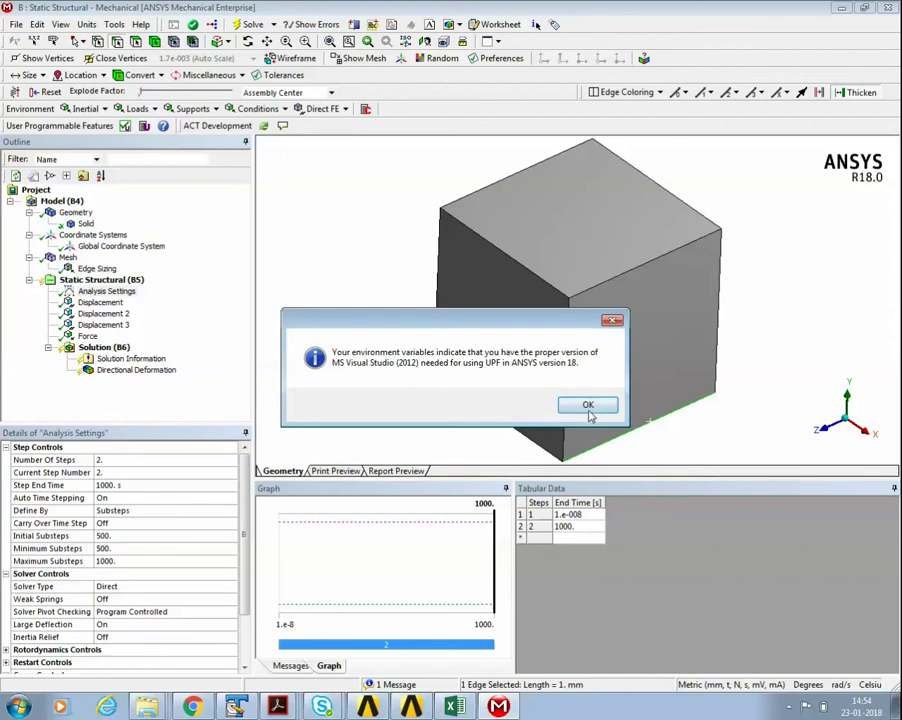
{"action": "left_click", "coordinate": [589, 410]}
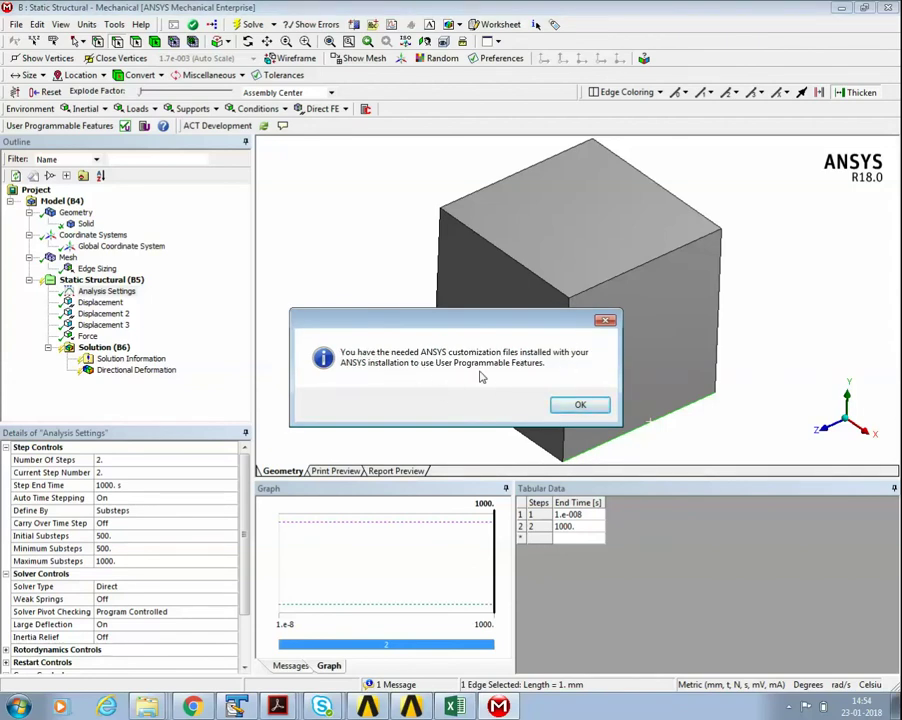
{"action": "left_click", "coordinate": [577, 406]}
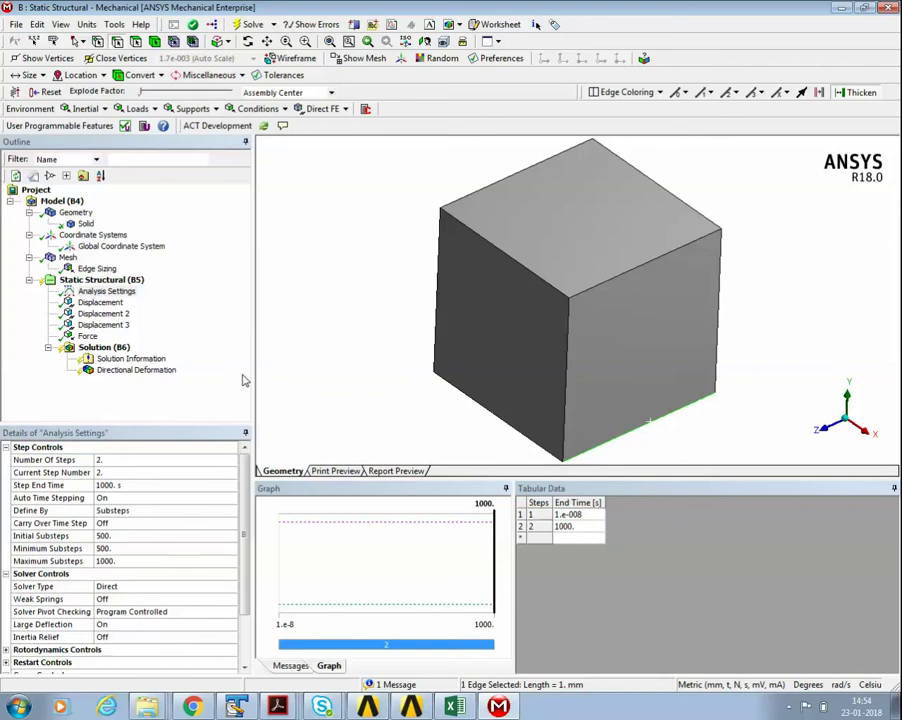
Browse in Windows Explorer to C:\Program Files\ANSYS Inc\v180\commonfiles\MPI\WindowsHPC\UPF.
{"action": "mouse_move", "coordinate": [147, 708]}
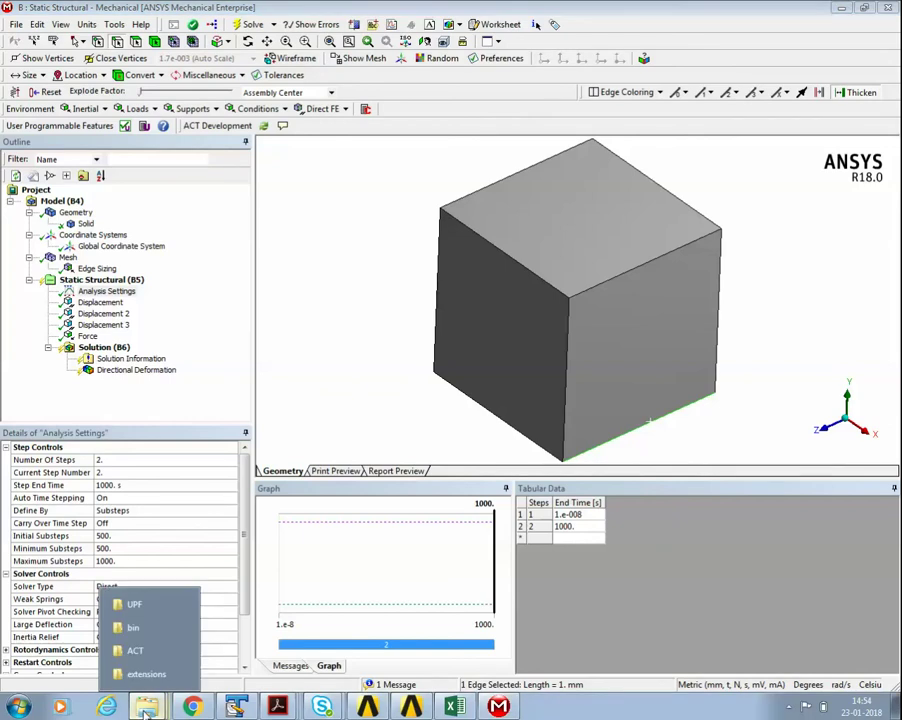
{"action": "left_click", "coordinate": [18, 707]}
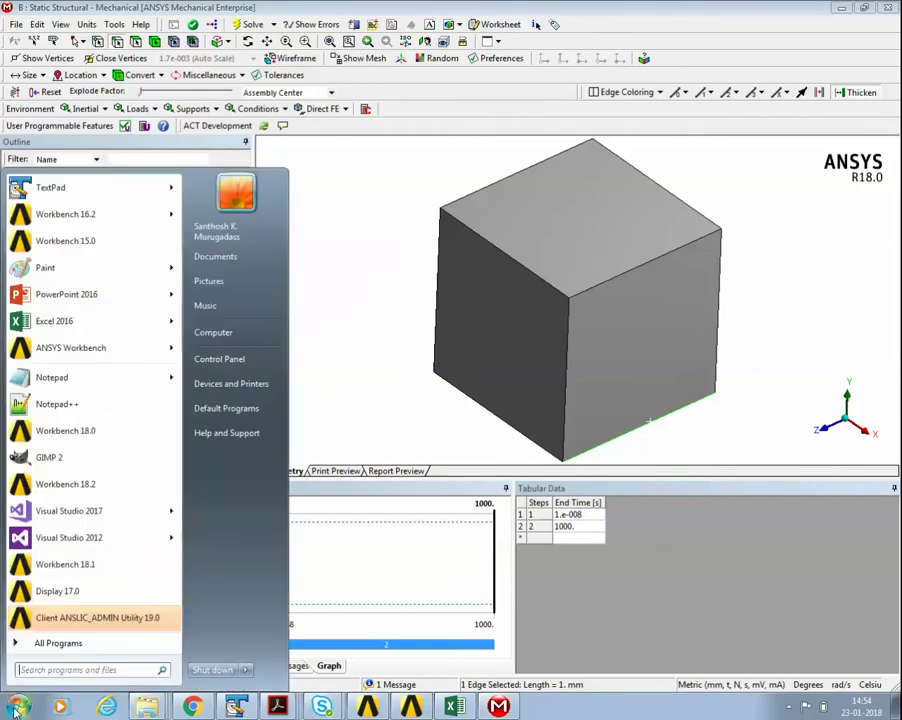
{"action": "left_click", "coordinate": [245, 343]}
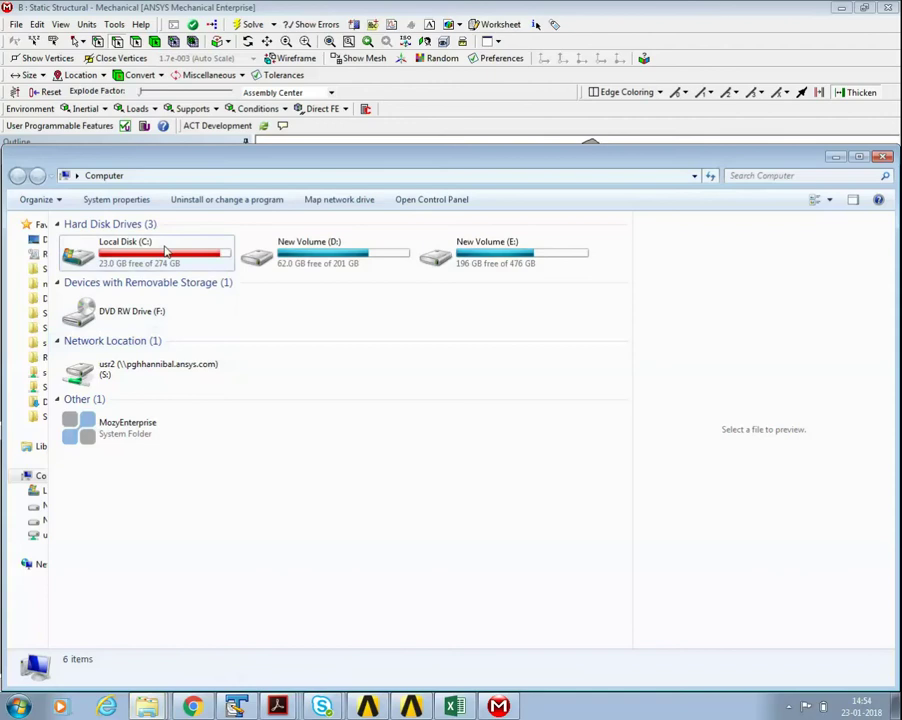
{"action": "double_click", "coordinate": [164, 252]}
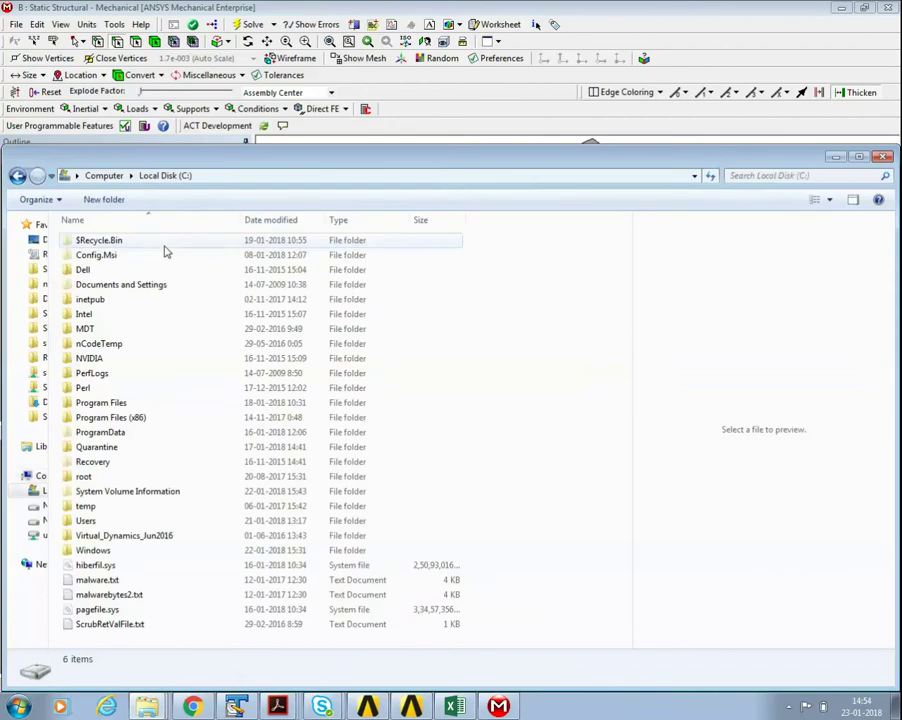
{"action": "double_click", "coordinate": [110, 402]}
{"action": "double_click", "coordinate": [108, 270]}
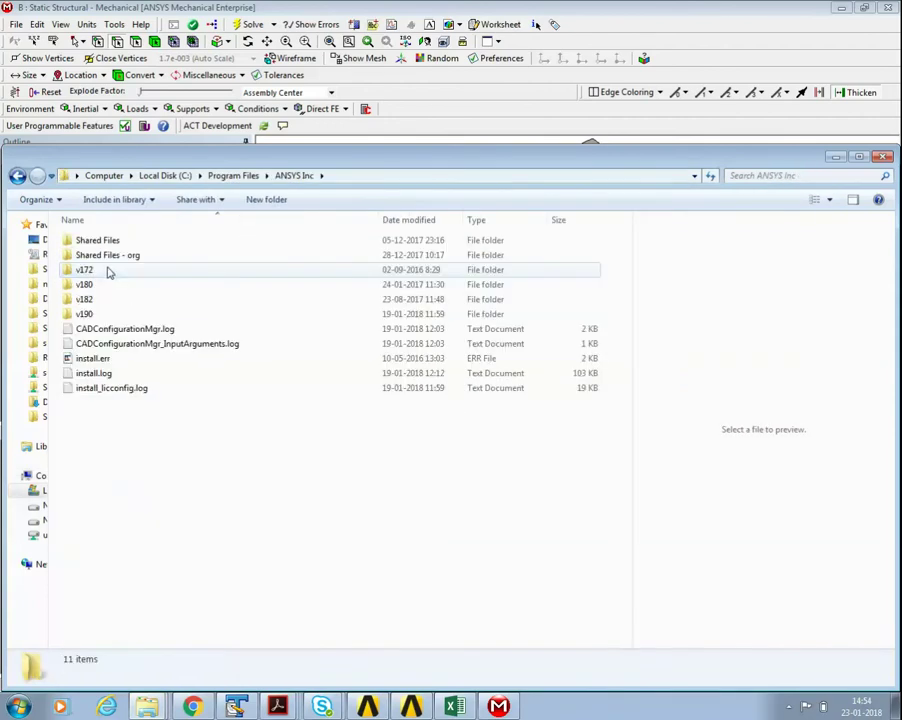
{"action": "left_click", "coordinate": [105, 286]}
{"action": "double_click", "coordinate": [105, 289]}
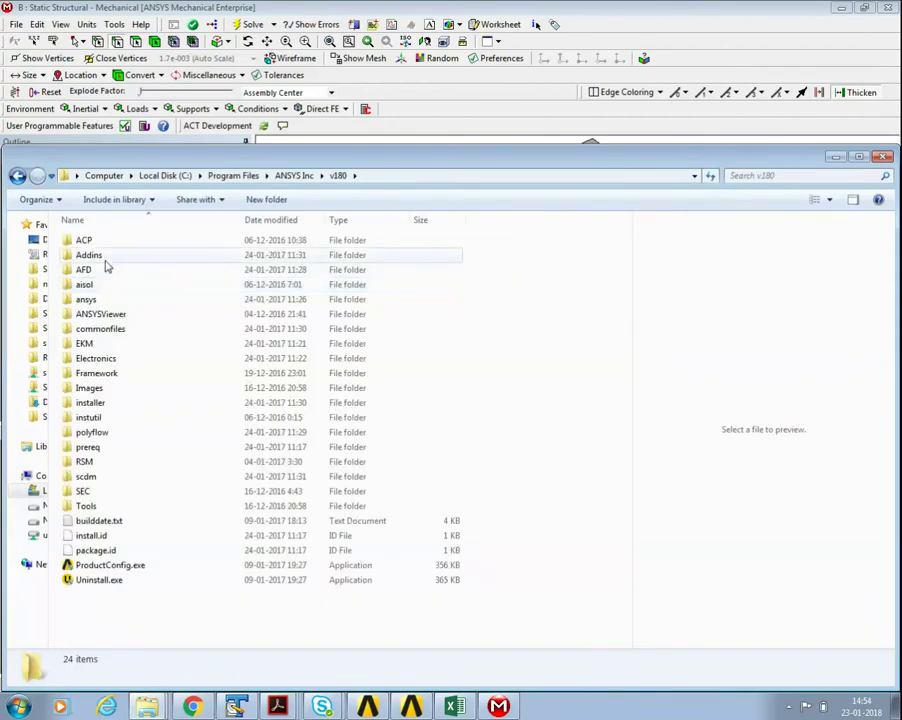
{"action": "double_click", "coordinate": [124, 333]}
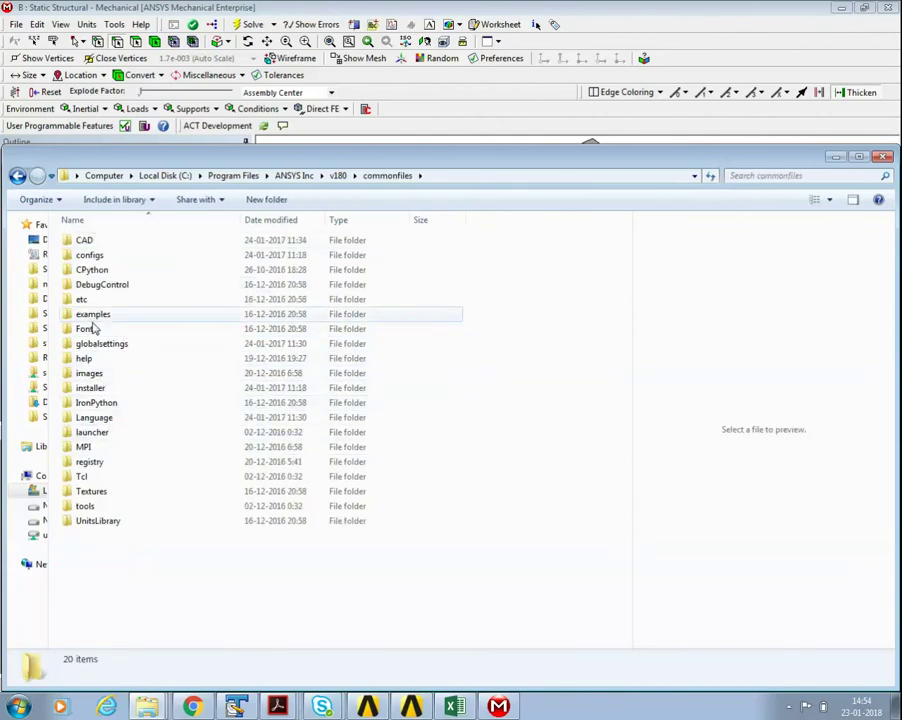
{"action": "double_click", "coordinate": [86, 448]}
{"action": "double_click", "coordinate": [118, 269]}
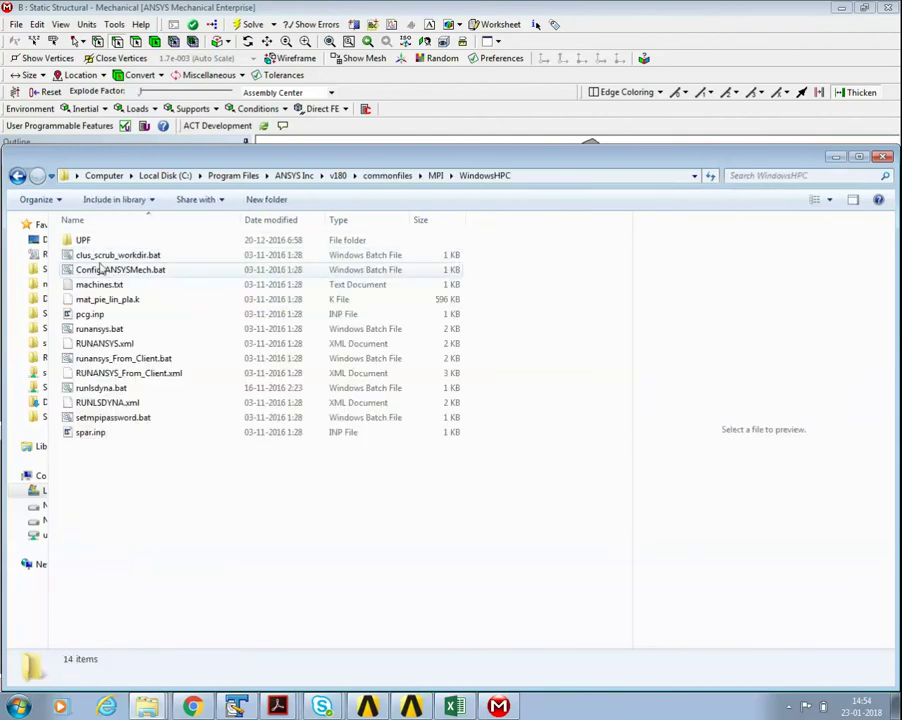
{"action": "double_click", "coordinate": [82, 240]}
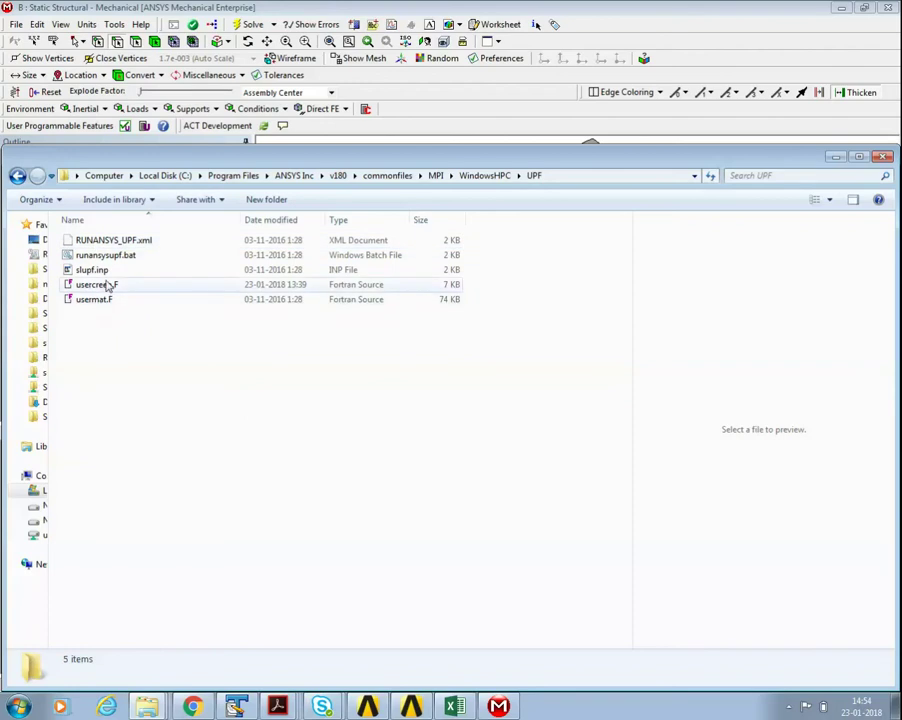
Copy usercreep.F from the UPF folder into D:\UPF_ACT_APP_UserCreep and open the copy in Notepad++.
{"action": "right_click", "coordinate": [106, 286]}
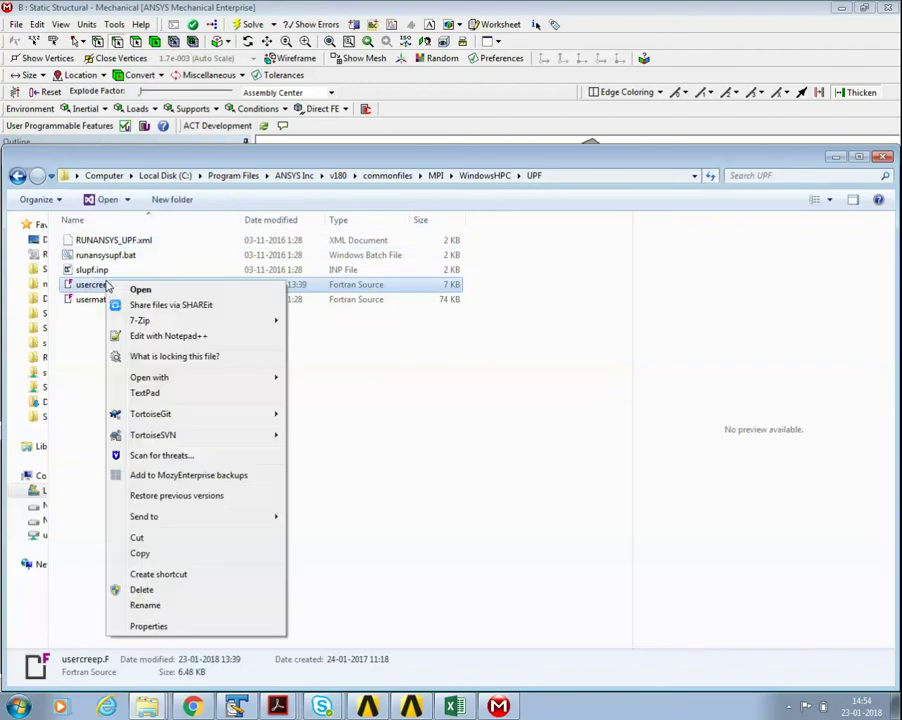
{"action": "left_click", "coordinate": [162, 556]}
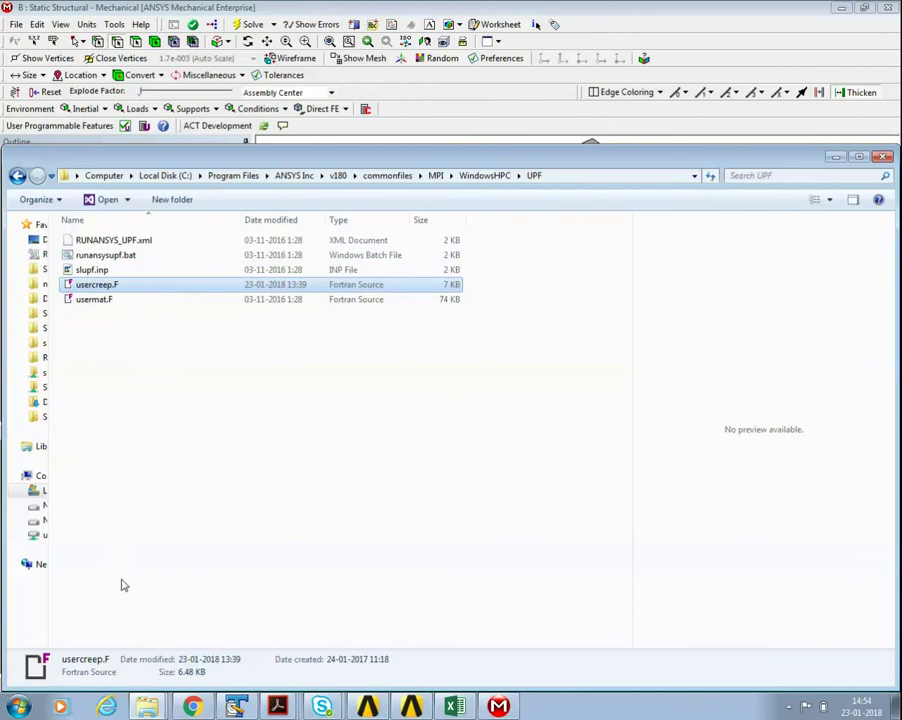
{"action": "right_click", "coordinate": [147, 707]}
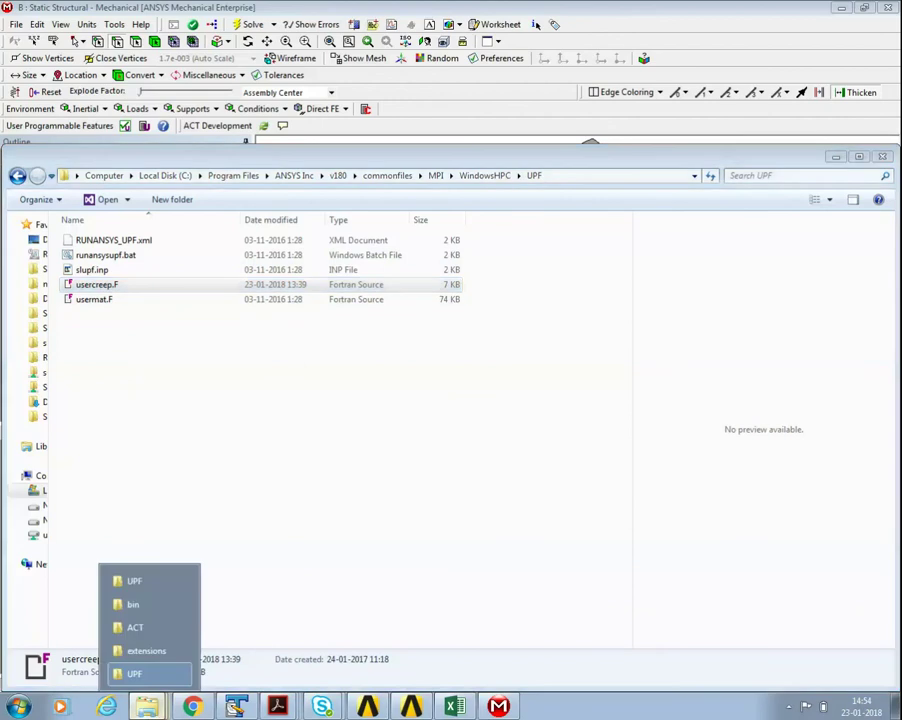
{"action": "left_click", "coordinate": [140, 627]}
{"action": "left_click", "coordinate": [346, 33]}
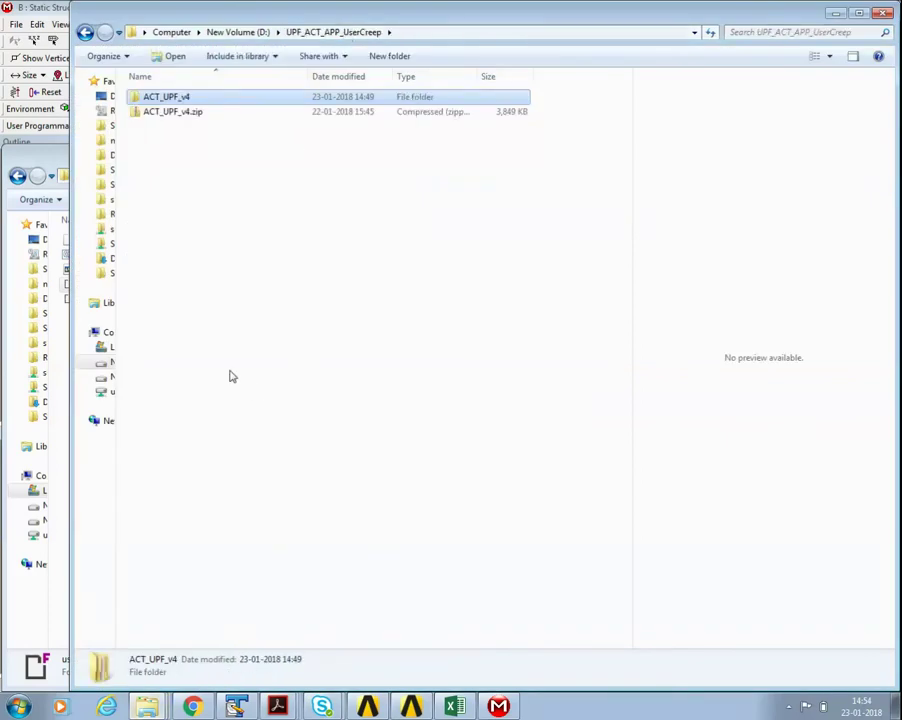
{"action": "right_click", "coordinate": [230, 376]}
{"action": "left_click", "coordinate": [282, 436]}
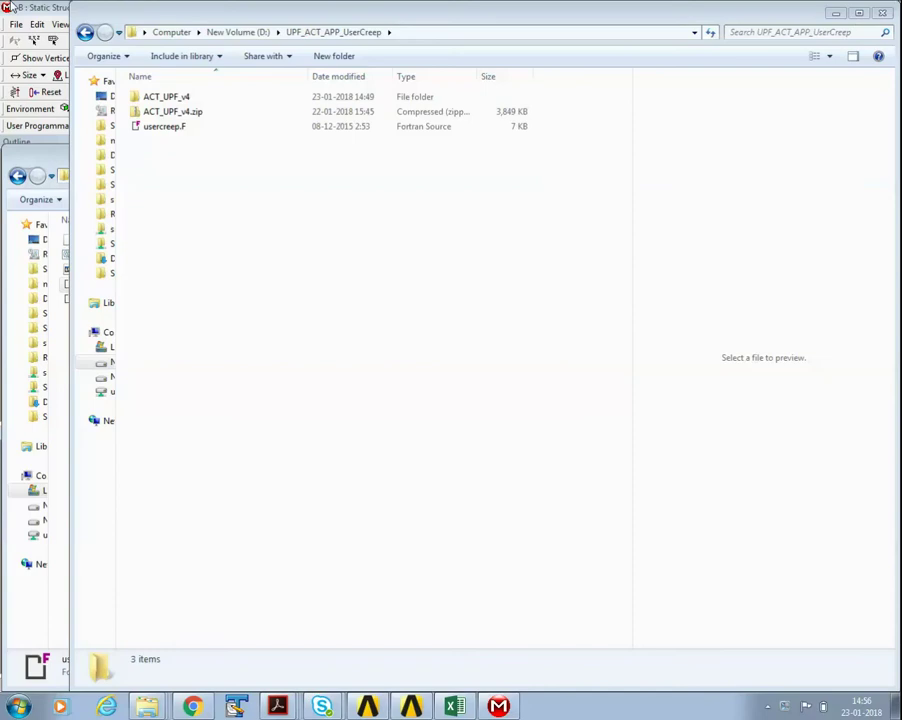
{"action": "right_click", "coordinate": [165, 128]}
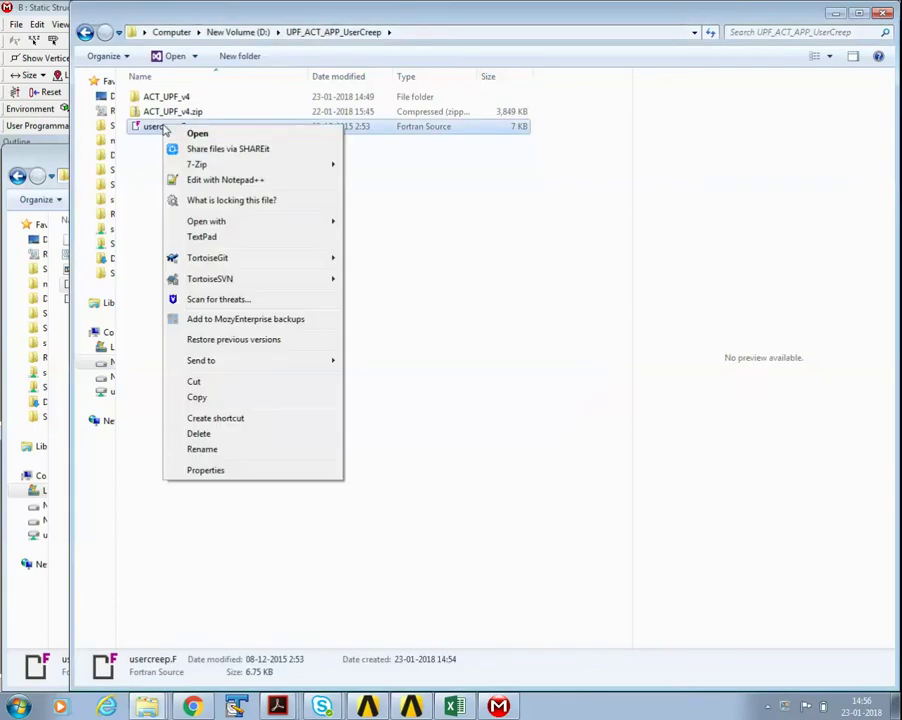
{"action": "left_click", "coordinate": [212, 182]}
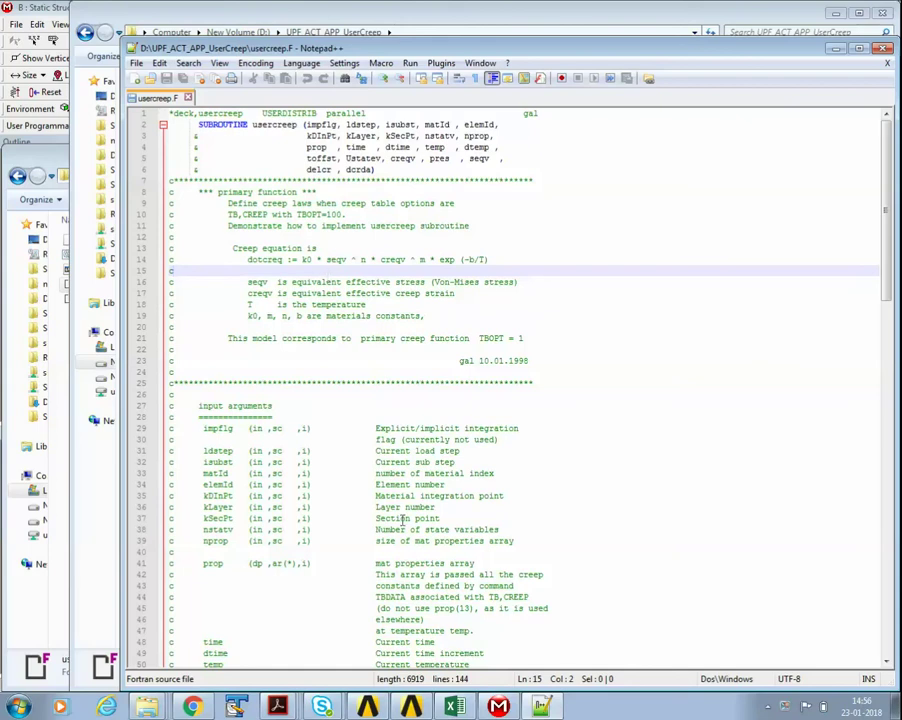
Switch to the ANSYS Help Viewer and find the Strain Hardening equation in Table 4.2 of the Creep topic.
{"action": "left_click", "coordinate": [368, 707]}
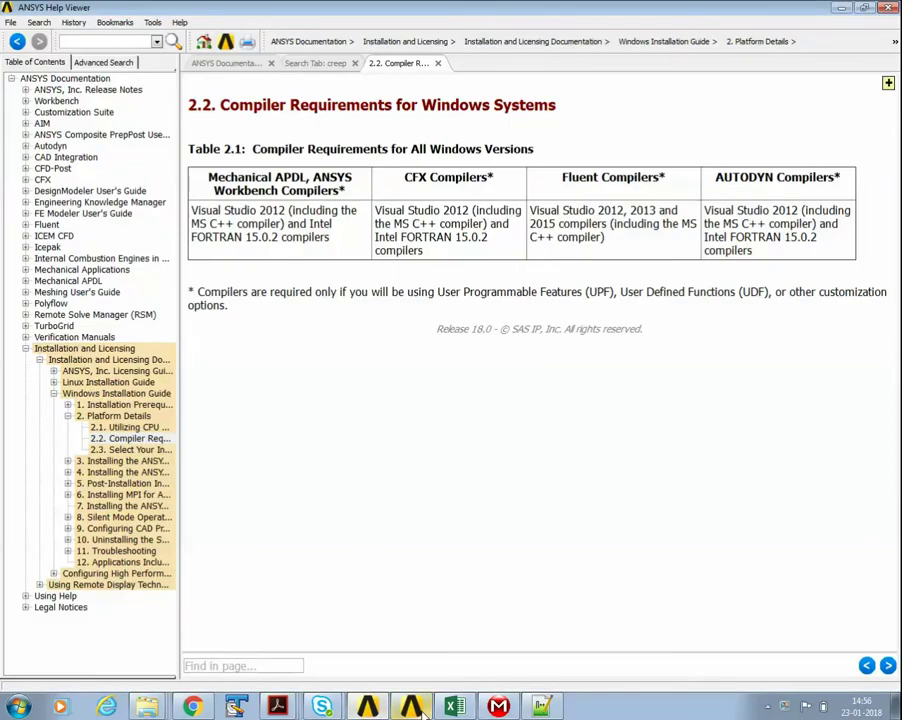
{"action": "left_click", "coordinate": [322, 63]}
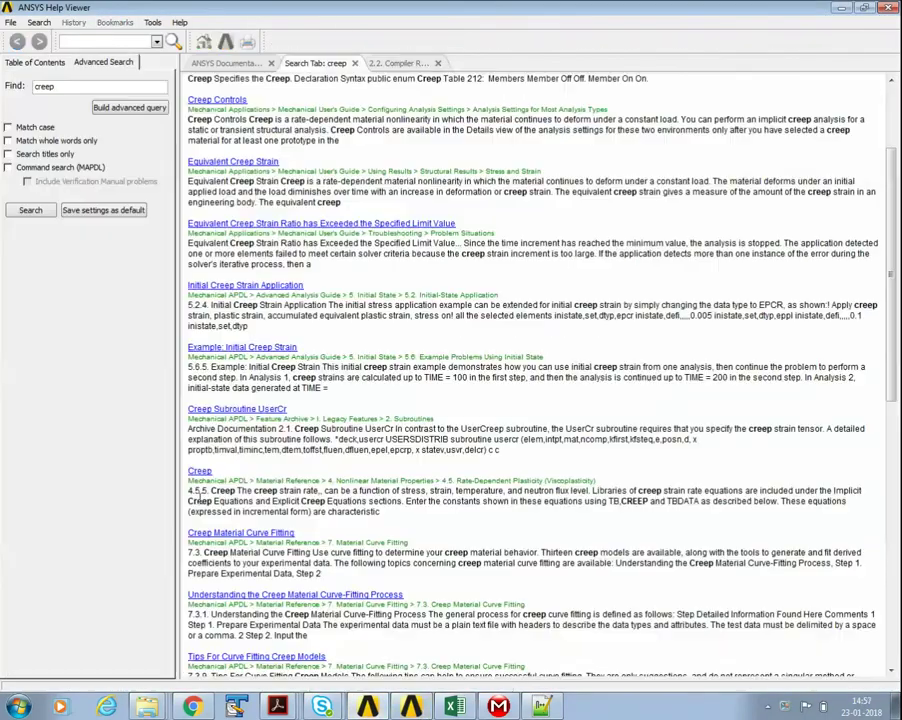
{"action": "left_click", "coordinate": [200, 471]}
{"action": "scroll", "coordinate": [313, 349], "scroll_direction": "down", "scroll_amount": 3}
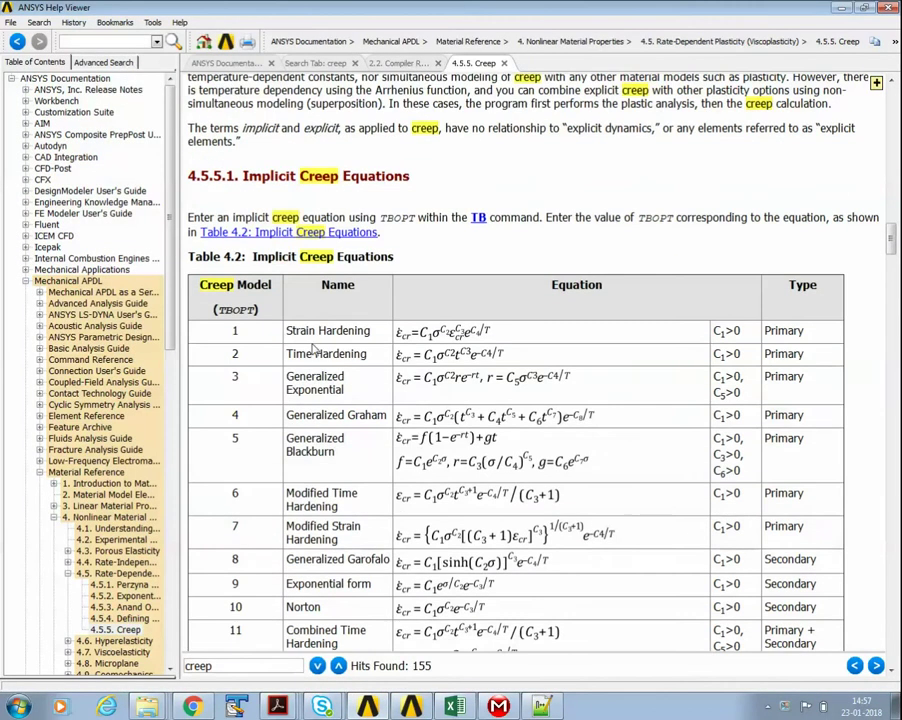
{"action": "triple_click", "coordinate": [288, 333]}
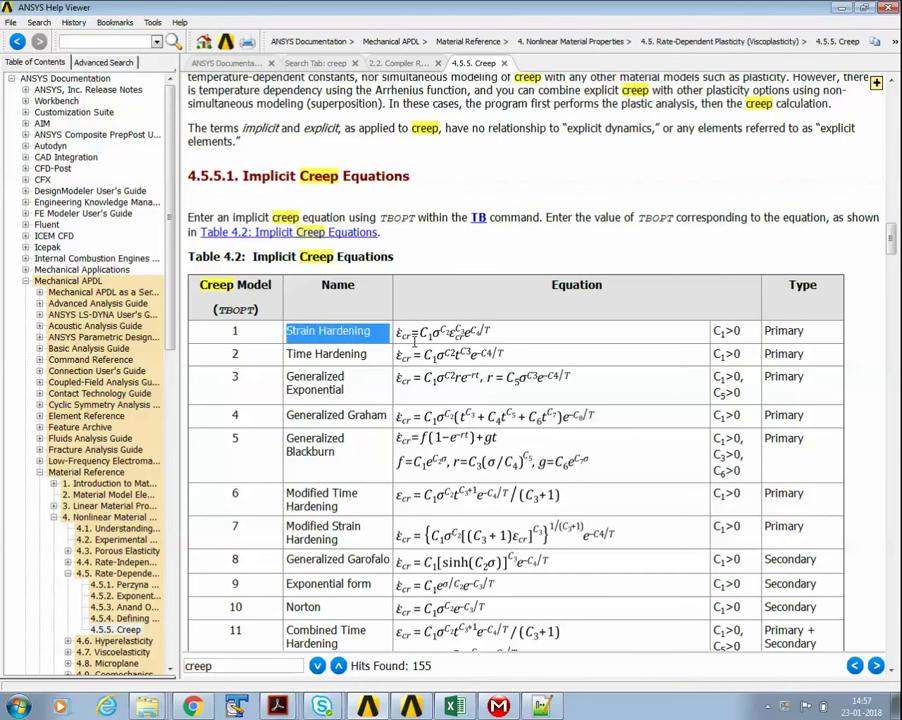
Arrange the Help Viewer beneath the creep equation in usercreep.F and compare that equation with the Strain Hardening formula.
{"action": "left_click_drag", "start_coordinate": [479, 12], "coordinate": [488, 296]}
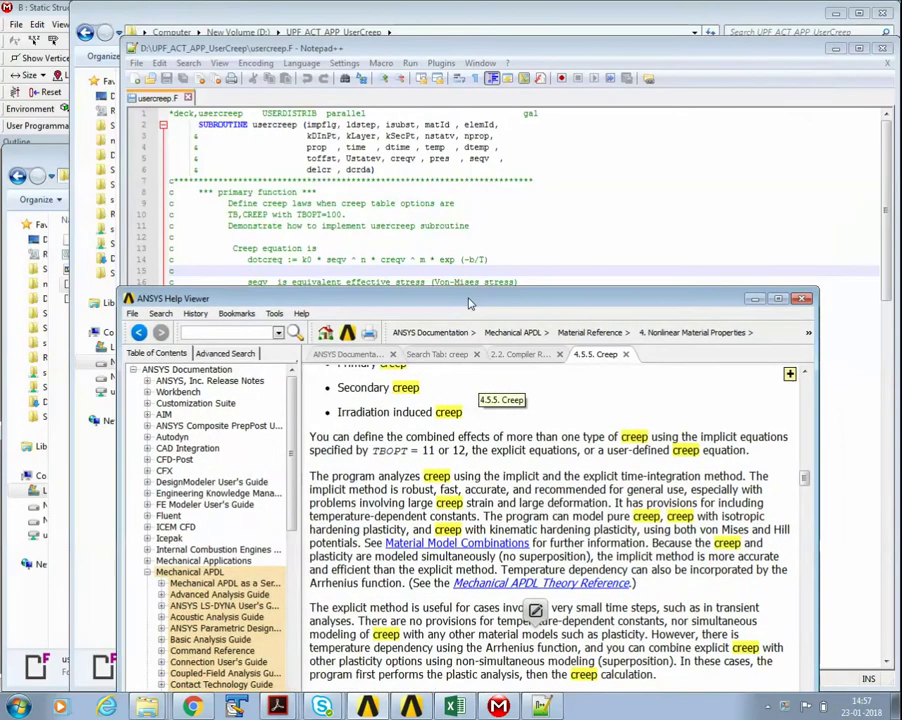
{"action": "scroll", "coordinate": [475, 516], "scroll_direction": "down", "scroll_amount": 5}
{"action": "scroll", "coordinate": [471, 516], "scroll_direction": "down", "scroll_amount": 3}
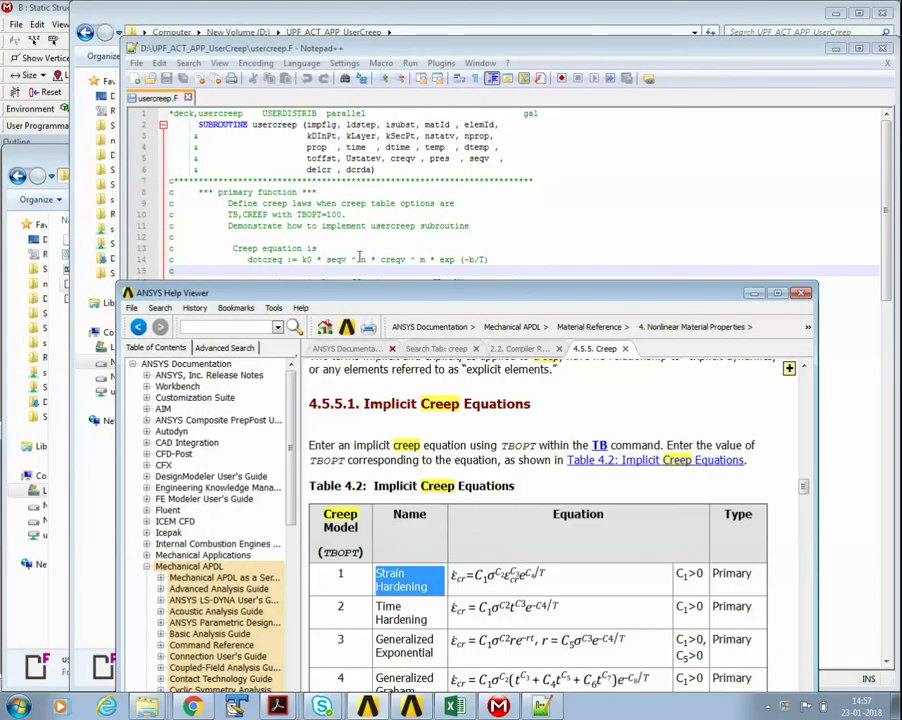
{"action": "left_click_drag", "start_coordinate": [400, 292], "coordinate": [420, 311]}
{"action": "scroll", "coordinate": [484, 580], "scroll_direction": "down", "scroll_amount": 1}
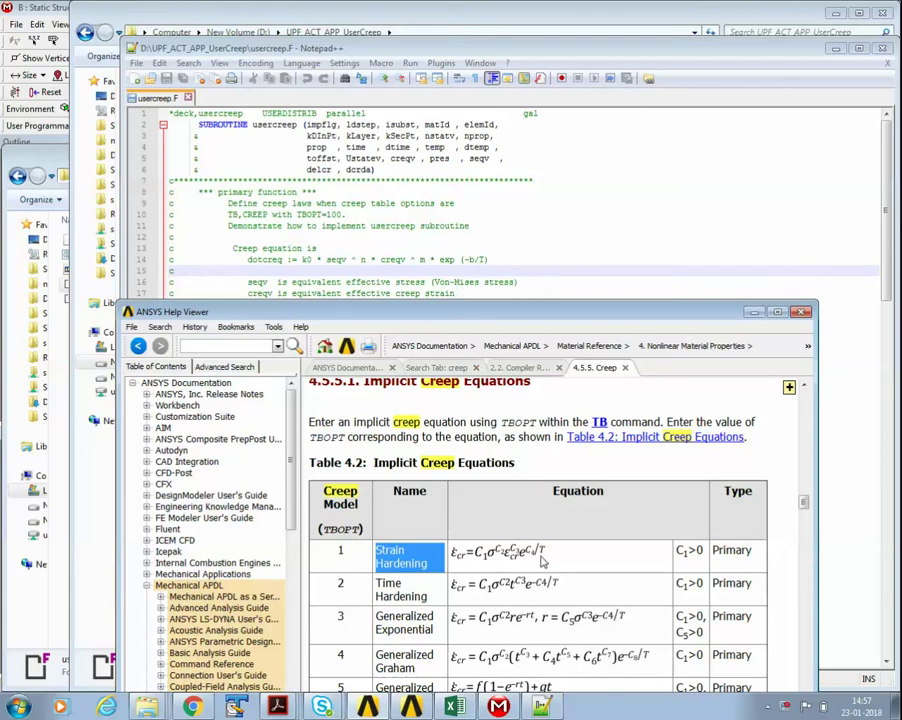
{"action": "left_click", "coordinate": [477, 260]}
{"action": "type", "text": "/"}
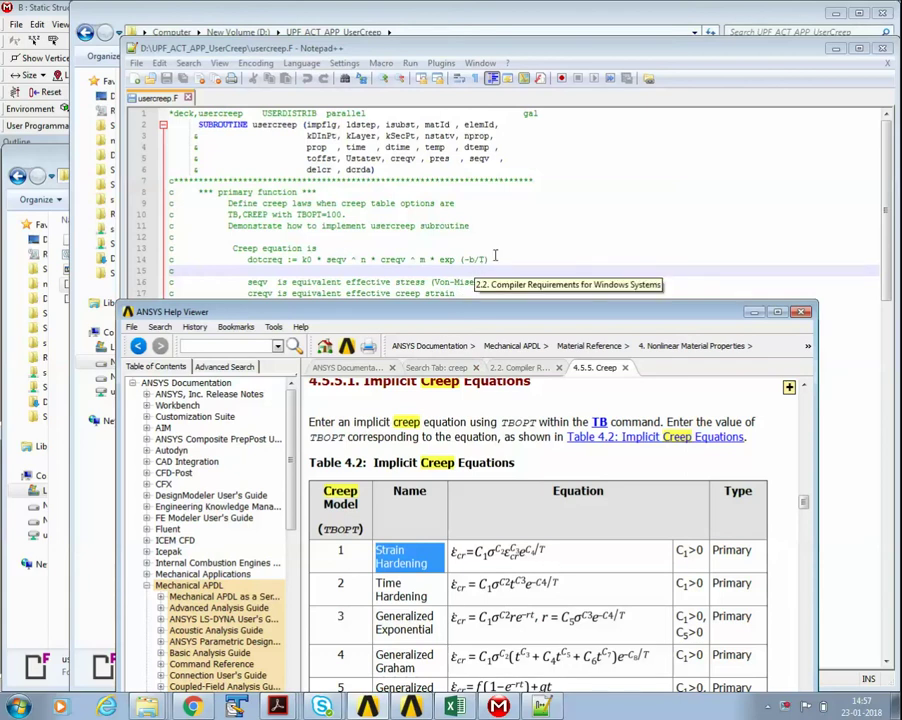
Shorten the commented creep equation in usercreep.F to dotcreq := k0 * seqv ^ n by removing the creqv and exponential terms.
{"action": "left_click", "coordinate": [532, 236]}
{"action": "scroll", "coordinate": [476, 468], "scroll_direction": "down", "scroll_amount": 15}
{"action": "scroll", "coordinate": [474, 475], "scroll_direction": "down", "scroll_amount": 17}
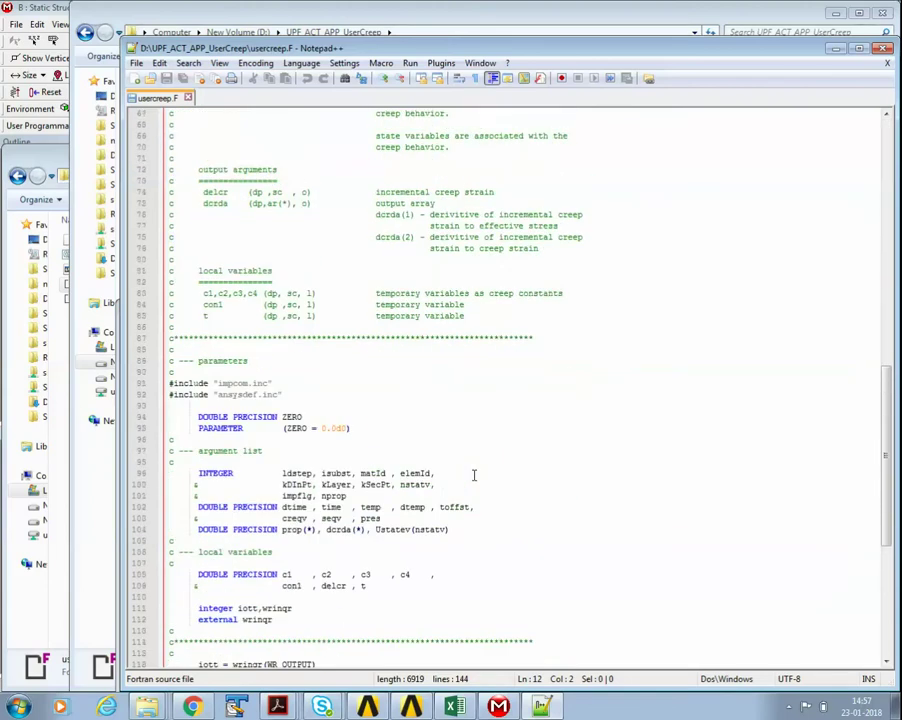
{"action": "scroll", "coordinate": [474, 477], "scroll_direction": "up", "scroll_amount": 20}
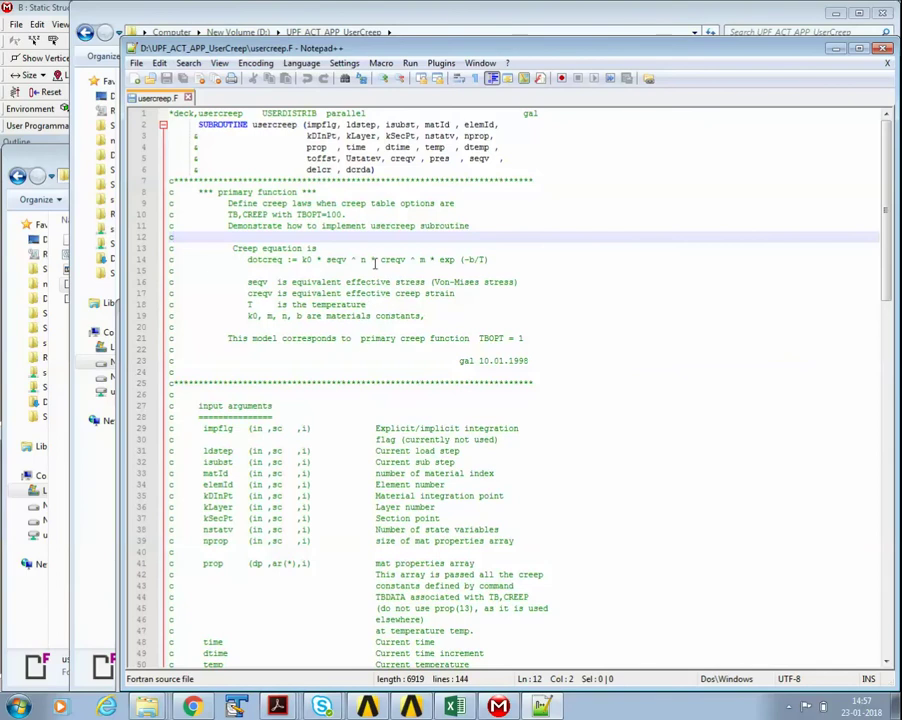
{"action": "left_click_drag", "start_coordinate": [372, 259], "coordinate": [520, 259]}
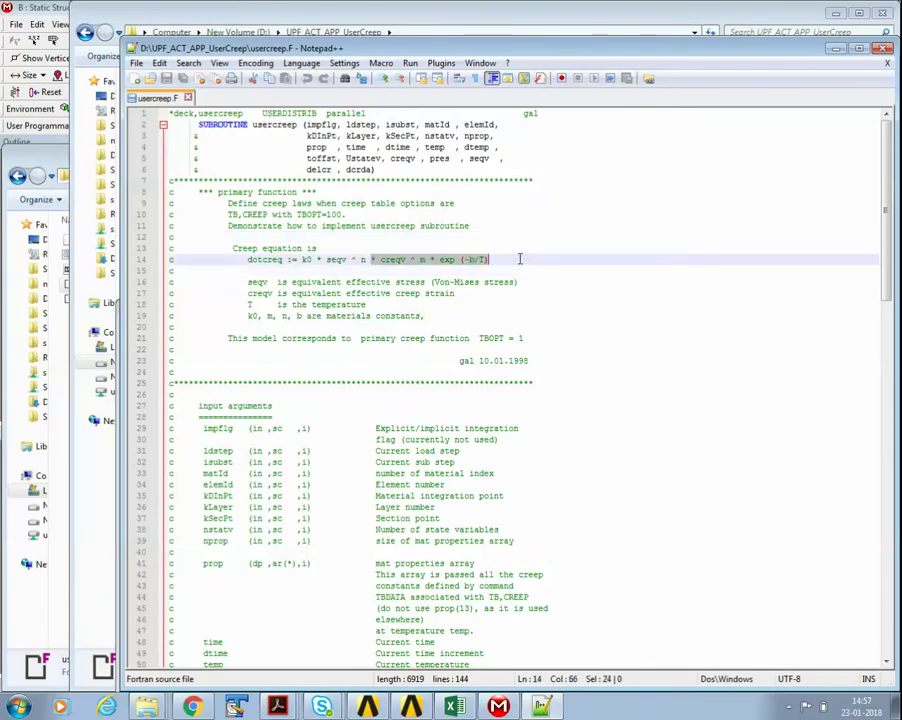
{"action": "key", "text": "Delete"}
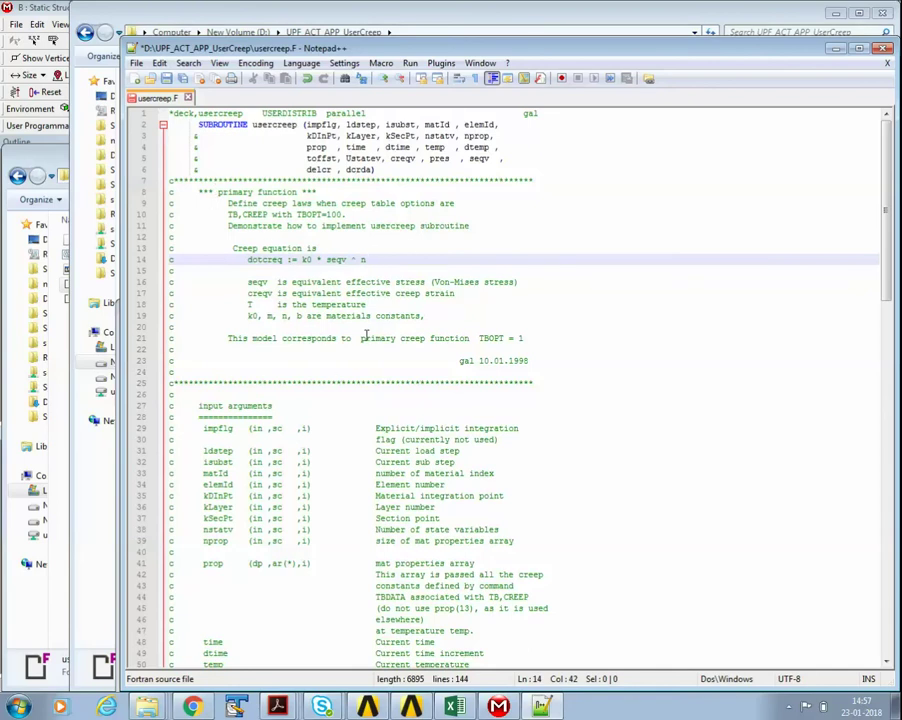
{"action": "left_click_drag", "start_coordinate": [274, 261], "coordinate": [397, 261]}
Delete the c3 = prop(3) and c4 = prop(4) assignments from the primary creep function section.
{"action": "scroll", "coordinate": [374, 416], "scroll_direction": "down", "scroll_amount": 20}
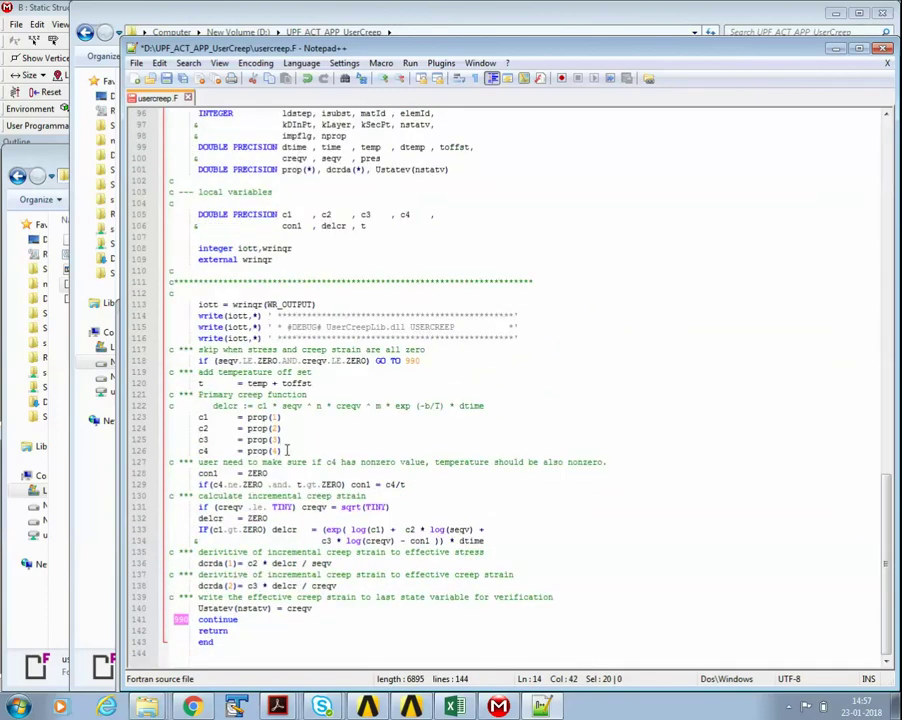
{"action": "left_click_drag", "start_coordinate": [288, 451], "coordinate": [157, 442]}
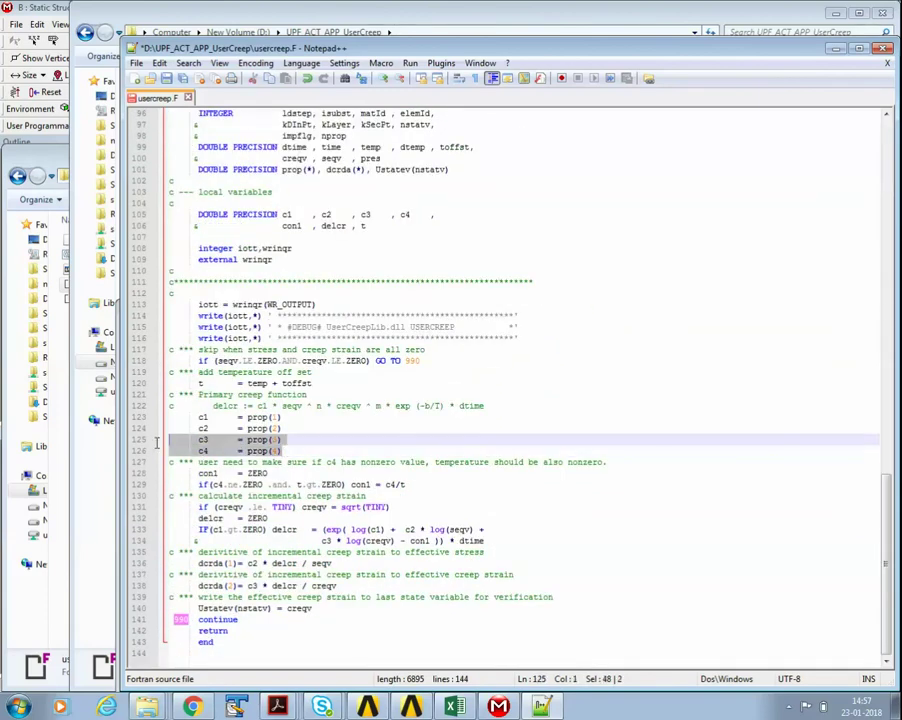
{"action": "key", "text": "Delete"}
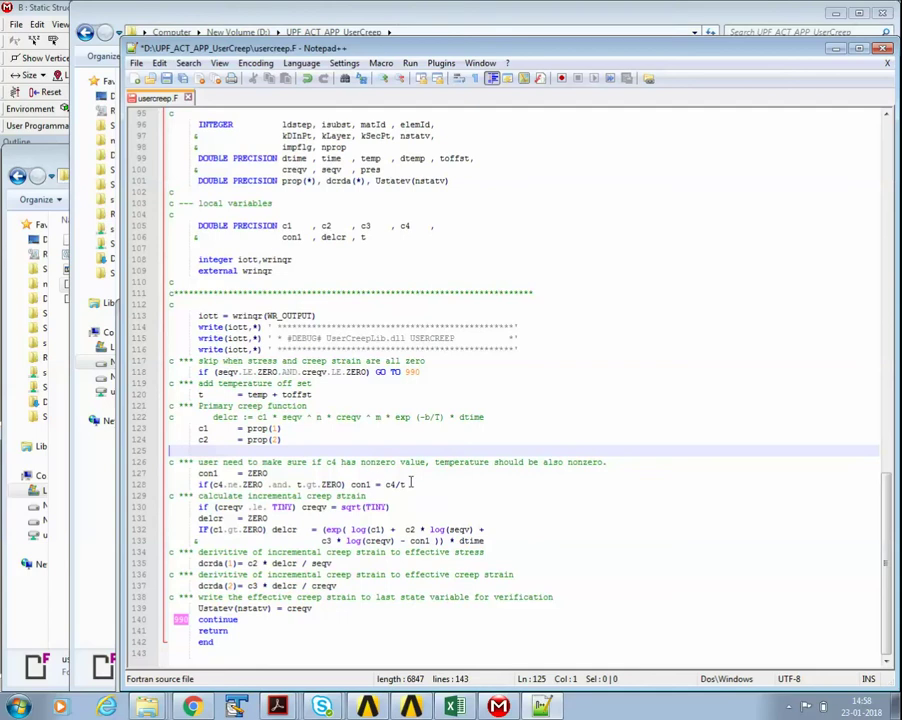
{"action": "left_click_drag", "start_coordinate": [408, 484], "coordinate": [167, 462]}
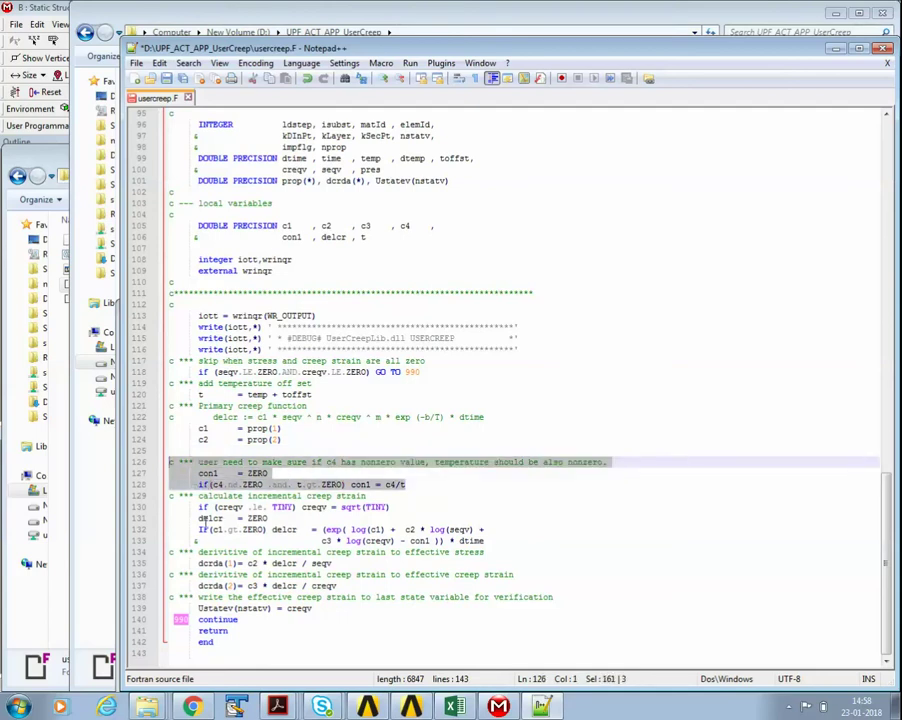
Reduce the delcr expression to (exp( log(c1) + c2 * log(seqv)) * dtime by removing the c3 and con1 terms.
{"action": "left_click_drag", "start_coordinate": [199, 529], "coordinate": [482, 540]}
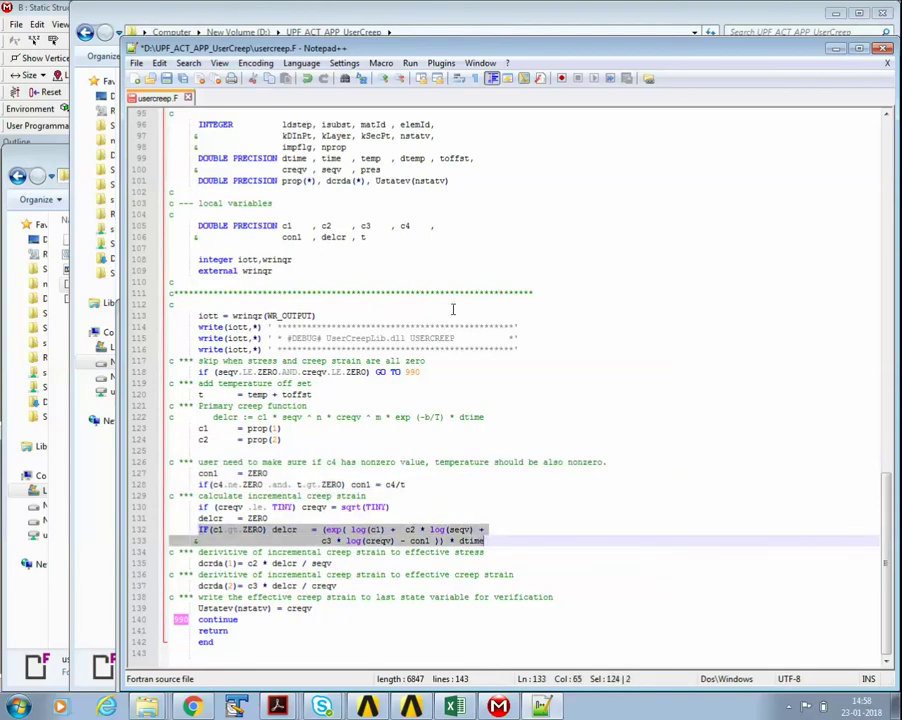
{"action": "scroll", "coordinate": [359, 586], "scroll_direction": "up", "scroll_amount": 20}
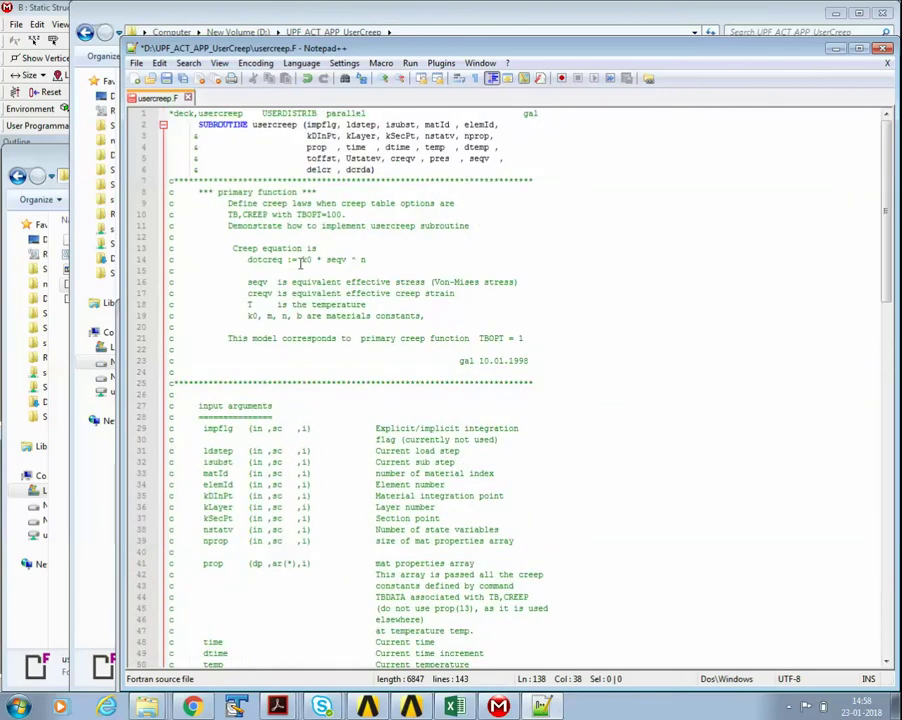
{"action": "scroll", "coordinate": [390, 595], "scroll_direction": "down", "scroll_amount": 20}
{"action": "scroll", "coordinate": [390, 595], "scroll_direction": "down", "scroll_amount": 3}
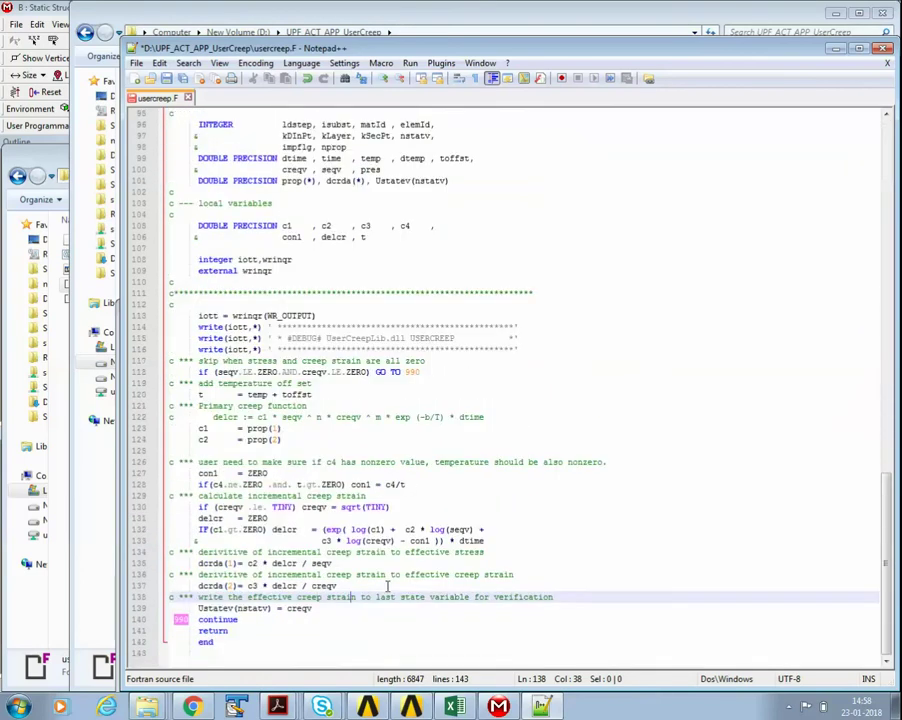
{"action": "left_click", "coordinate": [474, 529]}
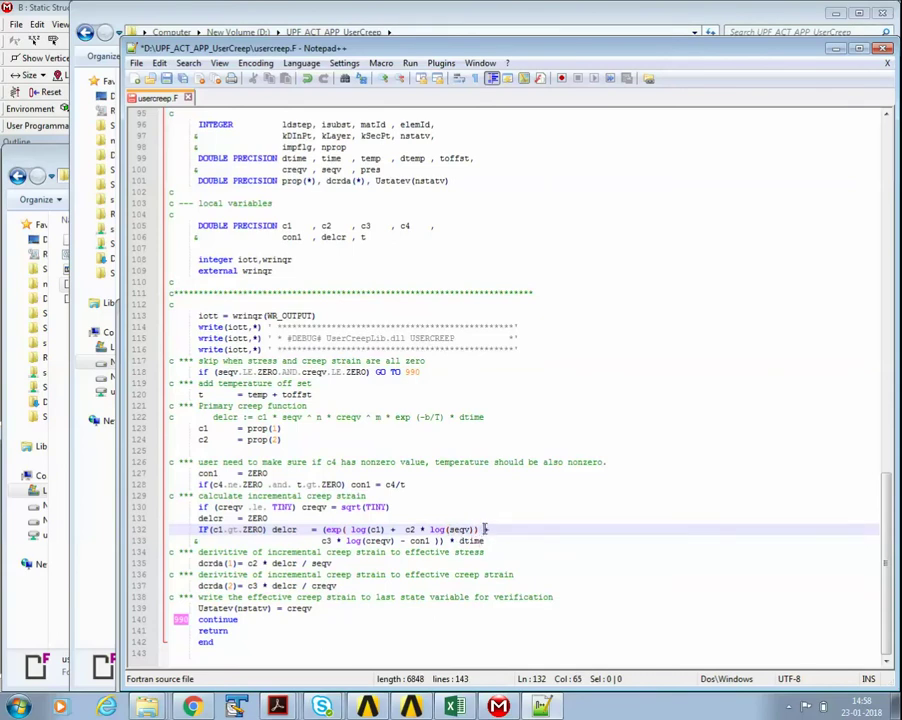
{"action": "left_click_drag", "start_coordinate": [484, 529], "coordinate": [447, 540]}
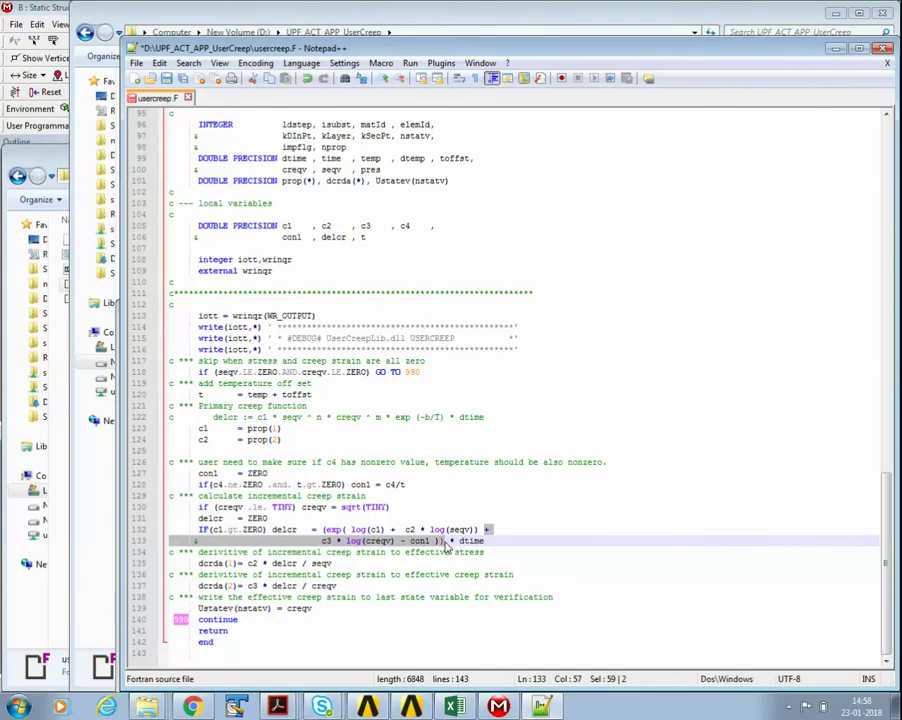
{"action": "left_click", "coordinate": [447, 540]}
{"action": "left_click_drag", "start_coordinate": [447, 540], "coordinate": [322, 541]}
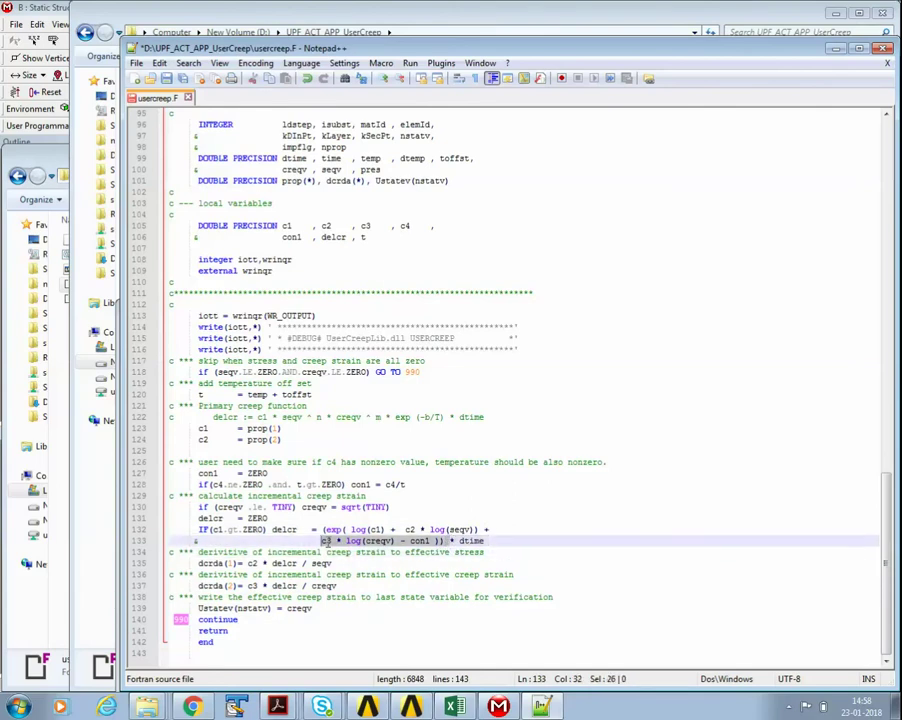
{"action": "key", "text": "Delete"}
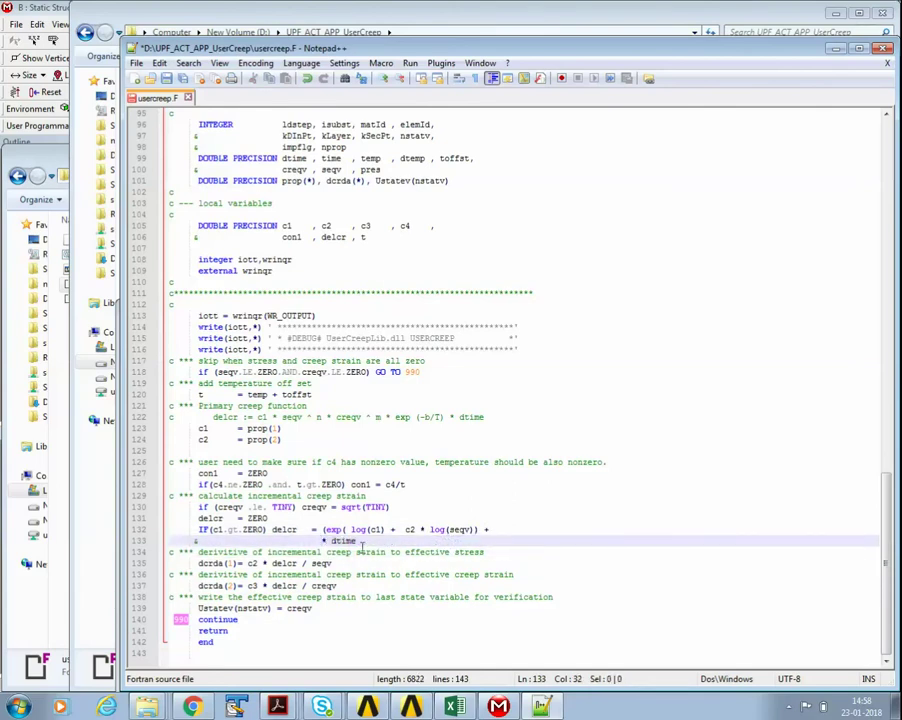
{"action": "left_click_drag", "start_coordinate": [478, 530], "coordinate": [490, 536]}
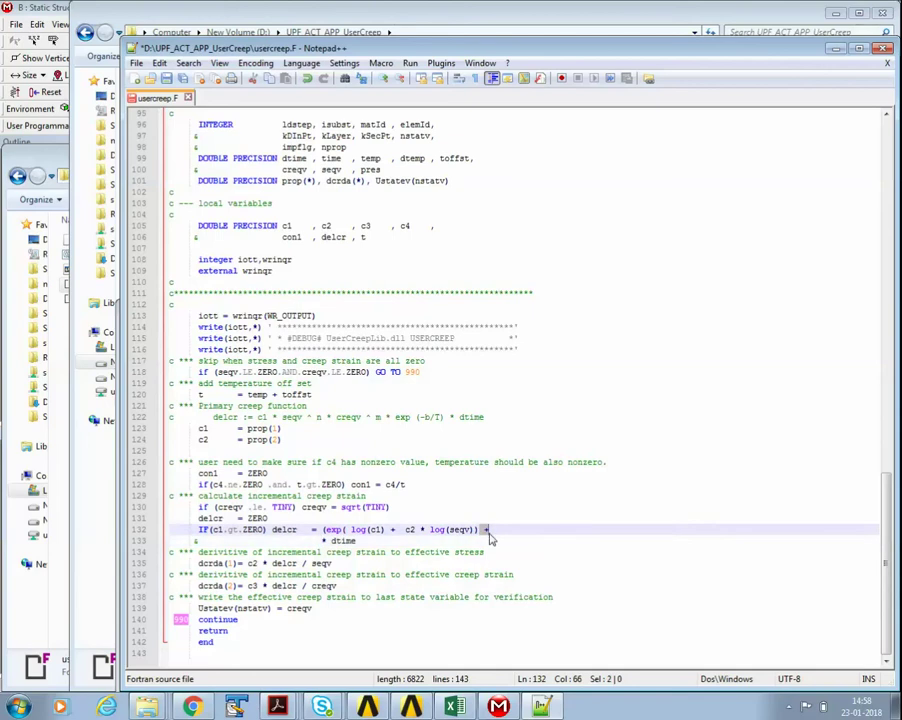
{"action": "key", "text": "Delete"}
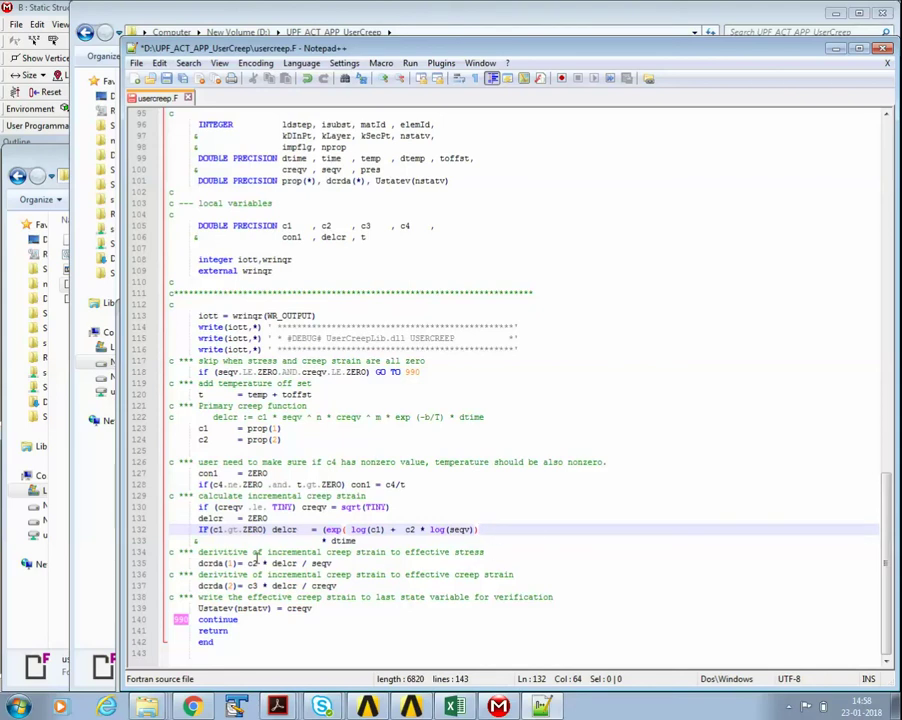
Review both creep strain derivatives and set dcrda(2), the derivative to effective creep strain, to ZERO.
{"action": "left_click_drag", "start_coordinate": [198, 563], "coordinate": [229, 563]}
{"action": "left_click_drag", "start_coordinate": [323, 552], "coordinate": [511, 553]}
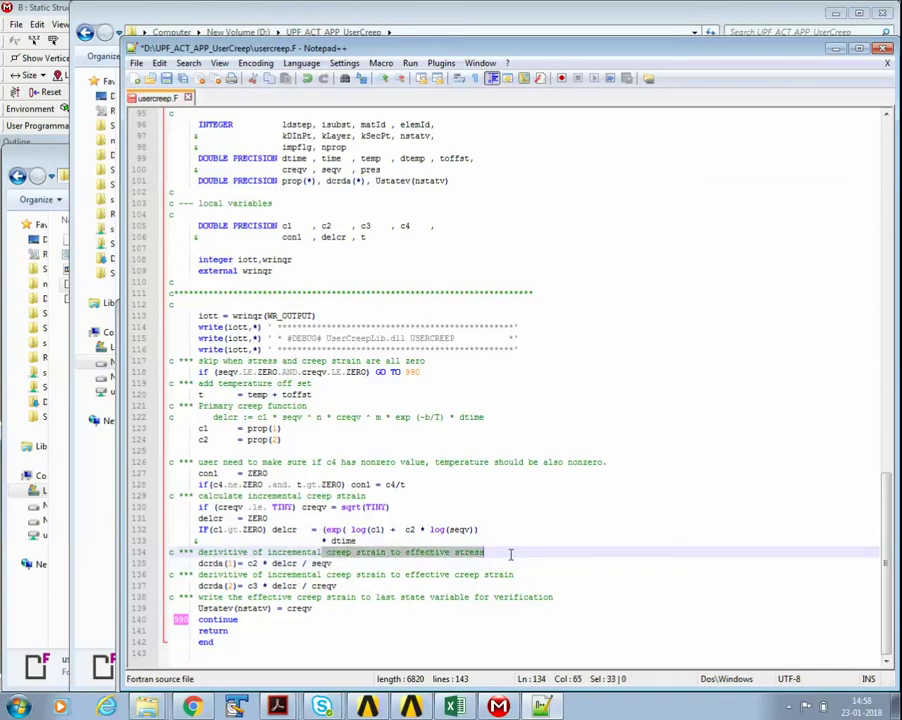
{"action": "left_click_drag", "start_coordinate": [256, 575], "coordinate": [527, 576]}
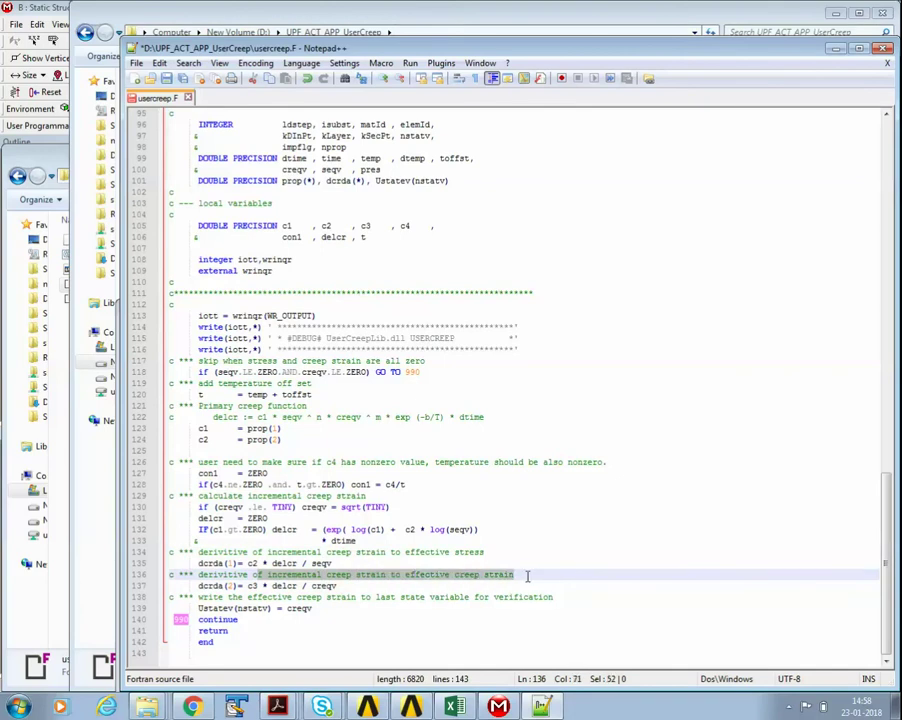
{"action": "left_click", "coordinate": [380, 609]}
{"action": "left_click", "coordinate": [248, 587]}
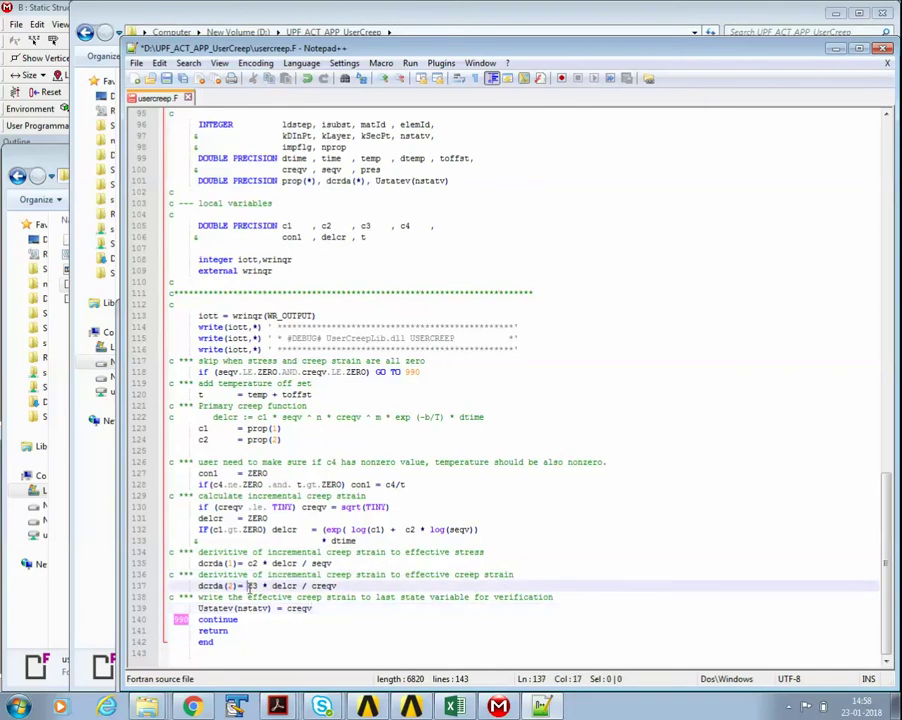
{"action": "double_click", "coordinate": [257, 518]}
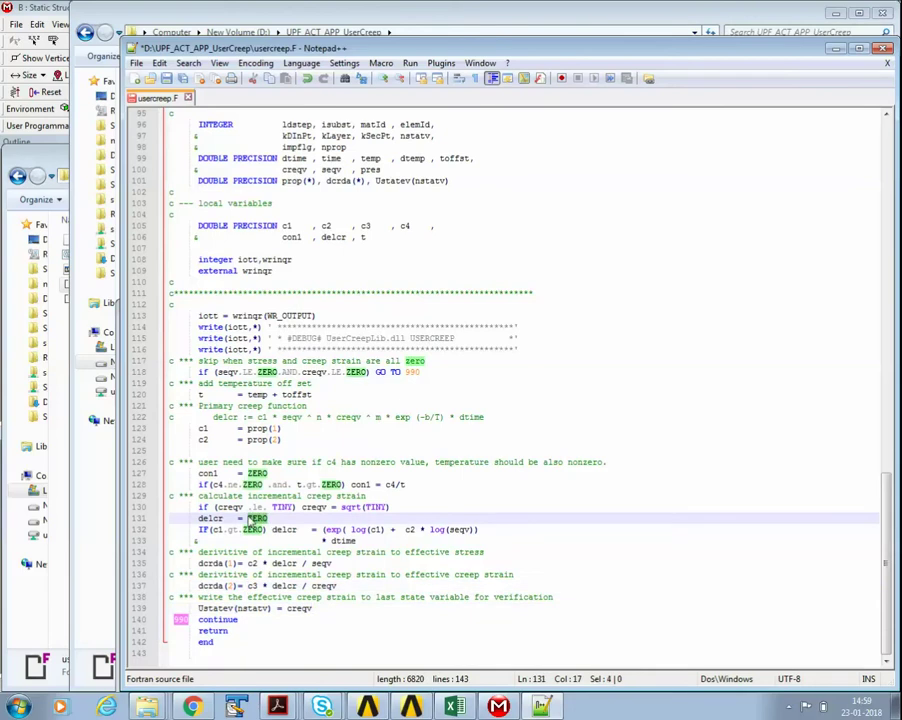
{"action": "key", "text": "ctrl+c"}
{"action": "left_click_drag", "start_coordinate": [247, 586], "coordinate": [350, 588]}
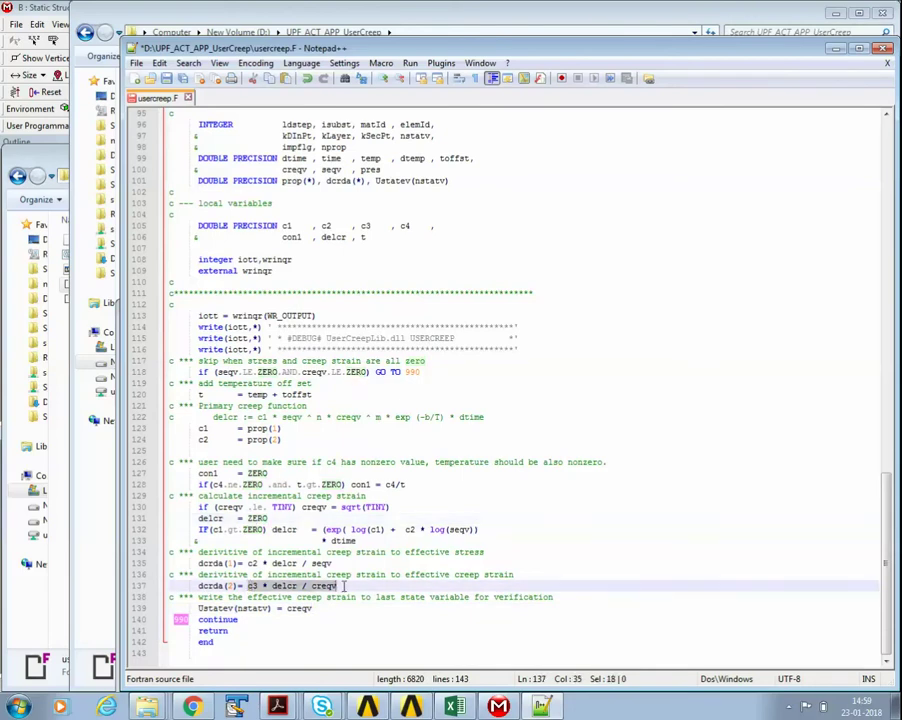
{"action": "key", "text": "ctrl+v"}
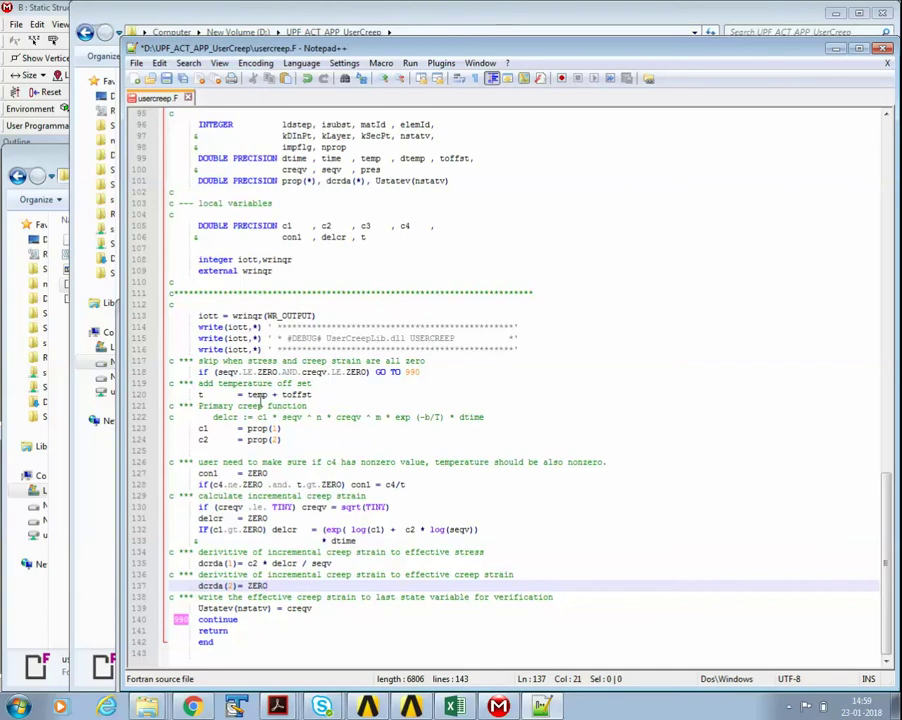
Check the simplified creep equation in the header comments and save usercreep.F.
{"action": "scroll", "coordinate": [265, 403], "scroll_direction": "up", "scroll_amount": 20}
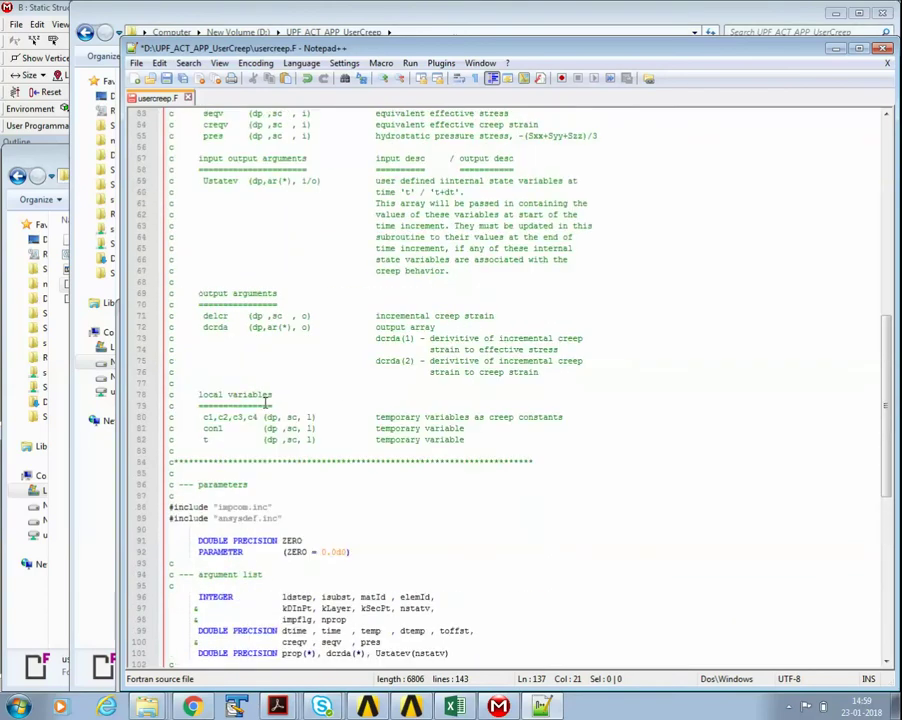
{"action": "scroll", "coordinate": [259, 403], "scroll_direction": "up", "scroll_amount": 8}
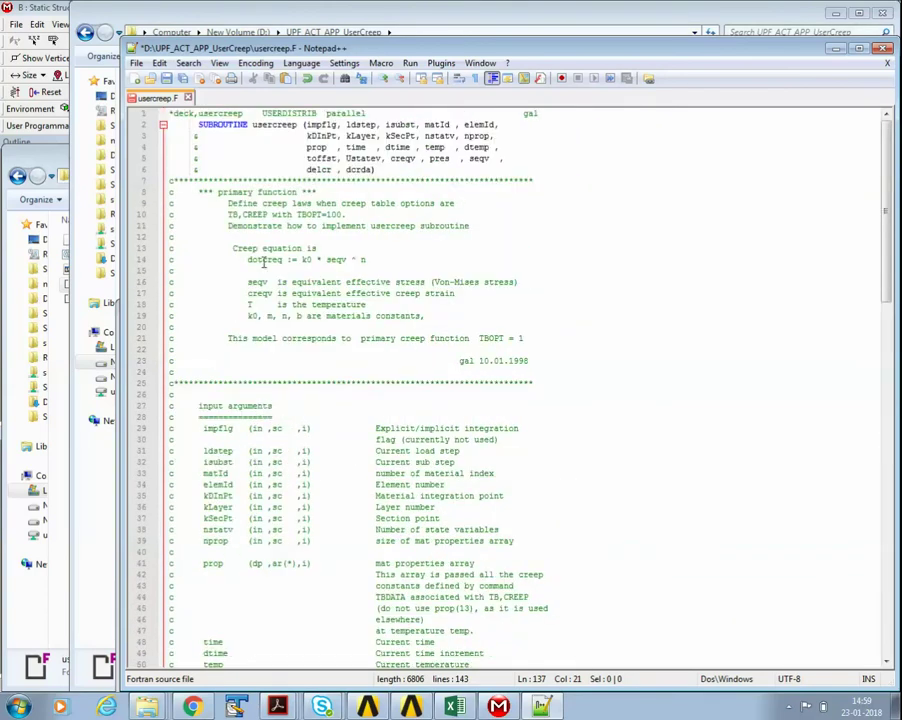
{"action": "left_click_drag", "start_coordinate": [265, 261], "coordinate": [397, 262]}
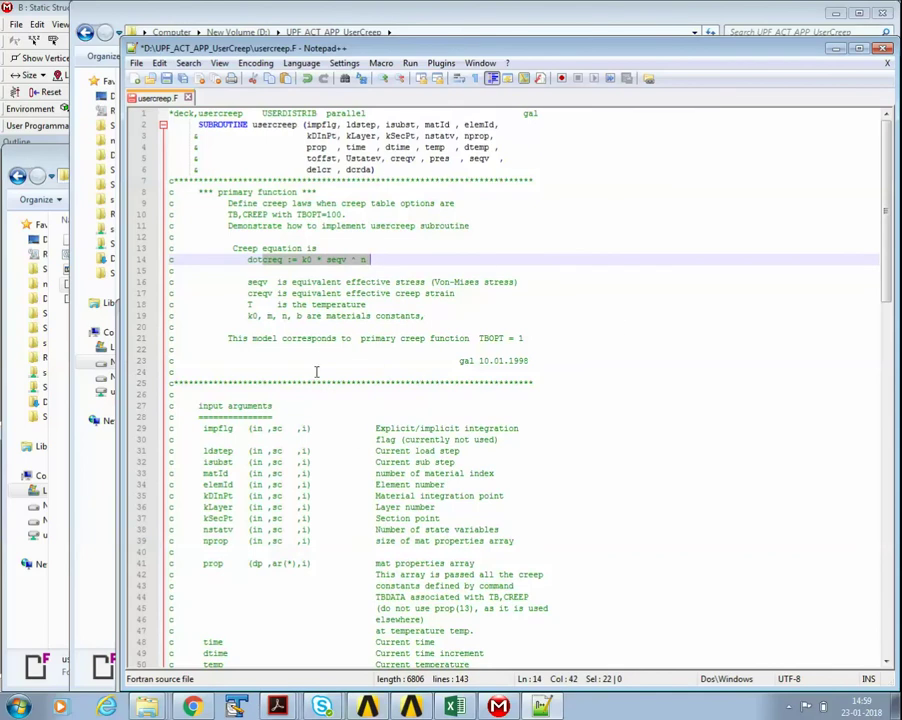
{"action": "left_click", "coordinate": [136, 63]}
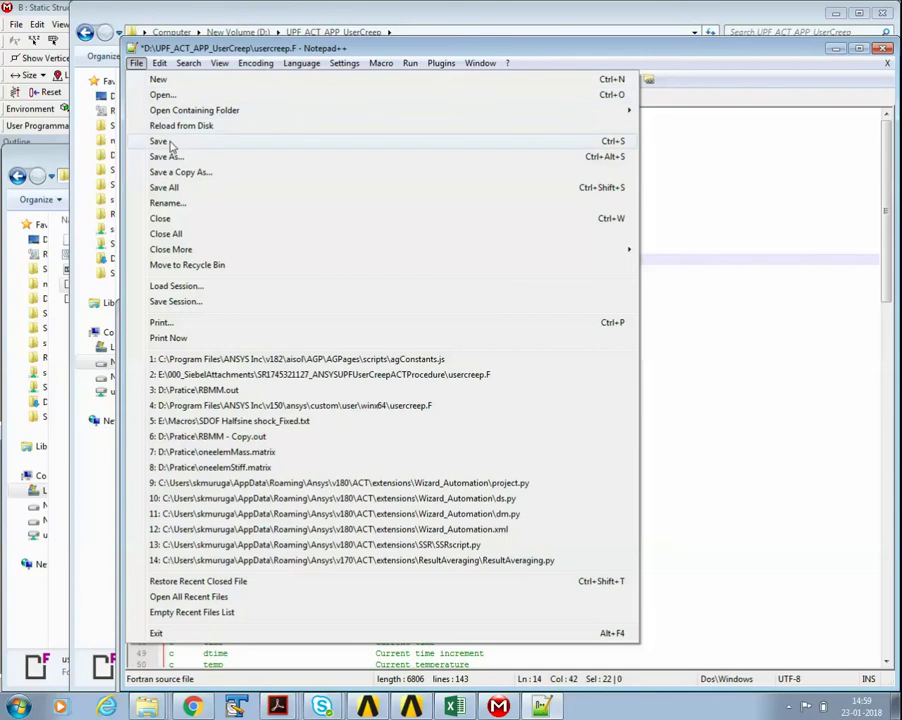
{"action": "left_click", "coordinate": [170, 141]}
{"action": "scroll", "coordinate": [436, 347], "scroll_direction": "down", "scroll_amount": 20}
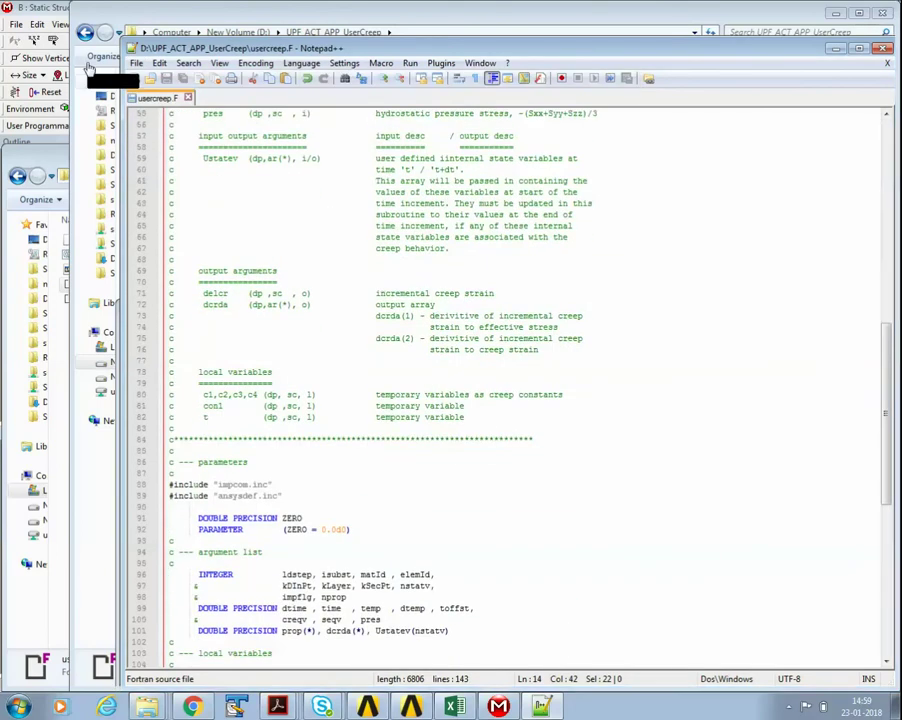
Switch to ANSYS Mechanical, add a UPF object to Static Structural and assign D:\UPF_ACT_APP_UserCreep\usercreep.F as its file.
{"action": "left_click", "coordinate": [100, 14]}
{"action": "left_click", "coordinate": [45, 10]}
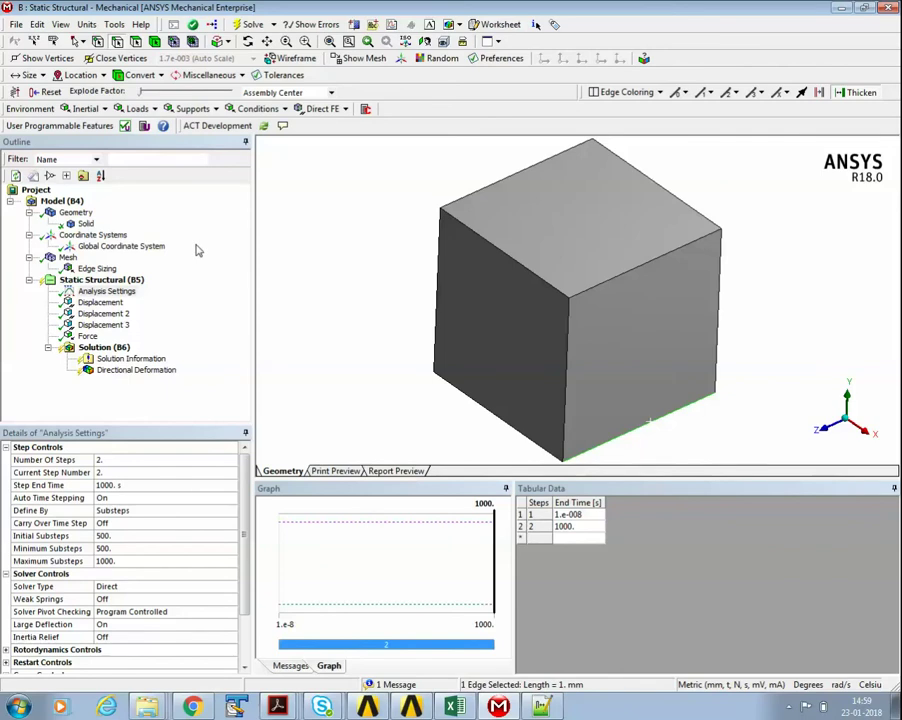
{"action": "left_click", "coordinate": [144, 127]}
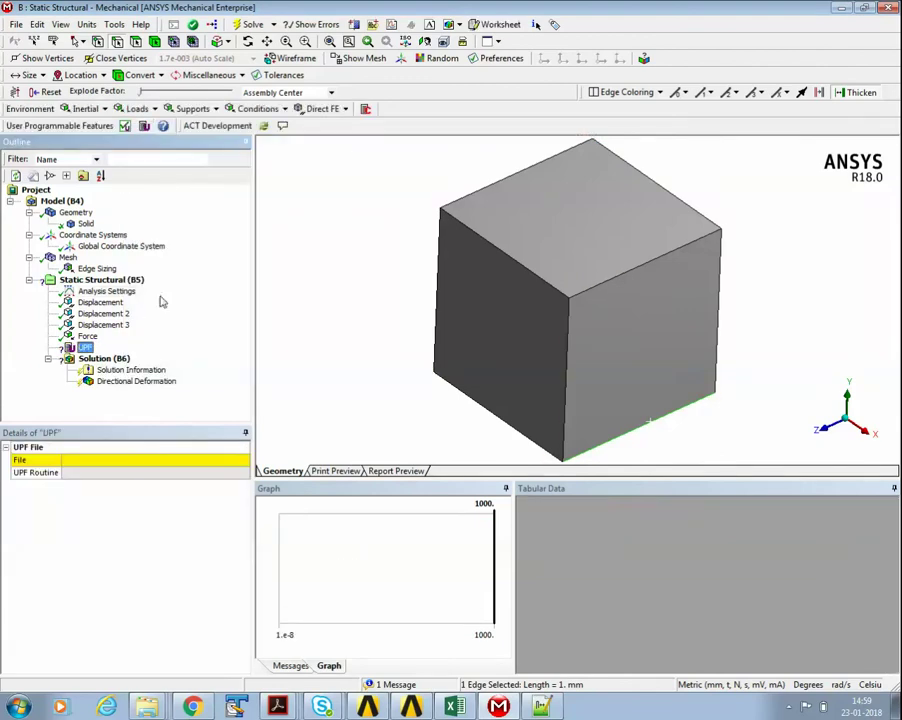
{"action": "left_click", "coordinate": [157, 463]}
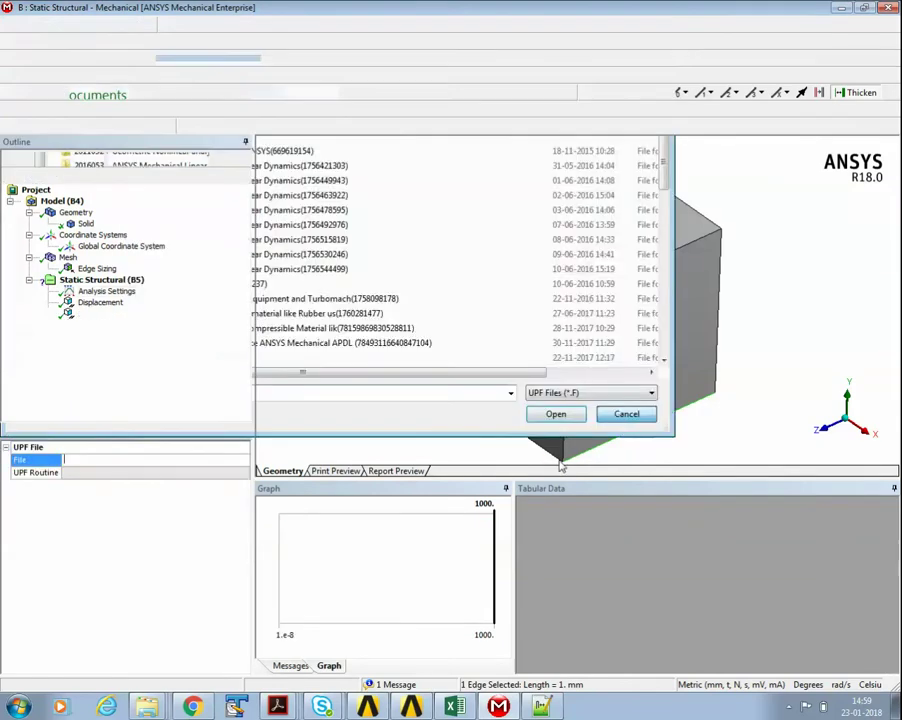
{"action": "key", "text": "Escape"}
{"action": "mouse_move", "coordinate": [147, 707]}
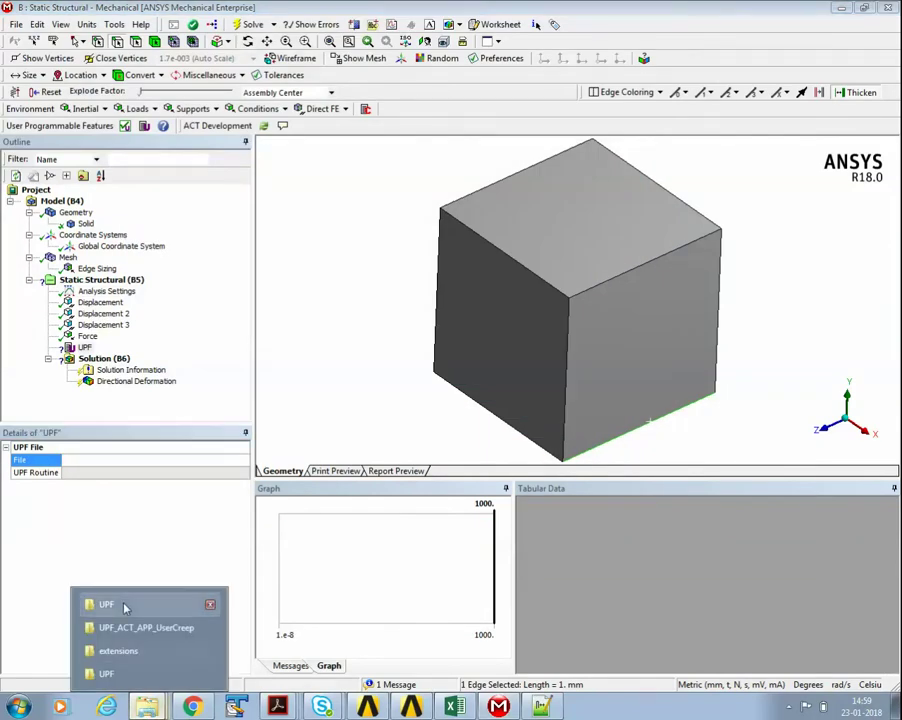
{"action": "left_click", "coordinate": [157, 460]}
{"action": "double_click", "coordinate": [103, 127]}
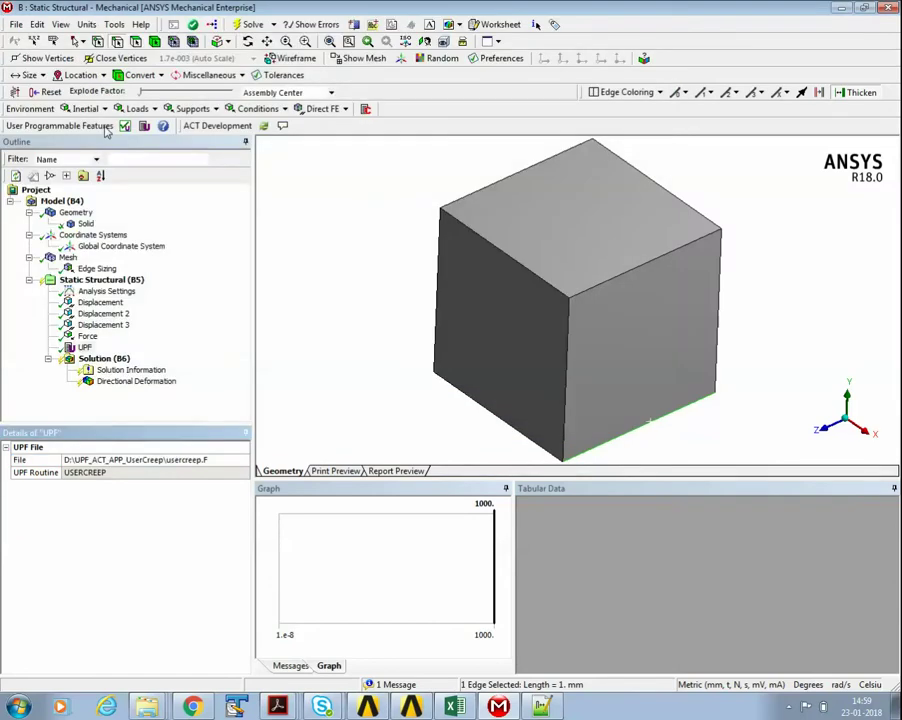
Delete the Force load from Static Structural.
{"action": "left_click", "coordinate": [89, 337]}
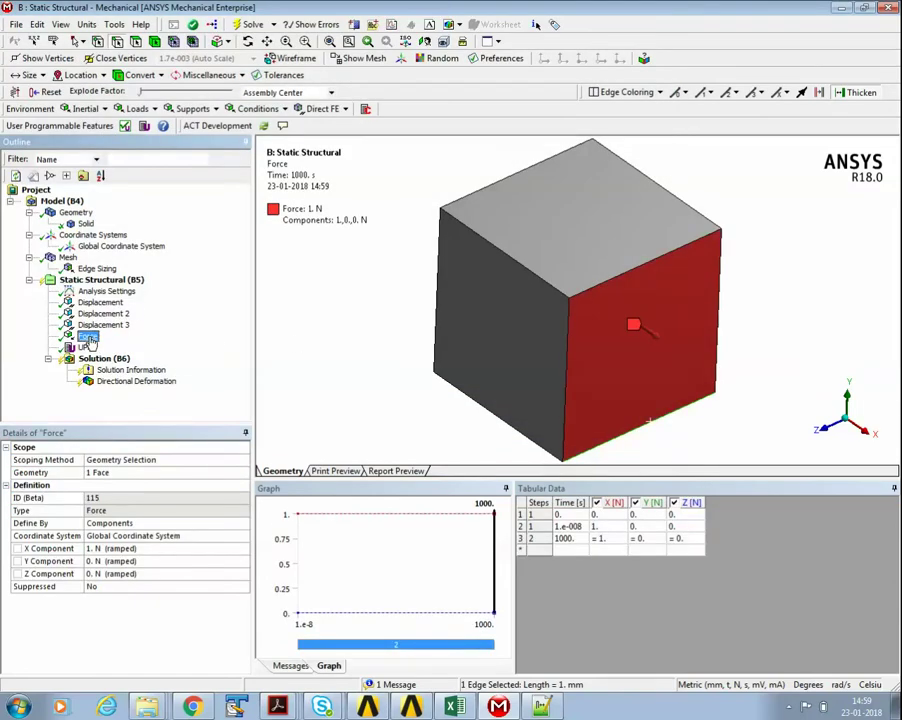
{"action": "right_click", "coordinate": [88, 340]}
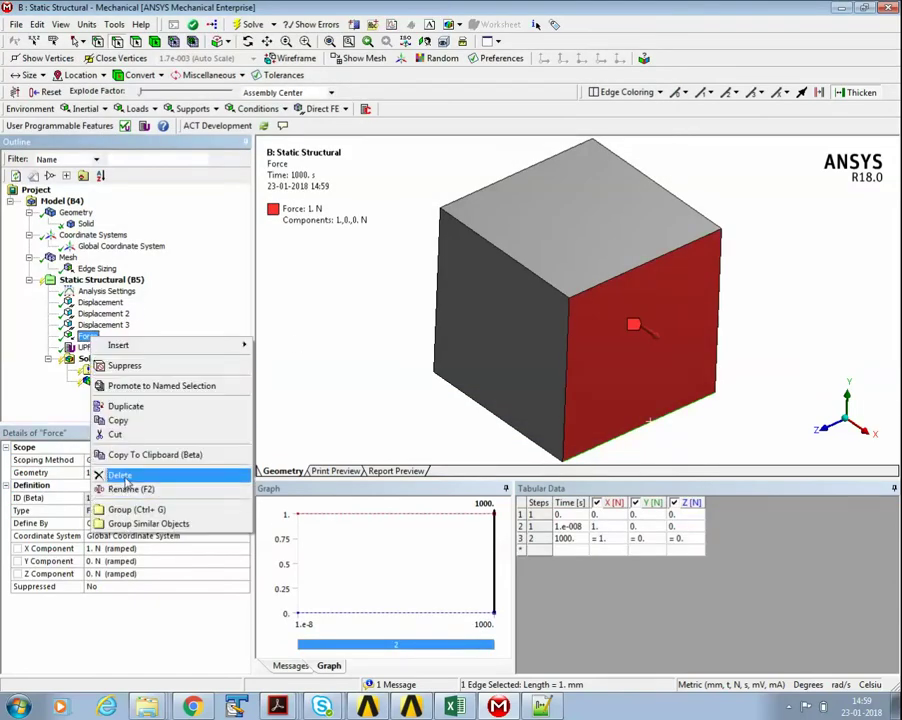
{"action": "left_click", "coordinate": [130, 475]}
{"action": "left_click", "coordinate": [450, 404]}
Check the number of steps defined in the Analysis Settings.
{"action": "left_click", "coordinate": [106, 291]}
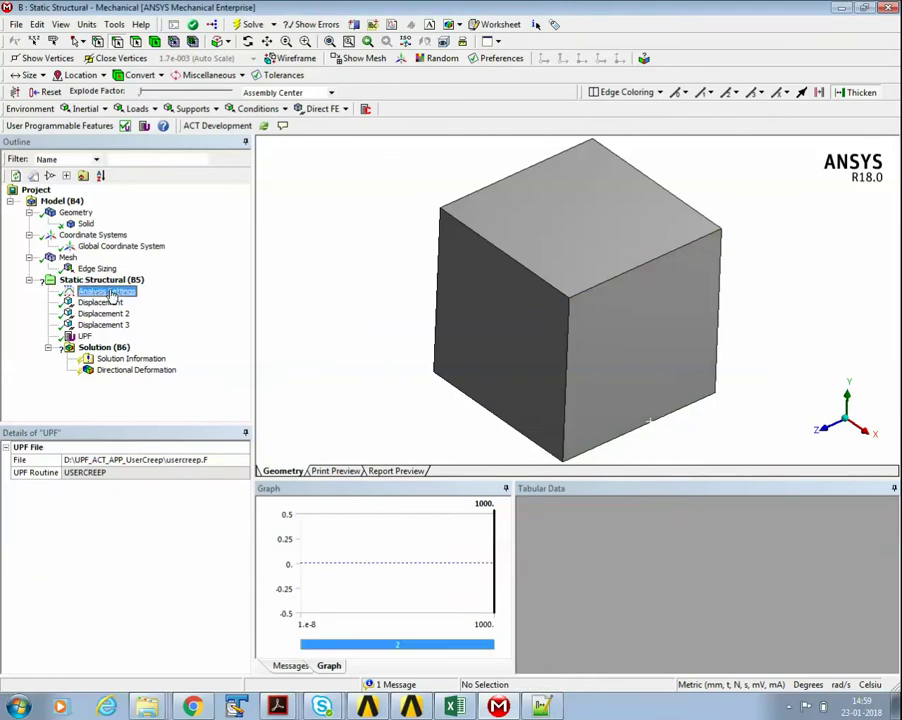
{"action": "left_click", "coordinate": [110, 461]}
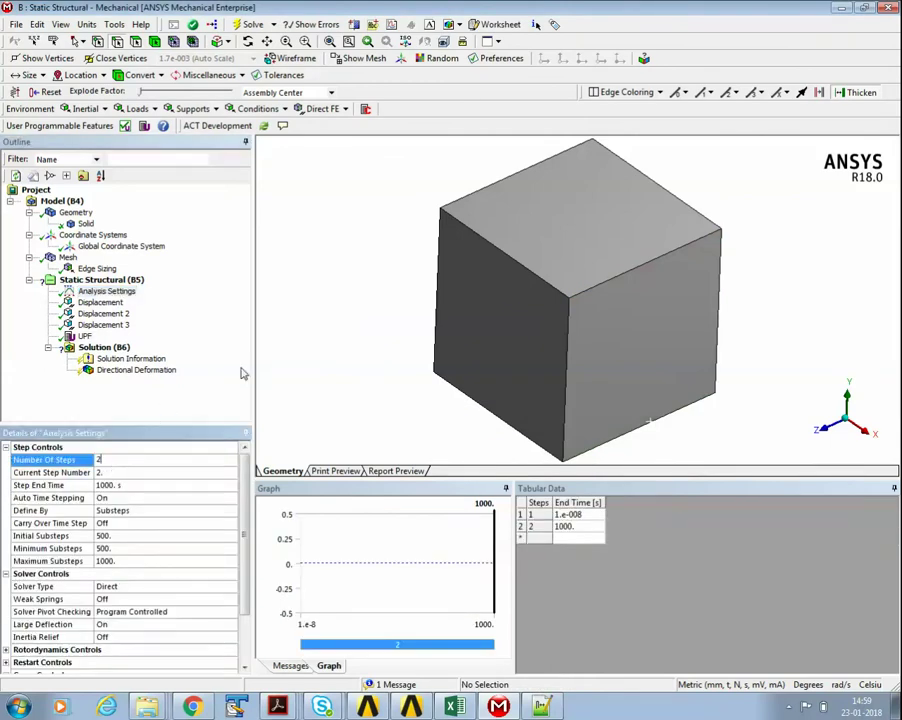
{"action": "left_click", "coordinate": [210, 332]}
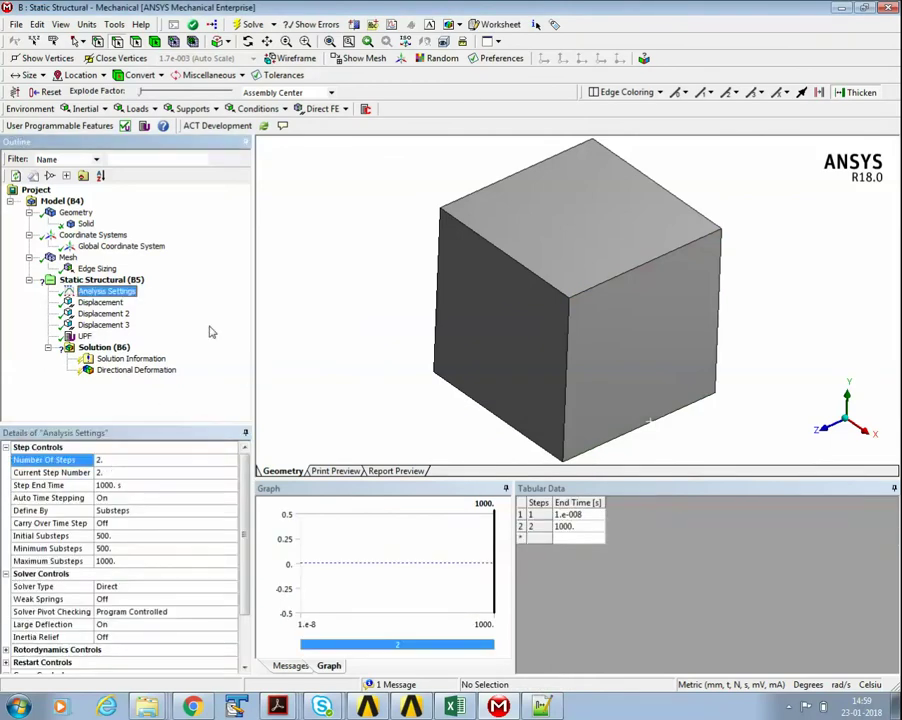
Insert a Displacement under Static Structural and scope it to the cube face on the positive X side.
{"action": "right_click", "coordinate": [110, 280]}
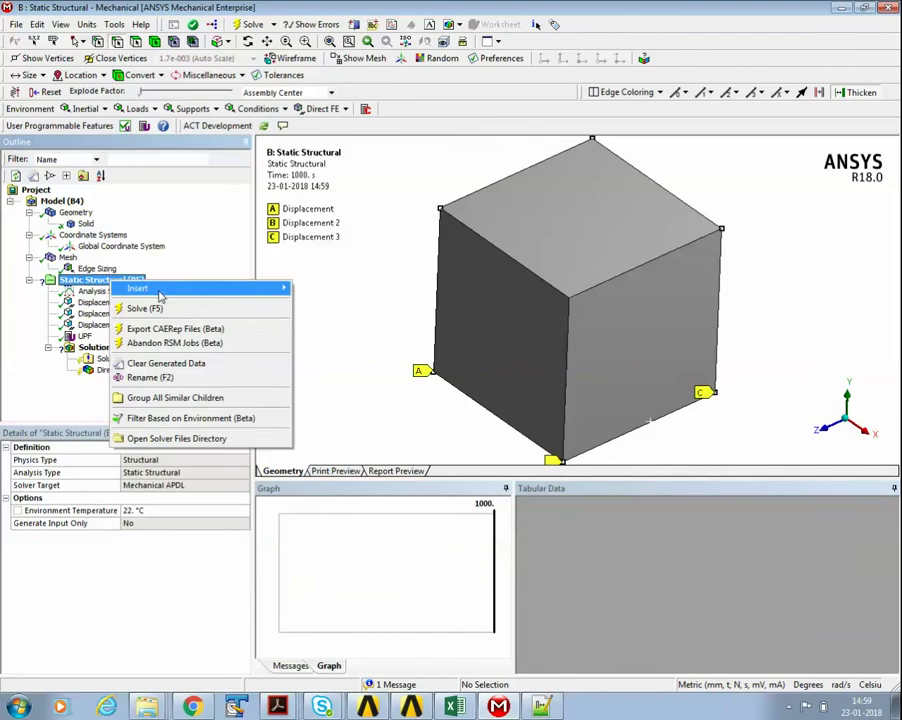
{"action": "mouse_move", "coordinate": [140, 288]}
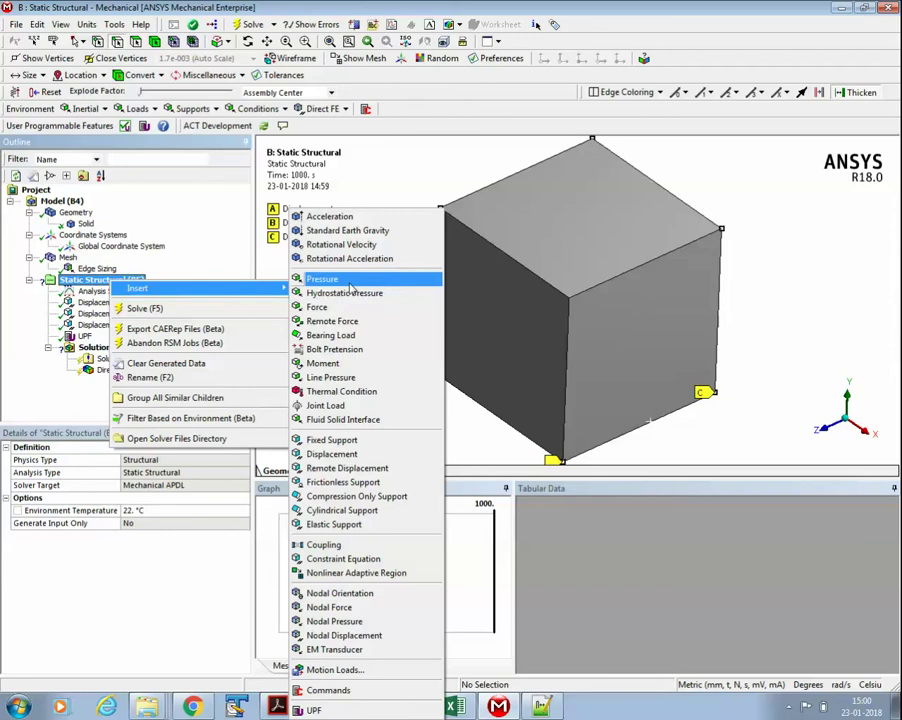
{"action": "left_click", "coordinate": [331, 454]}
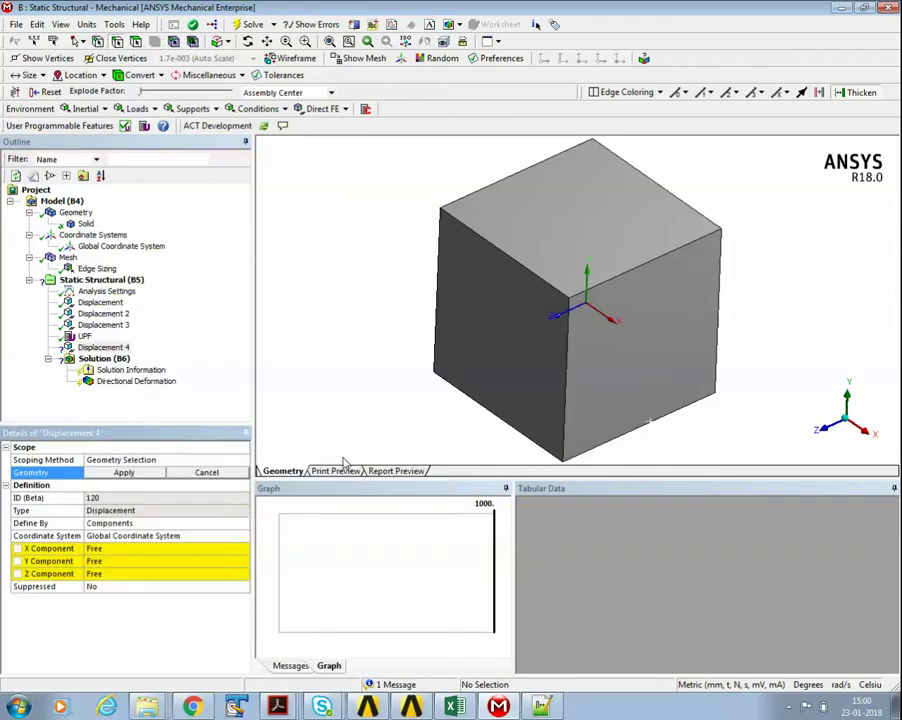
{"action": "left_click", "coordinate": [130, 548]}
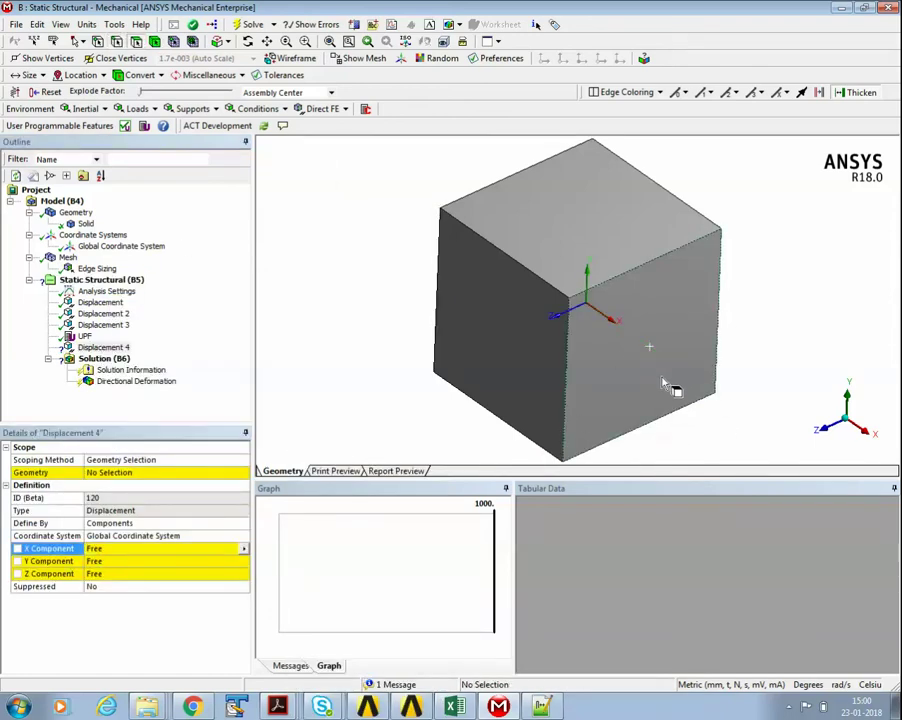
{"action": "left_click", "coordinate": [651, 373]}
{"action": "left_click", "coordinate": [102, 548]}
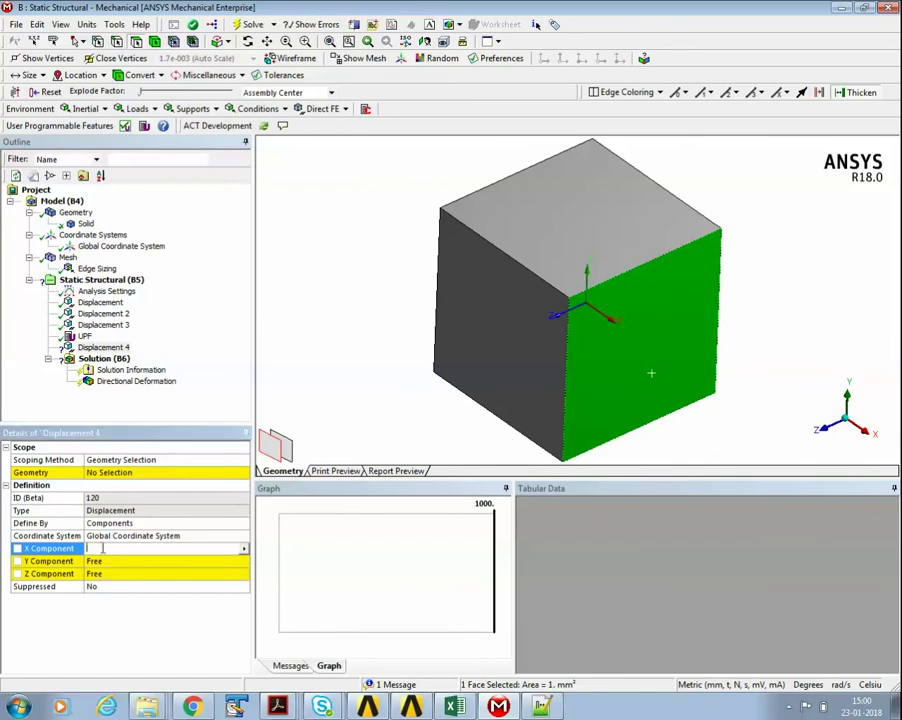
{"action": "left_click", "coordinate": [112, 474]}
{"action": "left_click", "coordinate": [112, 473]}
Set the X component of the new displacement to 0.001 mm.
{"action": "left_click", "coordinate": [120, 548]}
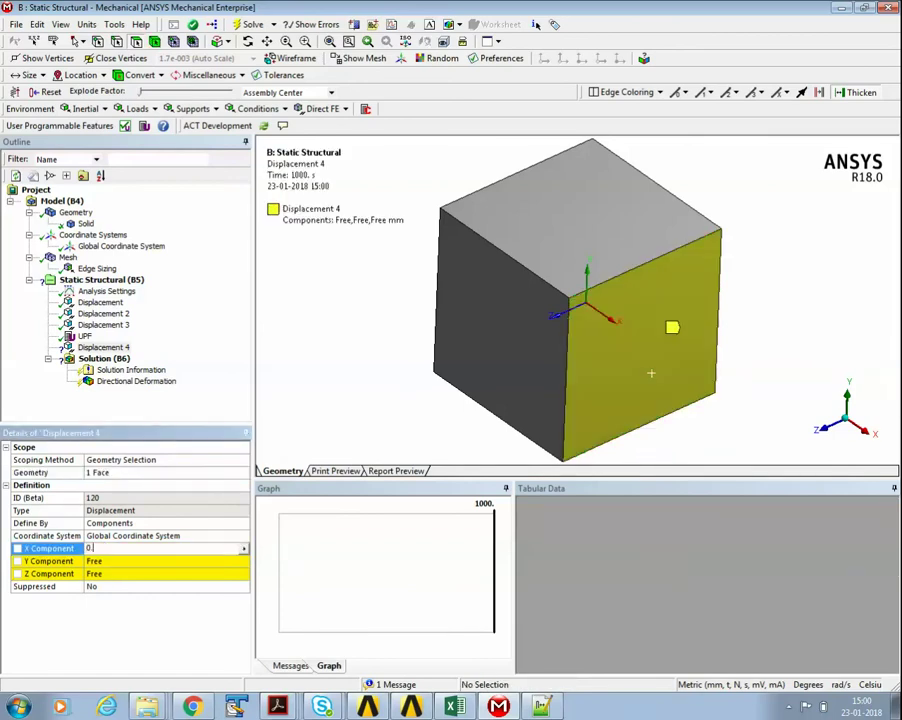
{"action": "type", "text": "0.001"}
{"action": "key", "text": "Return"}
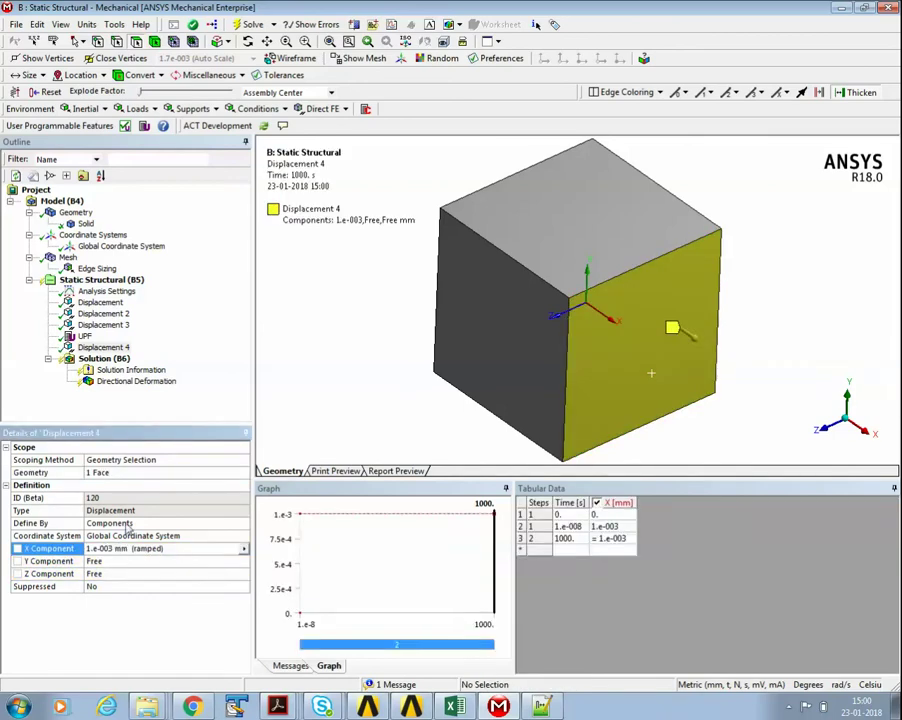
Check the applied displacement against the initial strain εo in Verification.xlsx in Excel, and return to ANSYS Mechanical.
{"action": "key", "text": "alt+Tab"}
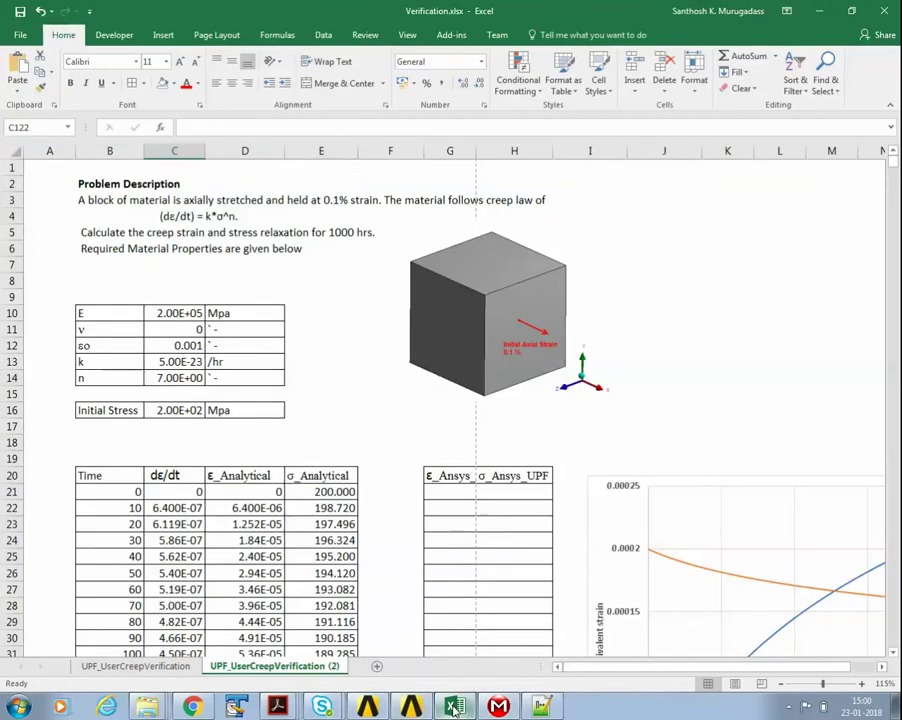
{"action": "left_click", "coordinate": [186, 345]}
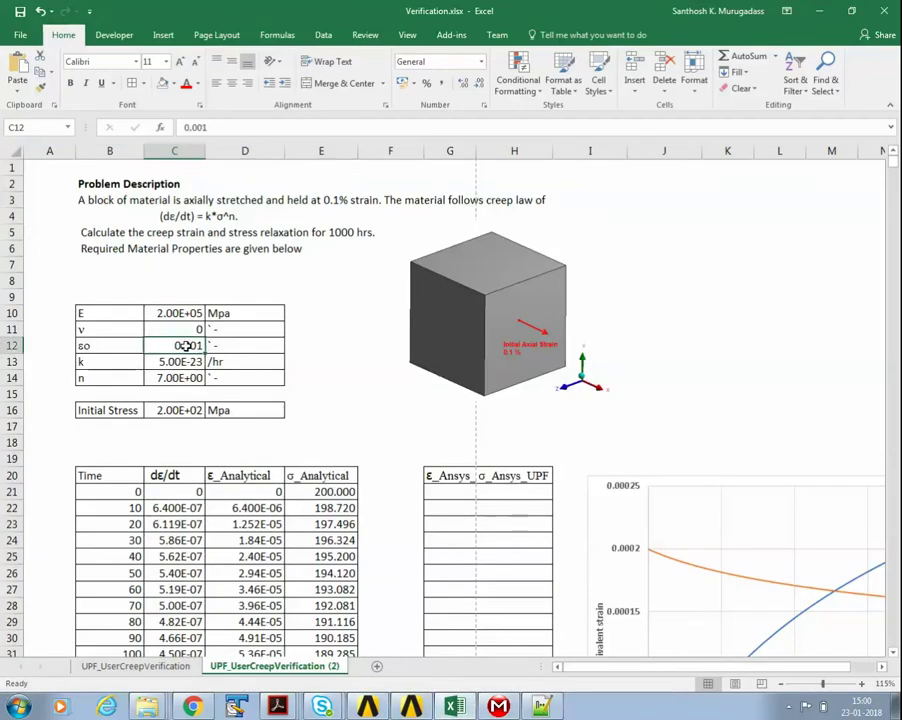
{"action": "left_click", "coordinate": [828, 10]}
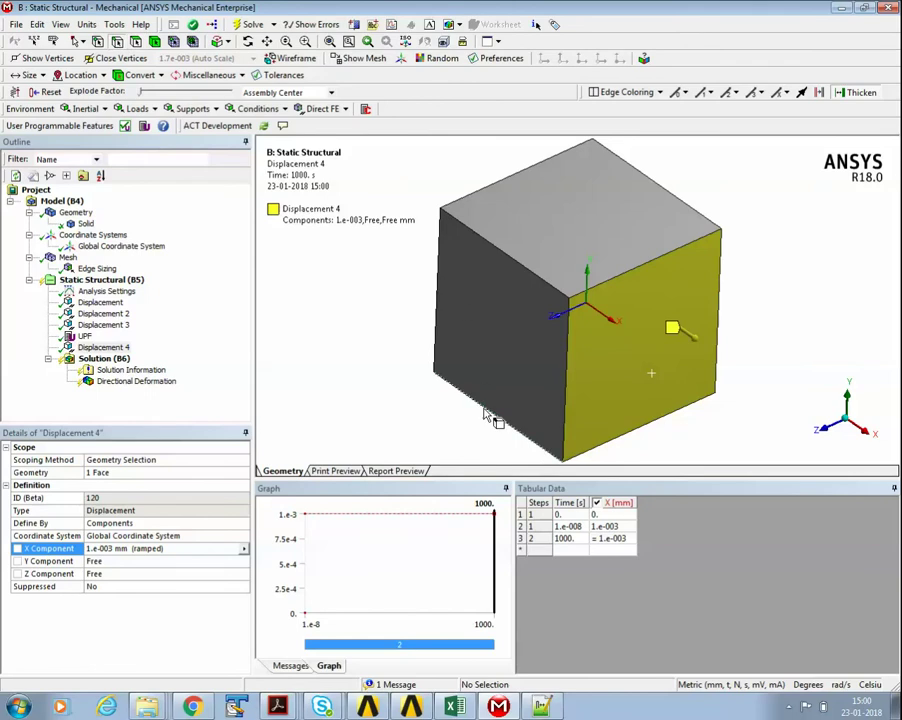
{"action": "left_click", "coordinate": [487, 413]}
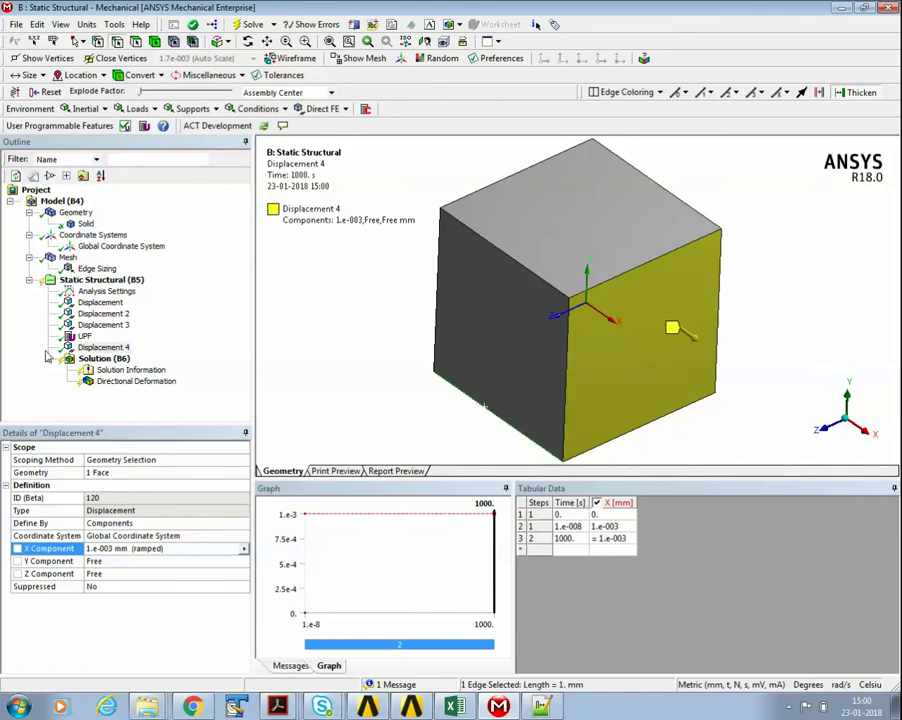
Make step 1 current in the Analysis Settings and inspect its step end time.
{"action": "left_click", "coordinate": [108, 291]}
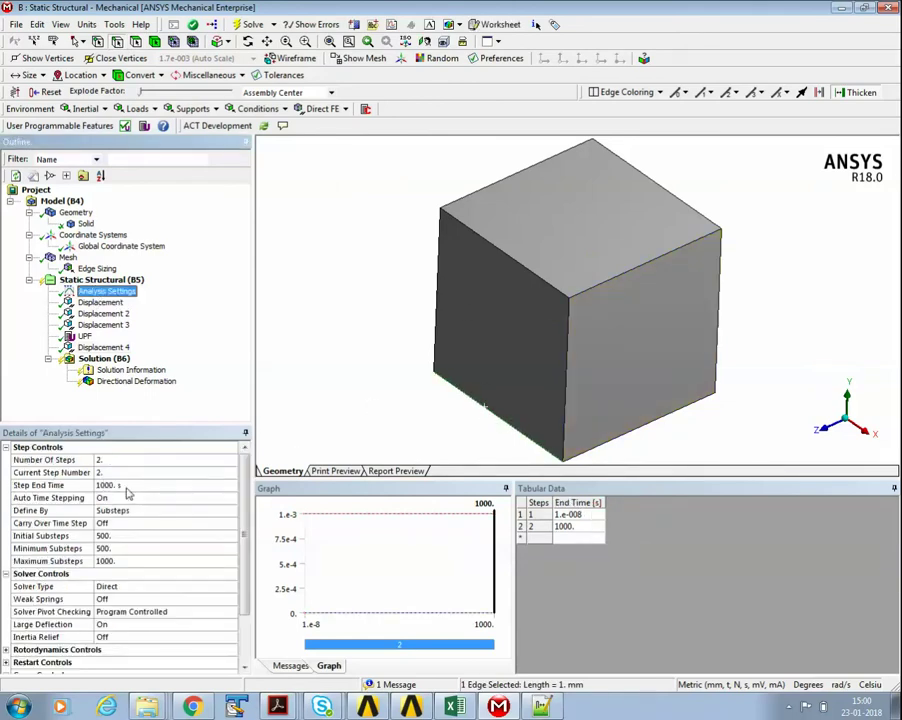
{"action": "left_click", "coordinate": [104, 463]}
{"action": "left_click", "coordinate": [106, 472]}
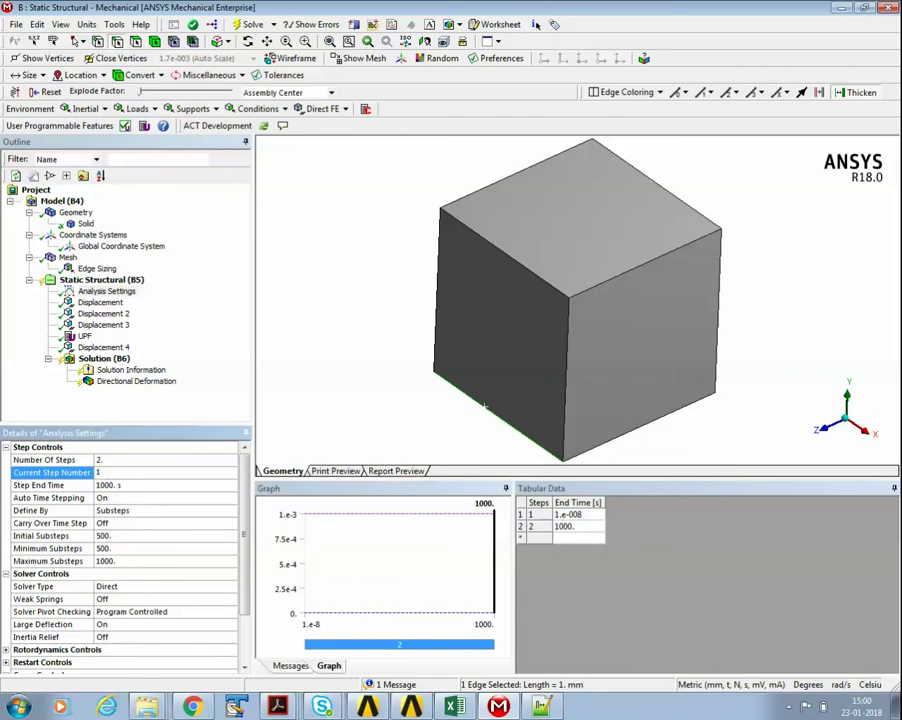
{"action": "type", "text": "1"}
{"action": "key", "text": "Return"}
{"action": "left_click", "coordinate": [130, 485]}
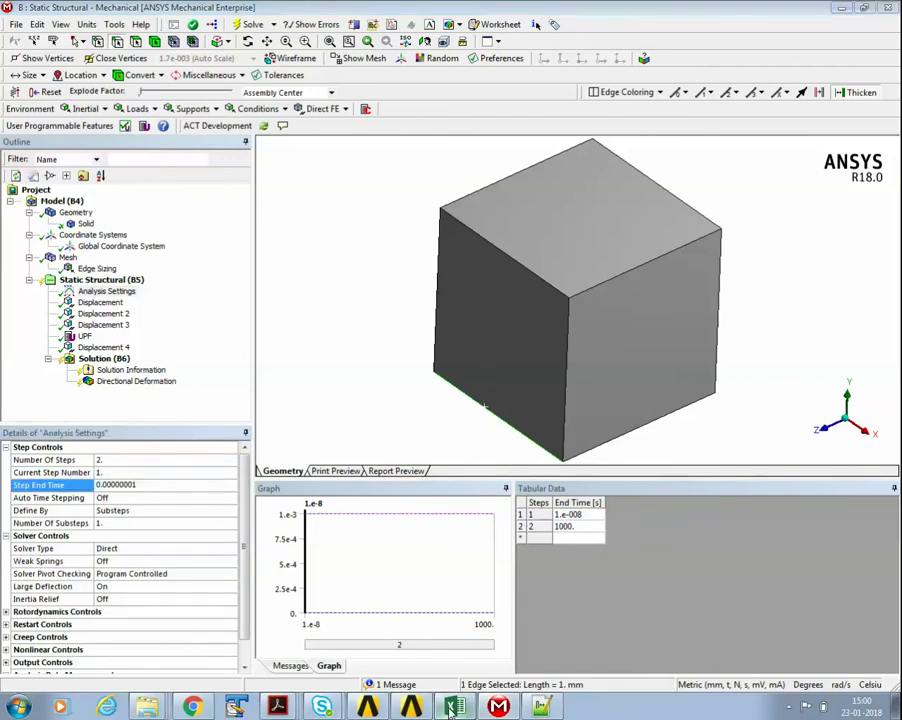
Switch to Verification.xlsx in Excel, review the initial stress calculation and analytical results table, and return to ANSYS Mechanical.
{"action": "key", "text": "alt+Tab"}
{"action": "left_click", "coordinate": [190, 408]}
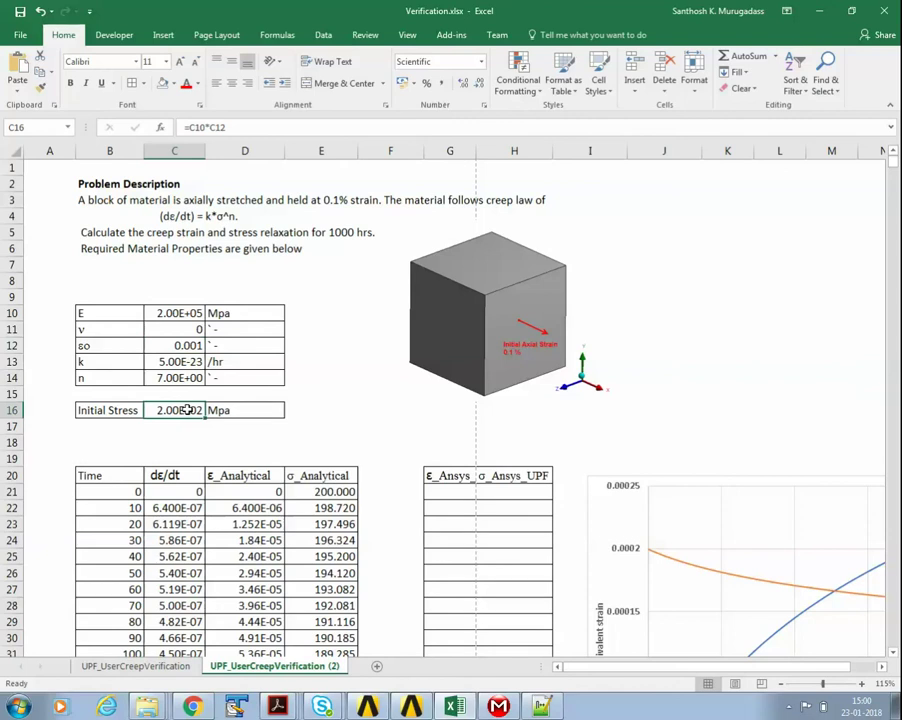
{"action": "scroll", "coordinate": [190, 407], "scroll_direction": "down", "scroll_amount": 4}
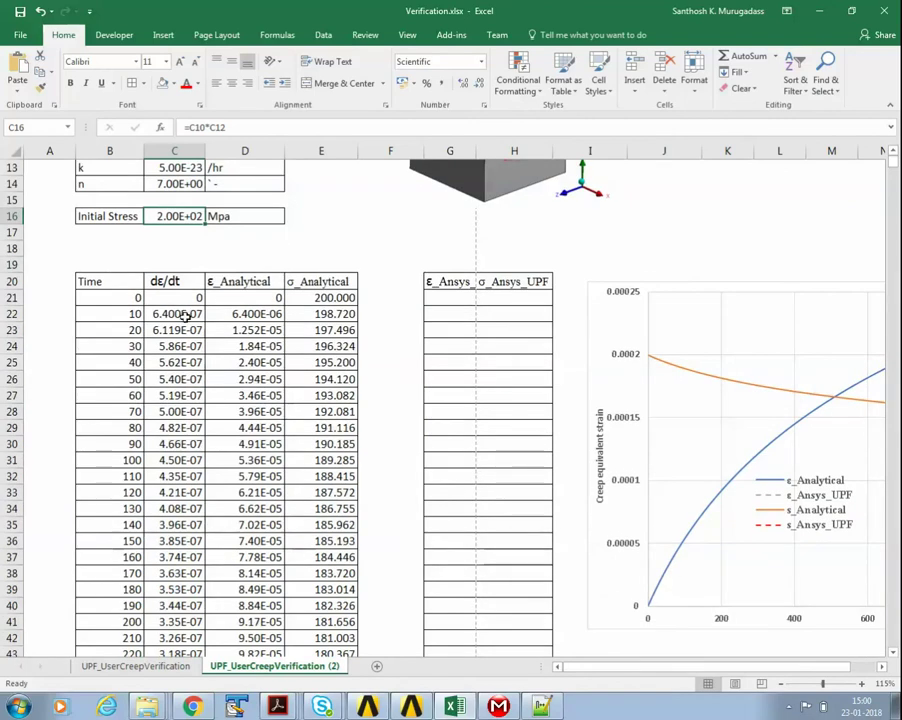
{"action": "key", "text": "super+Down"}
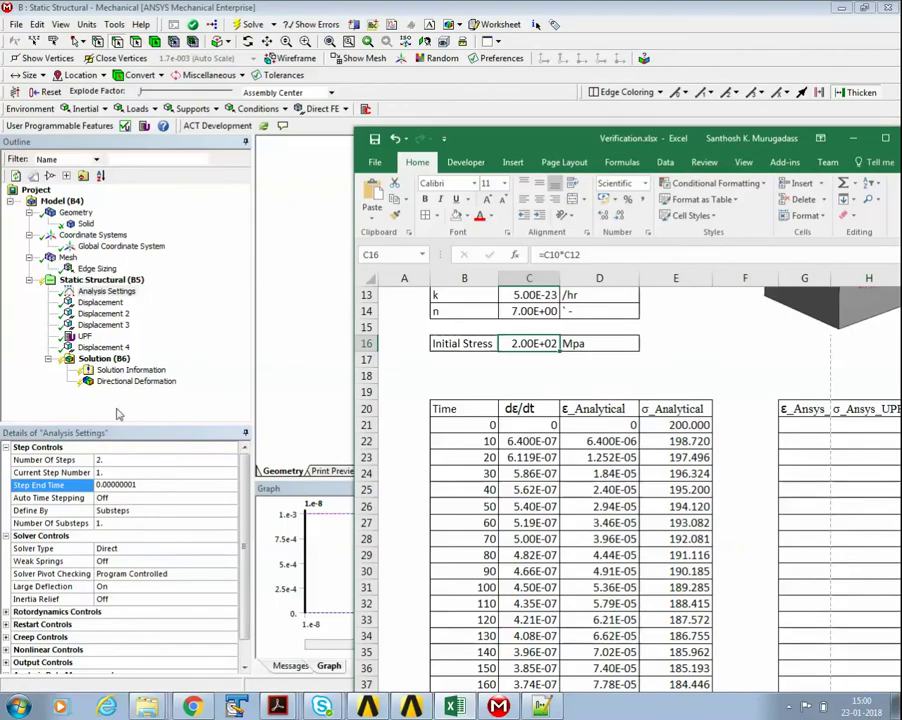
{"action": "key", "text": "super+Down"}
Set the current step number to 2 in the Analysis Settings.
{"action": "left_click", "coordinate": [116, 472]}
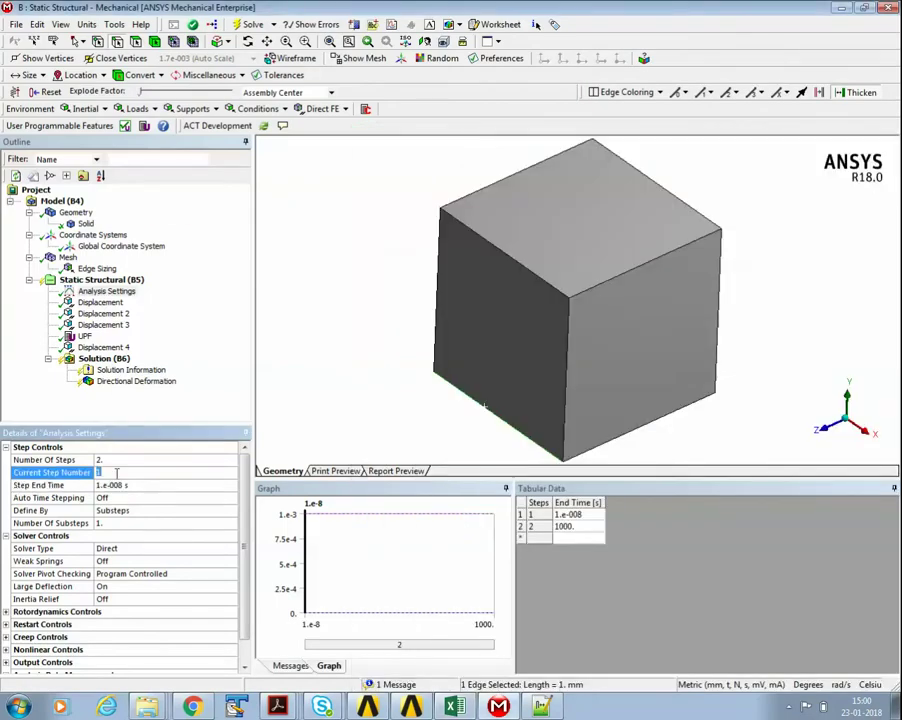
{"action": "type", "text": "2"}
{"action": "key", "text": "Return"}
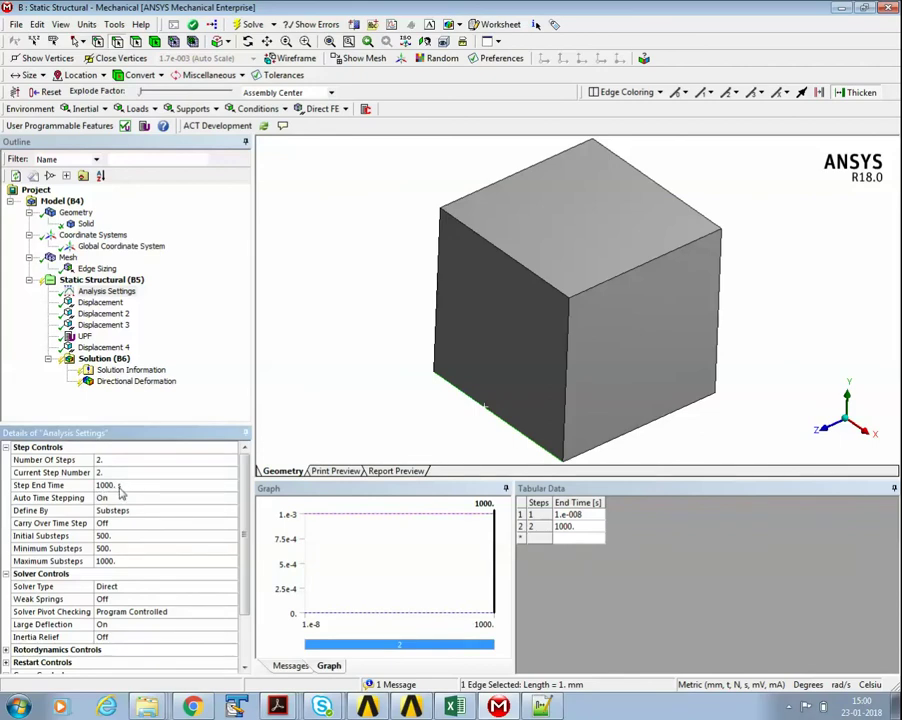
Switch to Verification.xlsx in Excel and examine the required creep duration and the time increments of the analytical table.
{"action": "key", "text": "alt+Tab"}
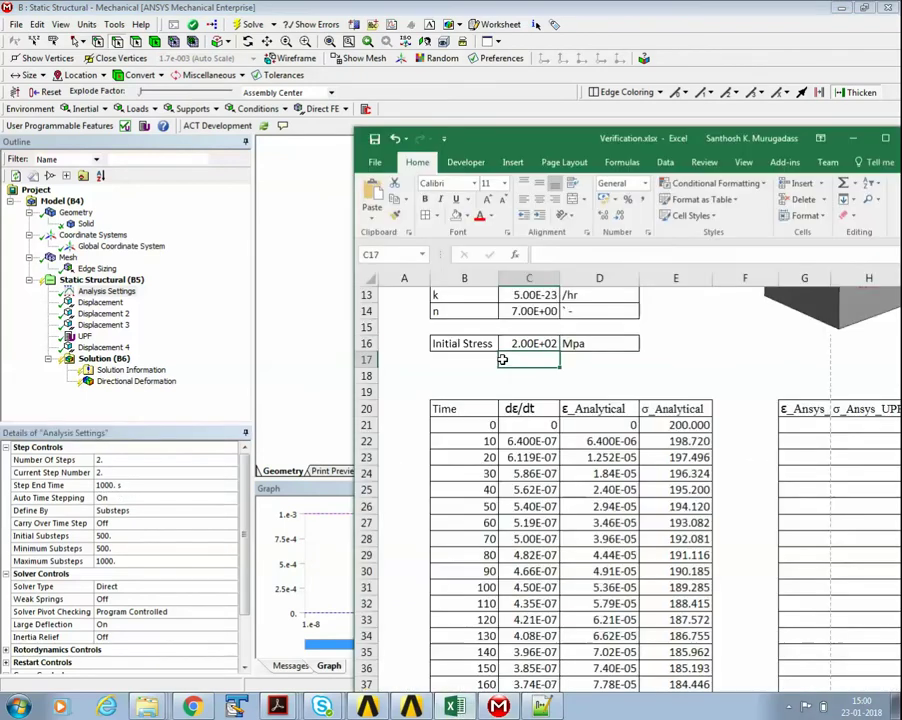
{"action": "scroll", "coordinate": [440, 390], "scroll_direction": "up", "scroll_amount": 2}
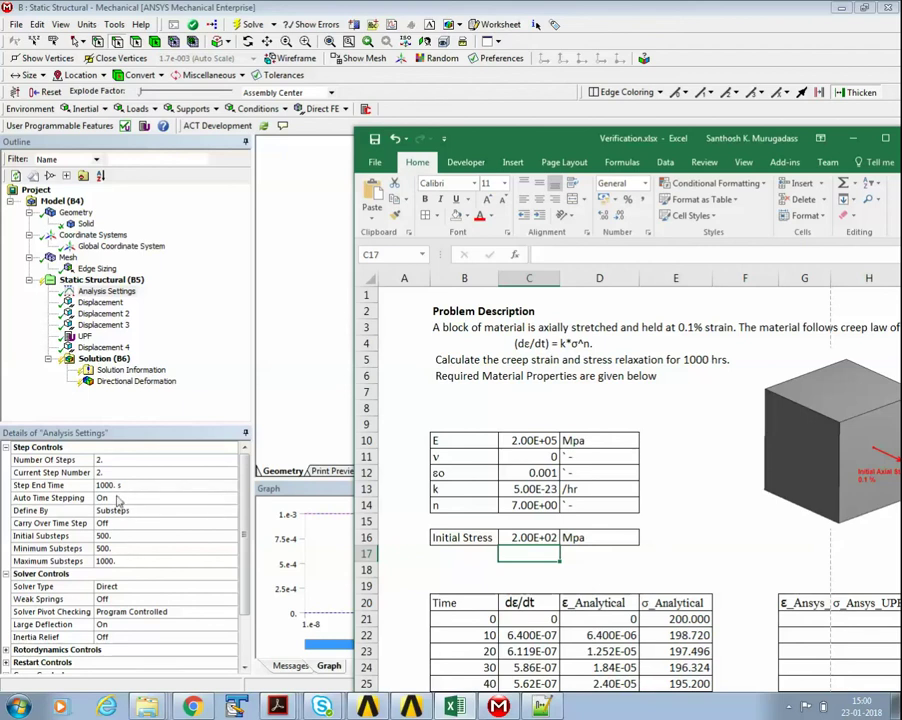
{"action": "key", "text": "Return"}
{"action": "scroll", "coordinate": [480, 640], "scroll_direction": "down", "scroll_amount": 3}
{"action": "left_click", "coordinate": [482, 489]}
{"action": "left_click", "coordinate": [488, 522]}
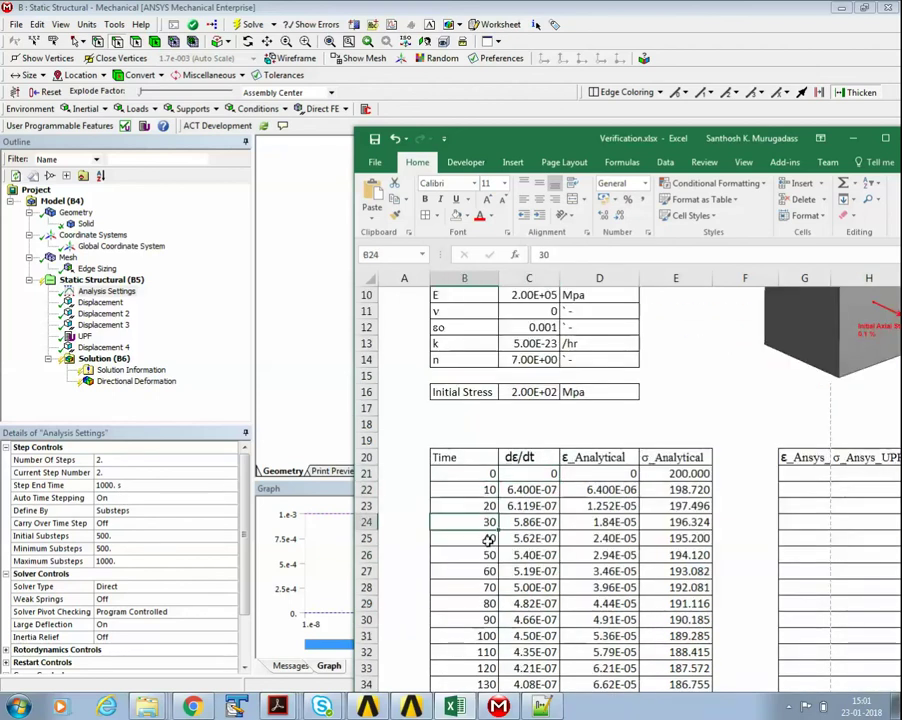
Return to ANSYS Mechanical and set both the initial and minimum substeps of step 2 to 100.
{"action": "left_click", "coordinate": [123, 538]}
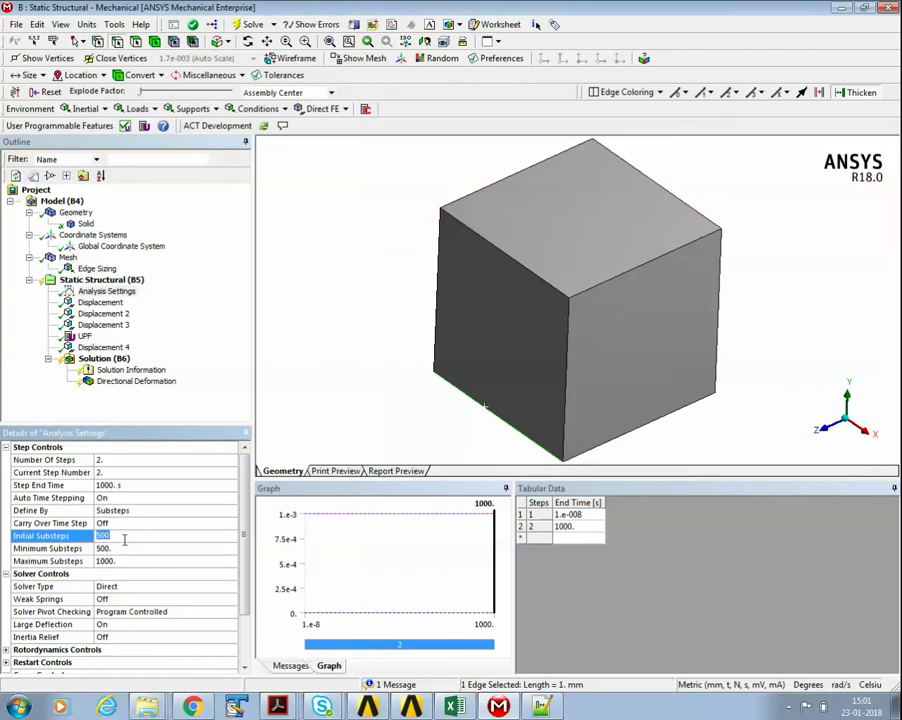
{"action": "type", "text": "100"}
{"action": "left_click", "coordinate": [119, 549]}
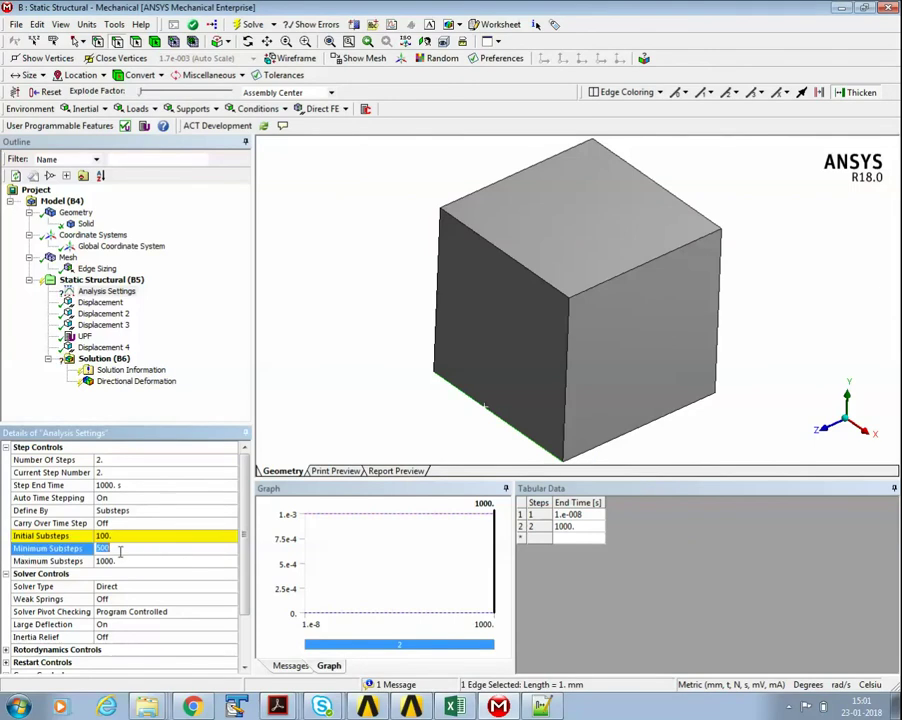
{"action": "type", "text": "100."}
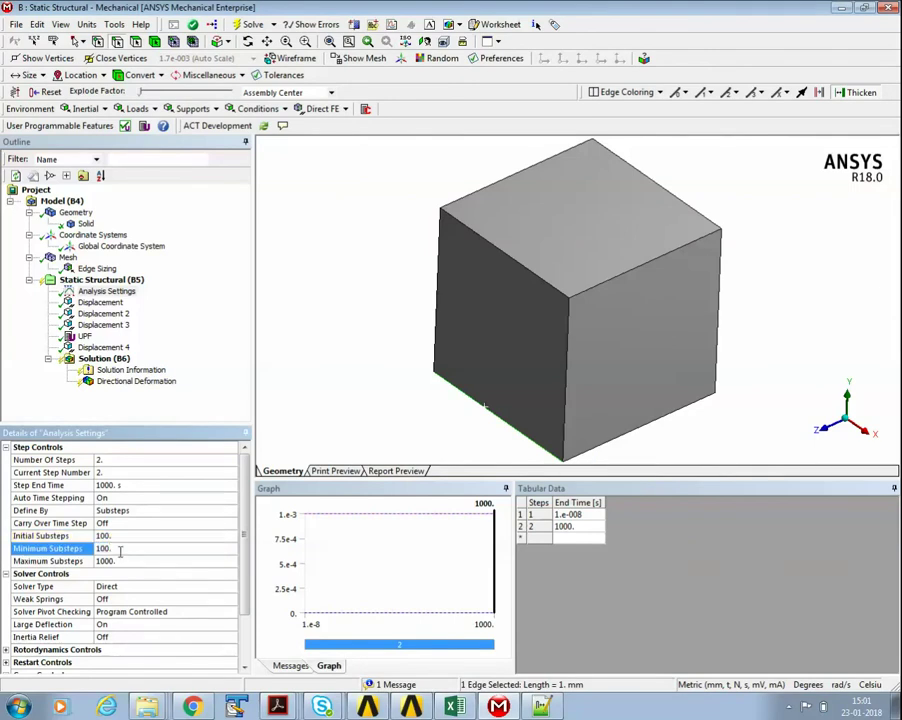
{"action": "left_click", "coordinate": [91, 348]}
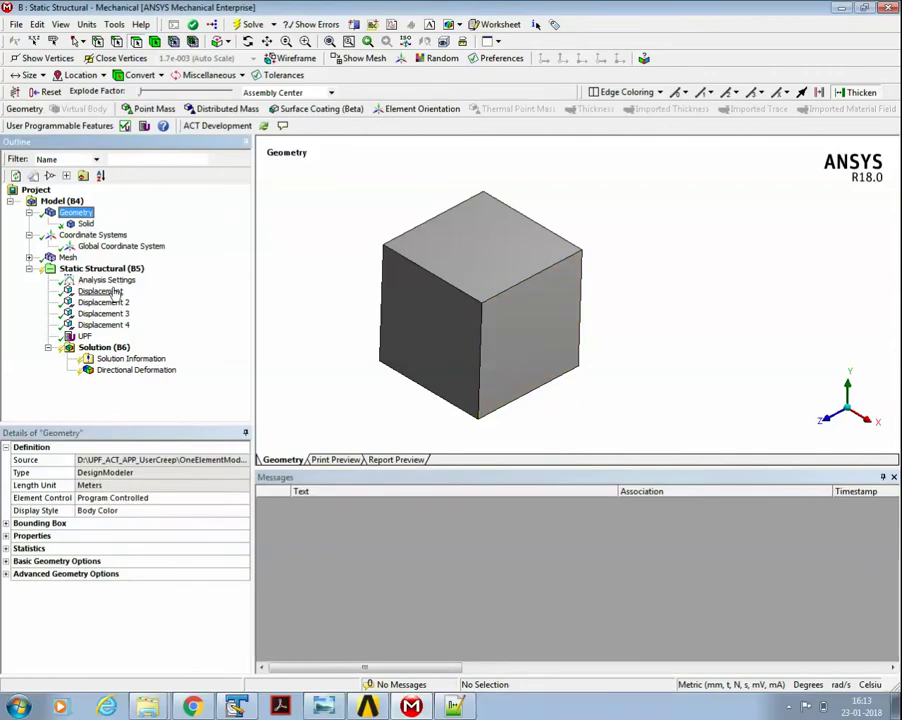
Review the Analysis Settings and examine which strain result types can be inserted under Solution.
{"action": "left_click", "coordinate": [106, 280]}
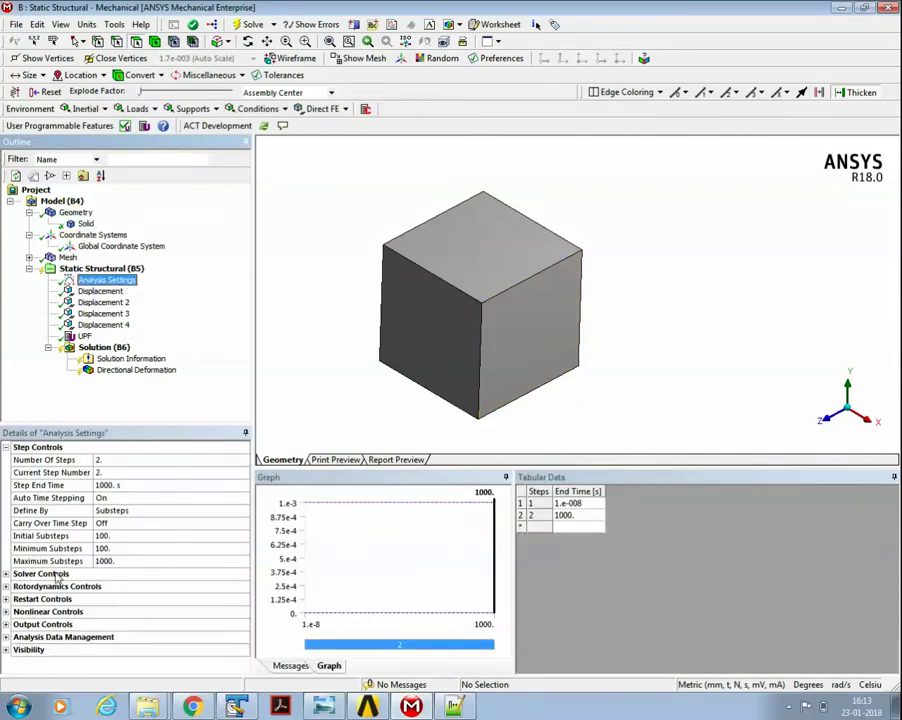
{"action": "left_click", "coordinate": [110, 347]}
{"action": "right_click", "coordinate": [118, 347]}
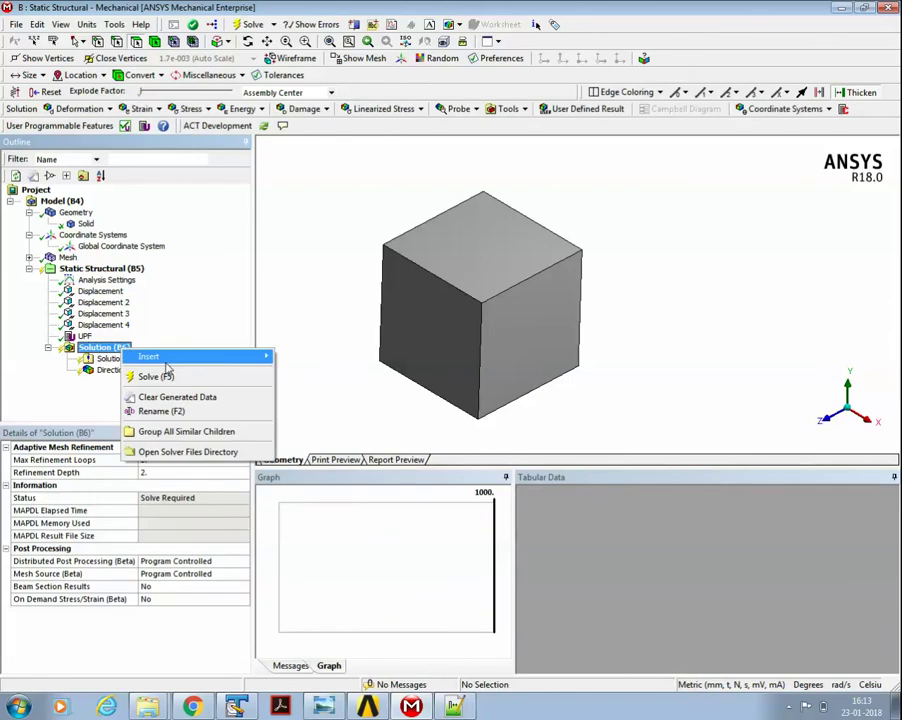
{"action": "mouse_move", "coordinate": [200, 356]}
{"action": "mouse_move", "coordinate": [300, 388]}
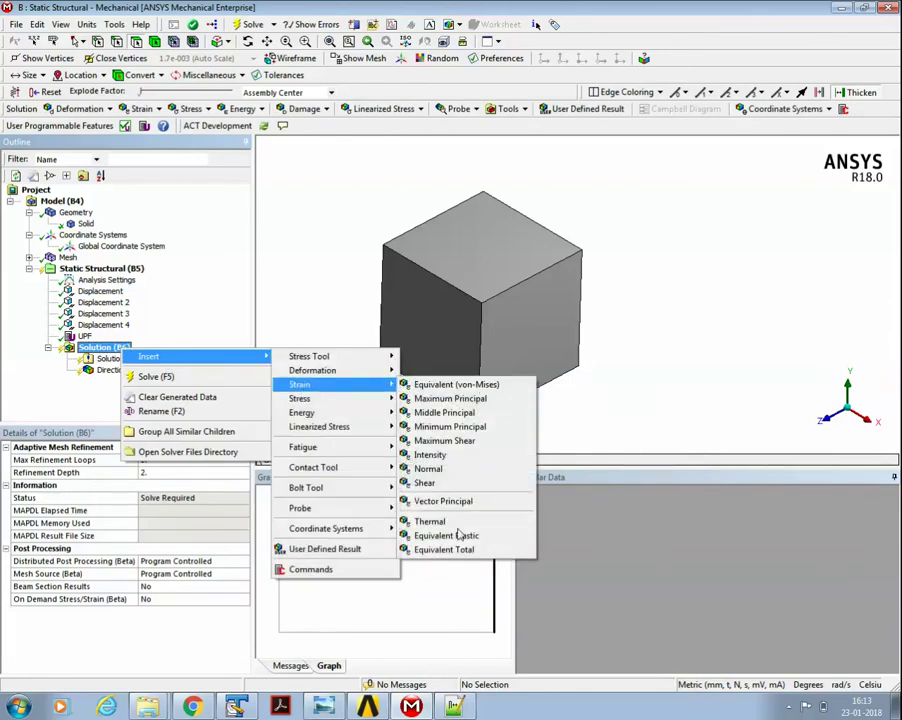
{"action": "left_click", "coordinate": [122, 147]}
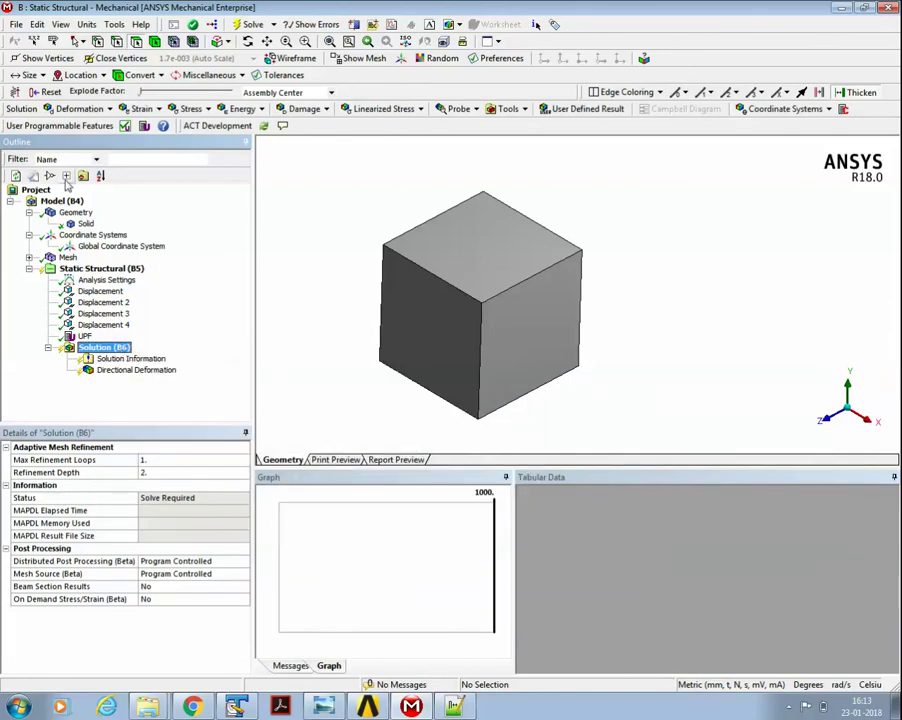
Check the solid body's details, including its material assignment, and switch to Engineering Data in ANSYS Workbench.
{"action": "left_click", "coordinate": [85, 224]}
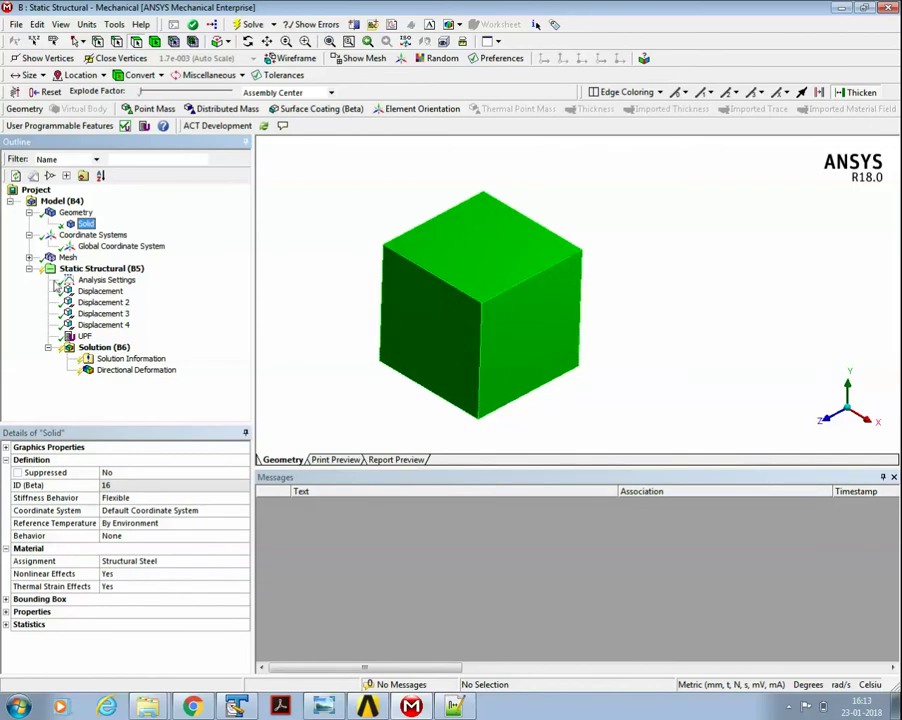
{"action": "left_click", "coordinate": [67, 257]}
{"action": "left_click", "coordinate": [86, 224]}
{"action": "mouse_move", "coordinate": [368, 706]}
{"action": "left_click", "coordinate": [367, 707]}
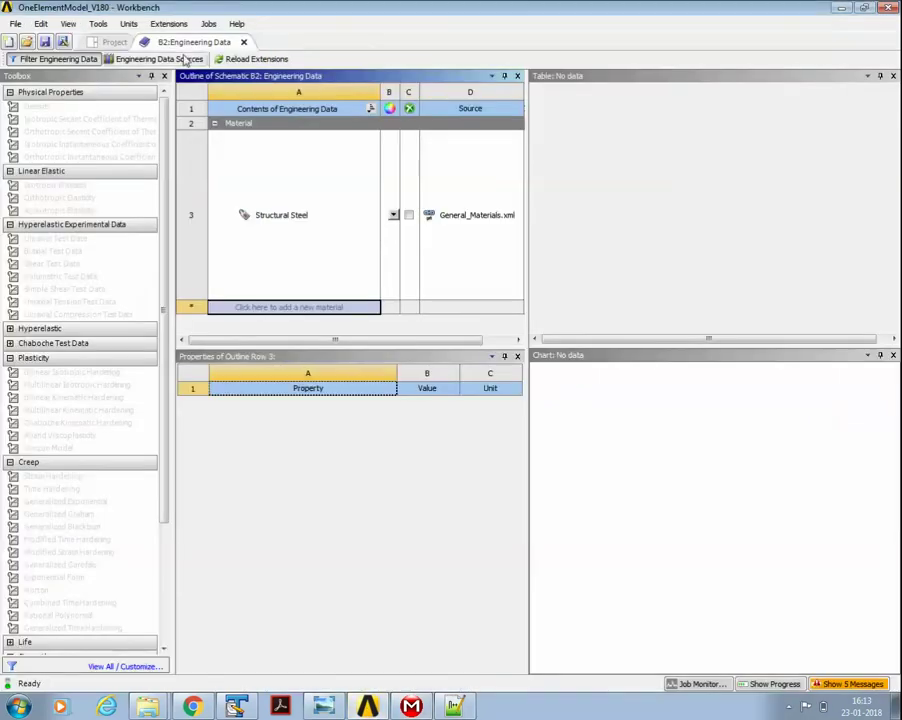
{"action": "left_click", "coordinate": [108, 42]}
{"action": "double_click", "coordinate": [406, 149]}
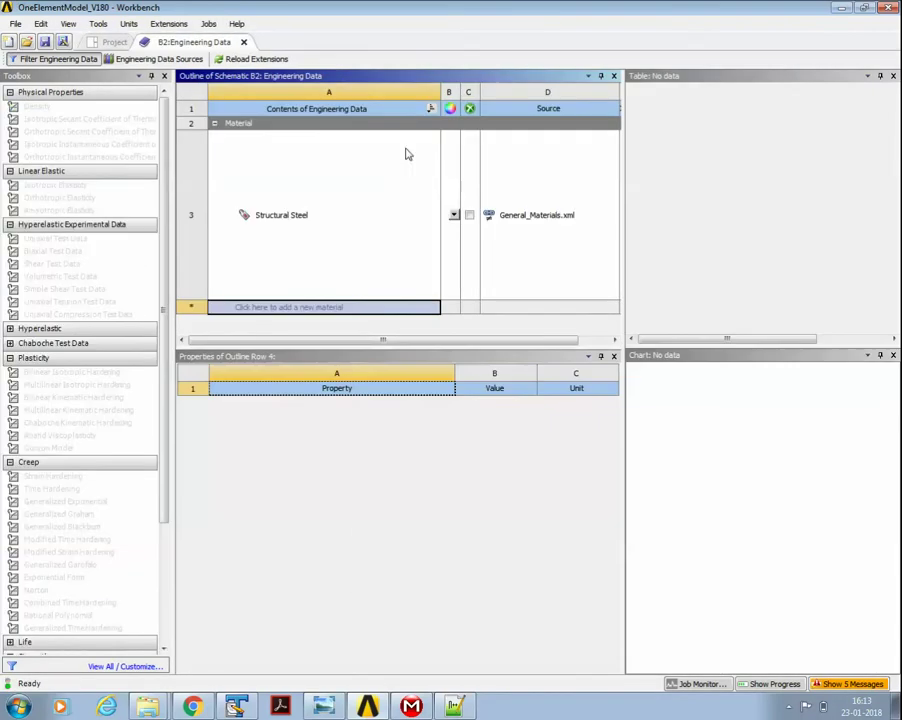
Add a new material named Steel_DummyCreep to the engineering data.
{"action": "left_click", "coordinate": [309, 306]}
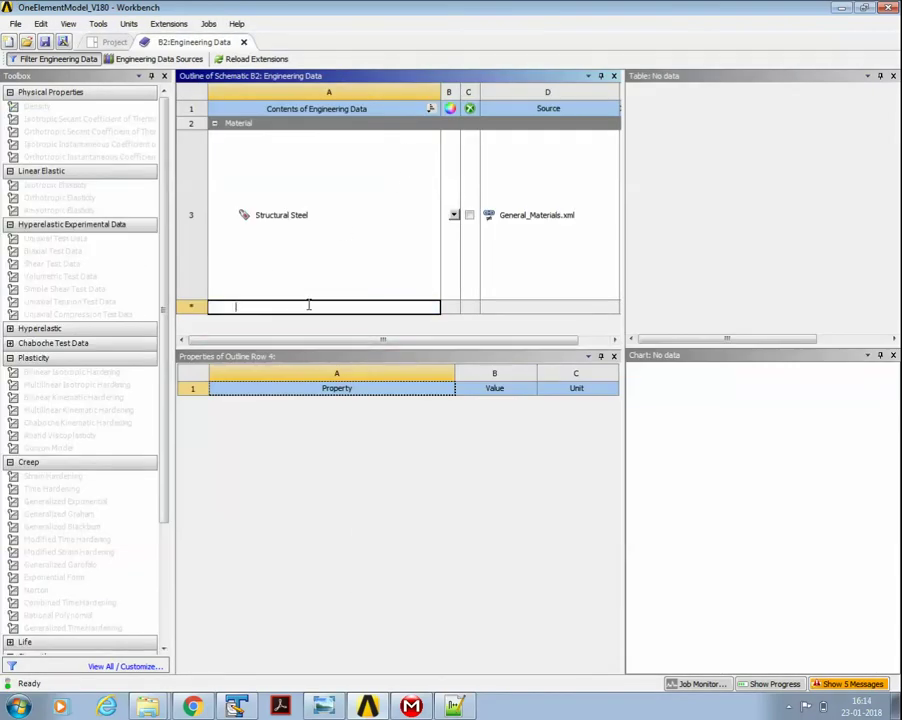
{"action": "type", "text": "Steel_Du"}
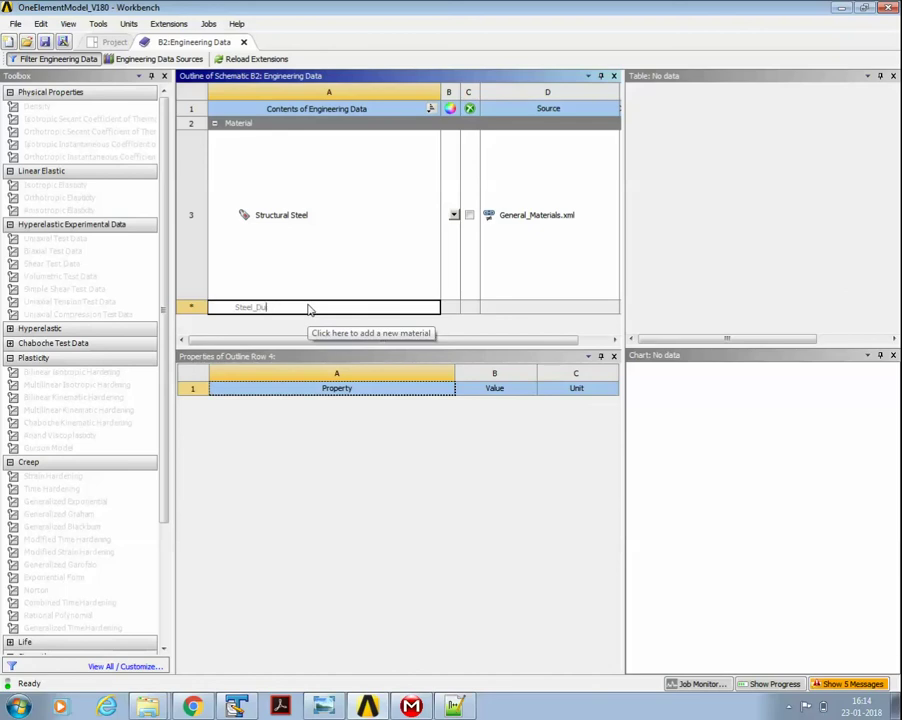
{"action": "type", "text": "mmyCreep"}
{"action": "key", "text": "Return"}
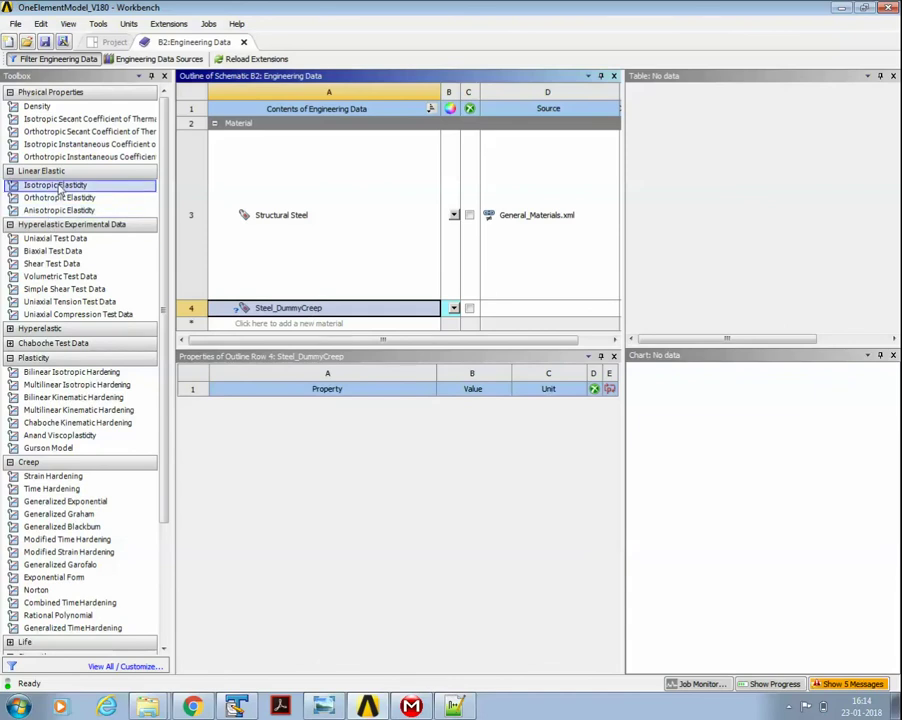
Add Isotropic Elasticity to Steel_DummyCreep with a Young's modulus of 200e3 MPa and a Poisson's ratio of 0.
{"action": "left_click_drag", "start_coordinate": [57, 188], "coordinate": [332, 308]}
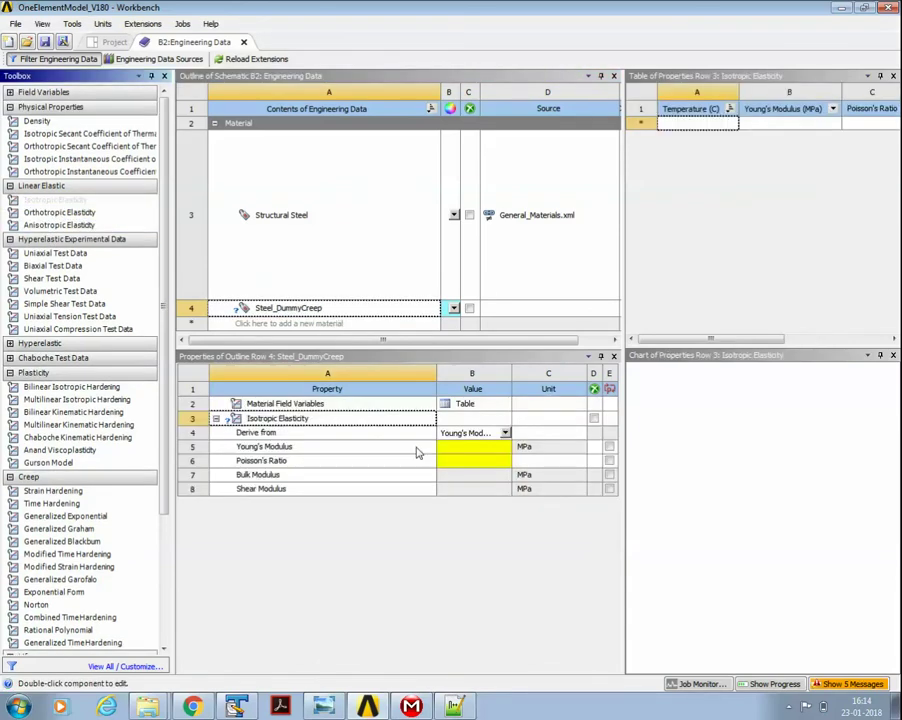
{"action": "left_click", "coordinate": [476, 450]}
{"action": "type", "text": "200"}
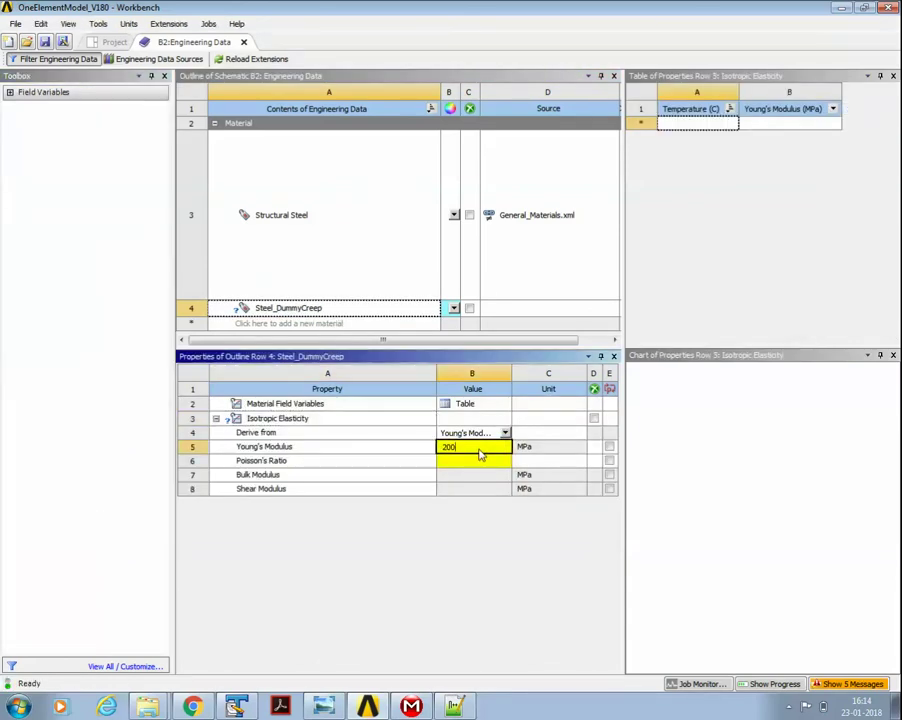
{"action": "type", "text": "e3"}
{"action": "left_click", "coordinate": [474, 460]}
{"action": "type", "text": "0."}
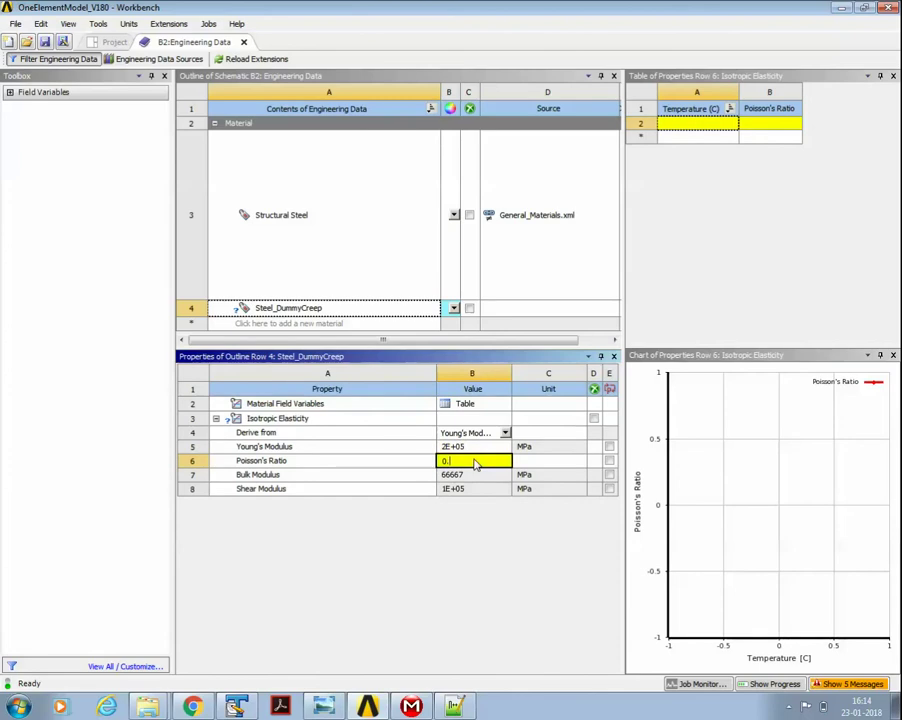
{"action": "key", "text": "Return"}
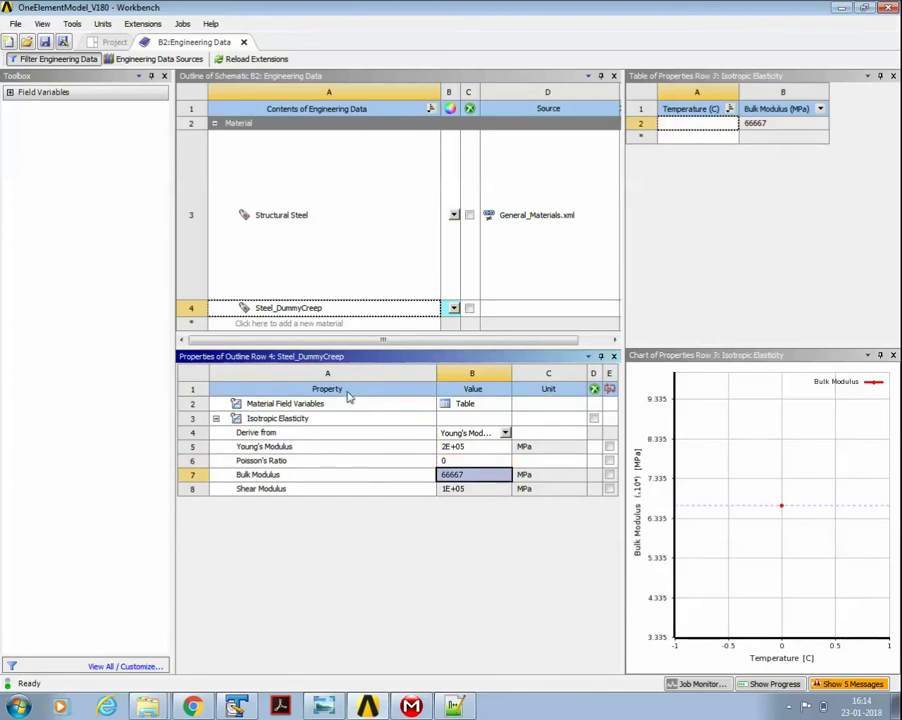
Add Strain Hardening creep to Steel_DummyCreep and set Creep Constants 1 to 4 to 1 each.
{"action": "left_click", "coordinate": [320, 311]}
{"action": "left_click", "coordinate": [300, 311]}
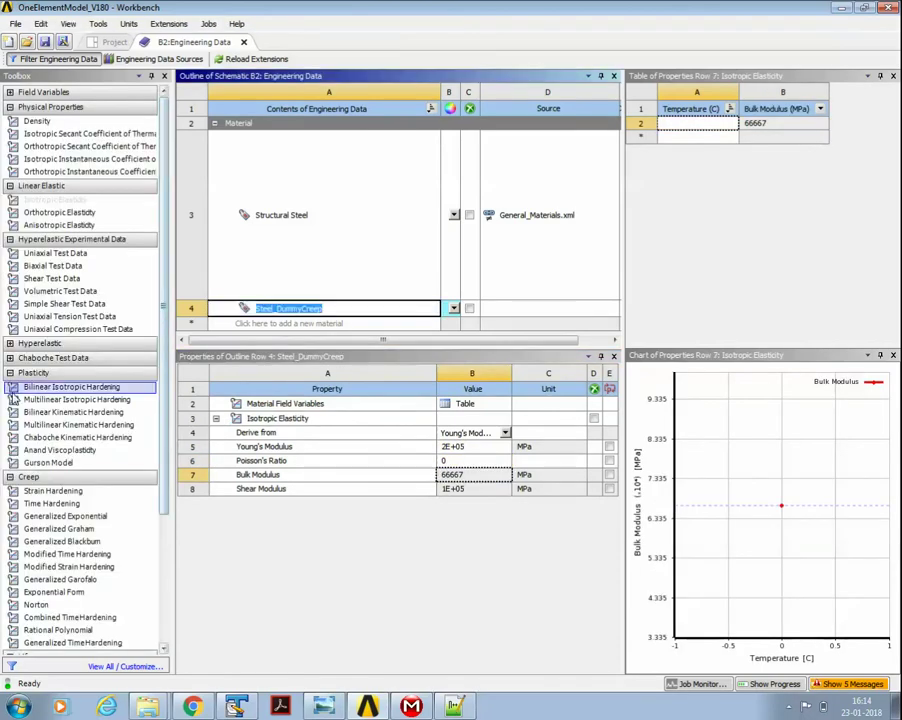
{"action": "left_click_drag", "start_coordinate": [52, 491], "coordinate": [300, 308]}
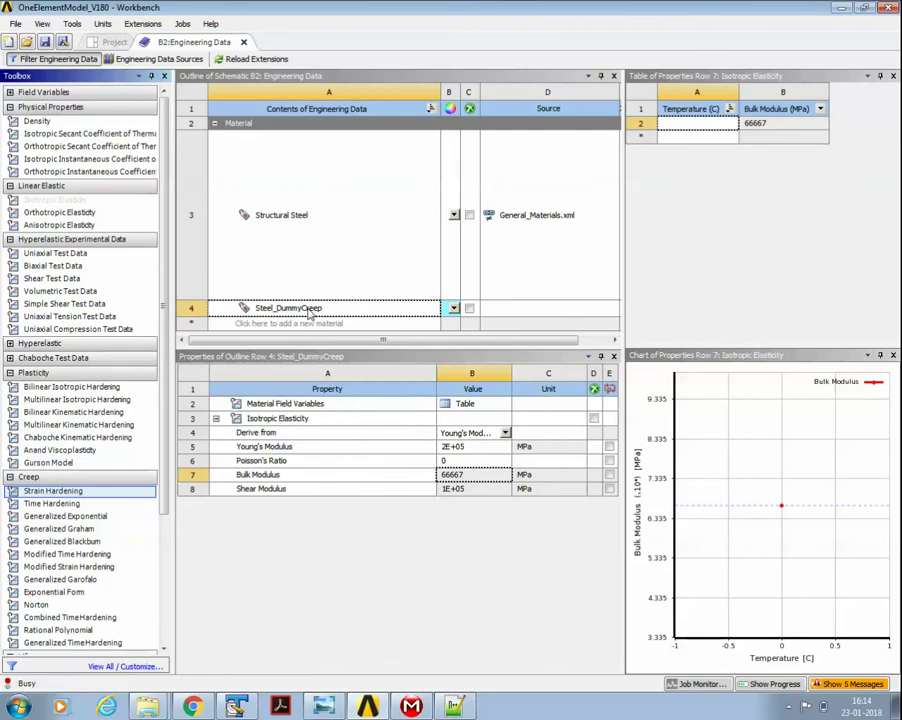
{"action": "left_click", "coordinate": [500, 532]}
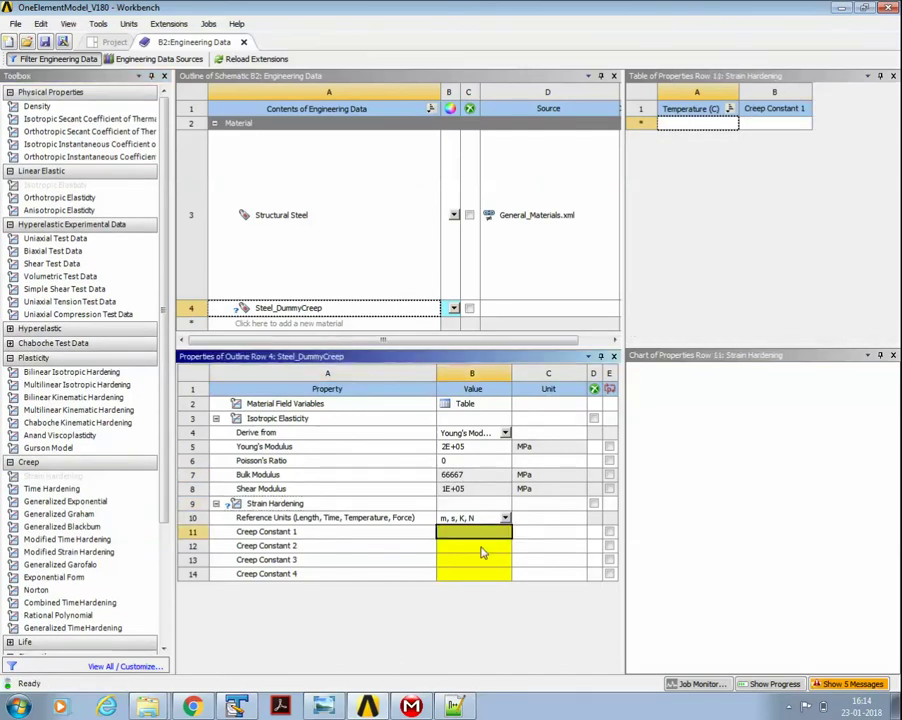
{"action": "type", "text": "1"}
{"action": "key", "text": "Return"}
{"action": "type", "text": "1"}
{"action": "key", "text": "Return"}
{"action": "type", "text": "1"}
{"action": "key", "text": "Return"}
{"action": "type", "text": "1"}
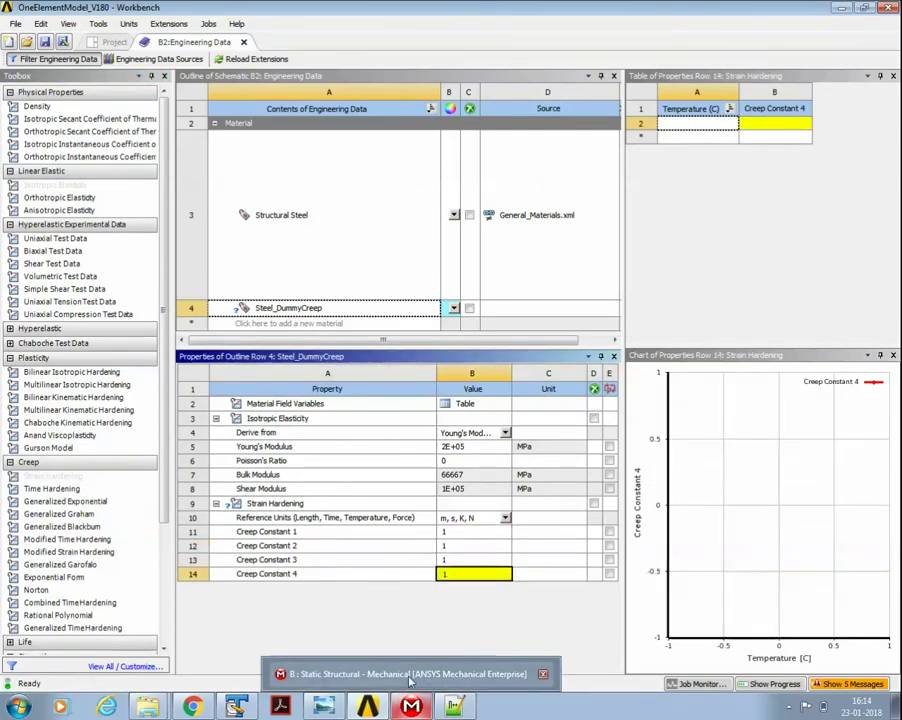
{"action": "key", "text": "Return"}
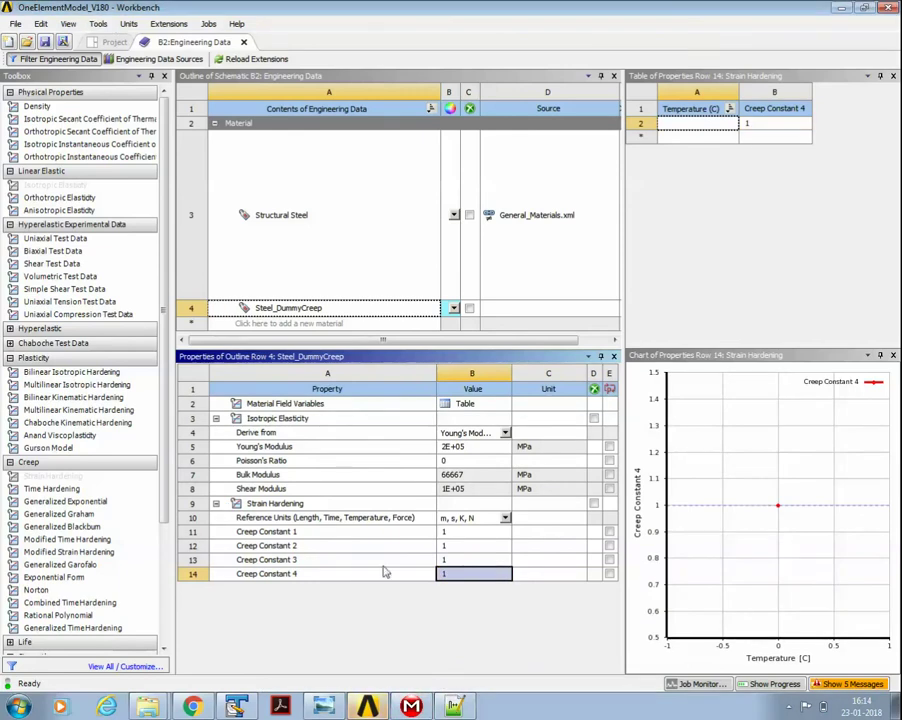
Check the unit system in ANSYS Mechanical and set the Strain Hardening reference units in Workbench to mm, s, K, tonne mm s^-2.
{"action": "left_click", "coordinate": [405, 705]}
{"action": "left_click", "coordinate": [87, 24]}
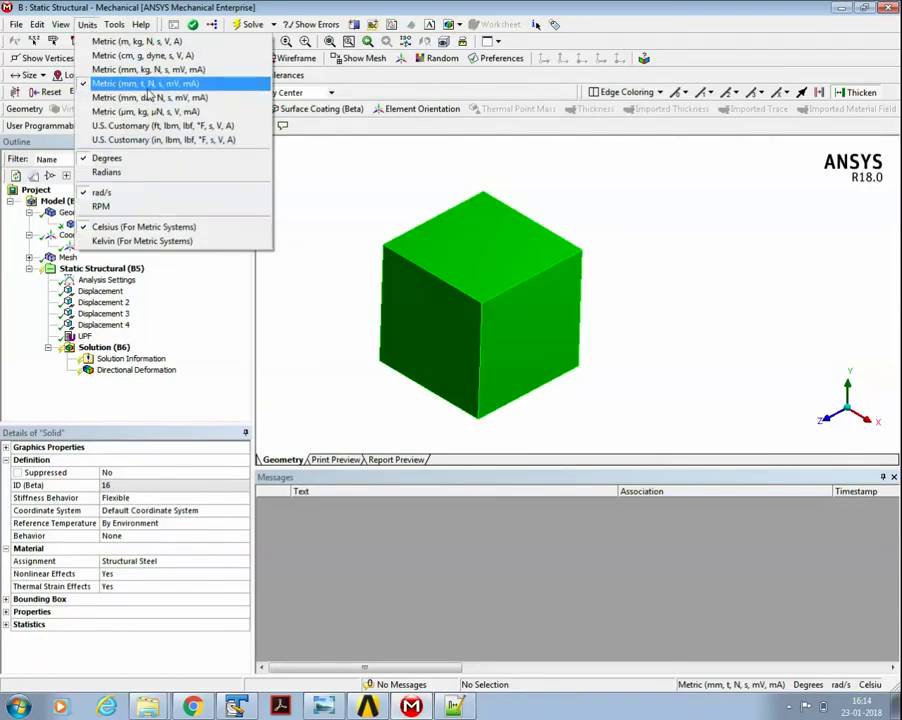
{"action": "left_click", "coordinate": [367, 707]}
{"action": "left_click", "coordinate": [505, 518]}
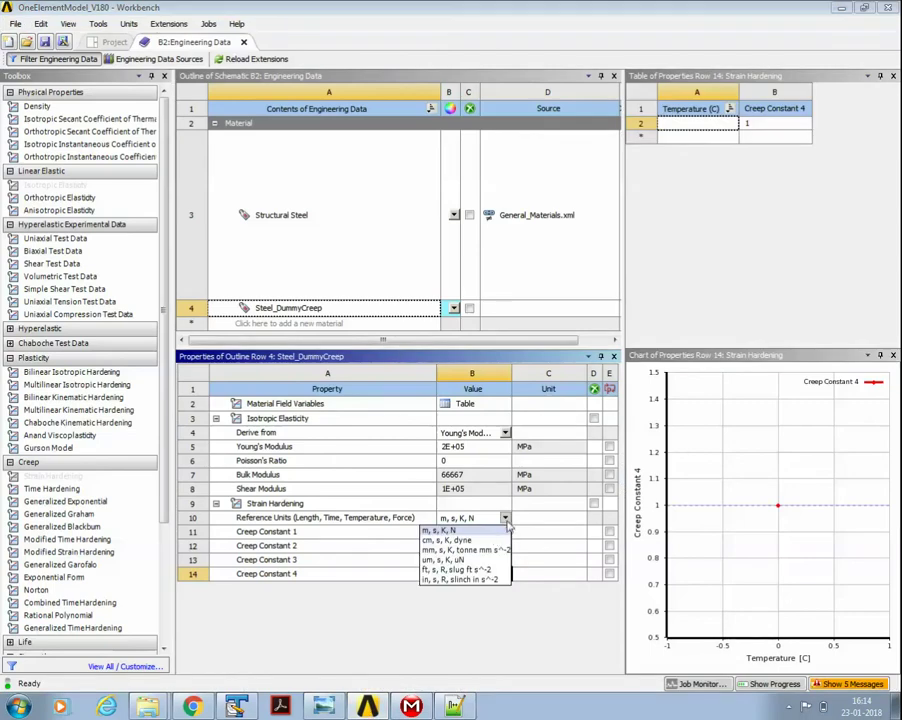
{"action": "left_click", "coordinate": [490, 549]}
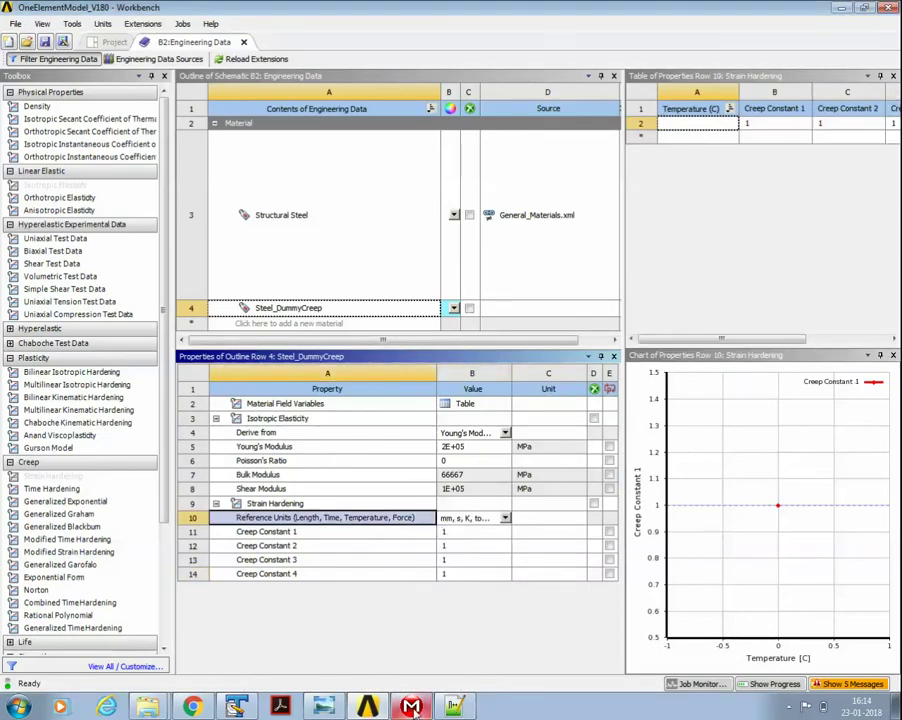
Save the project and assign the Steel_DummyCreep material to the solid body in ANSYS Mechanical.
{"action": "mouse_move", "coordinate": [411, 709]}
{"action": "left_click", "coordinate": [43, 42]}
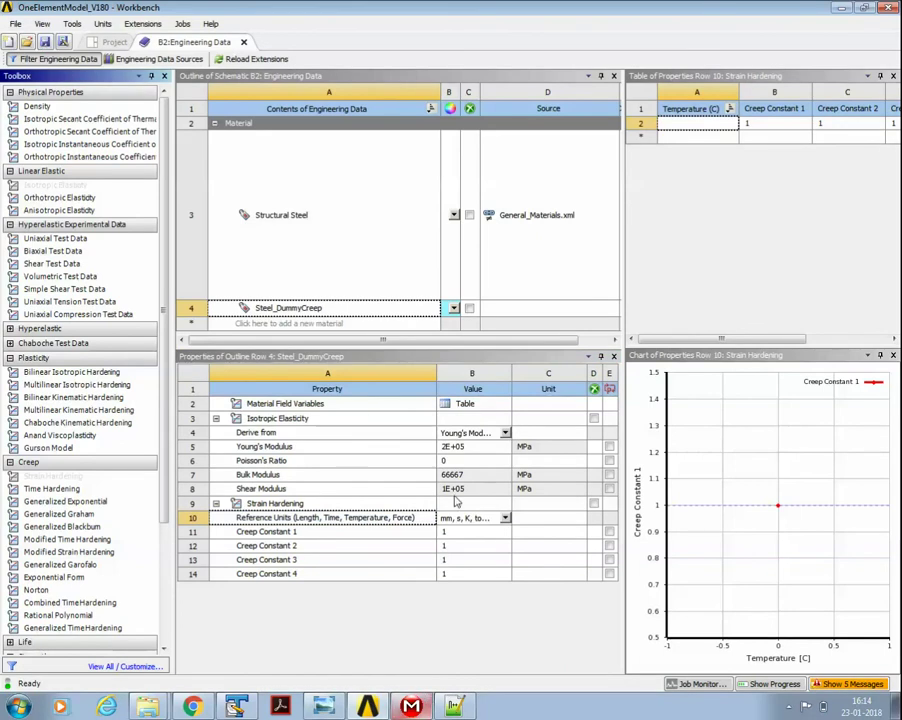
{"action": "left_click", "coordinate": [112, 42]}
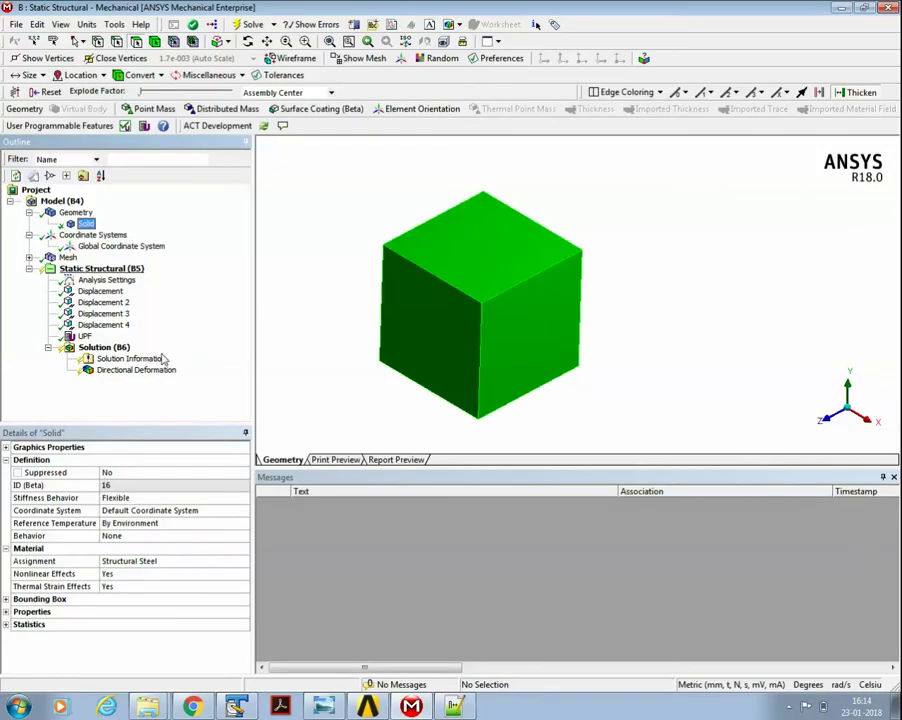
{"action": "left_click", "coordinate": [201, 563]}
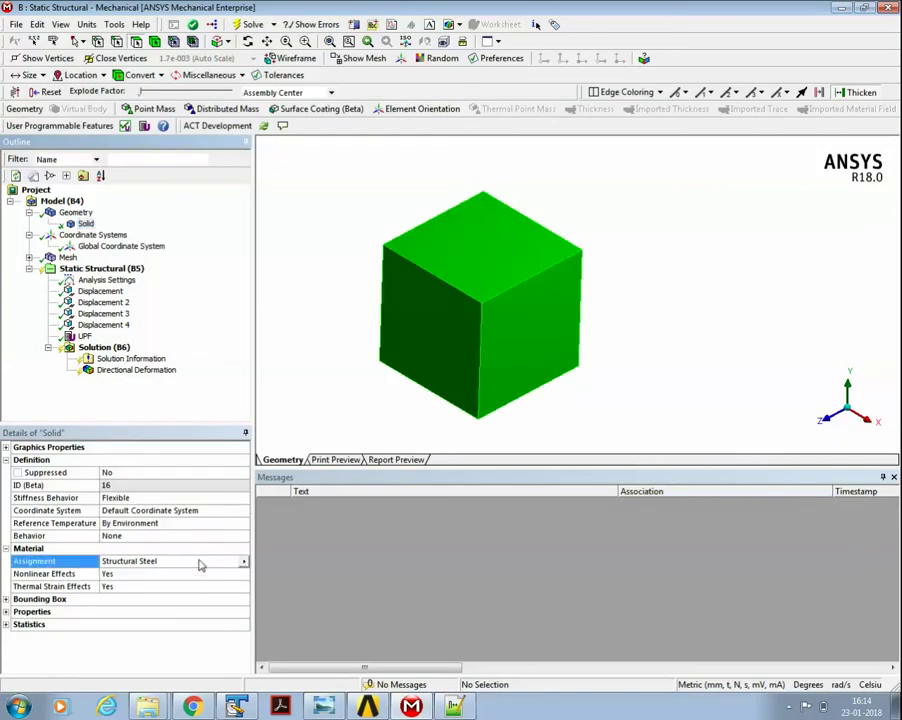
{"action": "left_click", "coordinate": [244, 562]}
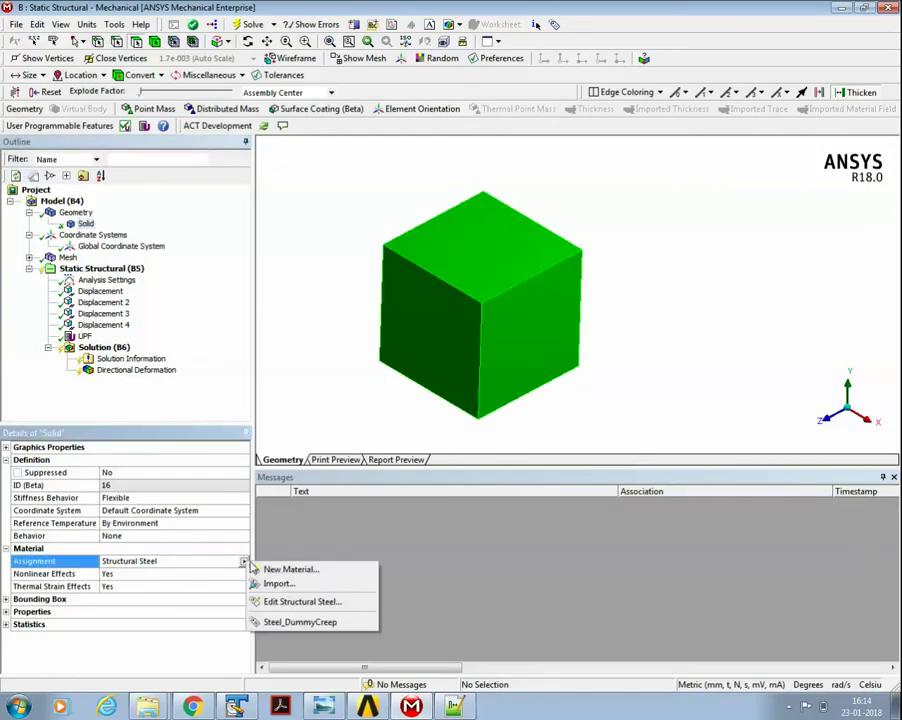
{"action": "left_click", "coordinate": [298, 623]}
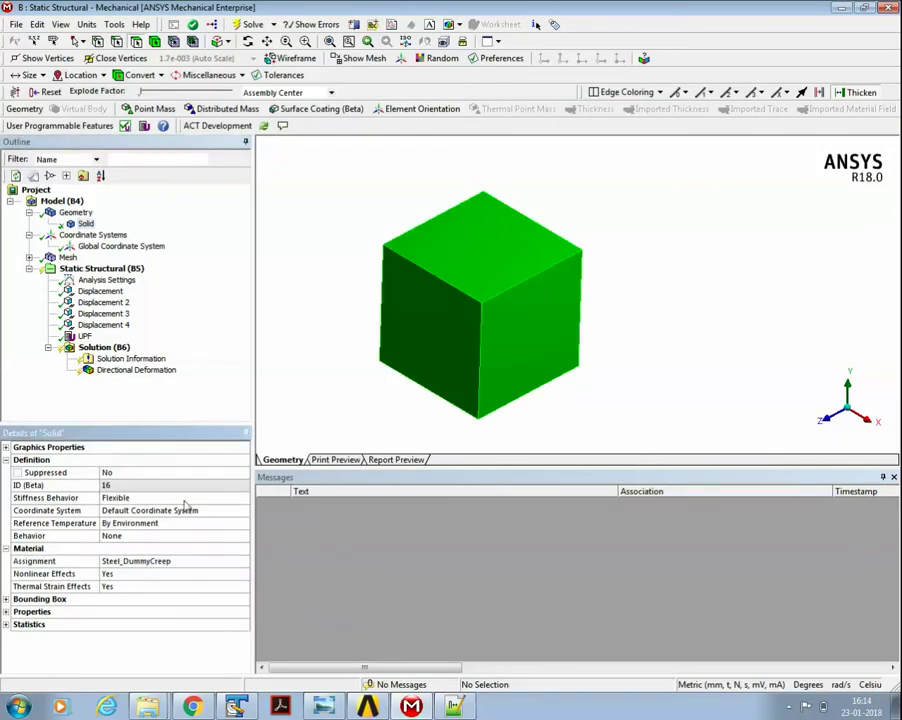
{"action": "left_click", "coordinate": [82, 226]}
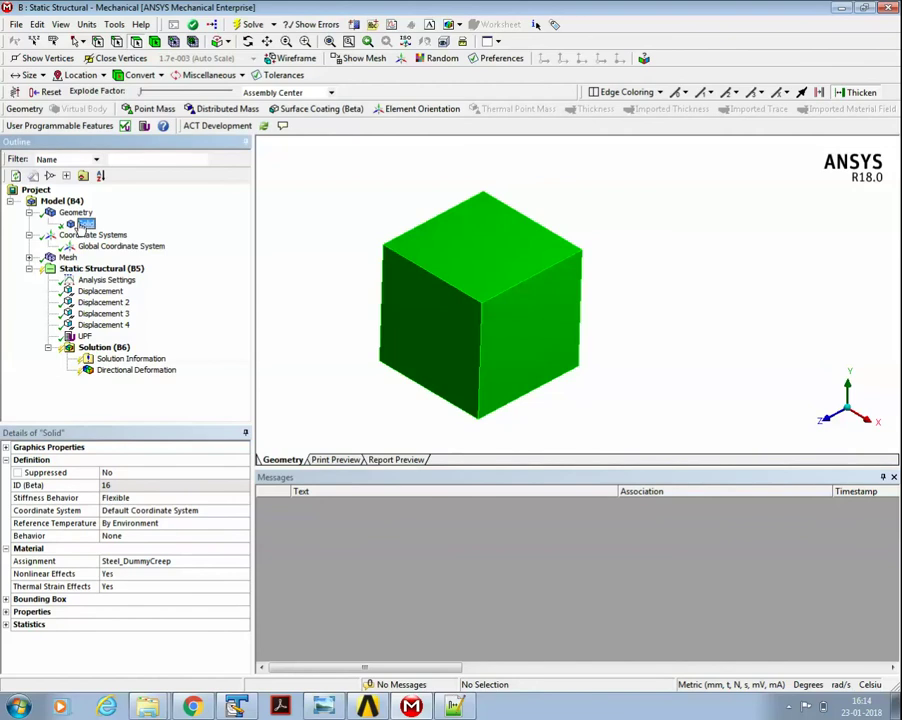
Review the Creep Controls of the Analysis Settings for step 1 and step 2, leaving step 2 current.
{"action": "left_click", "coordinate": [100, 280]}
{"action": "left_click", "coordinate": [7, 613]}
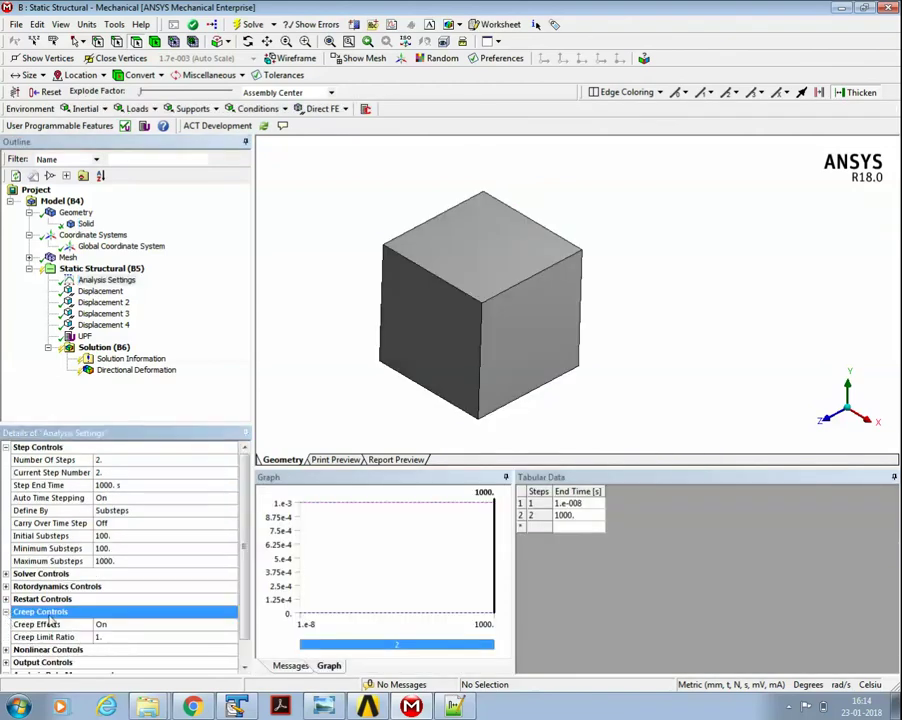
{"action": "scroll", "coordinate": [147, 552], "scroll_direction": "down", "scroll_amount": 1}
{"action": "scroll", "coordinate": [118, 488], "scroll_direction": "up", "scroll_amount": 1}
{"action": "left_click", "coordinate": [111, 473]}
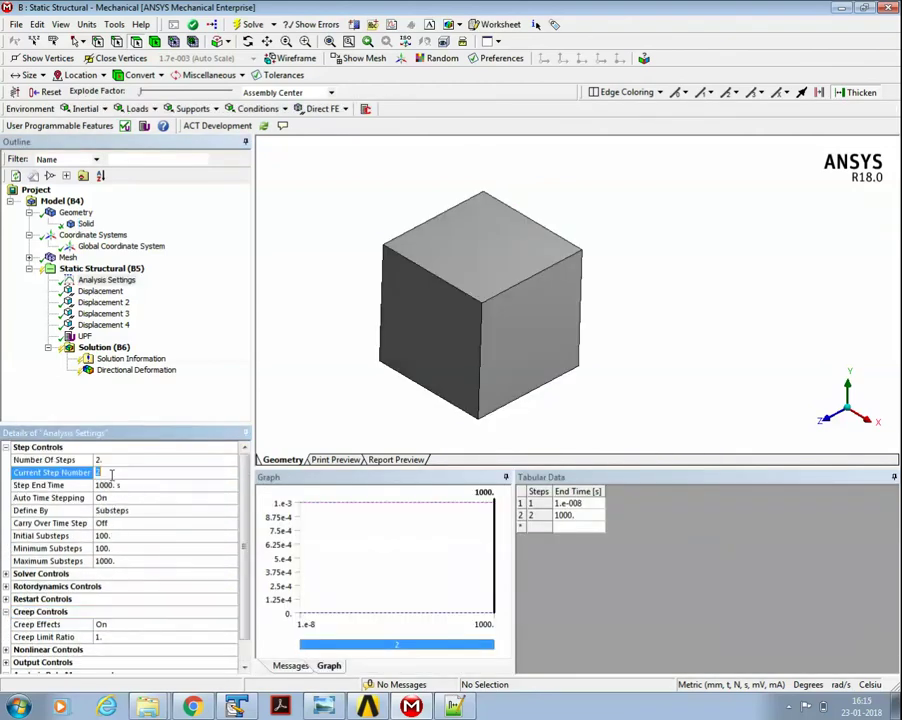
{"action": "type", "text": "1"}
{"action": "key", "text": "Return"}
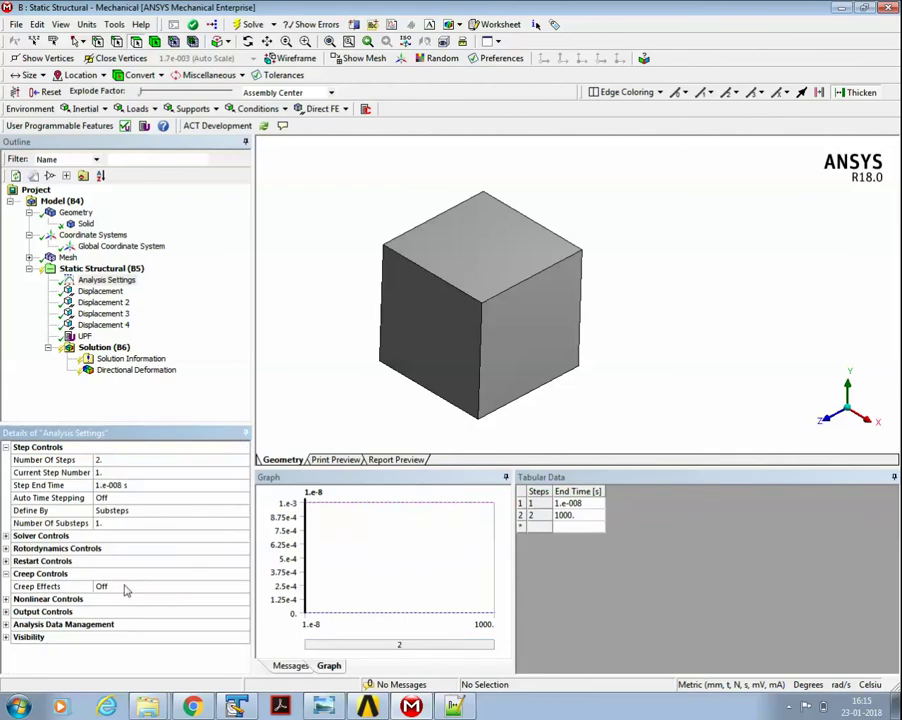
{"action": "left_click", "coordinate": [106, 473]}
{"action": "key", "text": "Return"}
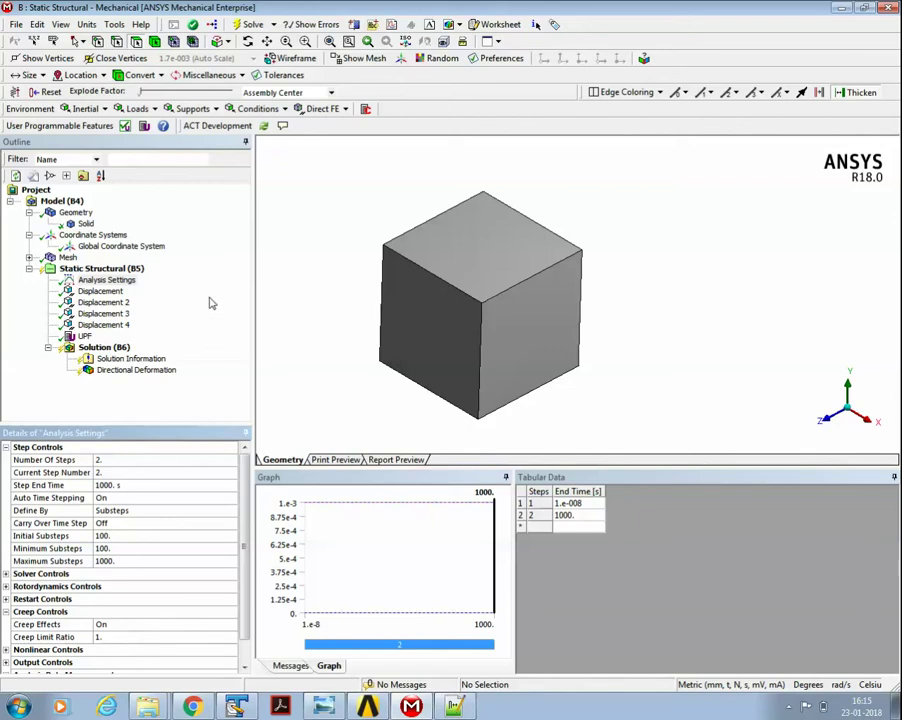
Insert an Equivalent Creep strain result and an Equivalent (von-Mises) stress result under Solution.
{"action": "right_click", "coordinate": [102, 347]}
{"action": "mouse_move", "coordinate": [150, 354]}
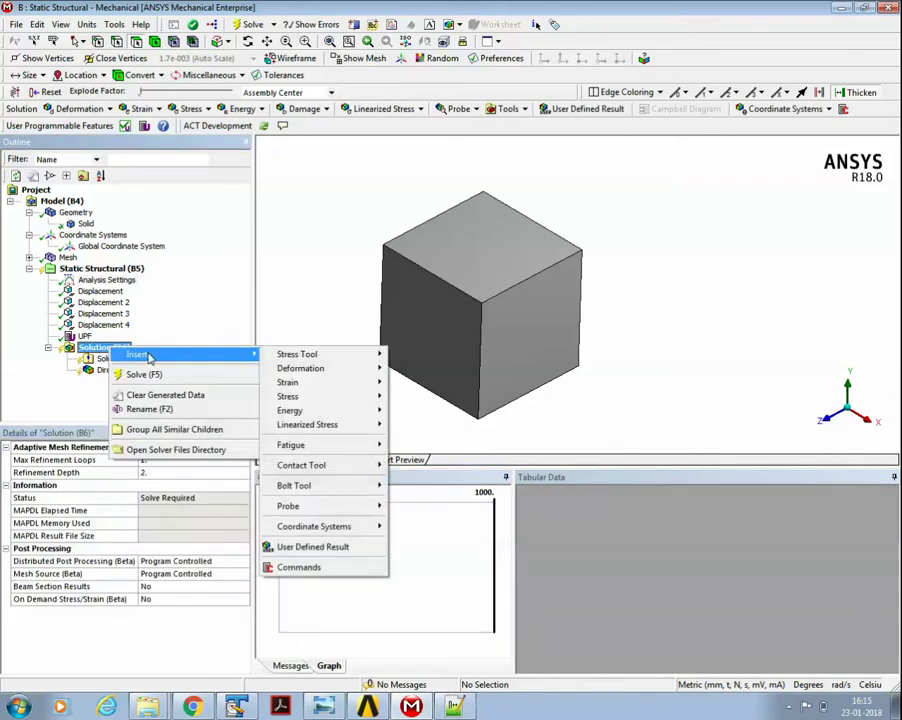
{"action": "mouse_move", "coordinate": [330, 382]}
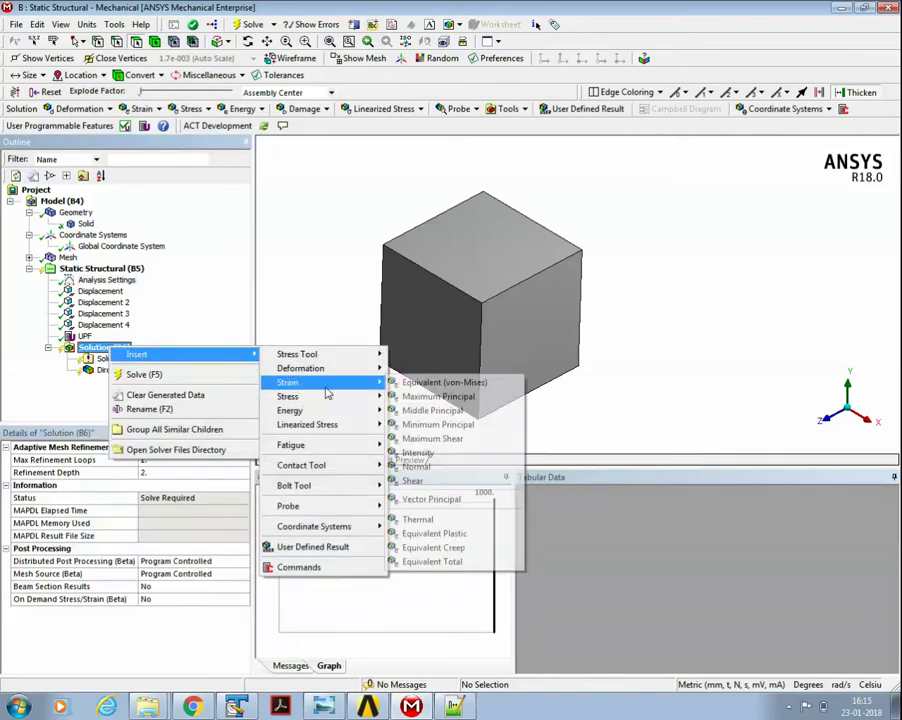
{"action": "left_click", "coordinate": [468, 552]}
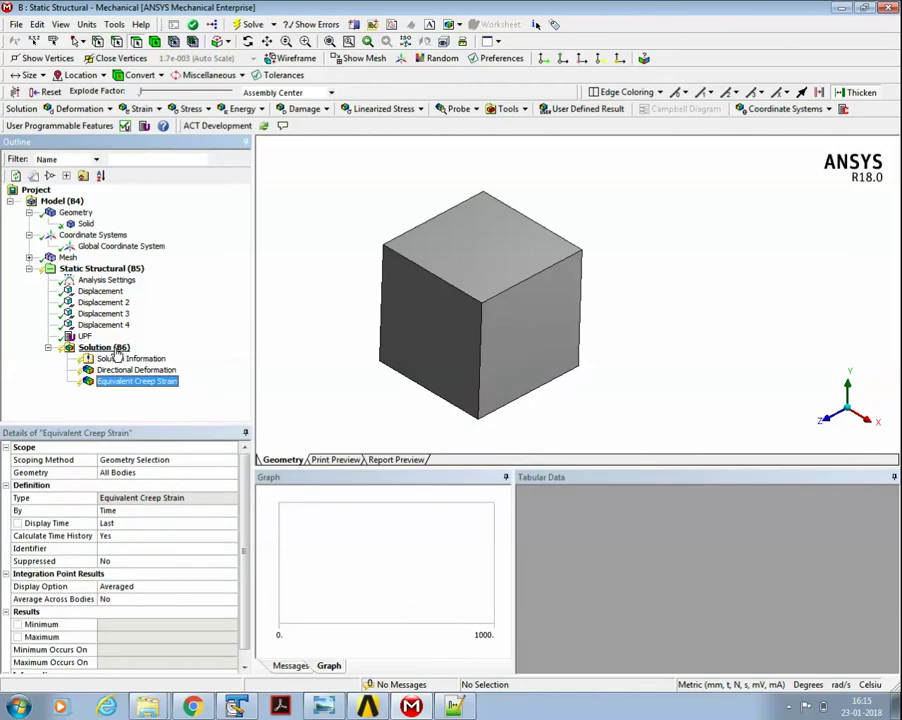
{"action": "right_click", "coordinate": [112, 348]}
{"action": "mouse_move", "coordinate": [150, 356]}
{"action": "mouse_move", "coordinate": [312, 397]}
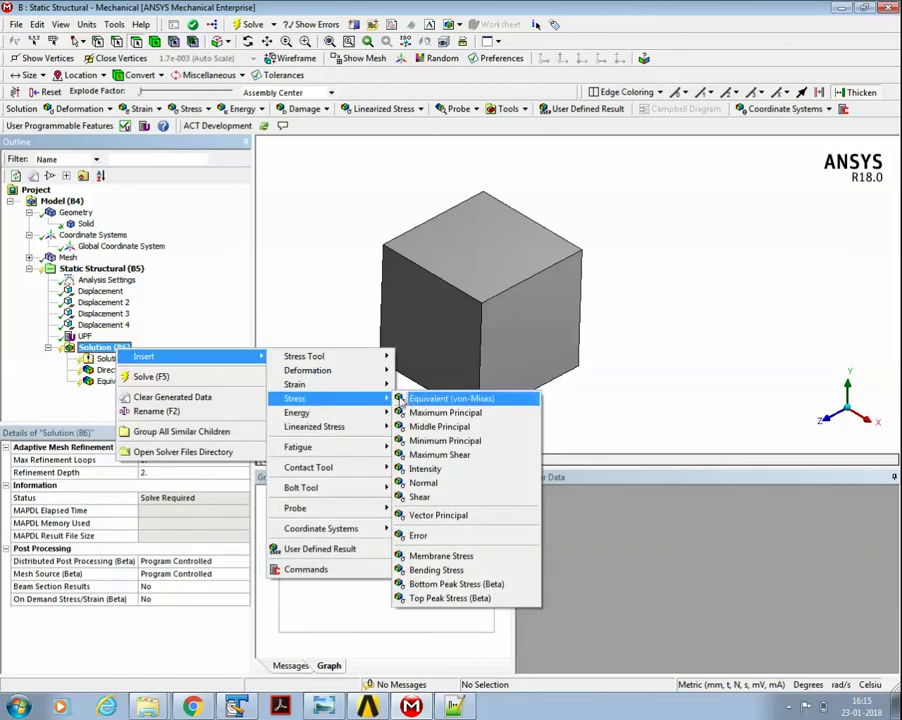
{"action": "left_click", "coordinate": [440, 400]}
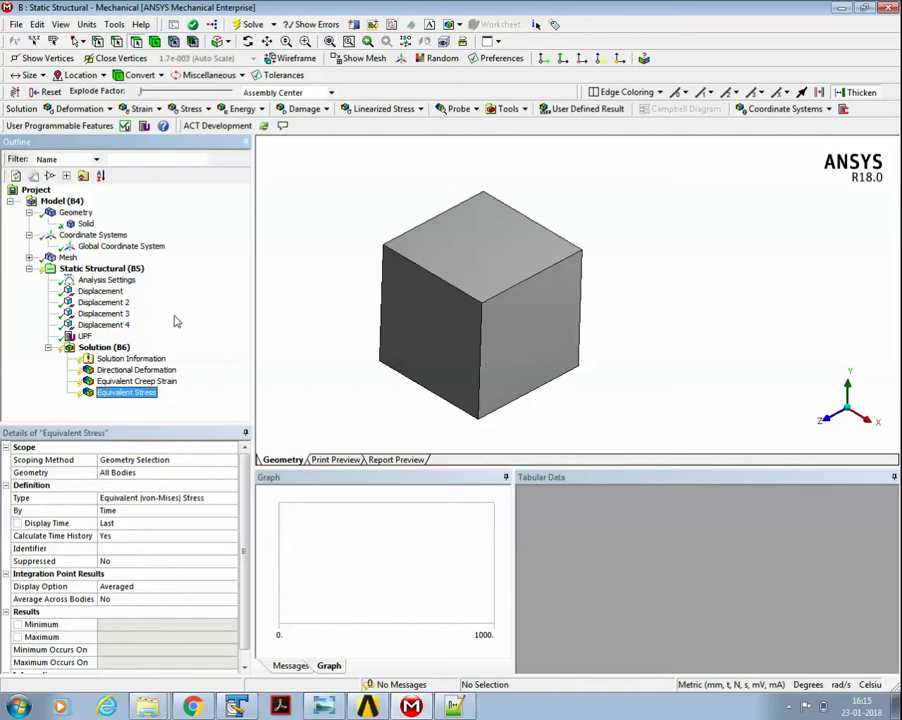
Reselect usercreep.F from the D:\UPF_ACT_APP_UserCreep folder as the file of the UPF object.
{"action": "left_click", "coordinate": [84, 337]}
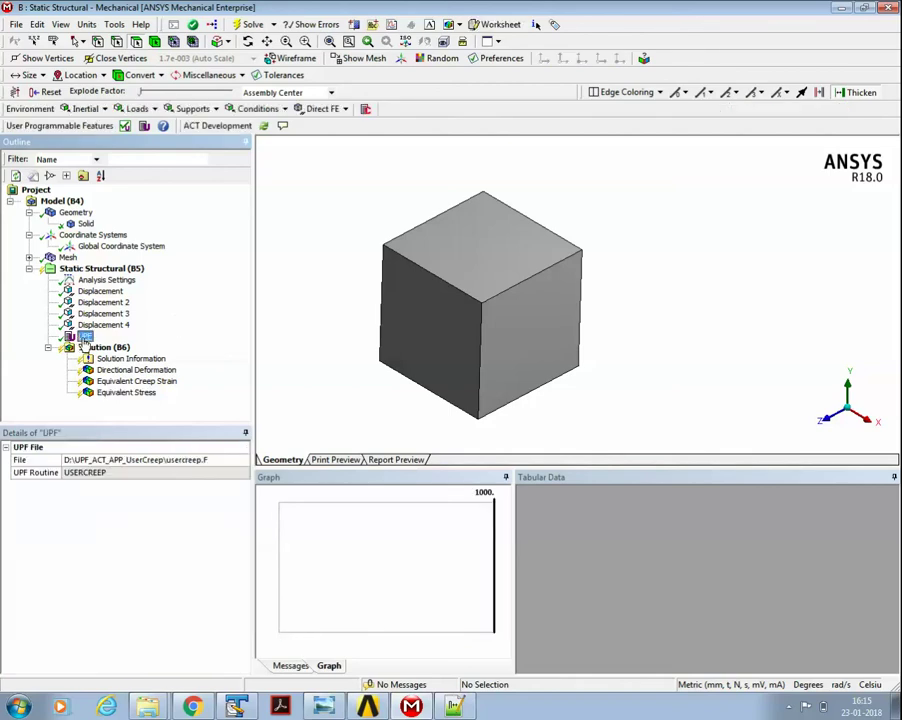
{"action": "left_click", "coordinate": [218, 464]}
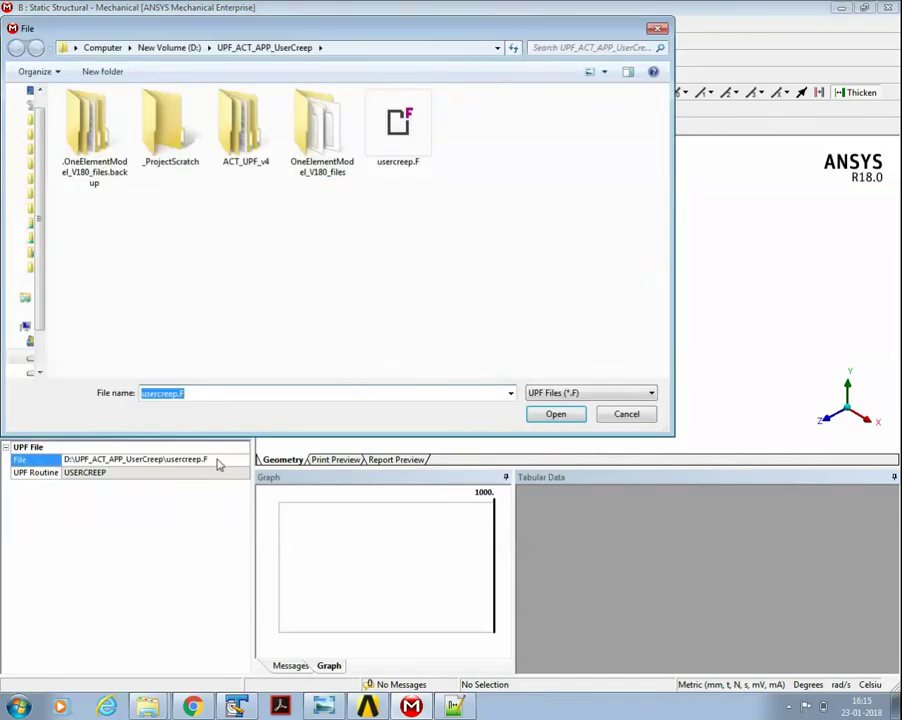
{"action": "left_click", "coordinate": [412, 150]}
{"action": "left_click", "coordinate": [548, 416]}
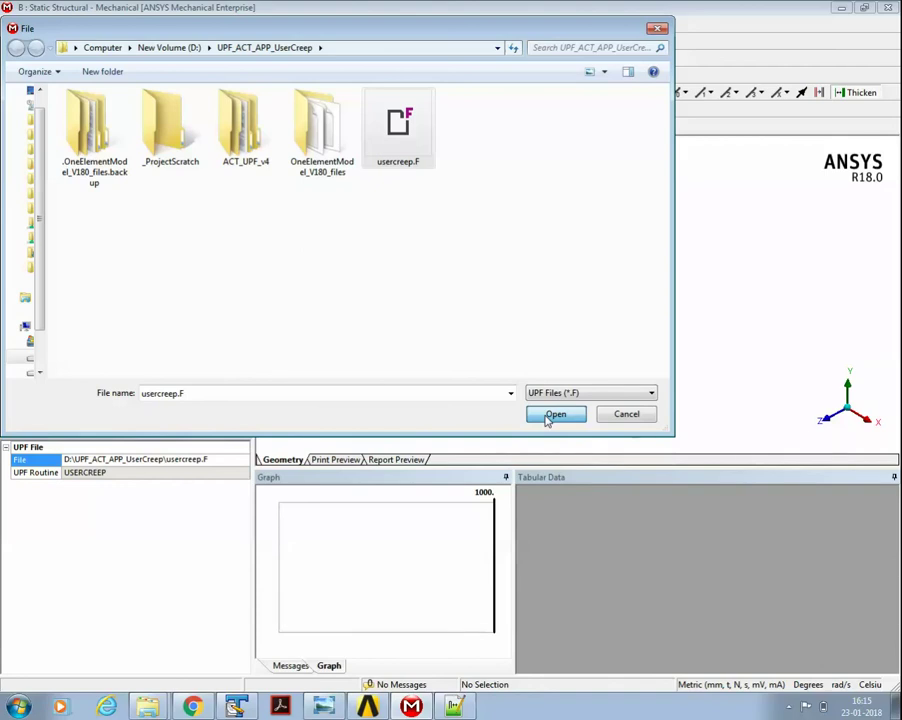
{"action": "left_click", "coordinate": [553, 415]}
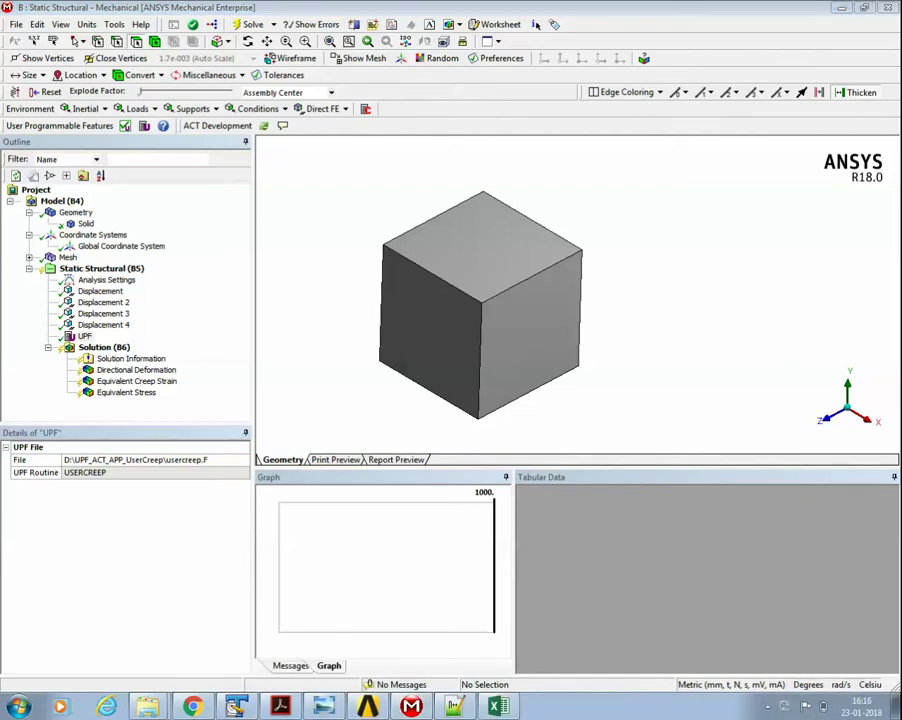
Read in UPFManual.pdf how to confirm that the UPF was invoked, noting the User Link path (ANS_USER_PATH) line.
{"action": "left_click", "coordinate": [280, 707]}
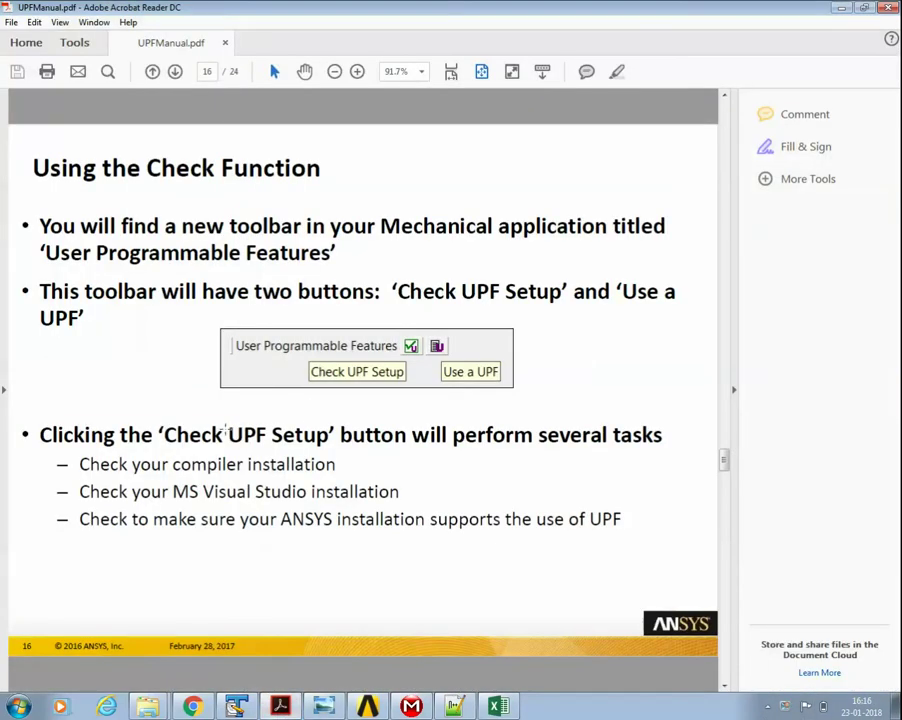
{"action": "scroll", "coordinate": [226, 430], "scroll_direction": "up", "scroll_amount": 4}
{"action": "scroll", "coordinate": [214, 424], "scroll_direction": "down", "scroll_amount": 5}
{"action": "scroll", "coordinate": [214, 424], "scroll_direction": "down", "scroll_amount": 1}
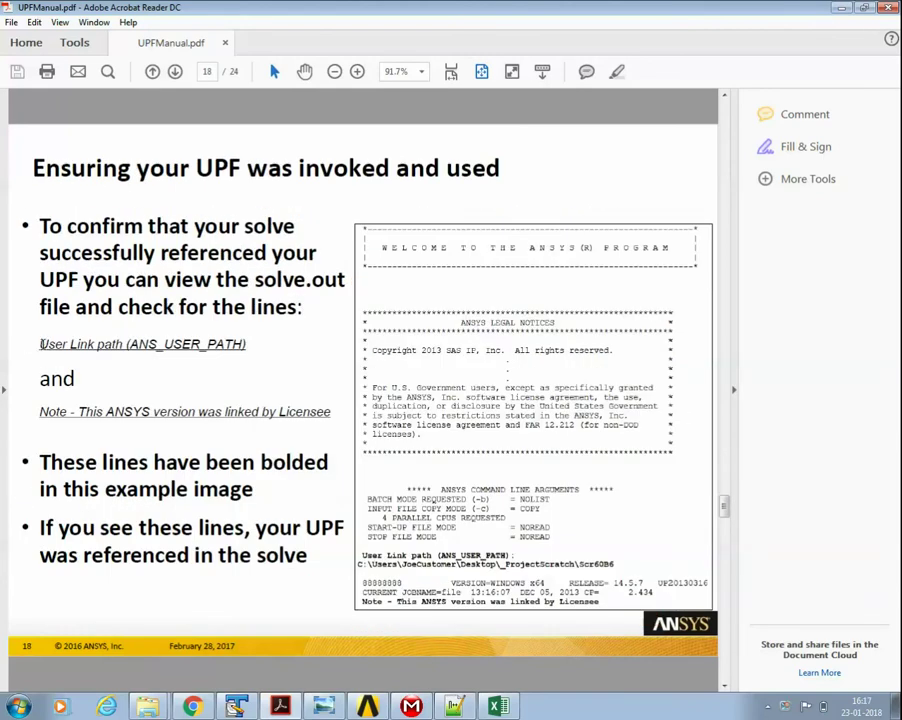
{"action": "left_click_drag", "start_coordinate": [40, 344], "coordinate": [247, 354]}
{"action": "left_click", "coordinate": [182, 247]}
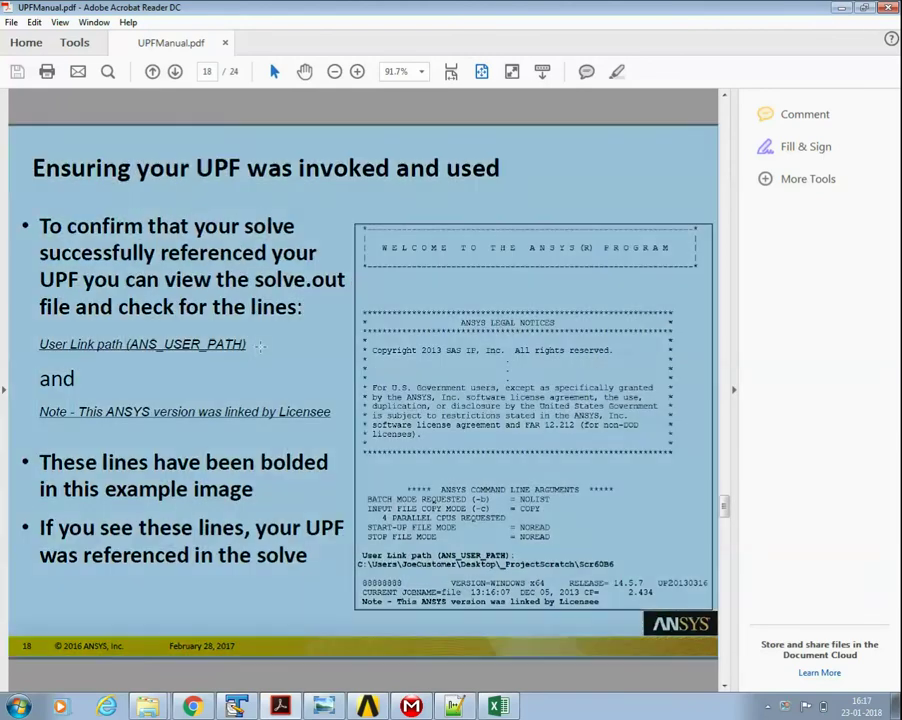
{"action": "left_click", "coordinate": [182, 250]}
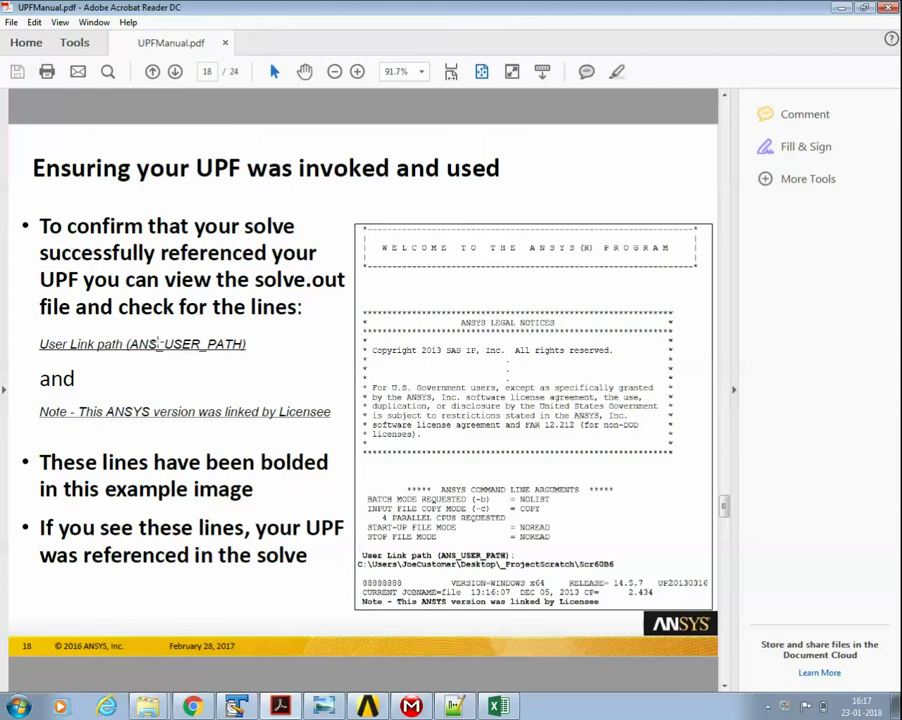
Open the Windows environment variables for the user account and select the ANS_USER_PATH variable.
{"action": "key", "text": "super+d"}
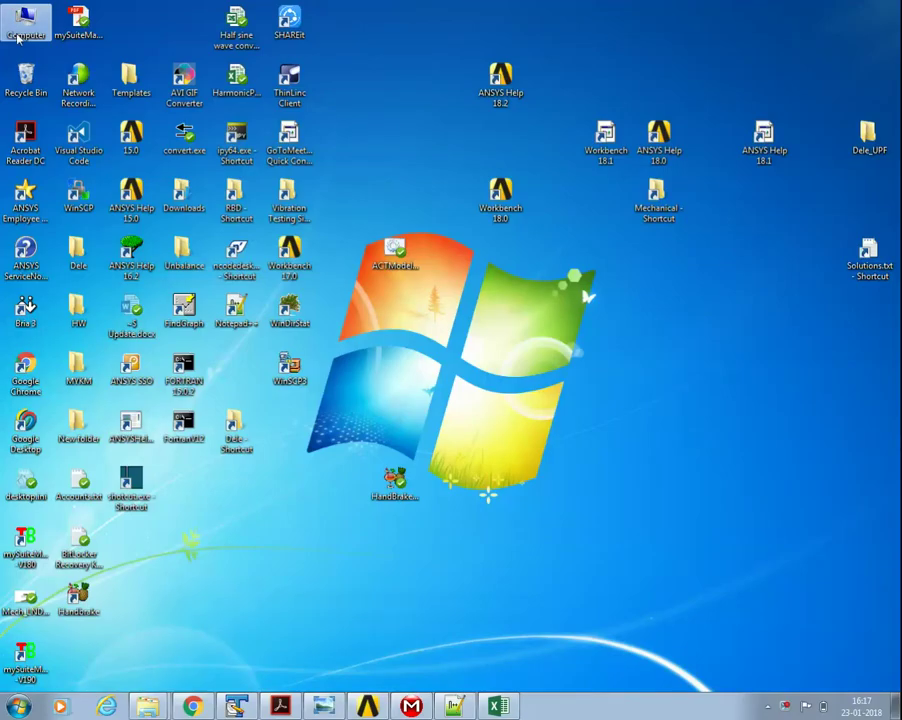
{"action": "right_click", "coordinate": [20, 31]}
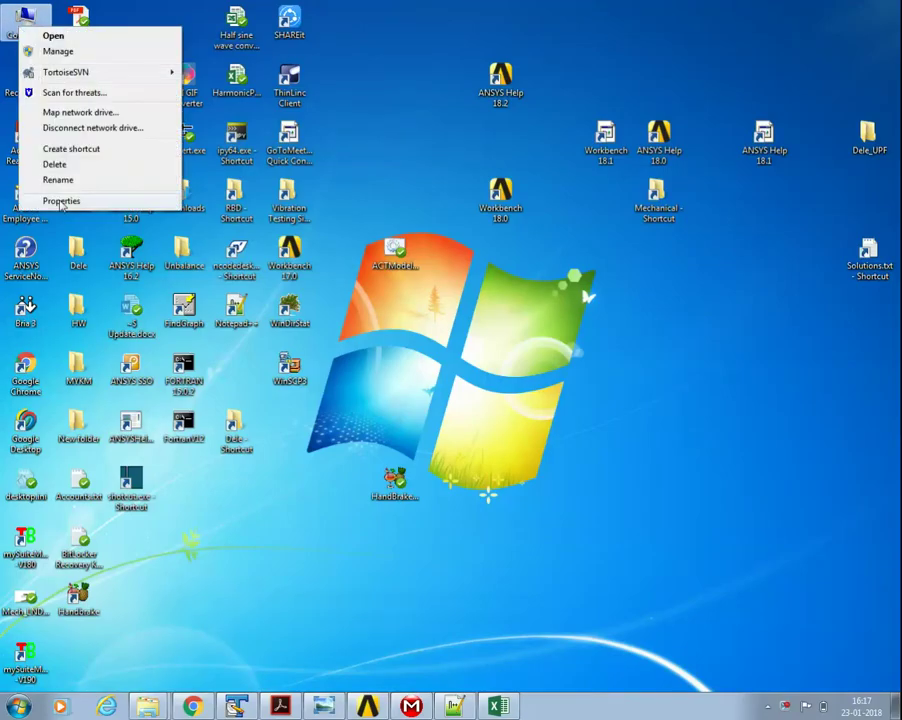
{"action": "left_click", "coordinate": [61, 201]}
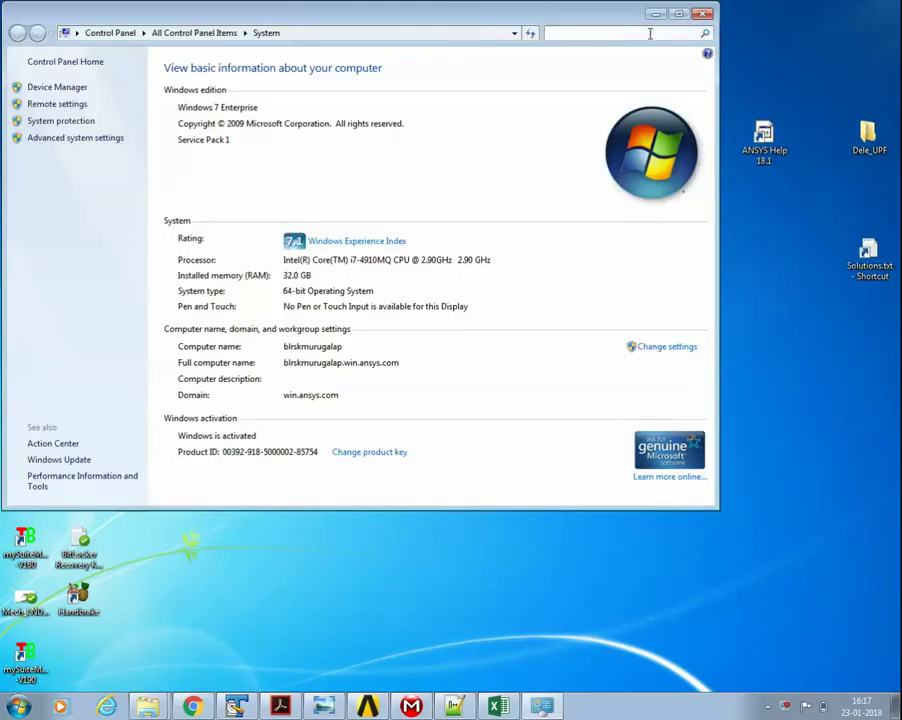
{"action": "left_click", "coordinate": [650, 33]}
{"action": "type", "text": "env"}
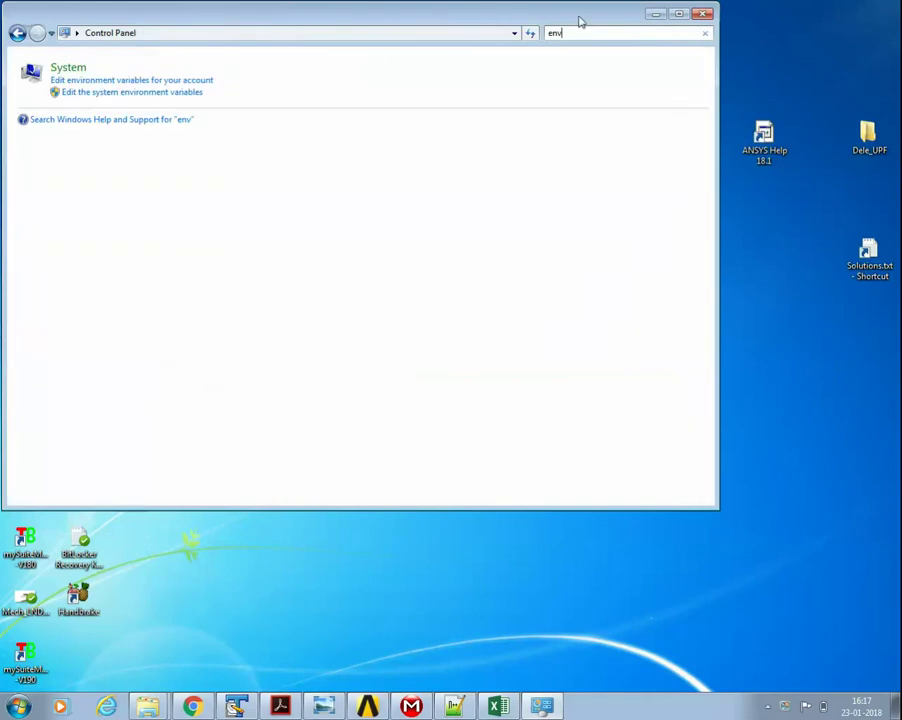
{"action": "left_click", "coordinate": [181, 80]}
{"action": "left_click", "coordinate": [229, 231]}
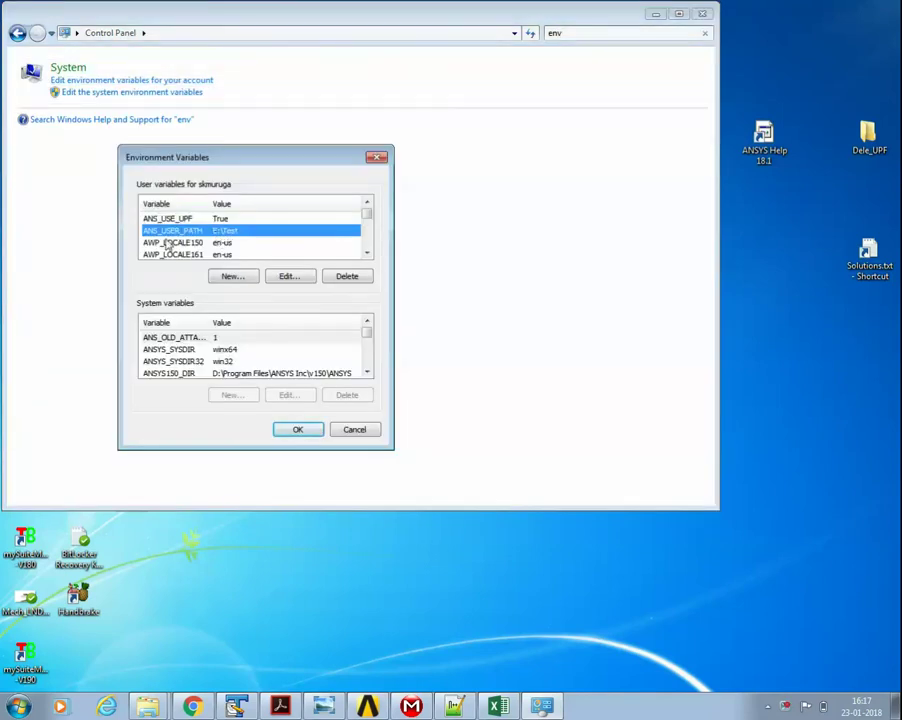
Set the ANS_USER_PATH variable to D:\UPF_ACT_APP_UserCreep, copying the path from the project folder's Explorer window.
{"action": "left_click", "coordinate": [287, 276]}
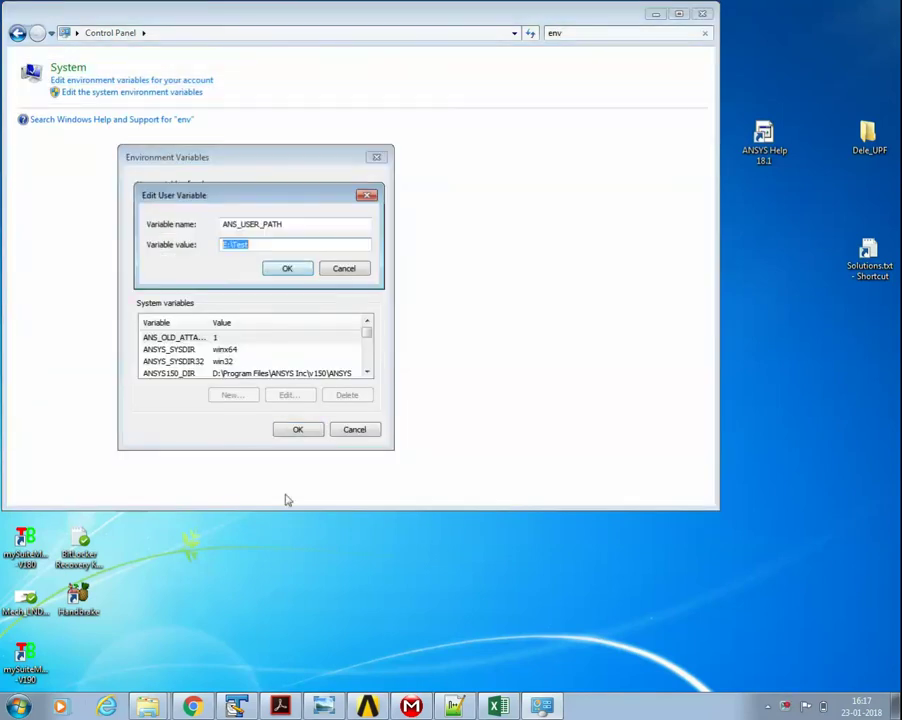
{"action": "left_click", "coordinate": [148, 707]}
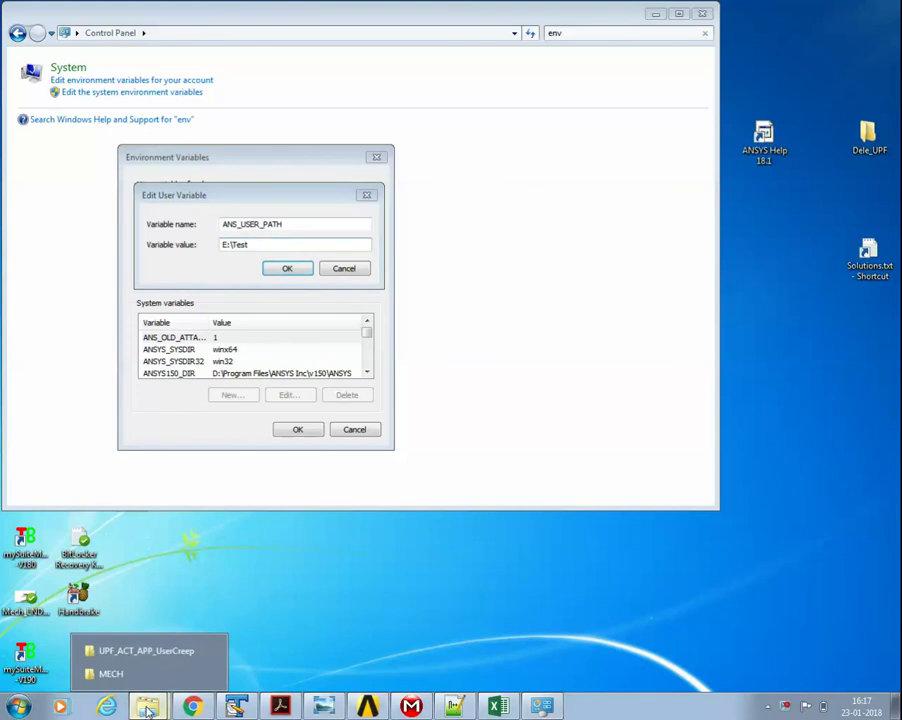
{"action": "left_click", "coordinate": [160, 651]}
{"action": "left_click", "coordinate": [586, 327]}
{"action": "key", "text": "ctrl+c"}
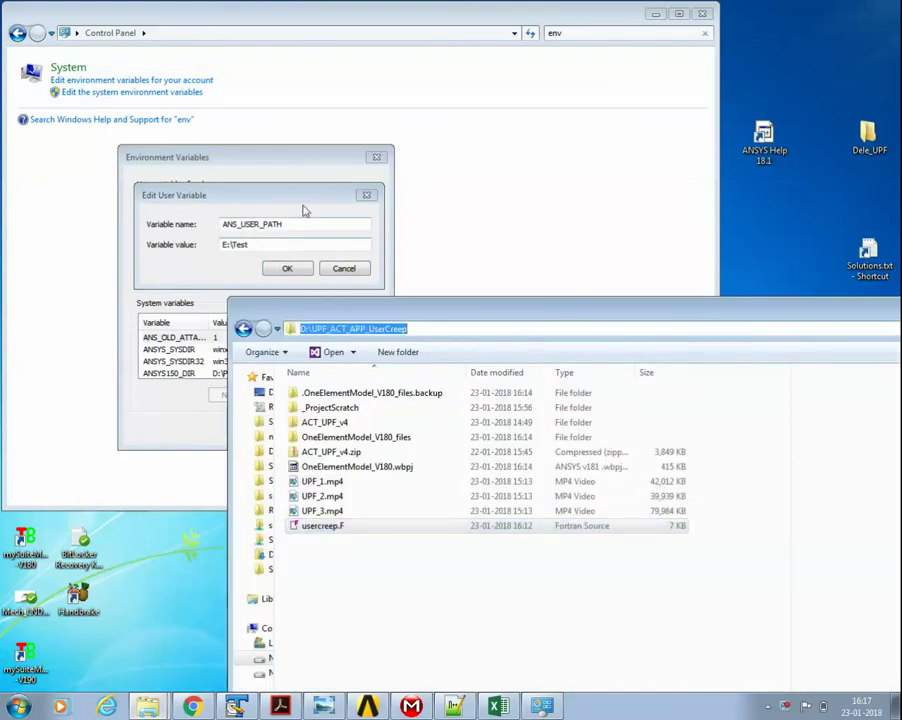
{"action": "left_click", "coordinate": [292, 213]}
{"action": "left_click", "coordinate": [291, 249]}
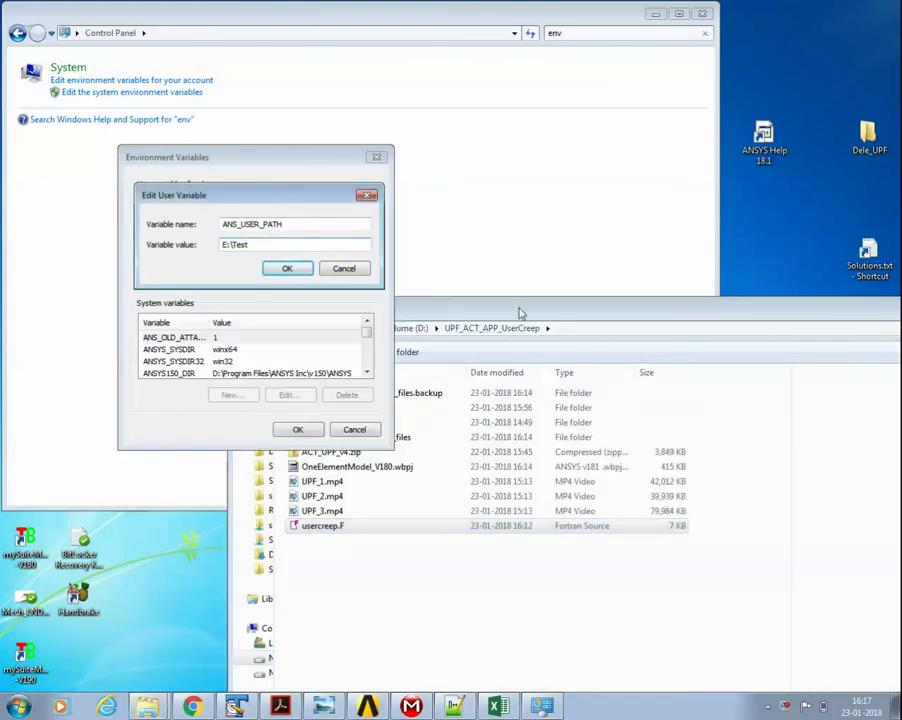
{"action": "left_click_drag", "start_coordinate": [518, 310], "coordinate": [455, 682]}
{"action": "key", "text": "ctrl+a"}
{"action": "key", "text": "ctrl+v"}
{"action": "left_click", "coordinate": [290, 268]}
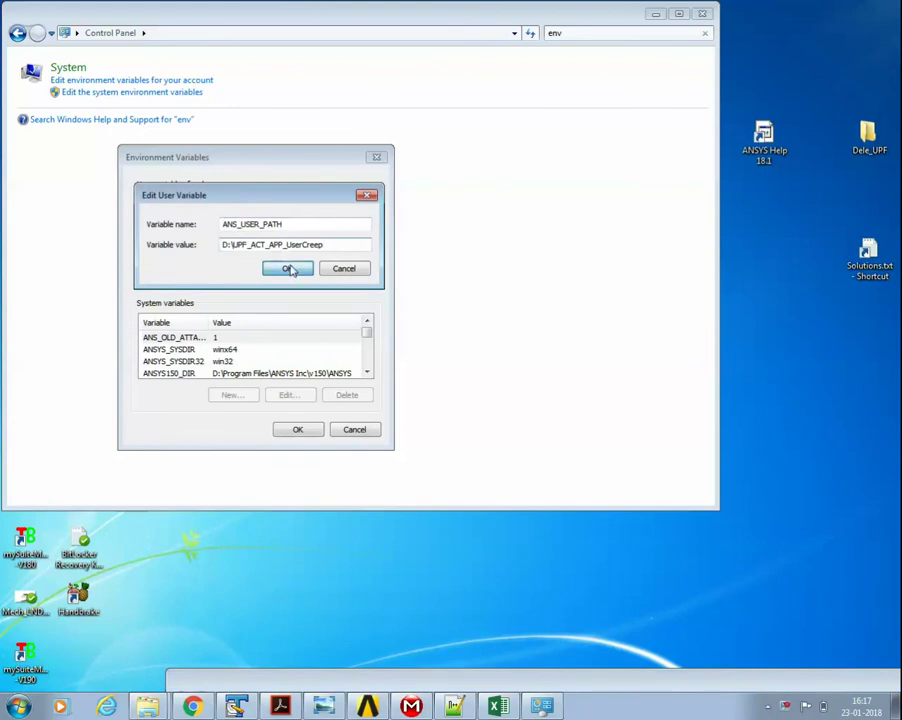
{"action": "left_click", "coordinate": [271, 233]}
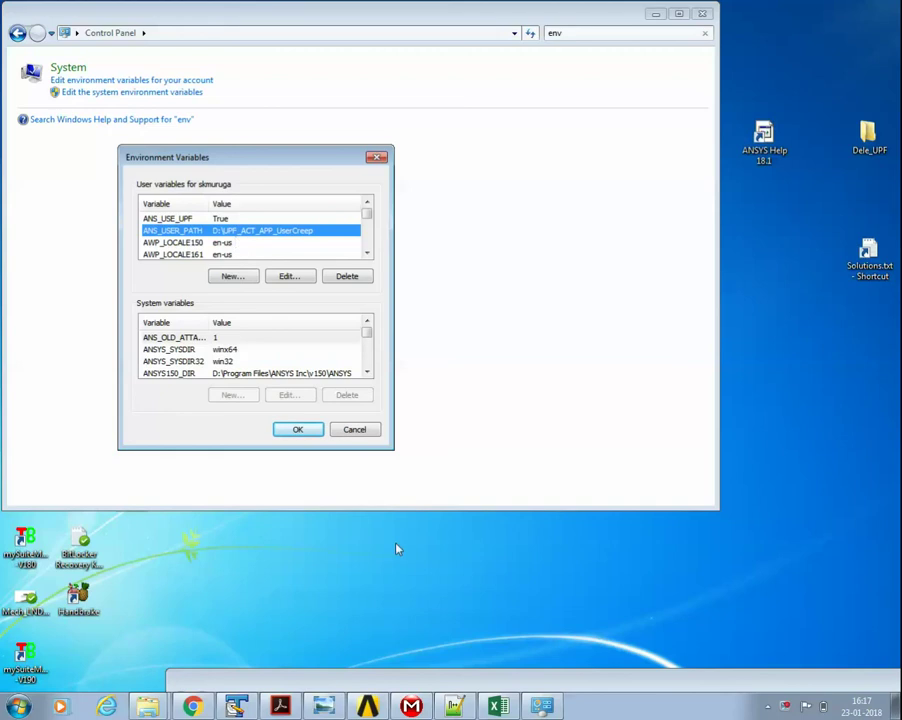
Close the Engineering Data tab in Workbench and return to ANSYS Mechanical.
{"action": "mouse_move", "coordinate": [375, 708]}
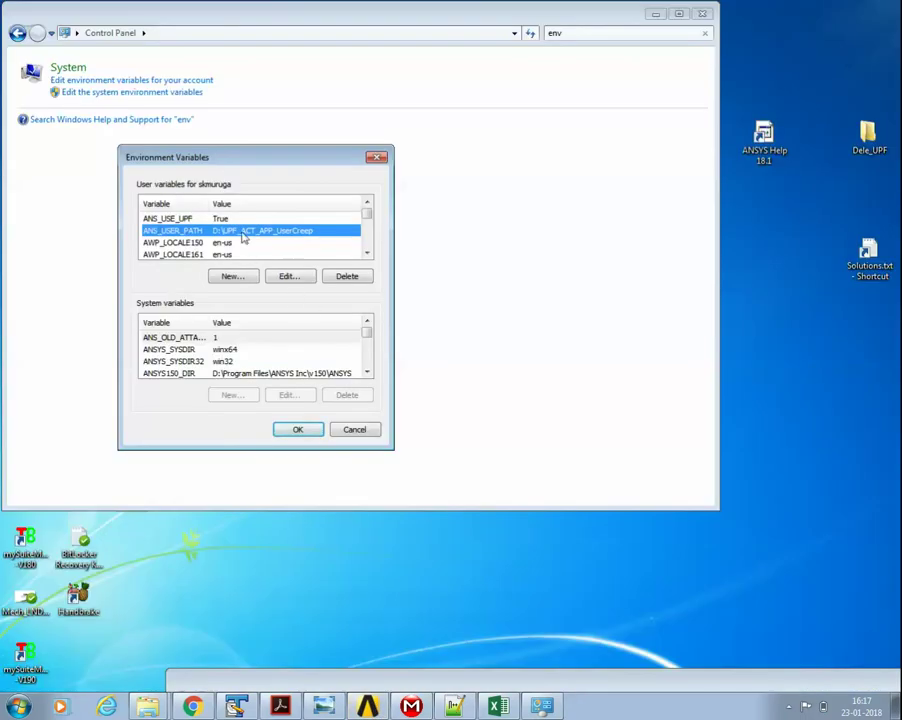
{"action": "left_click", "coordinate": [410, 708]}
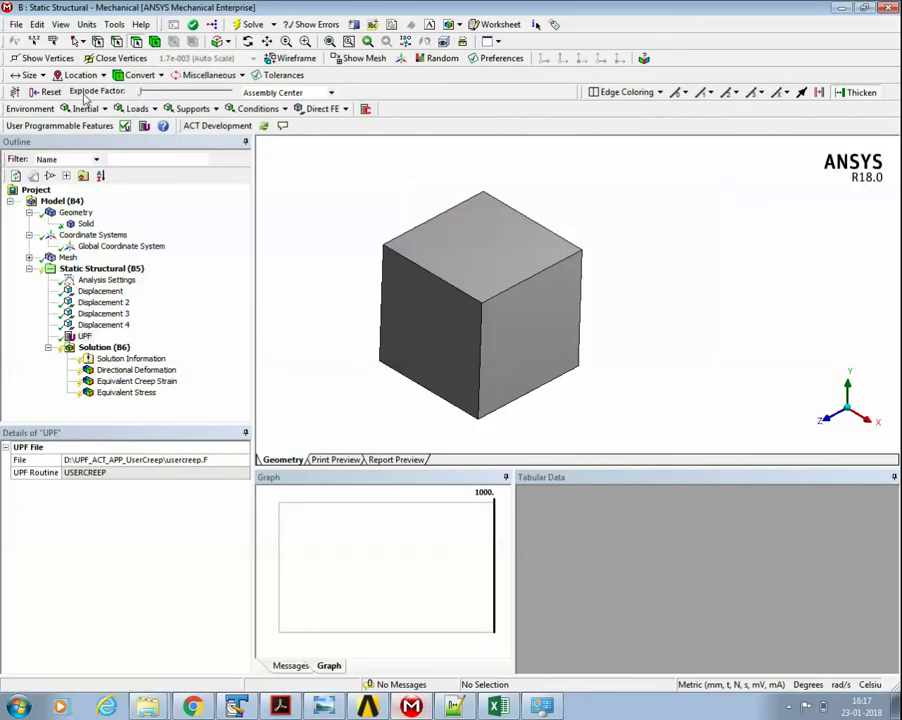
{"action": "left_click", "coordinate": [15, 25]}
{"action": "left_click", "coordinate": [15, 25]}
{"action": "left_click", "coordinate": [368, 707]}
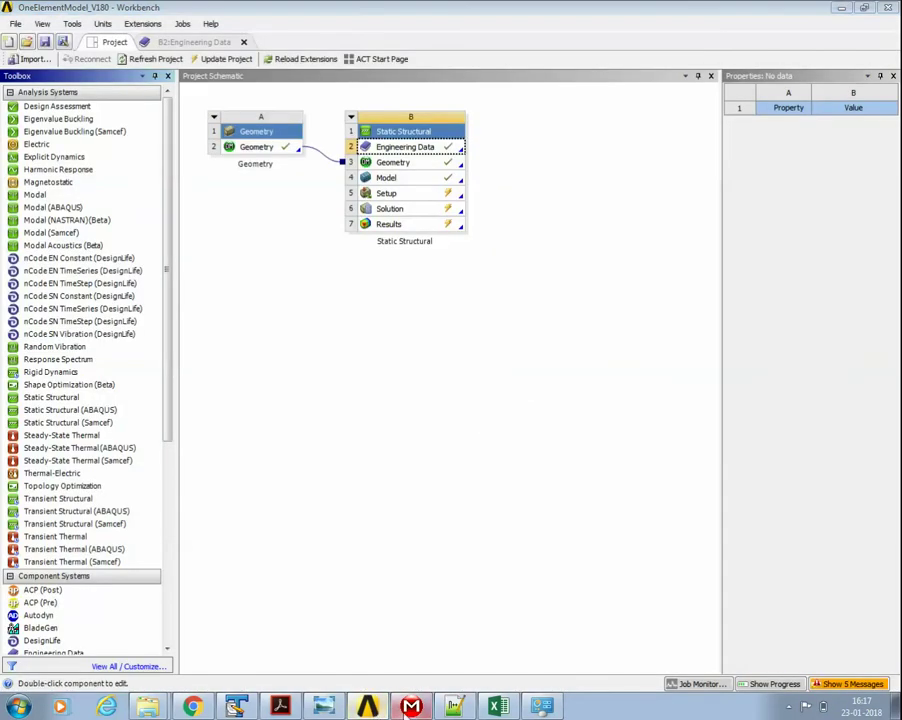
{"action": "mouse_move", "coordinate": [410, 708]}
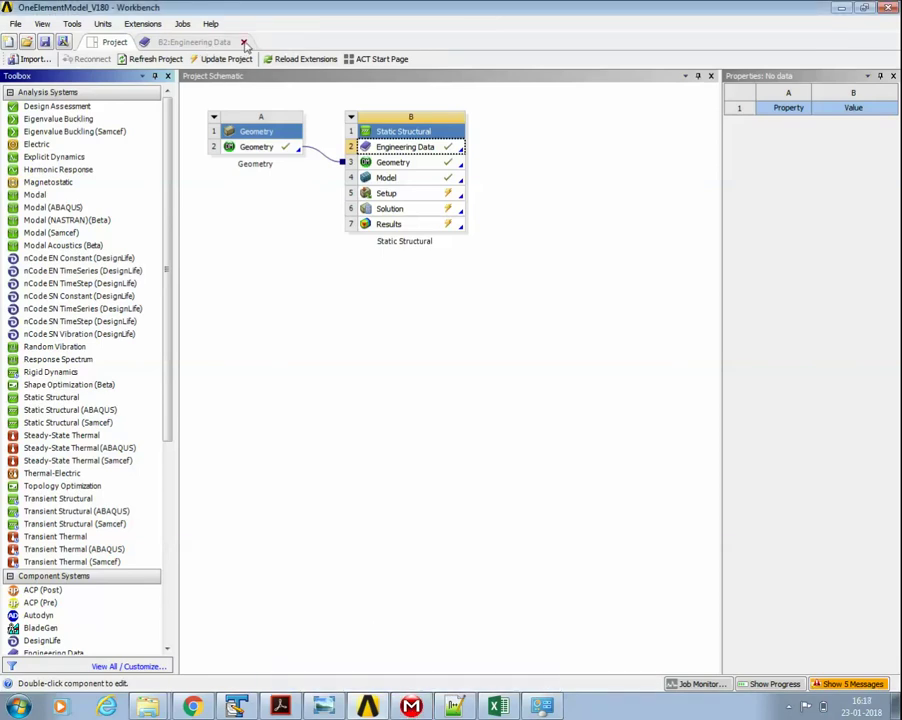
{"action": "left_click", "coordinate": [244, 43]}
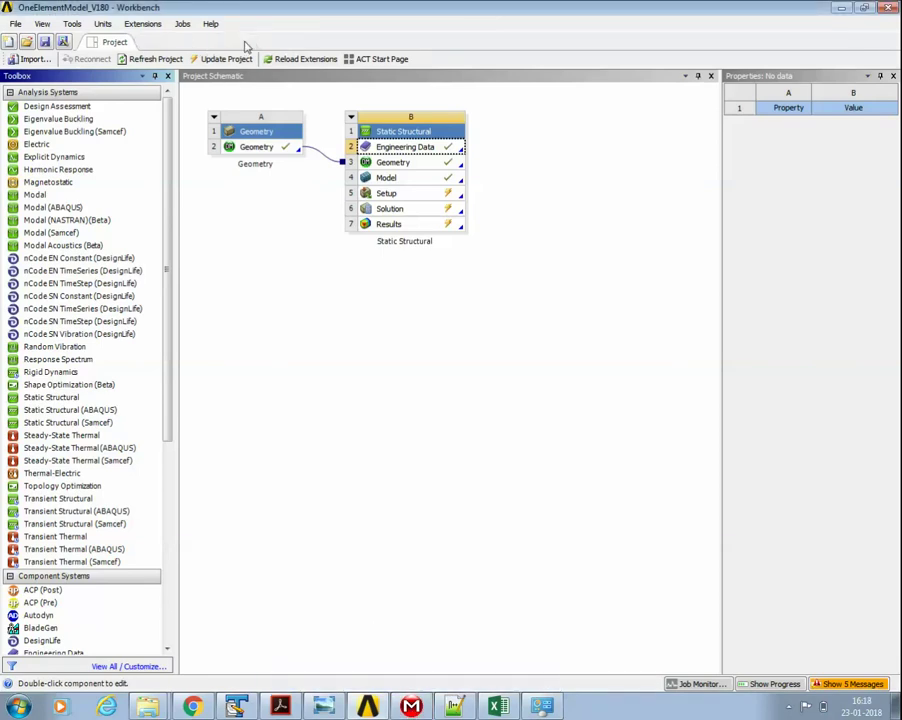
{"action": "left_click", "coordinate": [409, 705]}
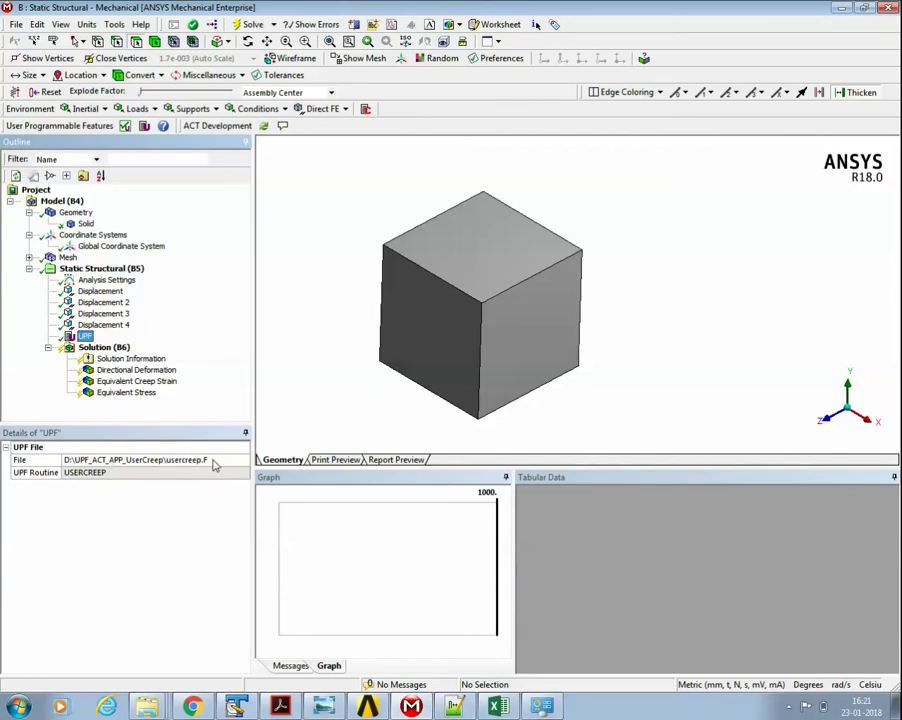
Insert a Commands (APDL) object under the Solid body.
{"action": "left_click", "coordinate": [86, 226]}
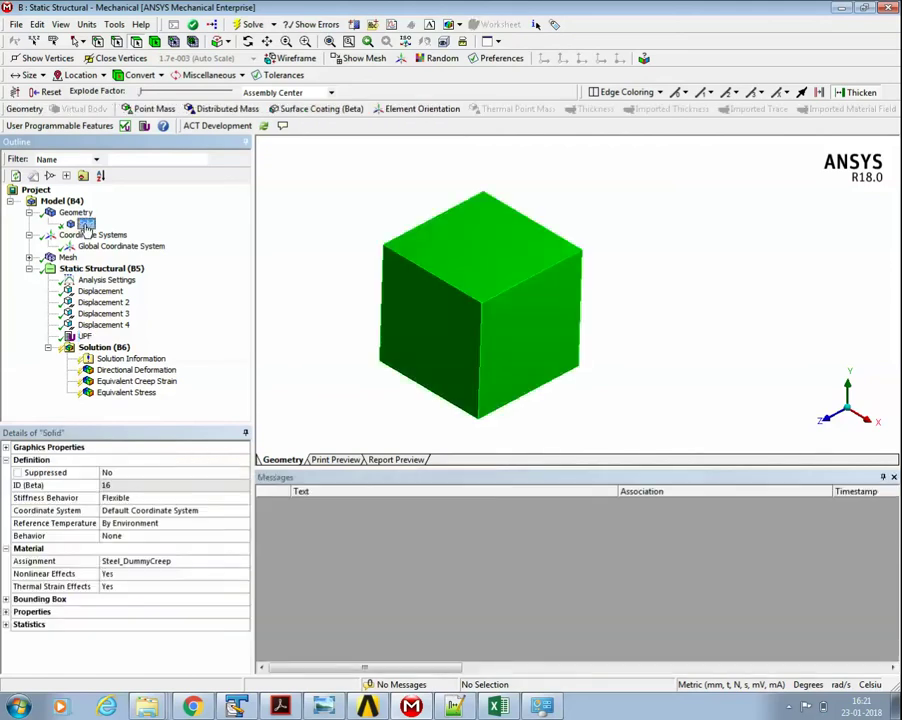
{"action": "right_click", "coordinate": [87, 226]}
{"action": "mouse_move", "coordinate": [108, 233]}
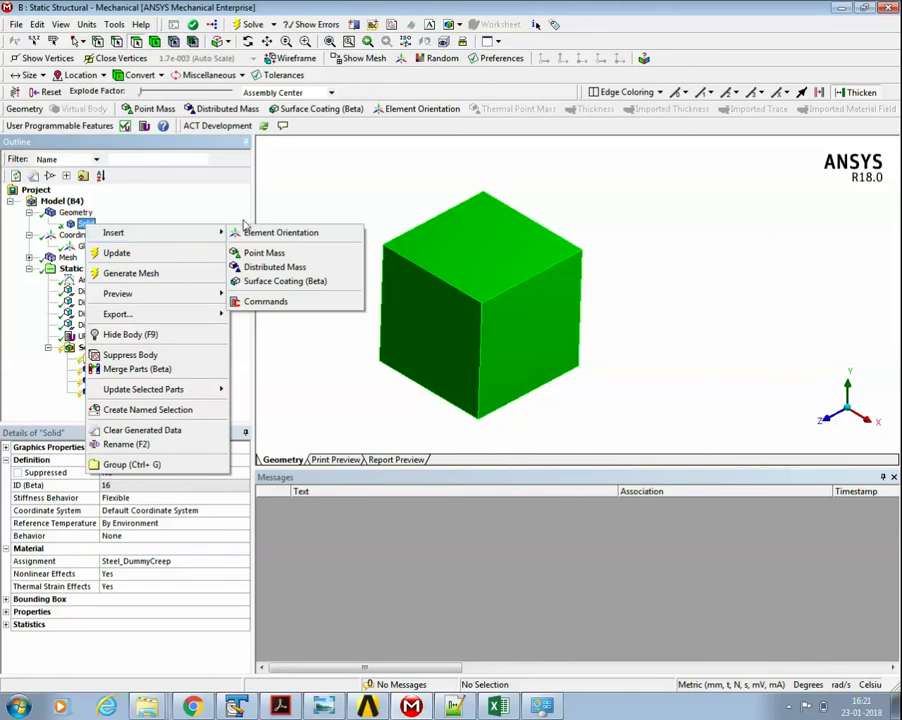
{"action": "left_click", "coordinate": [252, 304]}
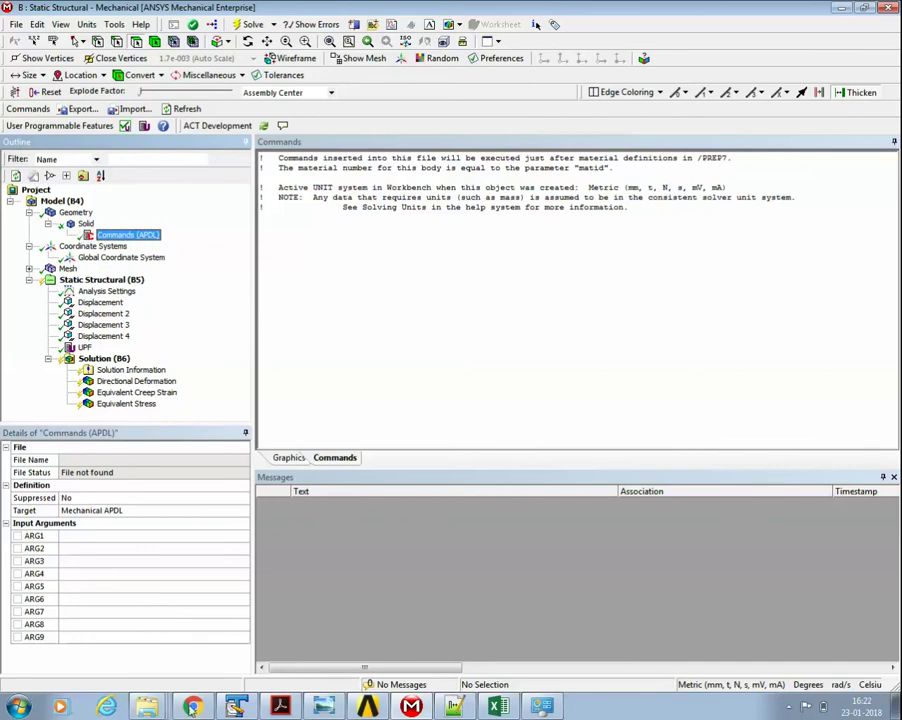
Copy the UPFCreepMaterialData commands from the TextPad document and paste them below the comments in the Commands (APDL) object.
{"action": "key", "text": "ctrl+a"}
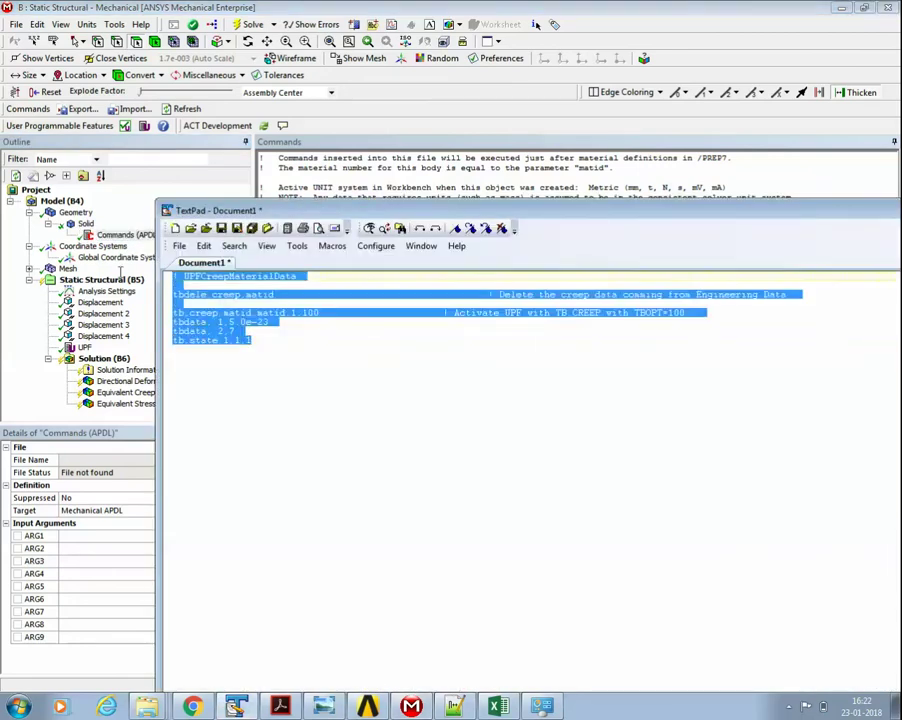
{"action": "key", "text": "ctrl+c"}
{"action": "left_click", "coordinate": [250, 12]}
{"action": "left_click", "coordinate": [300, 251]}
{"action": "key", "text": "ctrl+v"}
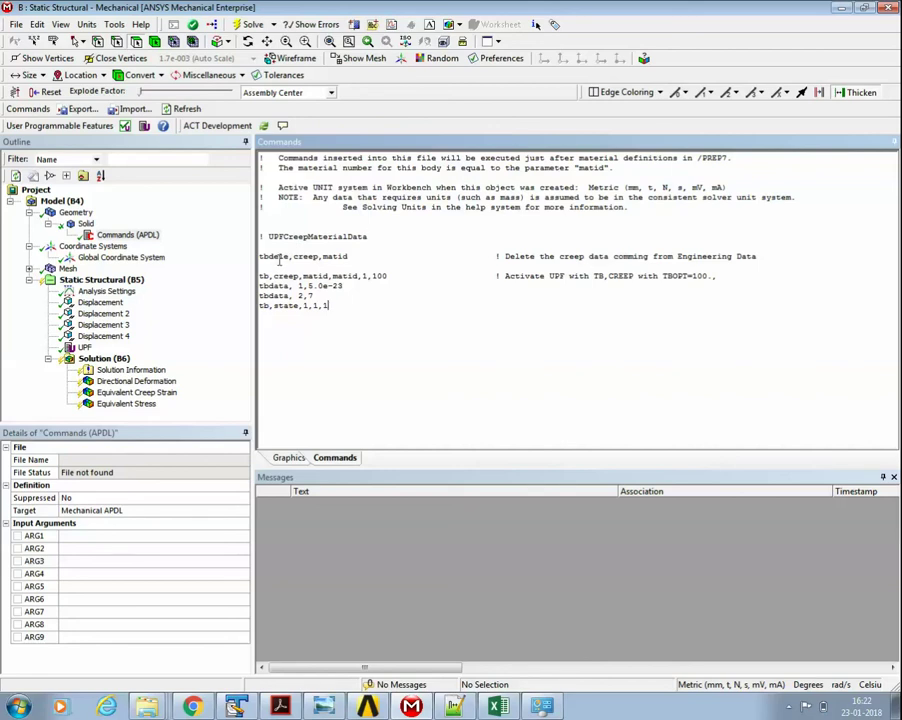
Review the tbdele,creep,matid command against the Strain Hardening constants of Steel_DummyCreep in Workbench Engineering Data.
{"action": "left_click_drag", "start_coordinate": [263, 257], "coordinate": [362, 258]}
{"action": "left_click", "coordinate": [311, 257]}
{"action": "key", "text": "alt+Tab"}
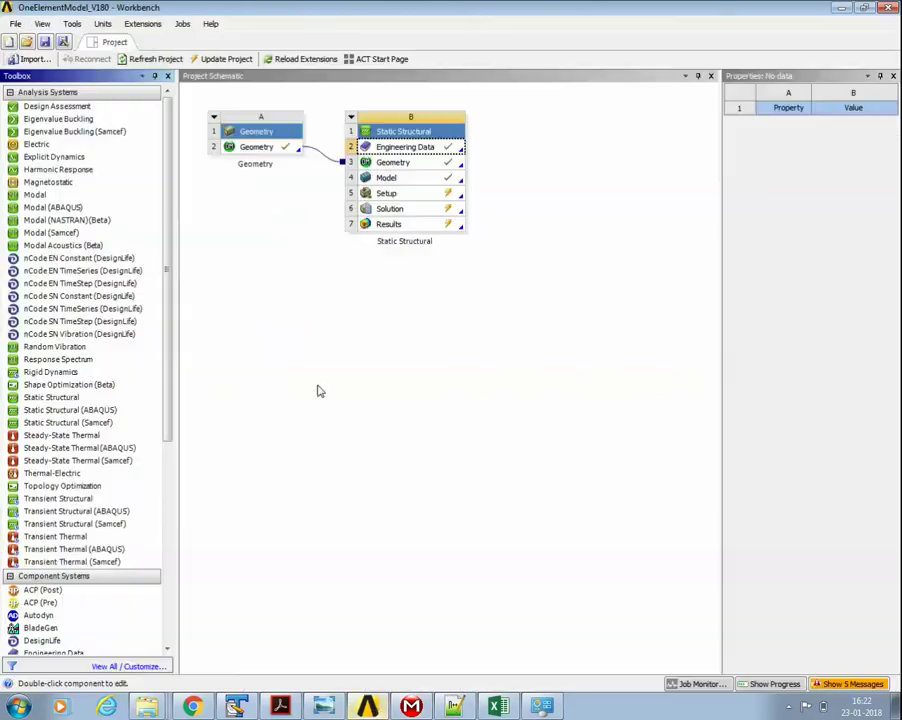
{"action": "double_click", "coordinate": [401, 150]}
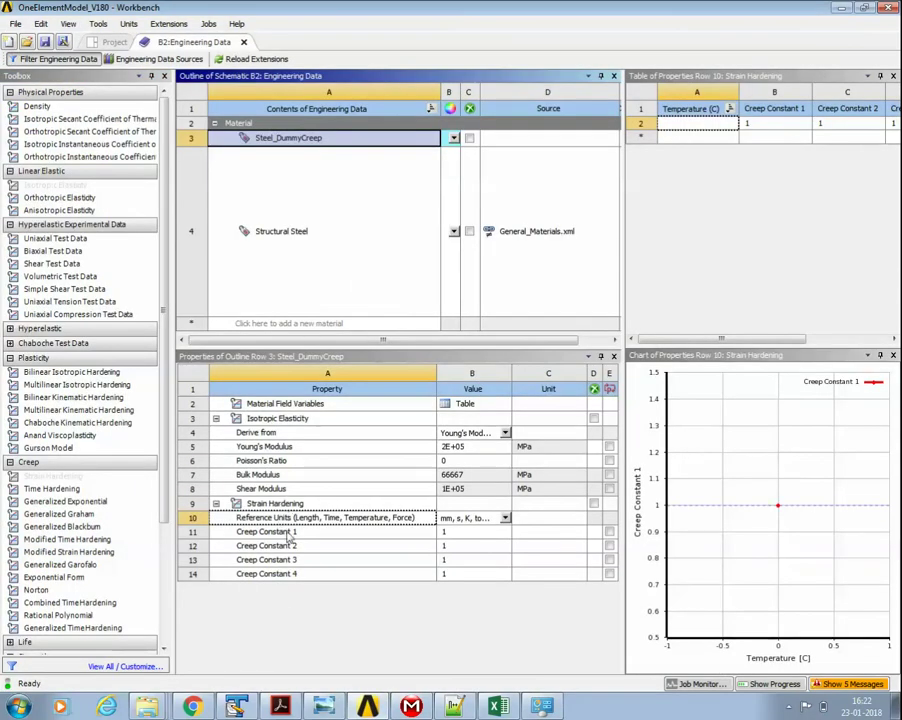
{"action": "key", "text": "alt+Tab"}
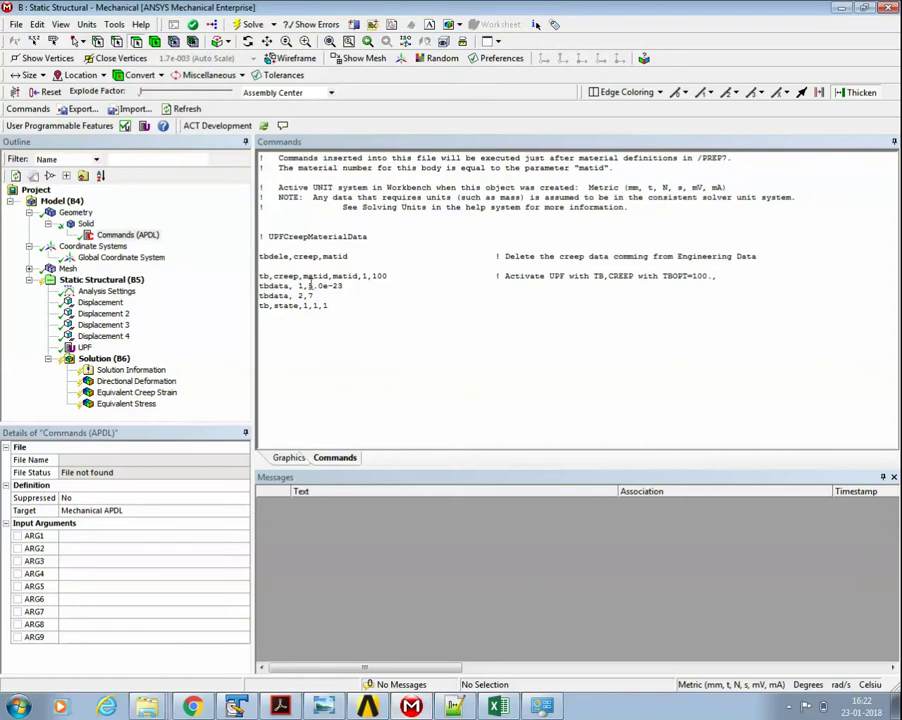
Review the tb,creep line with TBOPT 100 against the prop(1) and prop(2) assignments of c1 and c2 in usercreep.F.
{"action": "left_click_drag", "start_coordinate": [260, 277], "coordinate": [368, 278]}
{"action": "left_click", "coordinate": [388, 276]}
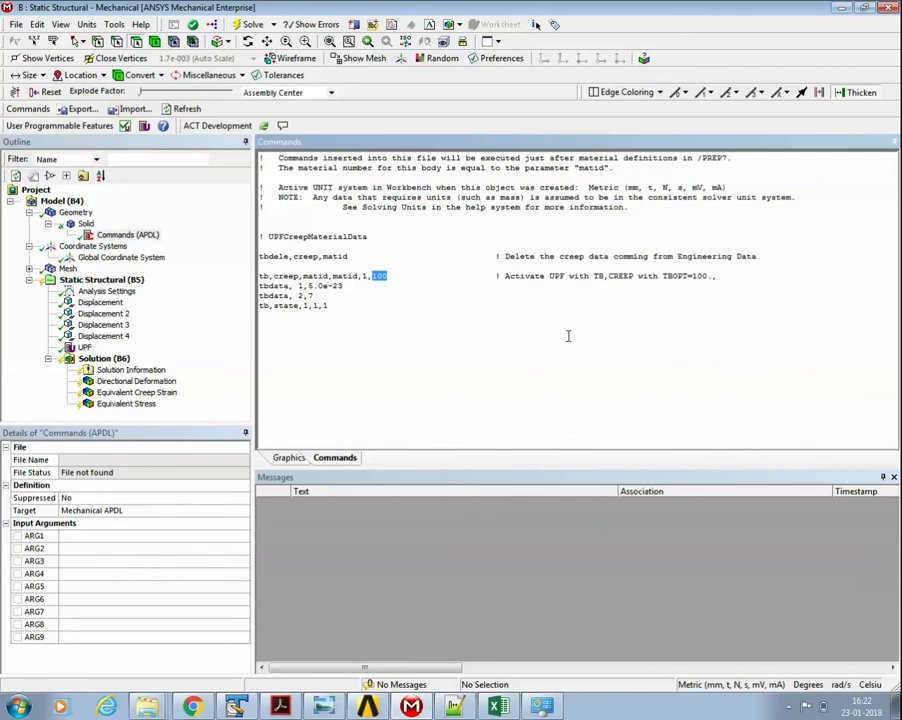
{"action": "left_click", "coordinate": [458, 707]}
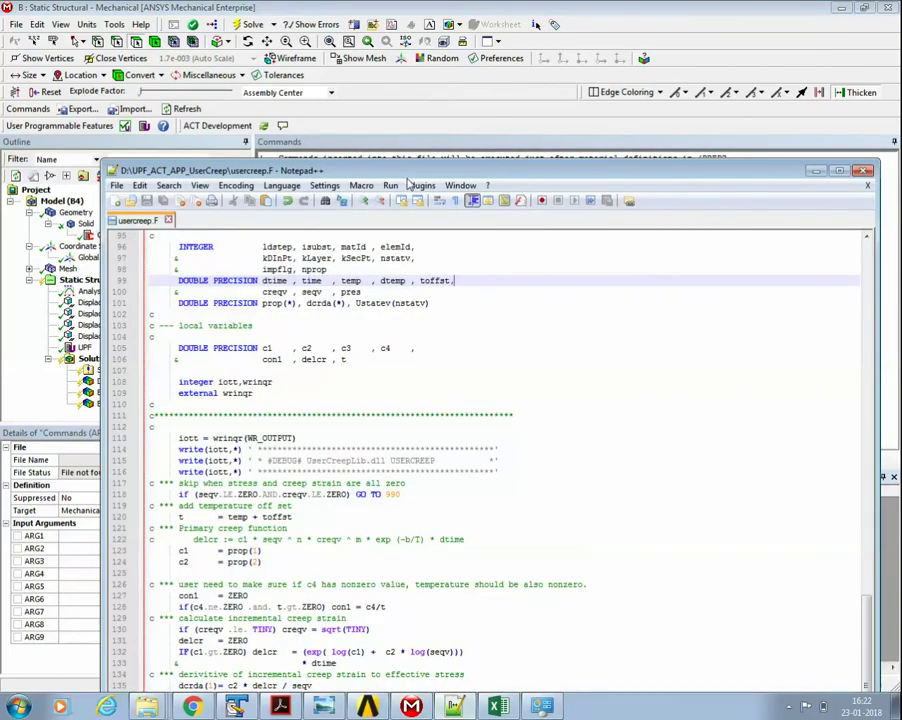
{"action": "left_click_drag", "start_coordinate": [407, 181], "coordinate": [638, 186]}
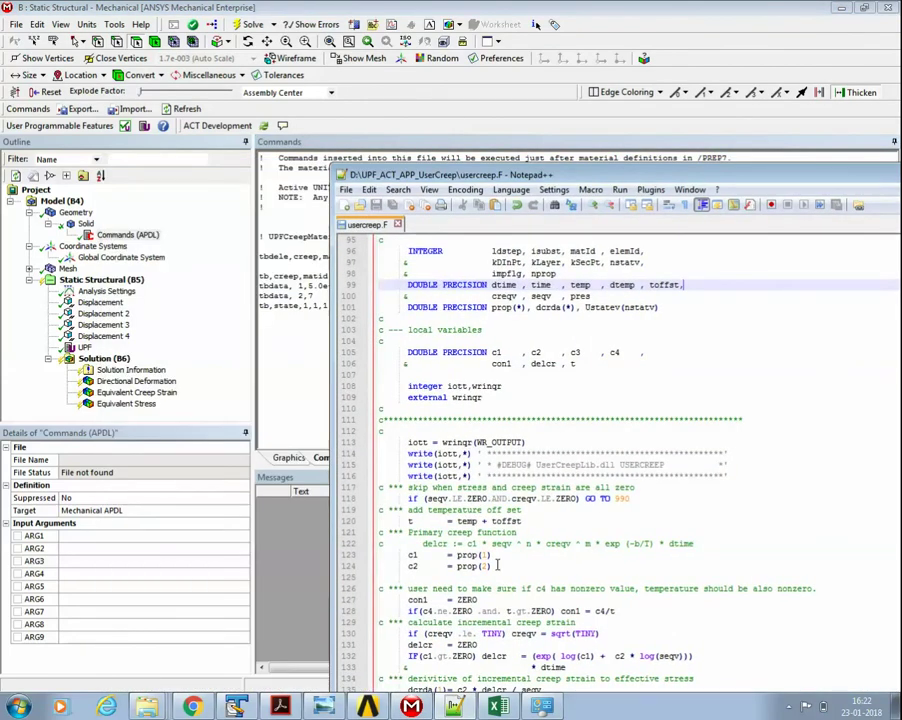
{"action": "left_click_drag", "start_coordinate": [497, 565], "coordinate": [383, 554]}
{"action": "left_click", "coordinate": [314, 350]}
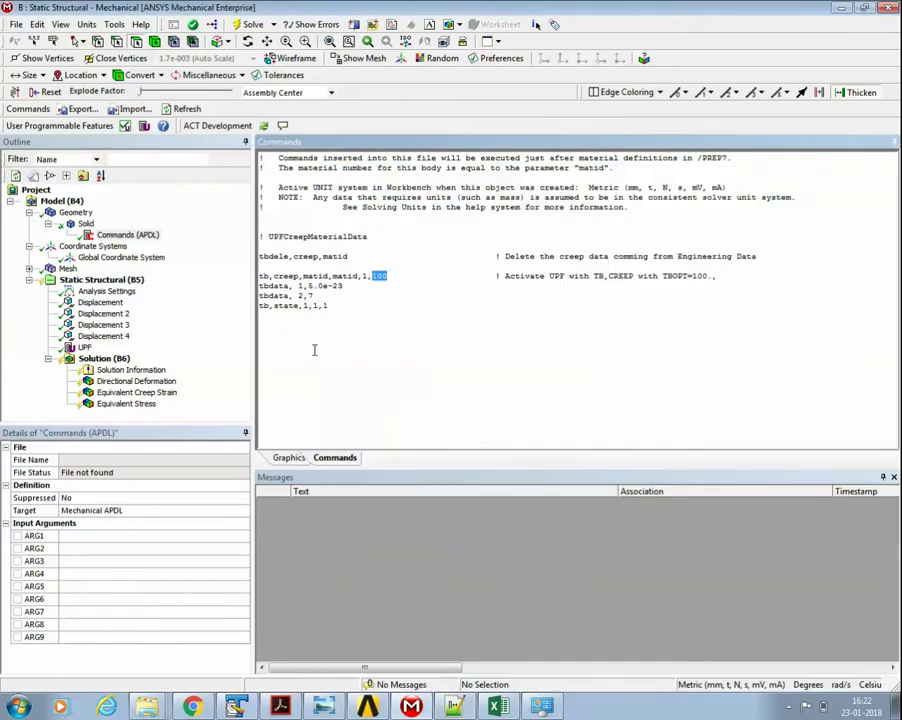
Examine the two tbdata constants and the whole UPFCreepMaterialData block in the Commands (APDL) object.
{"action": "left_click_drag", "start_coordinate": [308, 286], "coordinate": [343, 286]}
{"action": "double_click", "coordinate": [311, 296]}
{"action": "left_click_drag", "start_coordinate": [336, 306], "coordinate": [254, 233]}
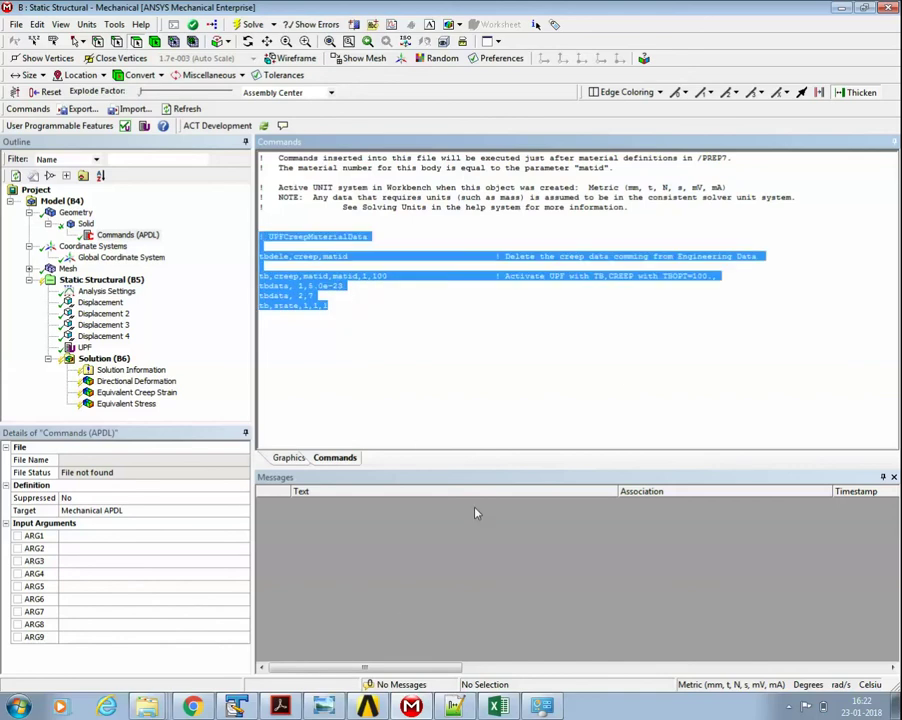
{"action": "left_click", "coordinate": [405, 376]}
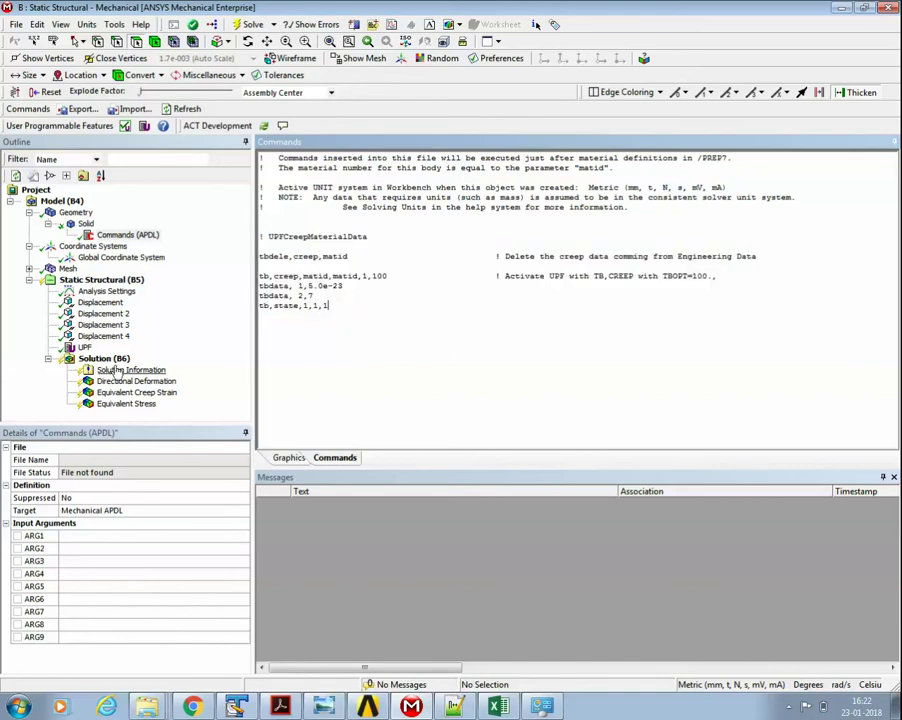
{"action": "mouse_move", "coordinate": [263, 236]}
{"action": "left_mouse_down"}
{"action": "mouse_move", "coordinate": [355, 307]}
{"action": "mouse_move", "coordinate": [300, 286]}
{"action": "mouse_move", "coordinate": [260, 232]}
{"action": "left_mouse_up"}
{"action": "left_click", "coordinate": [350, 334]}
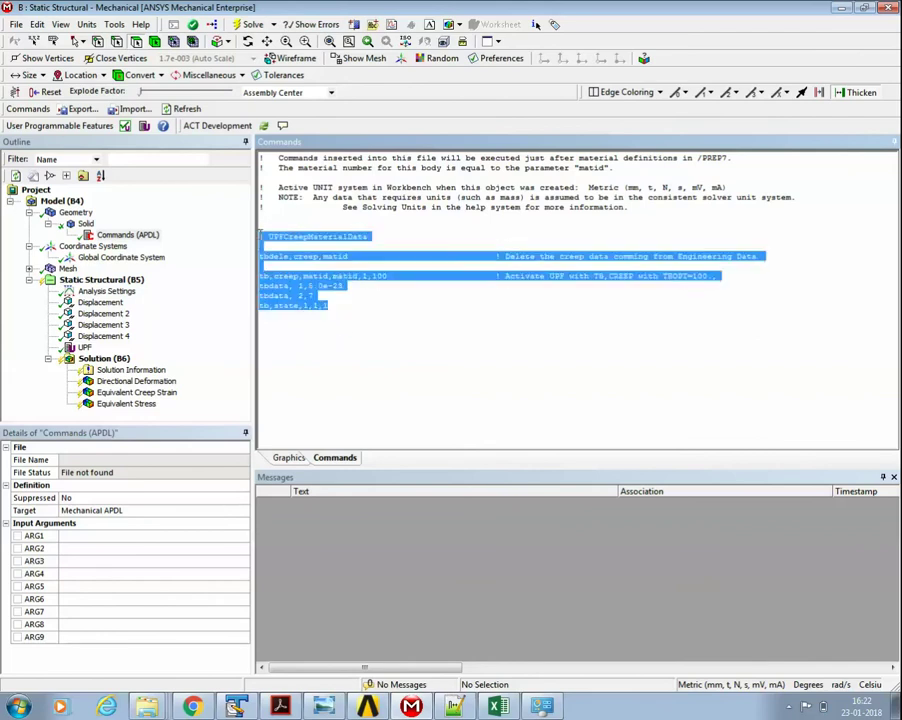
{"action": "left_click", "coordinate": [358, 307]}
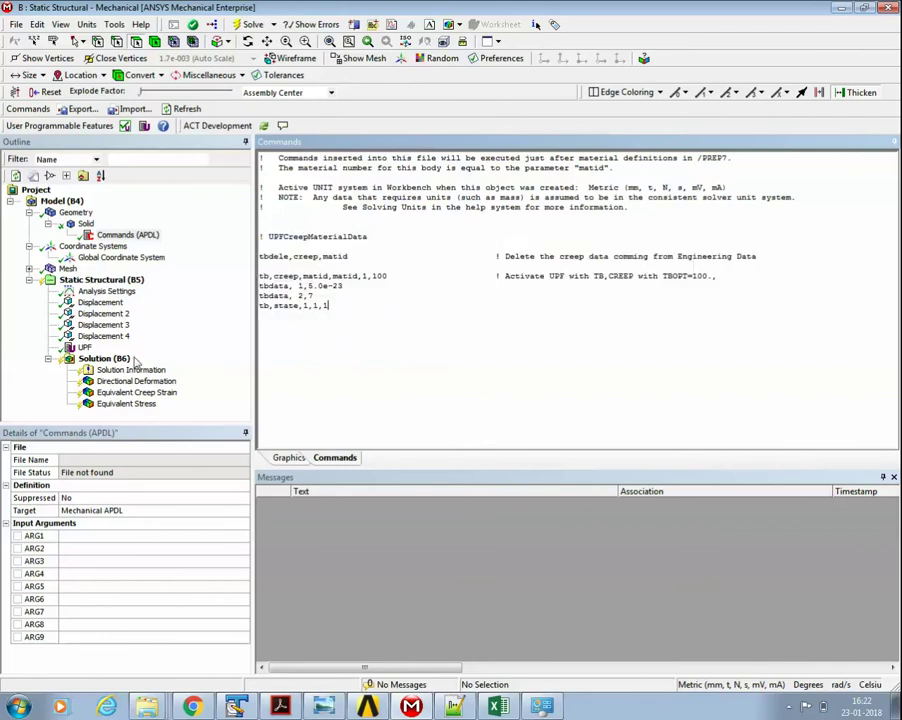
Check the UPF and Commands (APDL) objects and try to solve the Static Structural analysis.
{"action": "left_click", "coordinate": [84, 348]}
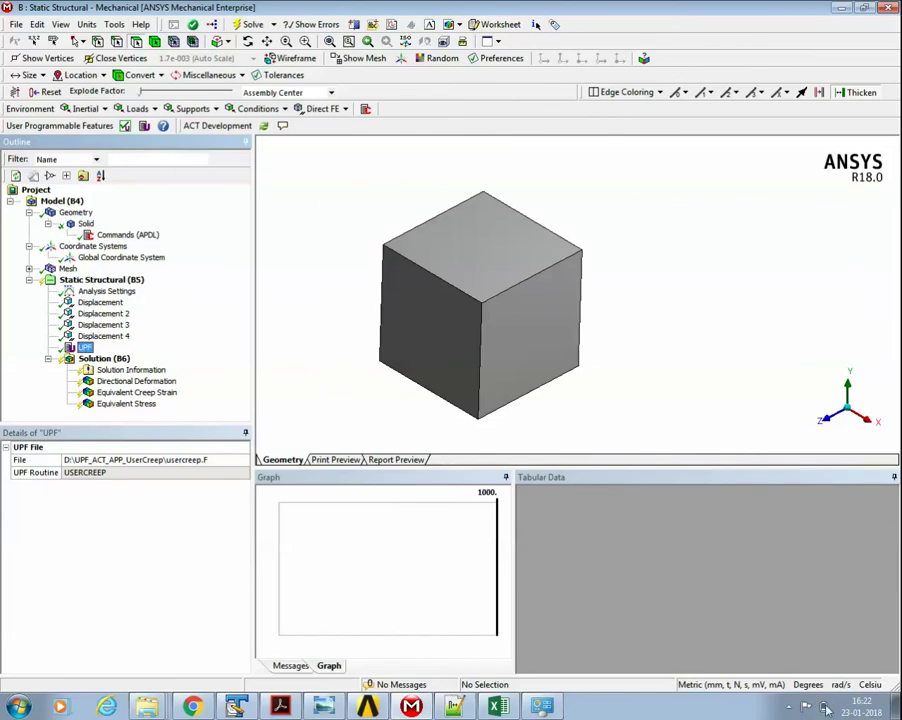
{"action": "left_click", "coordinate": [791, 708]}
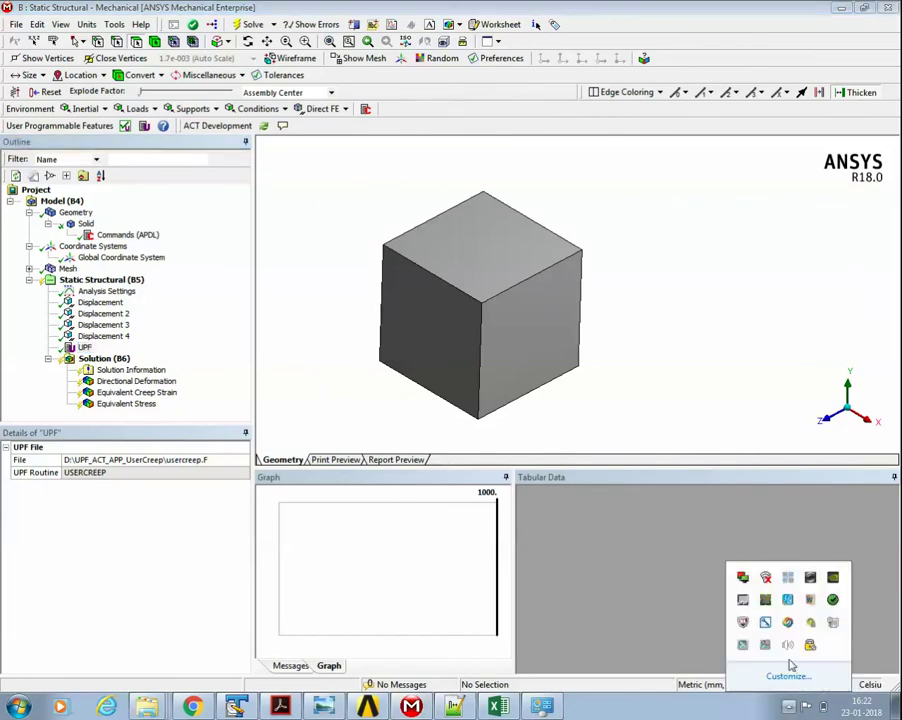
{"action": "left_click", "coordinate": [128, 234]}
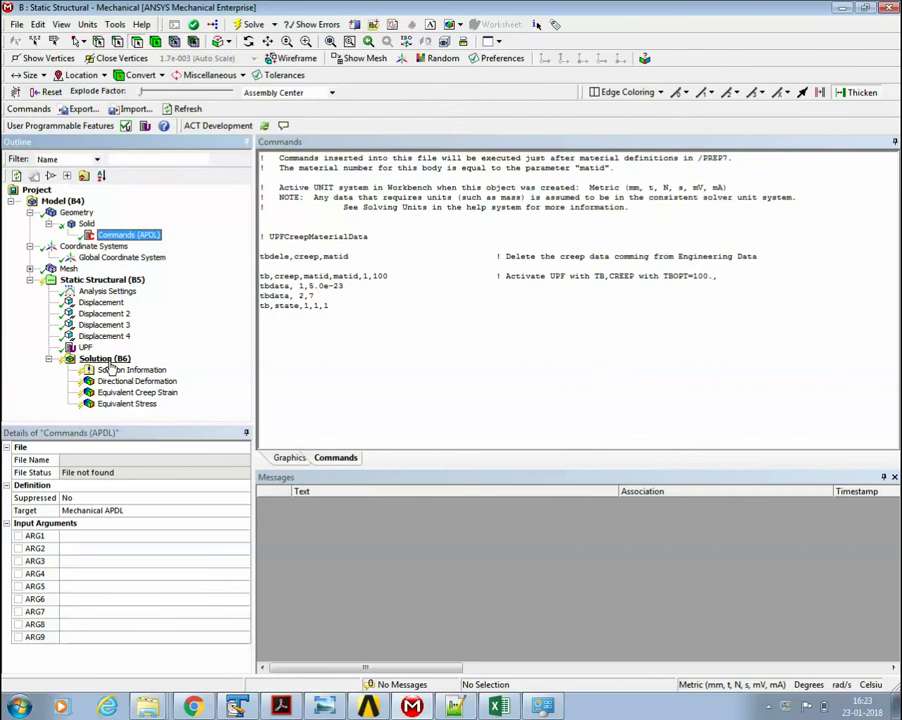
{"action": "left_click", "coordinate": [102, 358]}
{"action": "right_click", "coordinate": [108, 361]}
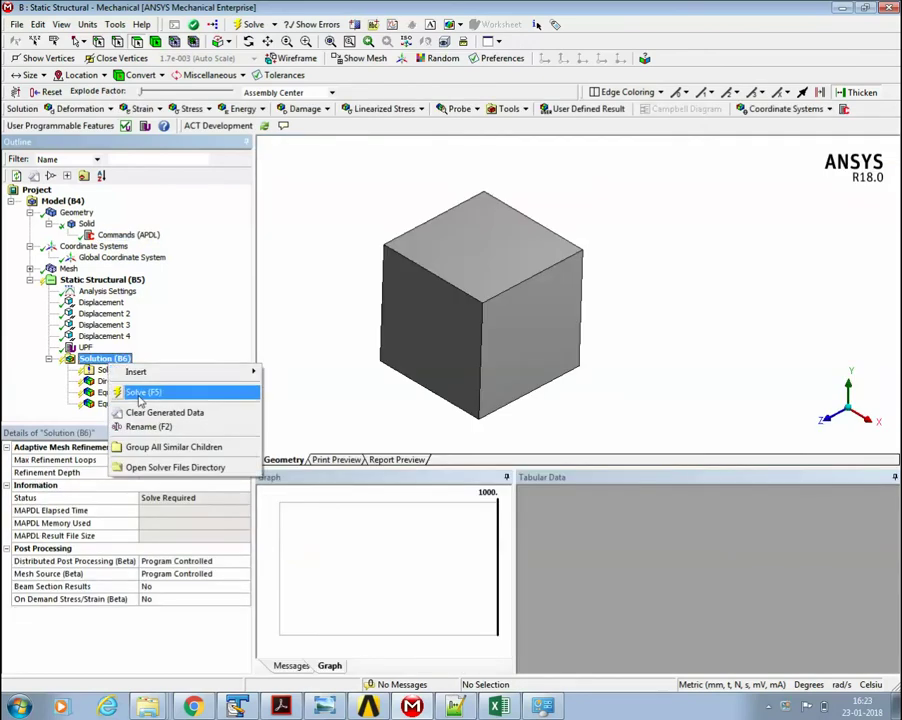
{"action": "left_click", "coordinate": [140, 393]}
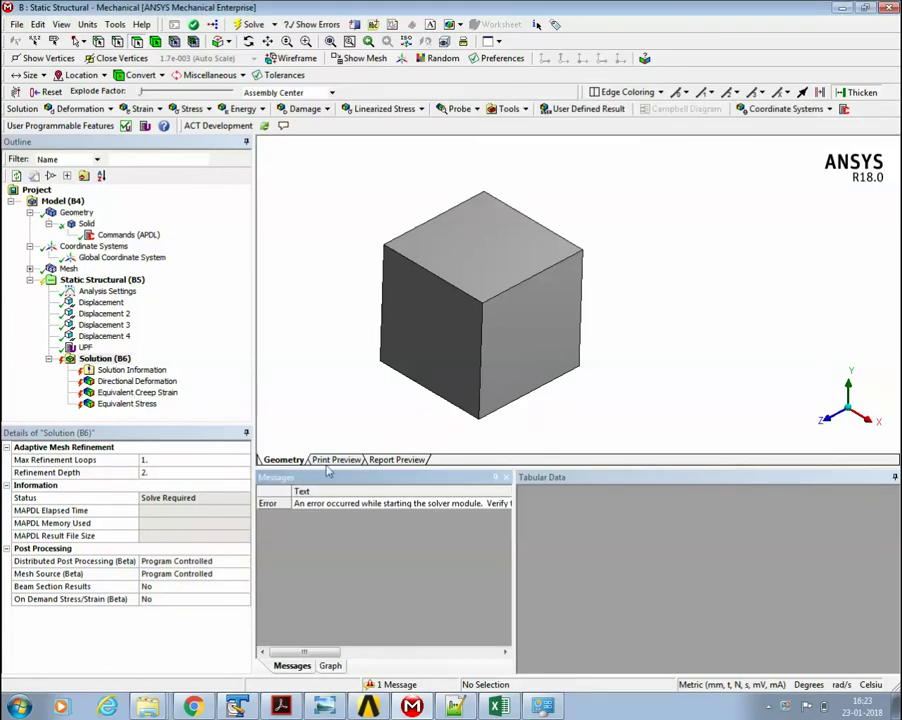
Check the Solution Information output and read the full text of the solver error message.
{"action": "left_click", "coordinate": [132, 370]}
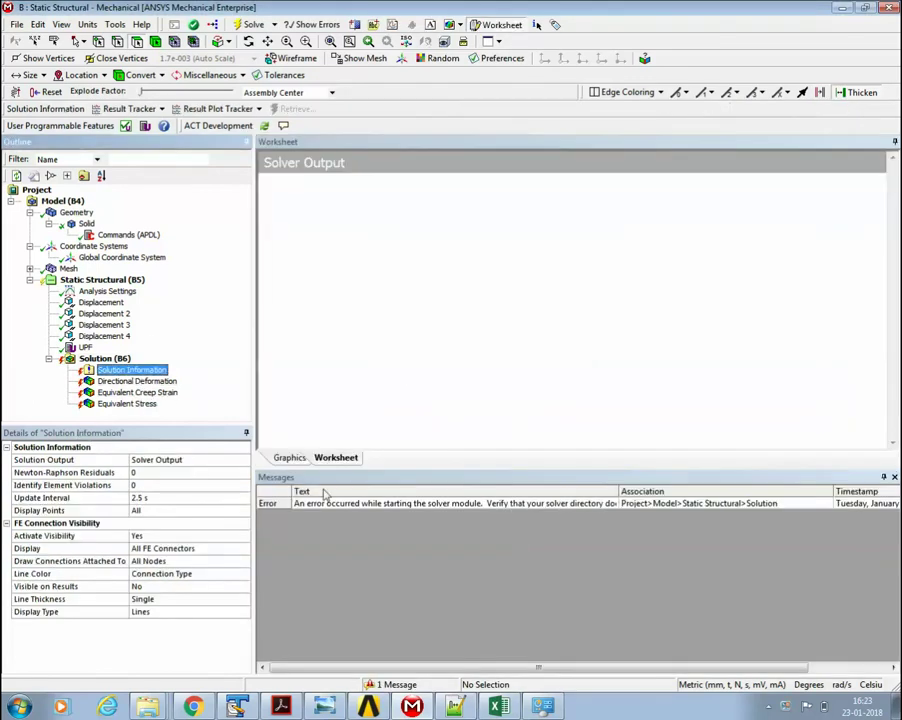
{"action": "double_click", "coordinate": [328, 504]}
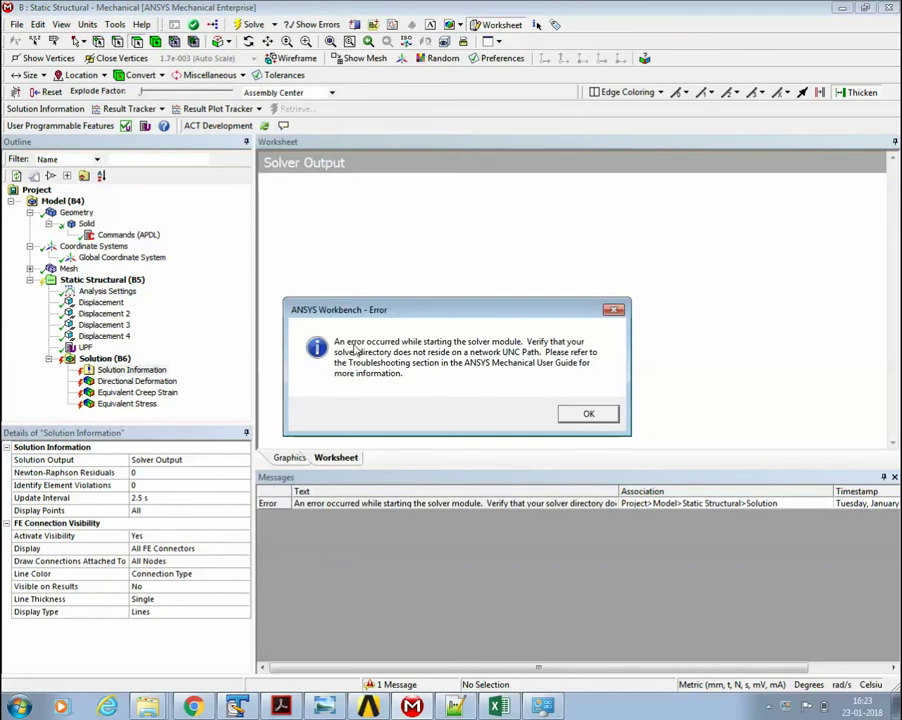
{"action": "left_click", "coordinate": [585, 415]}
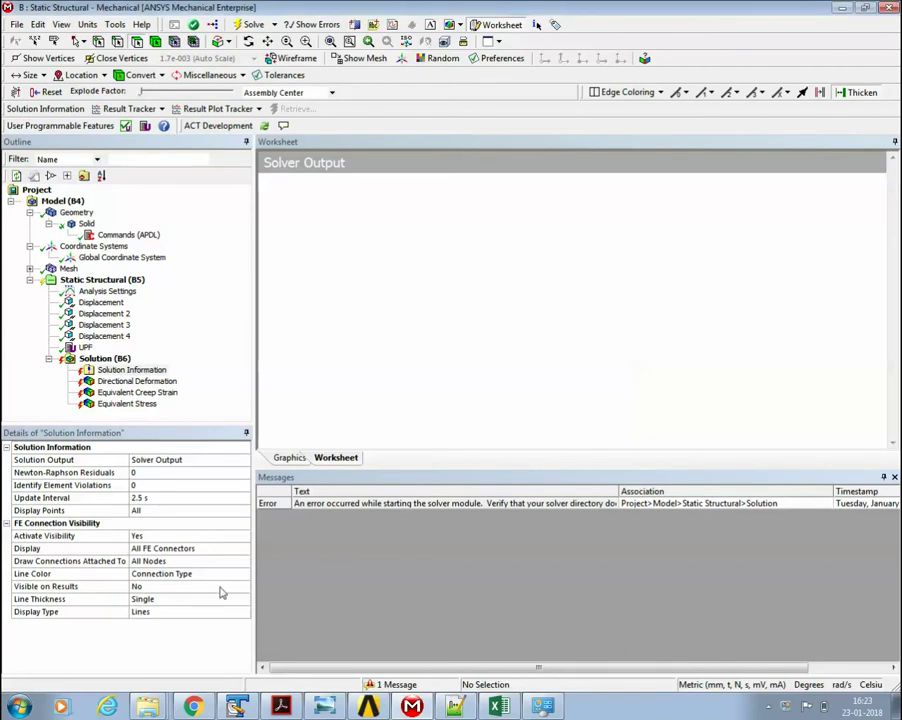
Open the solver files directory and examine the compiler error recorded in compile_error.txt.
{"action": "right_click", "coordinate": [118, 358]}
{"action": "left_click", "coordinate": [172, 480]}
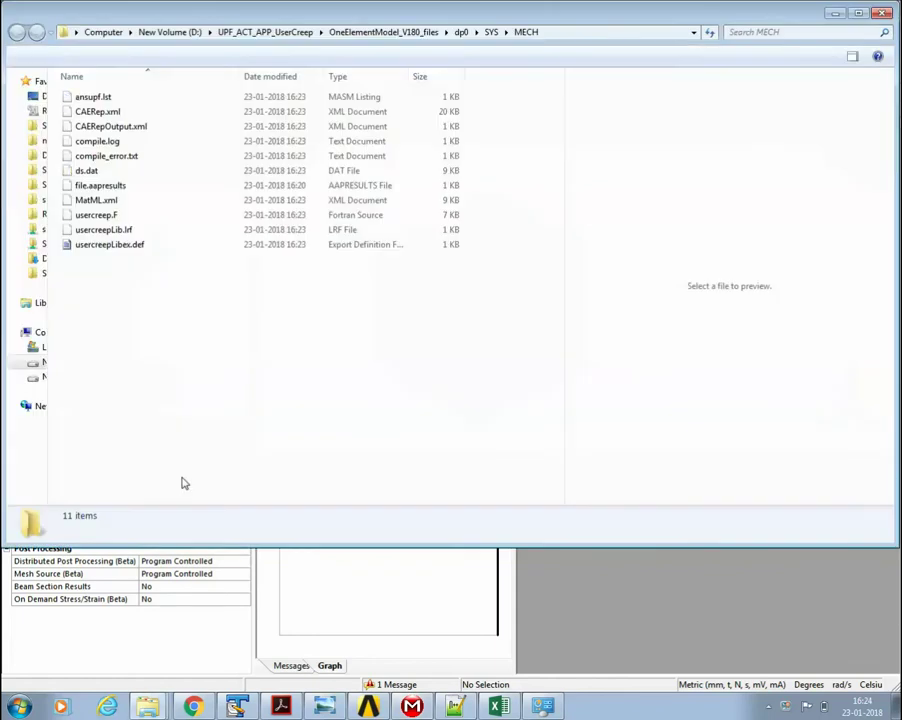
{"action": "double_click", "coordinate": [108, 157]}
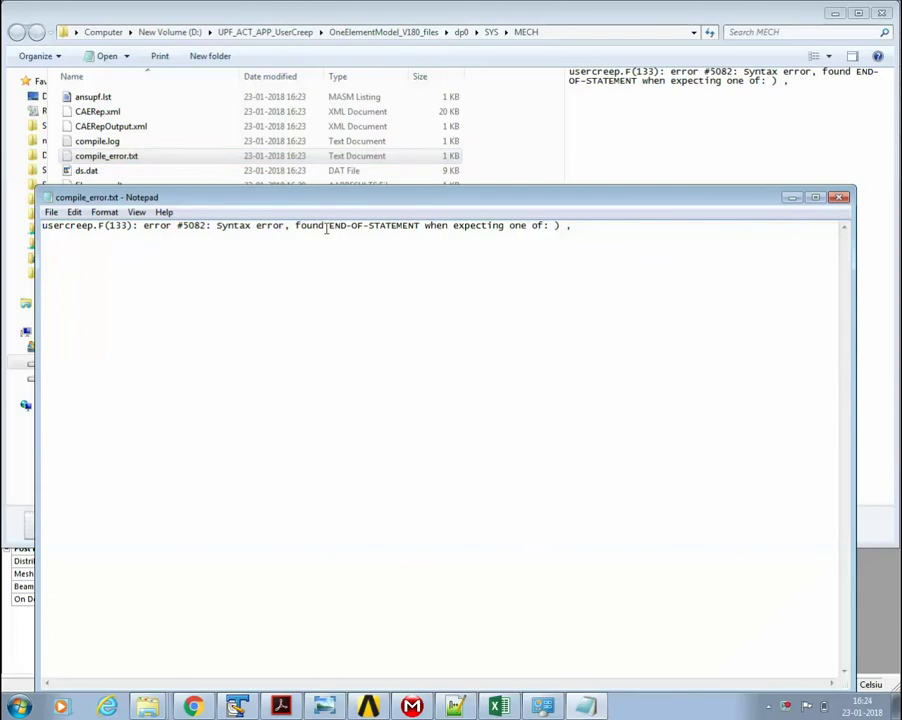
{"action": "left_click_drag", "start_coordinate": [325, 227], "coordinate": [574, 240]}
Add the missing closing parenthesis after log(seqv) on line 132 of usercreep.F in Notepad++ and save the file.
{"action": "key", "text": "alt+Tab"}
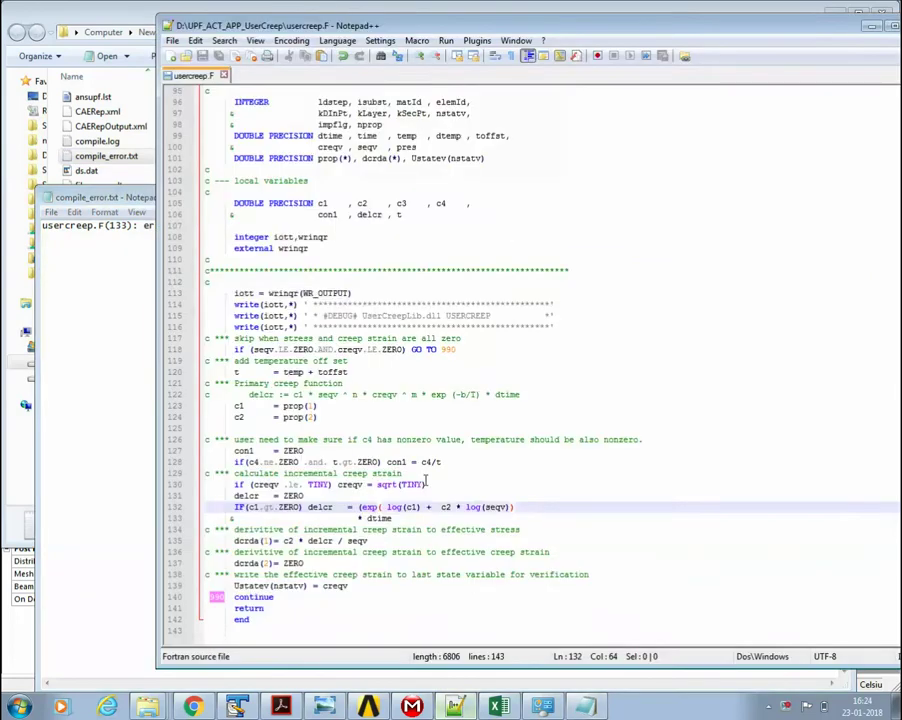
{"action": "left_click", "coordinate": [336, 236]}
{"action": "scroll", "coordinate": [338, 290], "scroll_direction": "up", "scroll_amount": 7}
{"action": "scroll", "coordinate": [338, 298], "scroll_direction": "down", "scroll_amount": 5}
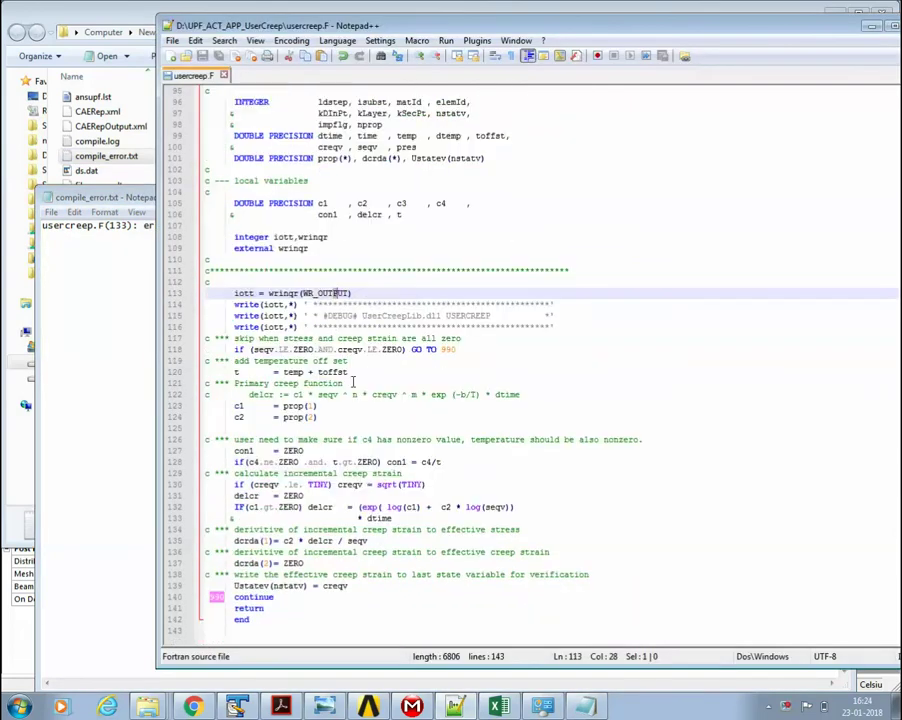
{"action": "left_click", "coordinate": [362, 507]}
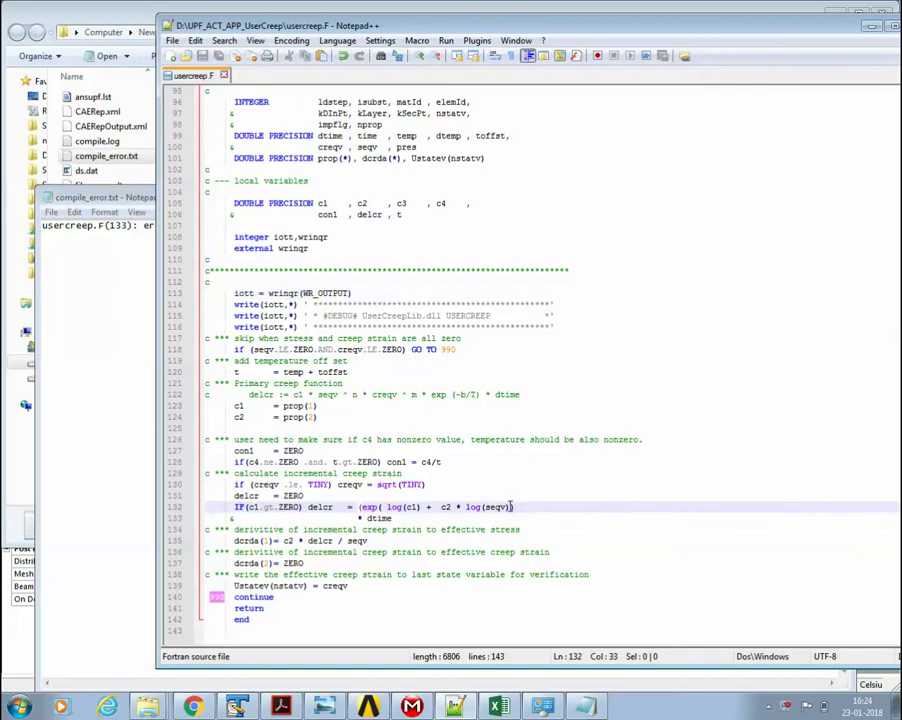
{"action": "double_click", "coordinate": [512, 507]}
{"action": "left_click", "coordinate": [521, 507]}
{"action": "type", "text": ")"}
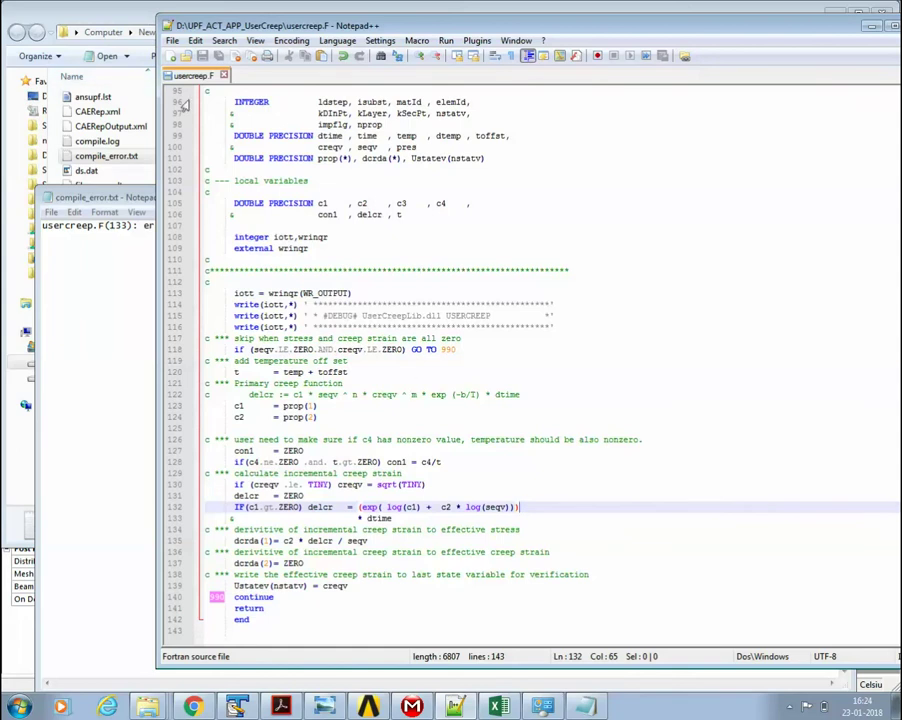
{"action": "left_click", "coordinate": [173, 41]}
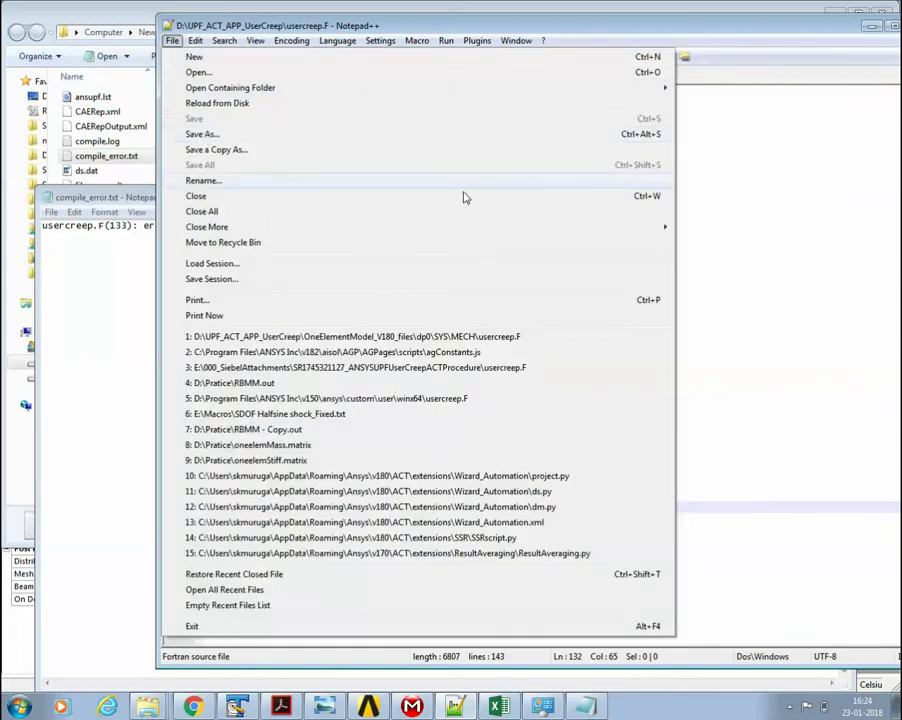
{"action": "left_click", "coordinate": [806, 282]}
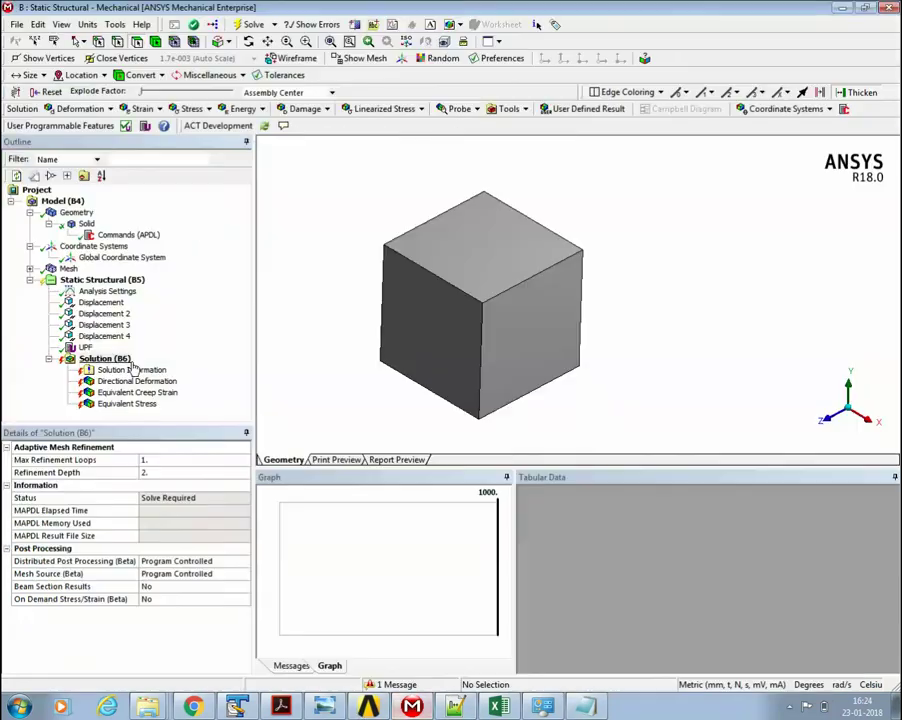
Select usercreep.F again as the UPF object's file in Mechanical and solve the analysis.
{"action": "left_click", "coordinate": [85, 347]}
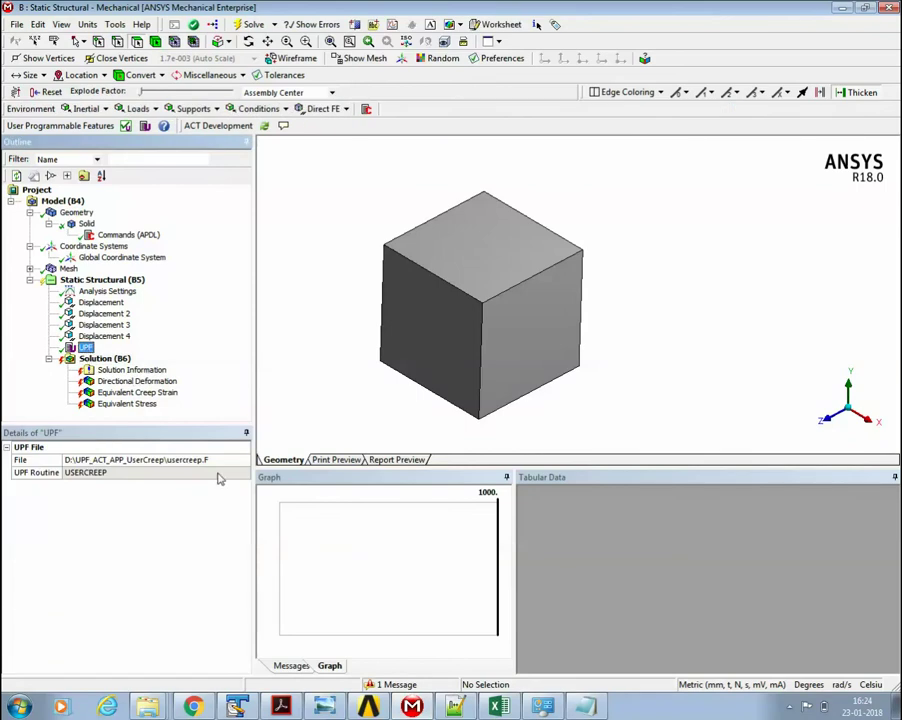
{"action": "left_click", "coordinate": [240, 459]}
{"action": "double_click", "coordinate": [398, 163]}
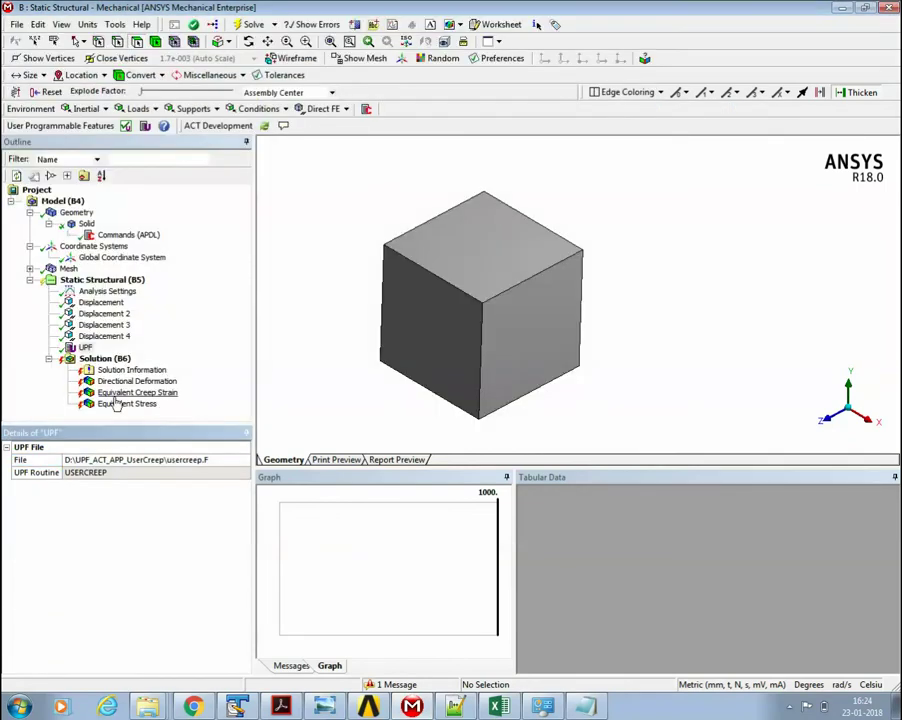
{"action": "right_click", "coordinate": [106, 360]}
{"action": "left_click", "coordinate": [143, 388]}
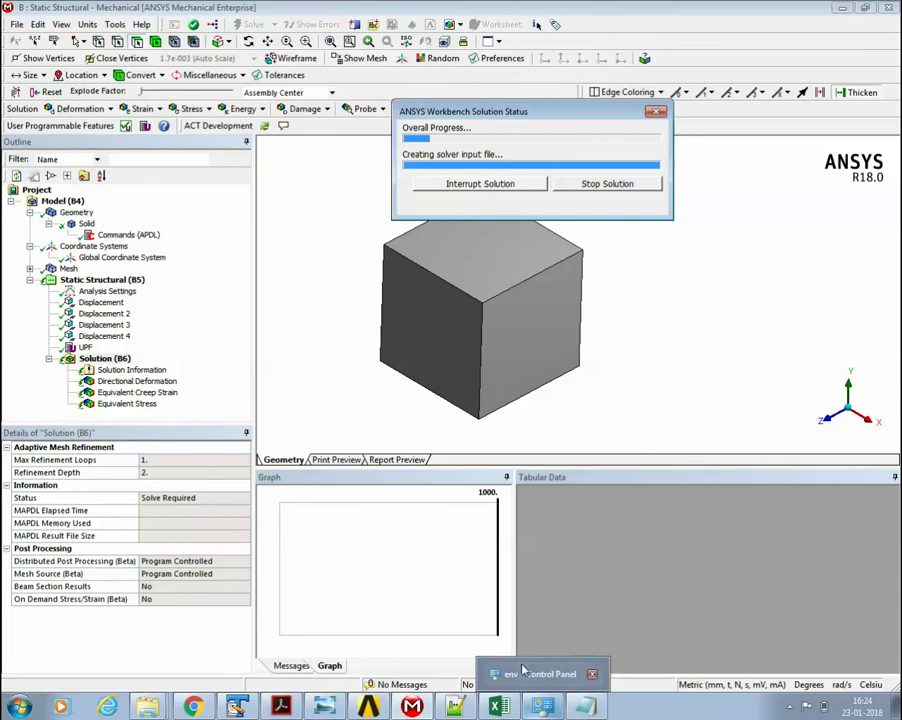
Switch to Verification.xlsx in Excel and review the analytical and ANSYS UPF columns on both UPF_UserCreepVerification sheets.
{"action": "mouse_move", "coordinate": [500, 707]}
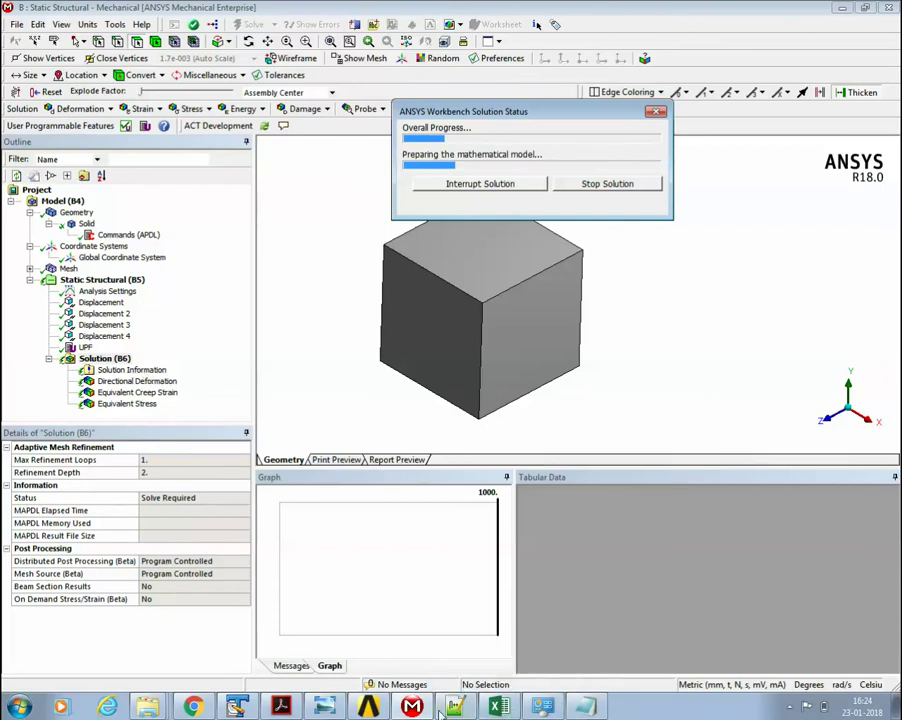
{"action": "left_click", "coordinate": [498, 707]}
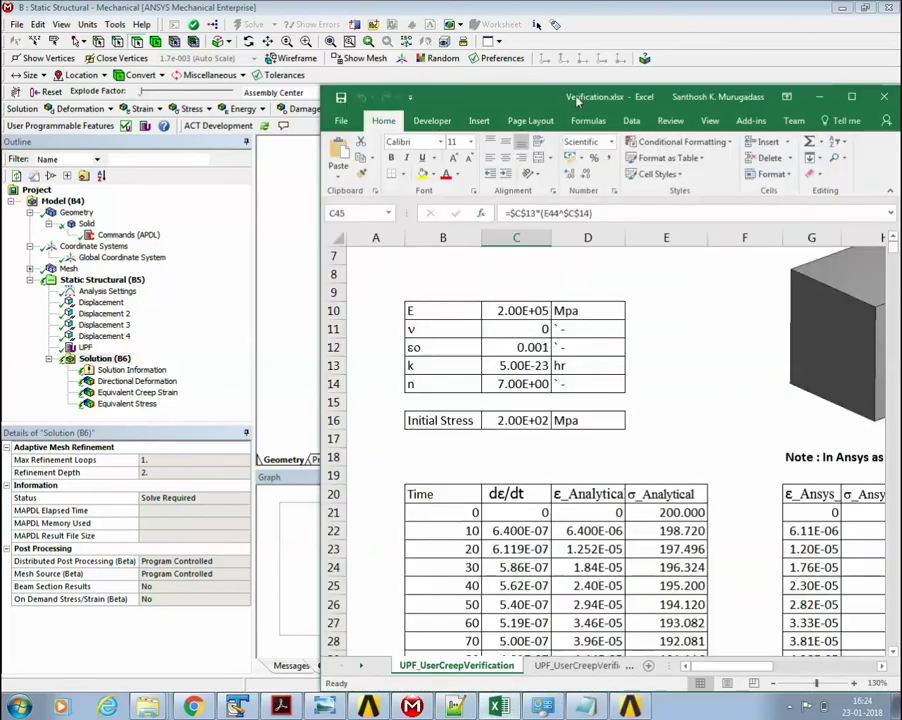
{"action": "left_click_drag", "start_coordinate": [544, 100], "coordinate": [378, 2]}
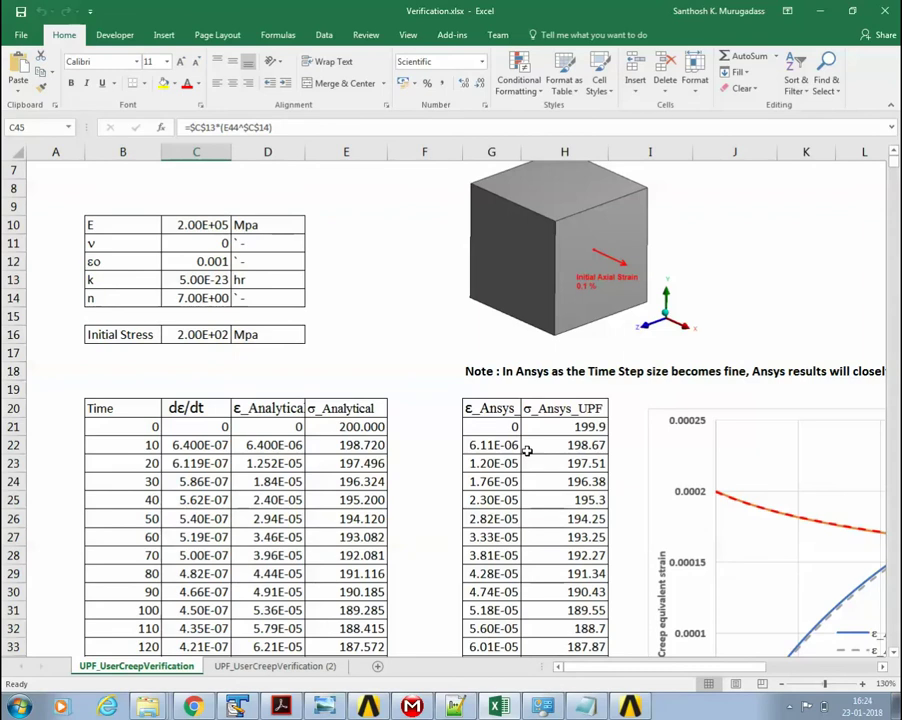
{"action": "left_click_drag", "start_coordinate": [510, 426], "coordinate": [572, 511]}
{"action": "key", "text": "ctrl+Page_Down"}
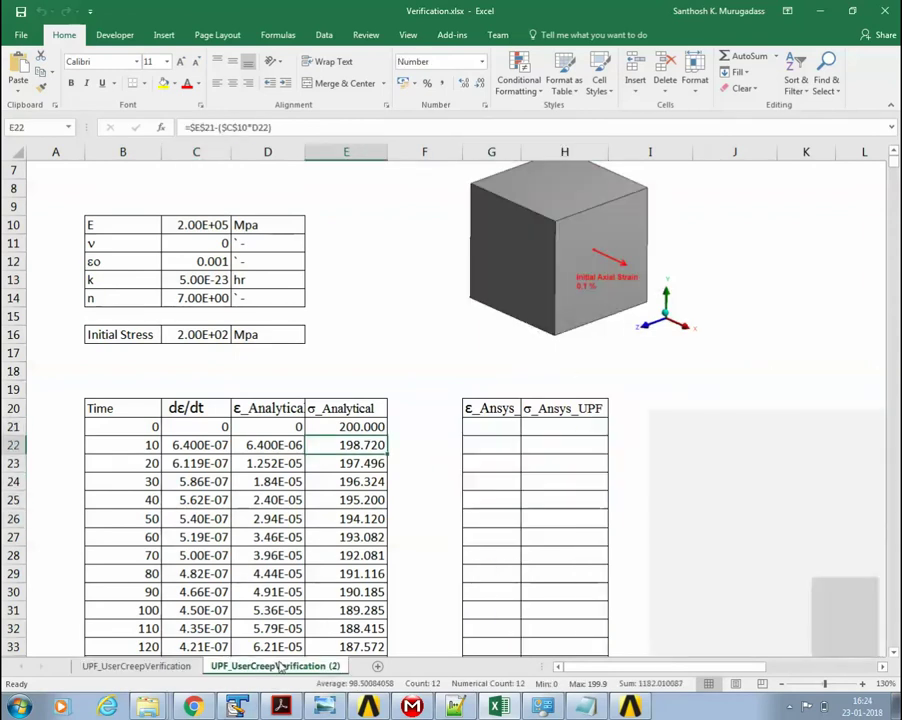
{"action": "scroll", "coordinate": [566, 488], "scroll_direction": "down", "scroll_amount": 3, "text": "ctrl"}
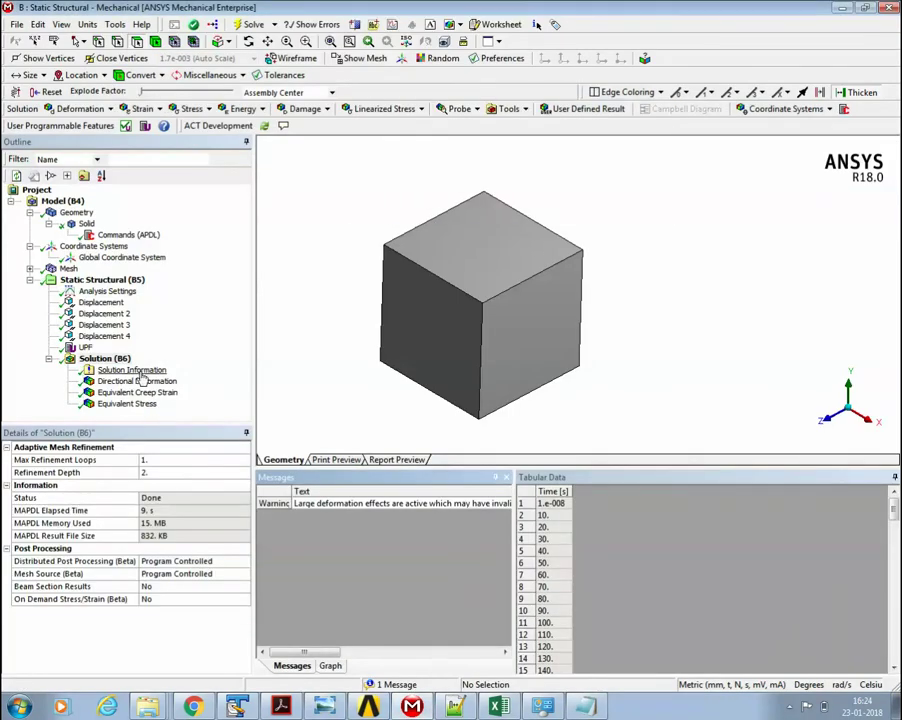
Find the User Link path (ANS_USER_PATH) entry in the Solution Information solver output in Mechanical.
{"action": "left_click", "coordinate": [132, 370]}
{"action": "scroll", "coordinate": [474, 340], "scroll_direction": "down", "scroll_amount": 8}
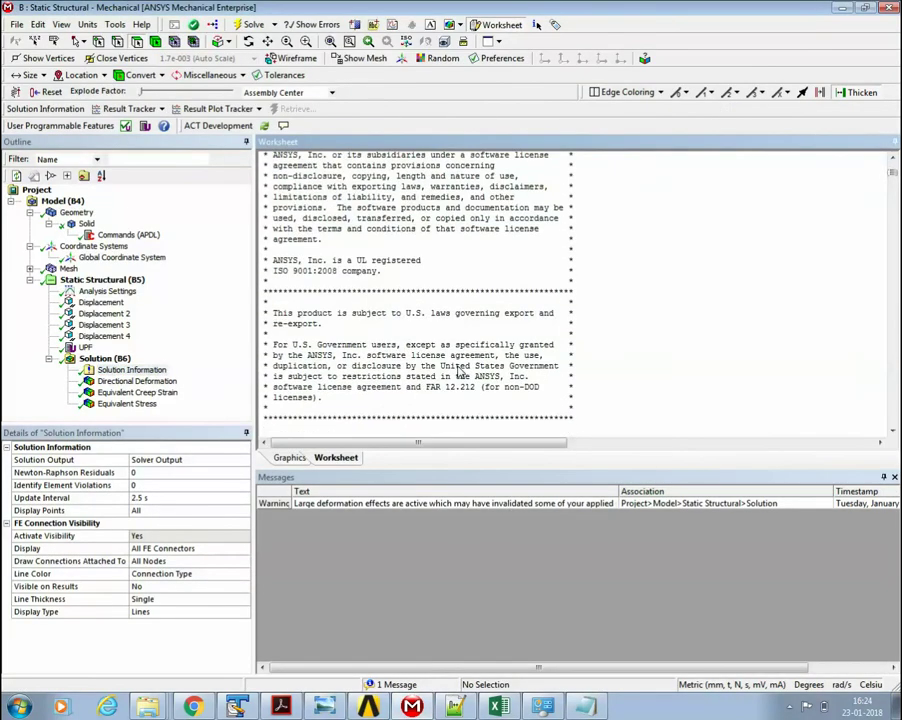
{"action": "scroll", "coordinate": [460, 373], "scroll_direction": "down", "scroll_amount": 15}
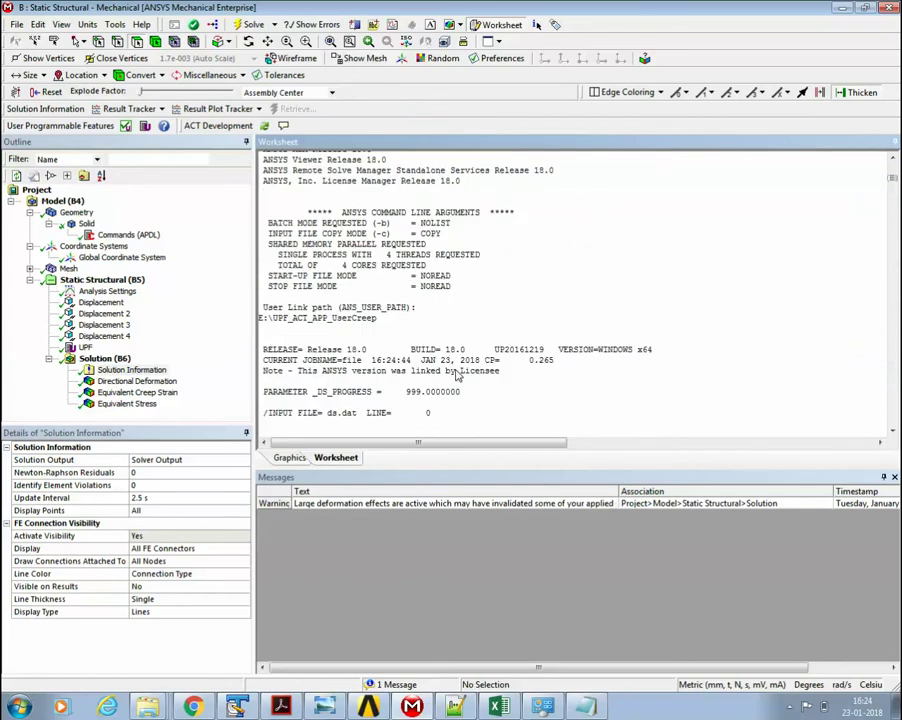
{"action": "mouse_move", "coordinate": [268, 314]}
{"action": "left_mouse_down"}
{"action": "mouse_move", "coordinate": [396, 332]}
{"action": "mouse_move", "coordinate": [259, 312]}
{"action": "left_mouse_up"}
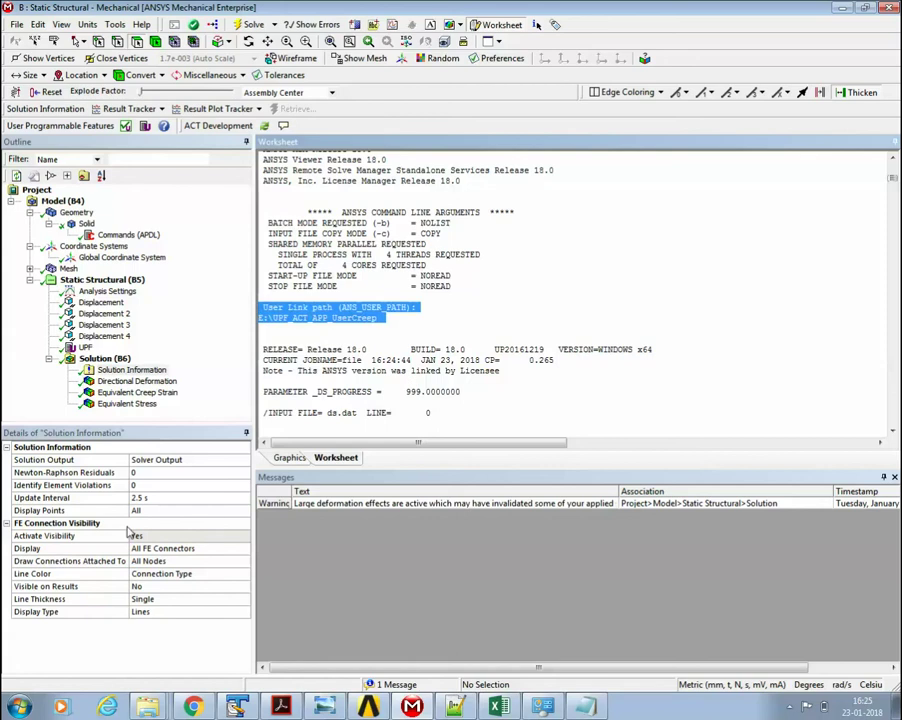
Switch to the MECH solver folder in Windows Explorer and check the copied usercreep.F and compile.log files.
{"action": "left_click", "coordinate": [147, 707]}
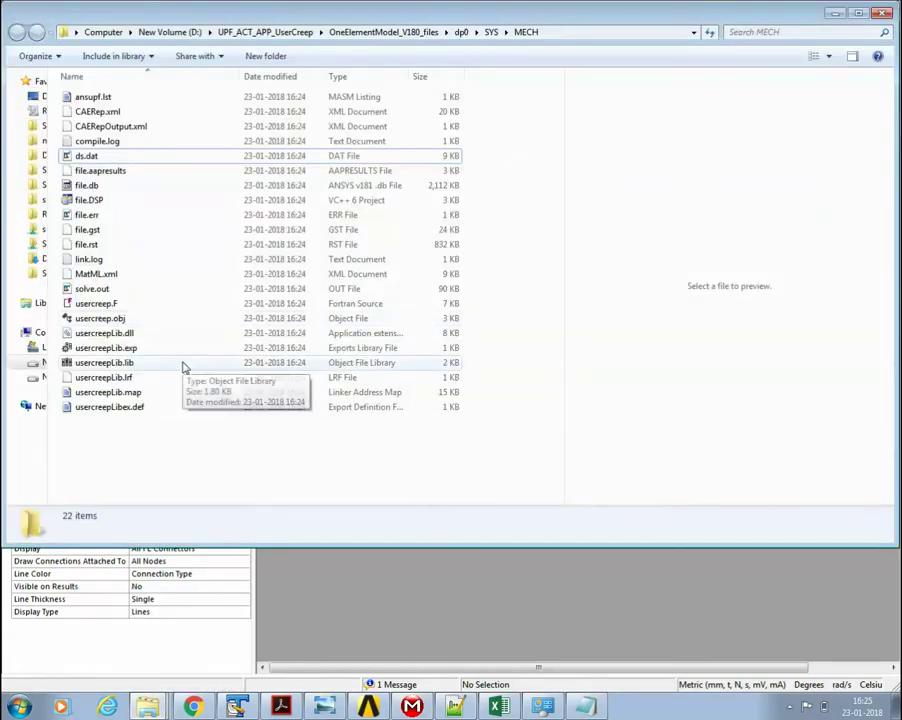
{"action": "left_click", "coordinate": [96, 303]}
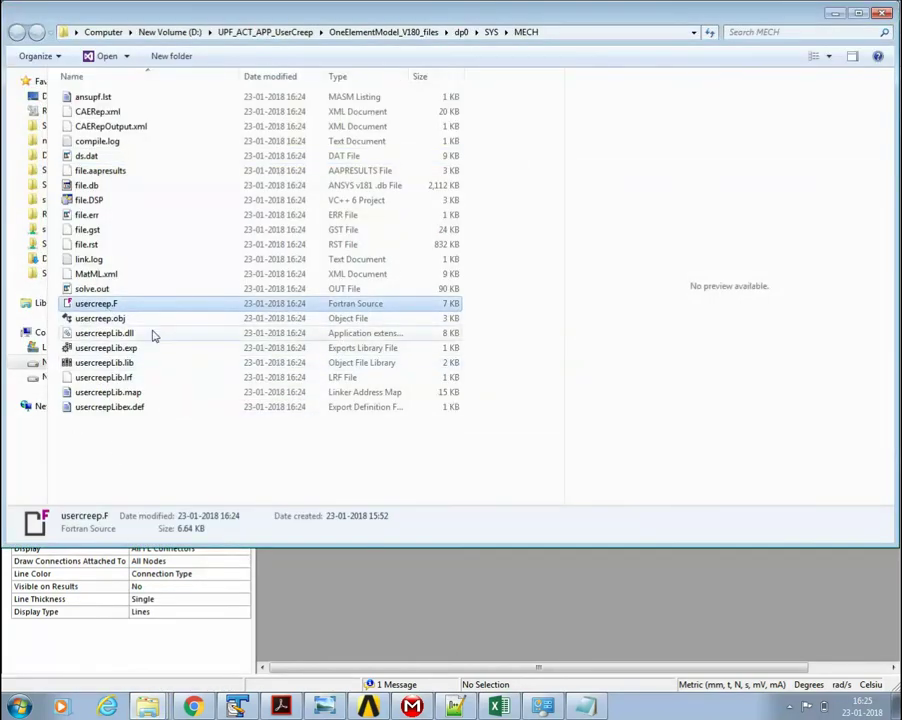
{"action": "left_click", "coordinate": [90, 142]}
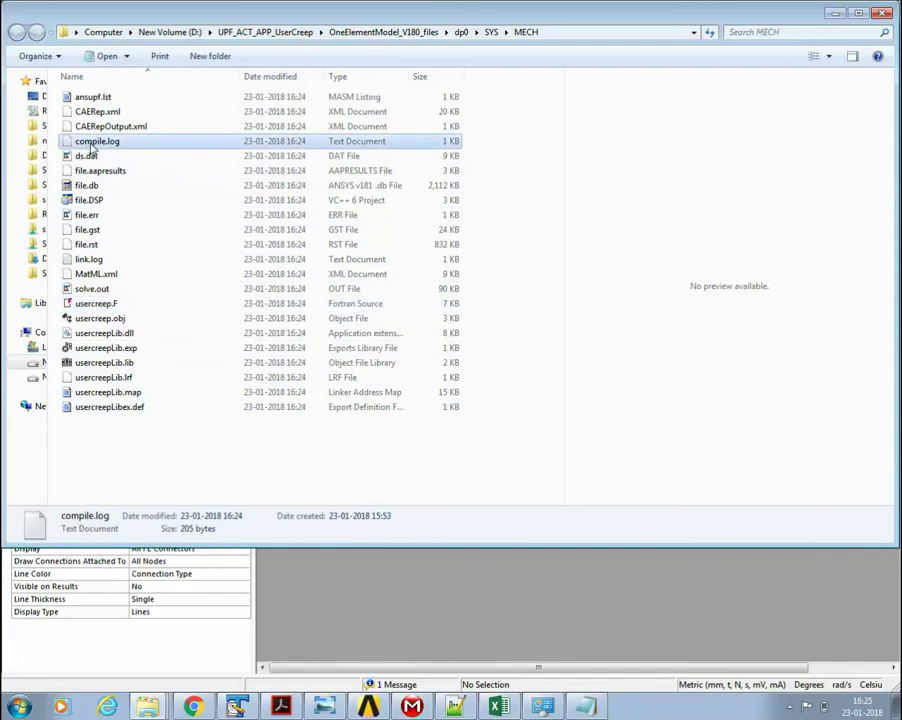
{"action": "left_click", "coordinate": [836, 14]}
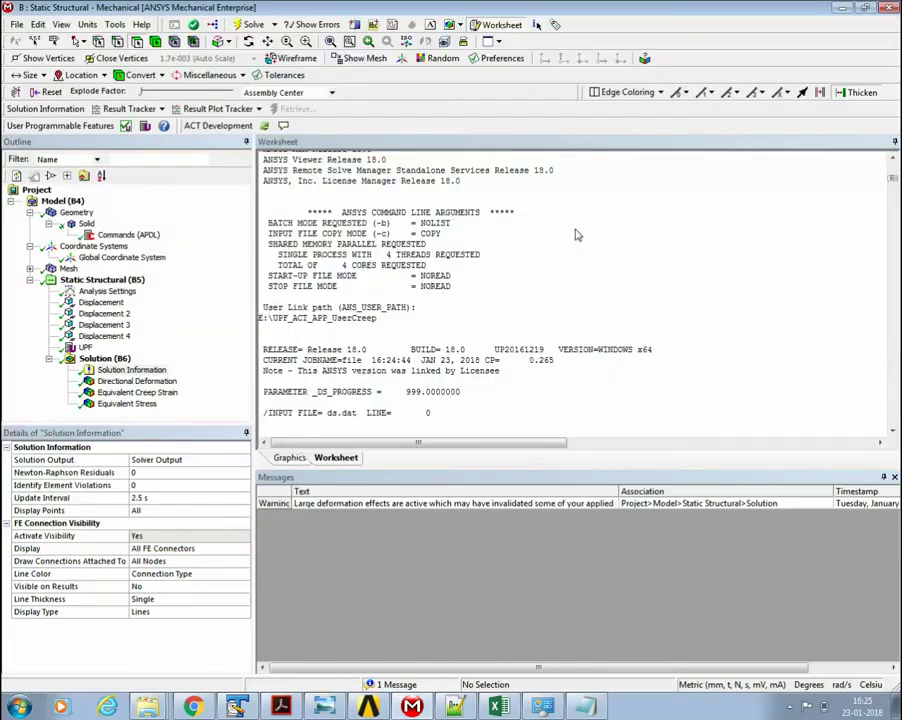
Review the Equivalent Creep Strain and Equivalent Stress histories in Mechanical against the analytical chart in Verification.xlsx.
{"action": "left_click", "coordinate": [140, 392]}
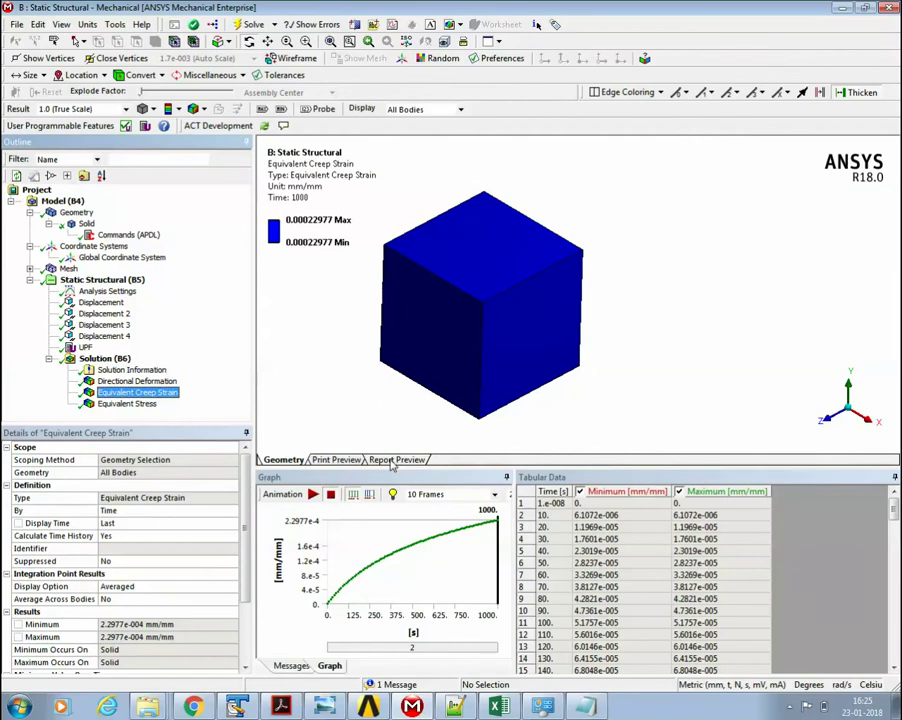
{"action": "left_click", "coordinate": [128, 403]}
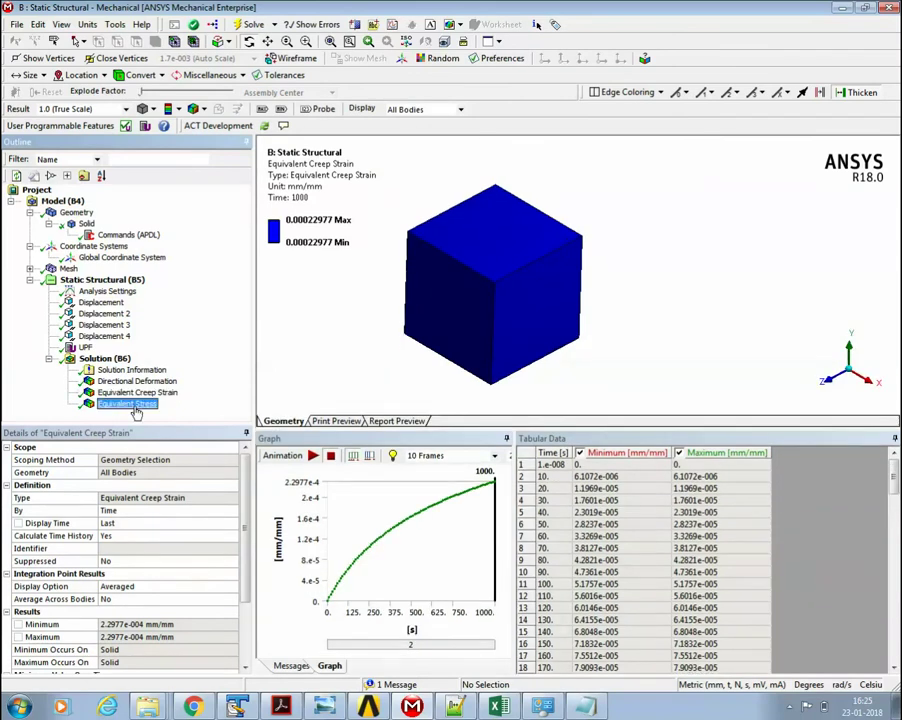
{"action": "left_click", "coordinate": [550, 466]}
{"action": "left_click_drag", "start_coordinate": [543, 471], "coordinate": [670, 467]}
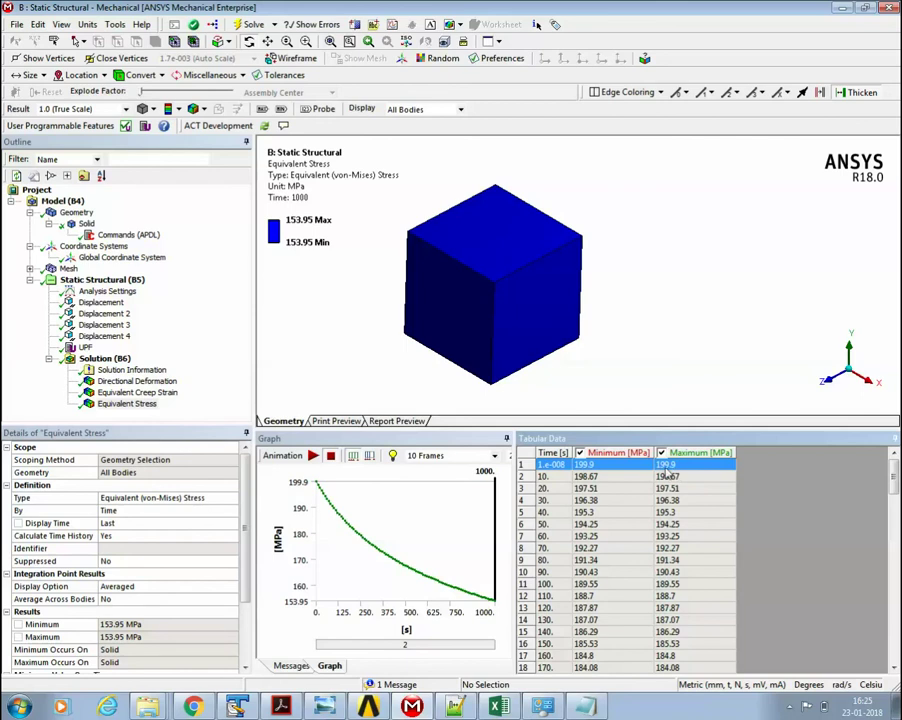
{"action": "left_click", "coordinate": [140, 392]}
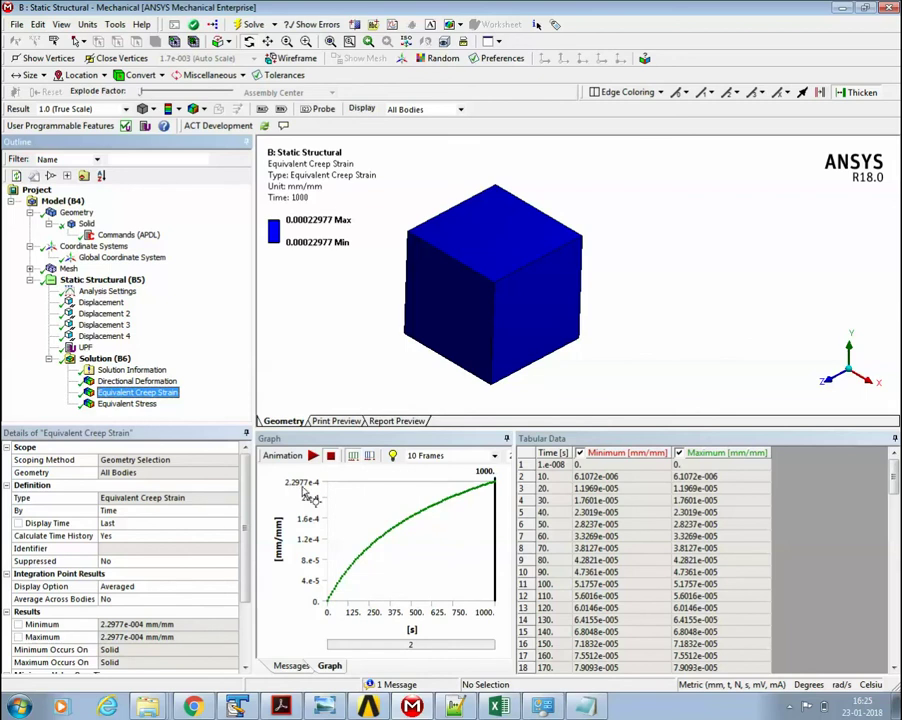
{"action": "key", "text": "alt+Tab"}
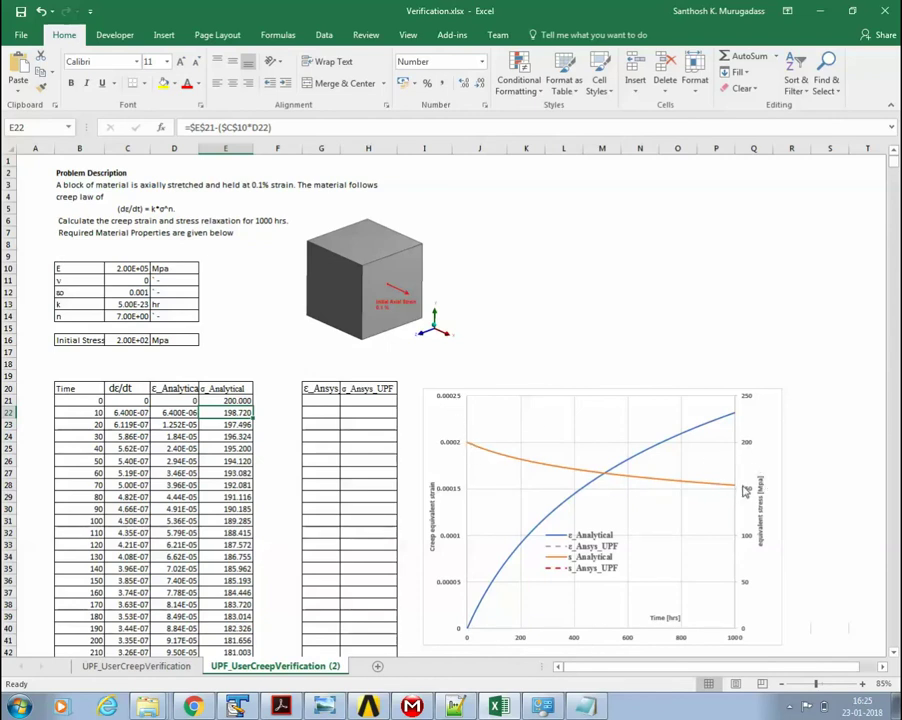
{"action": "key", "text": "alt+Tab"}
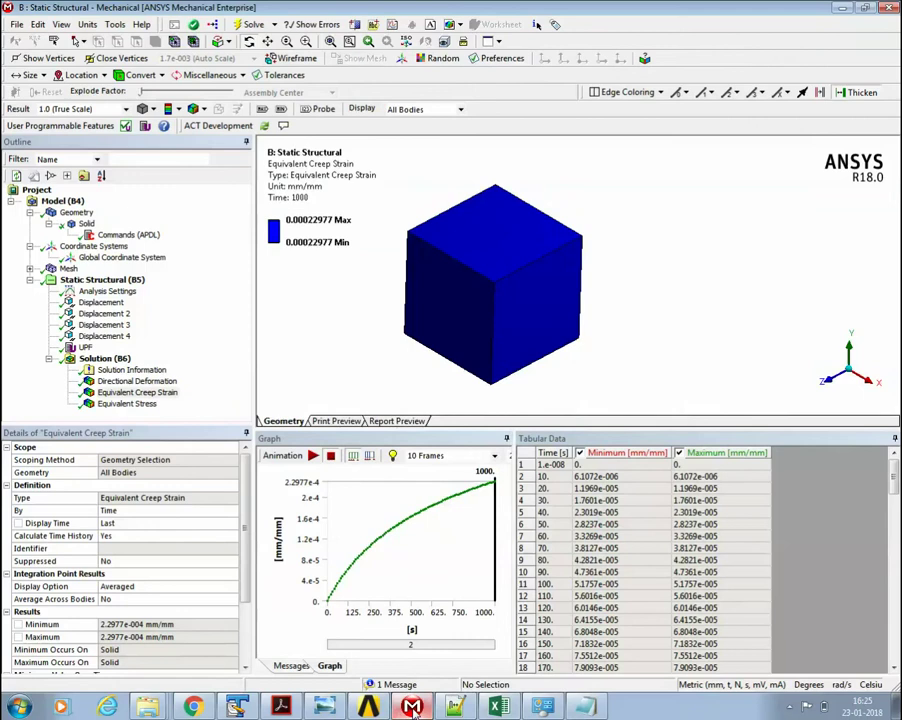
Copy the Maximum values of Equivalent Stress into the σ_Ansys_UPF column of Verification.xlsx in Excel, starting at cell H21.
{"action": "left_click", "coordinate": [122, 403]}
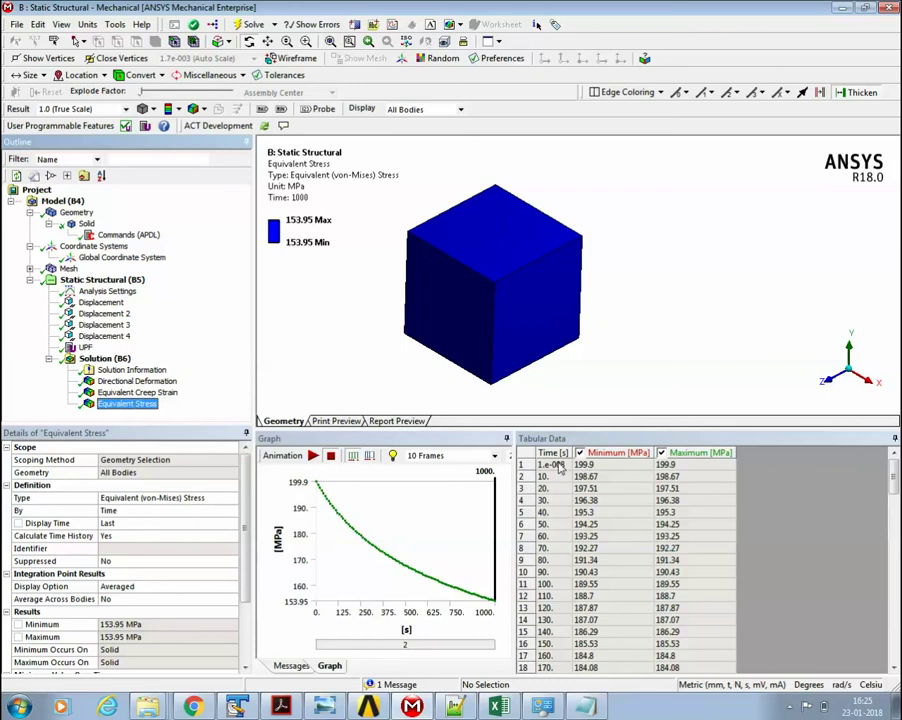
{"action": "left_click", "coordinate": [683, 457]}
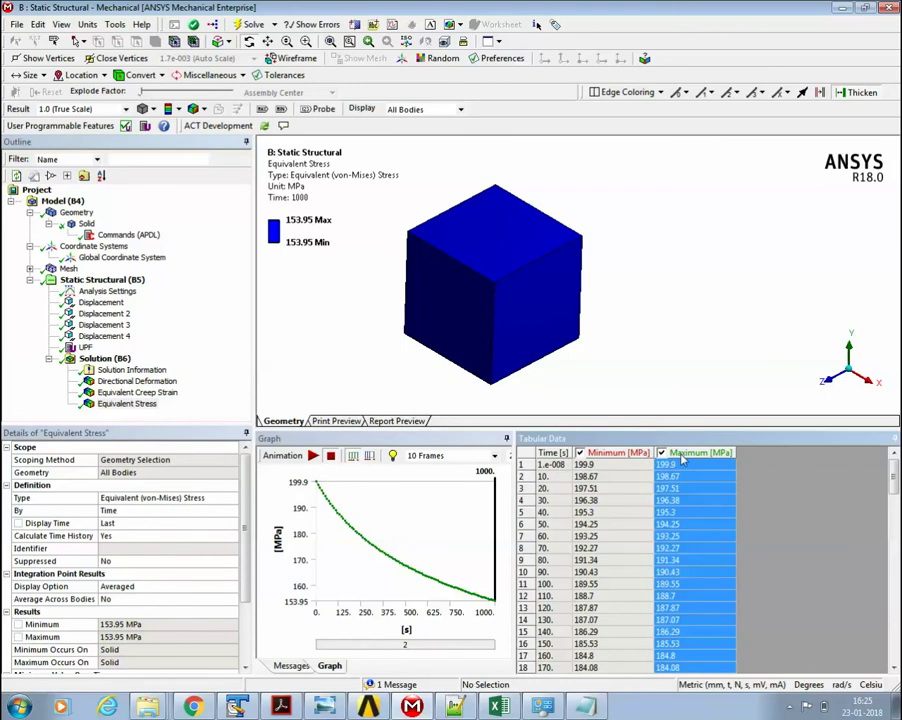
{"action": "left_click", "coordinate": [498, 707]}
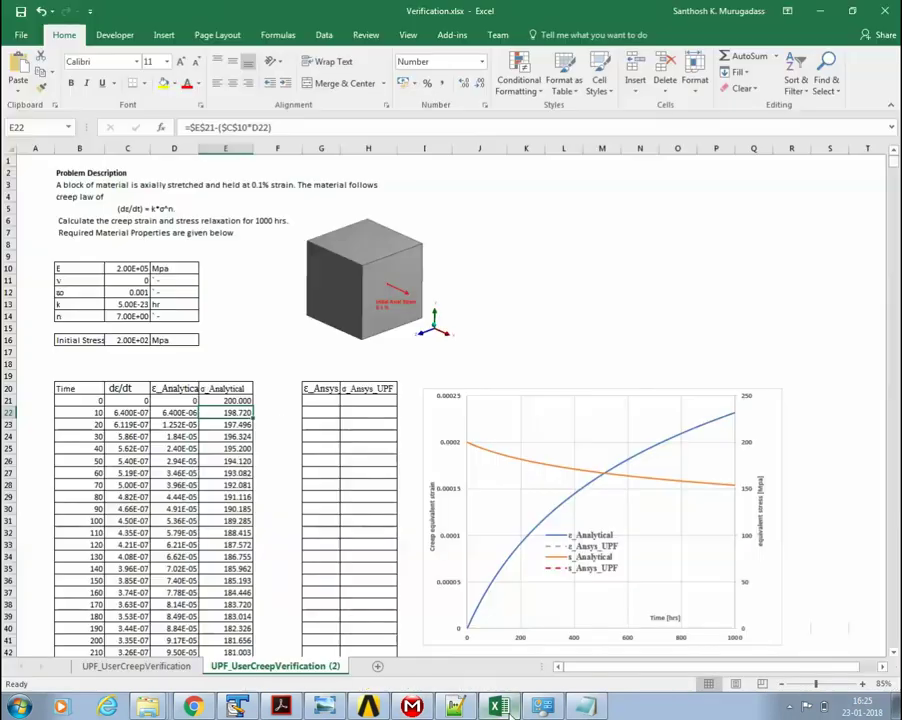
{"action": "left_click", "coordinate": [349, 401]}
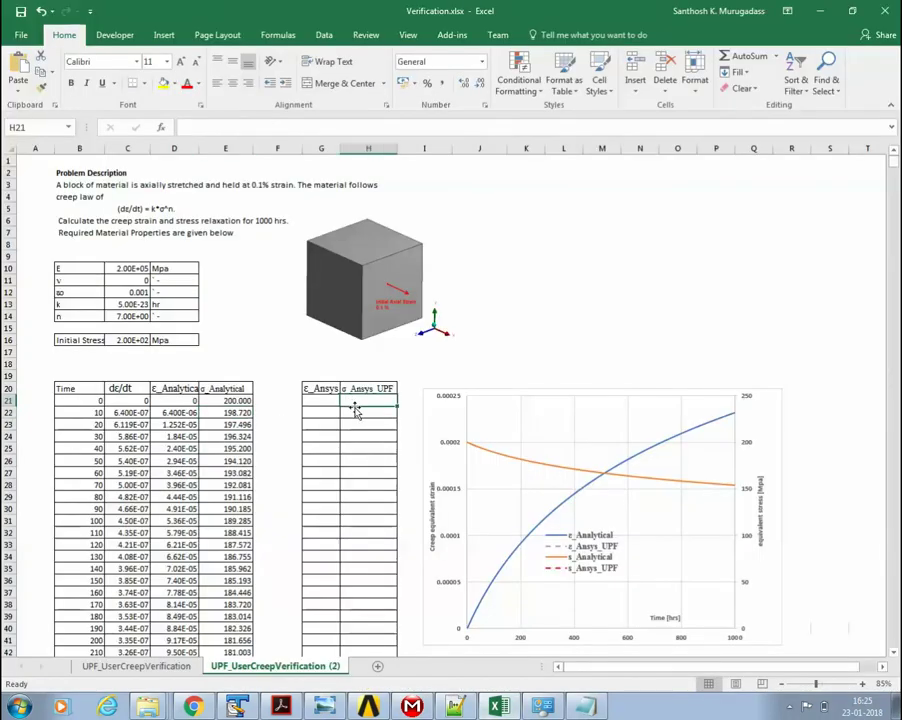
{"action": "key", "text": "ctrl+v"}
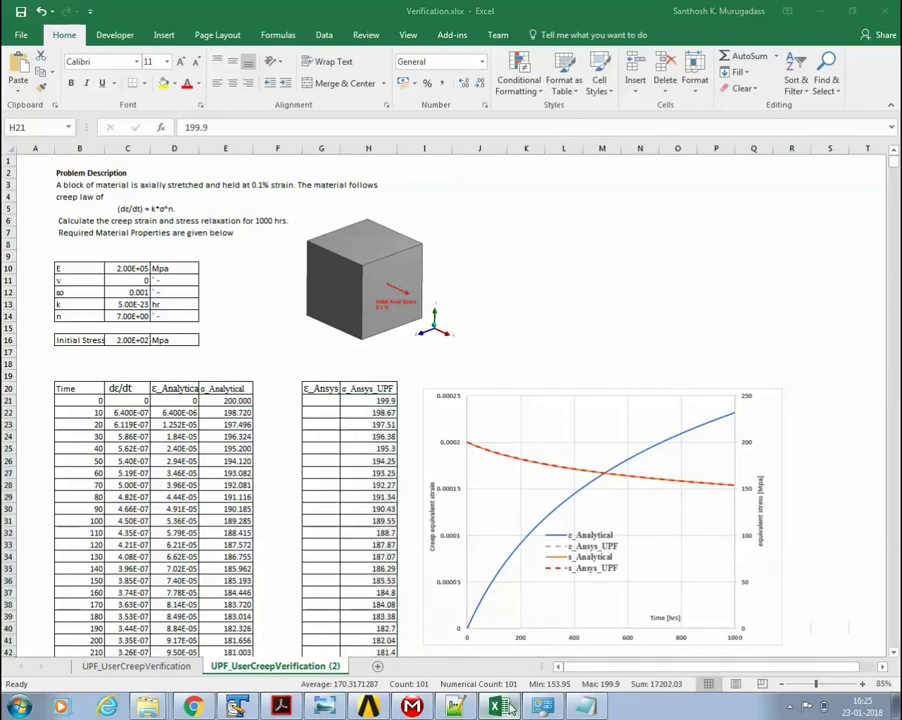
Switch back to Mechanical and copy the Maximum column of the Equivalent Creep Strain tabular data.
{"action": "key", "text": "alt+Tab"}
{"action": "left_click", "coordinate": [130, 392]}
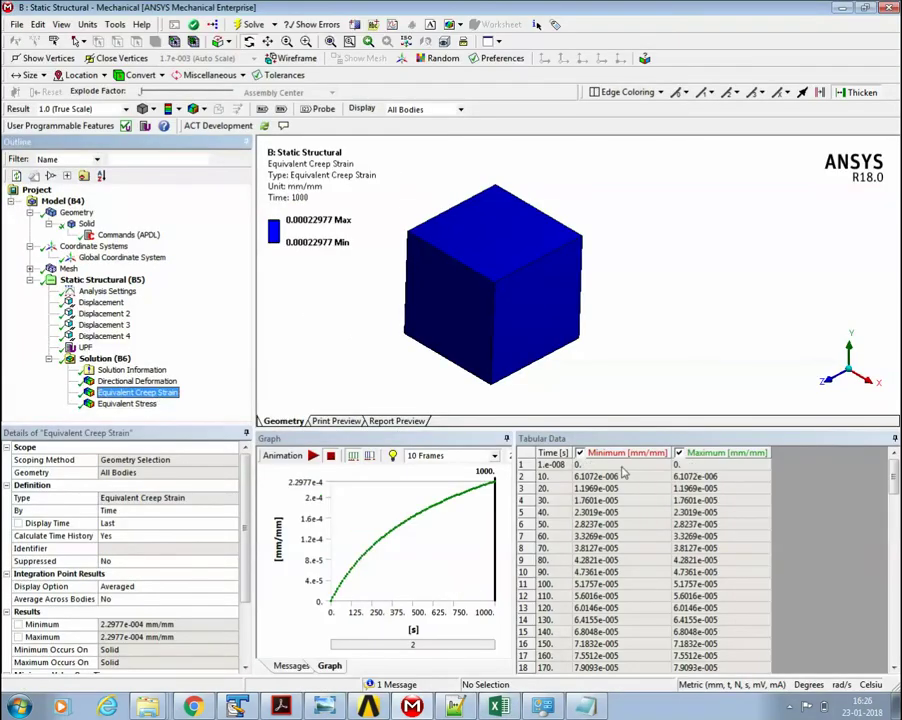
{"action": "left_click", "coordinate": [705, 454]}
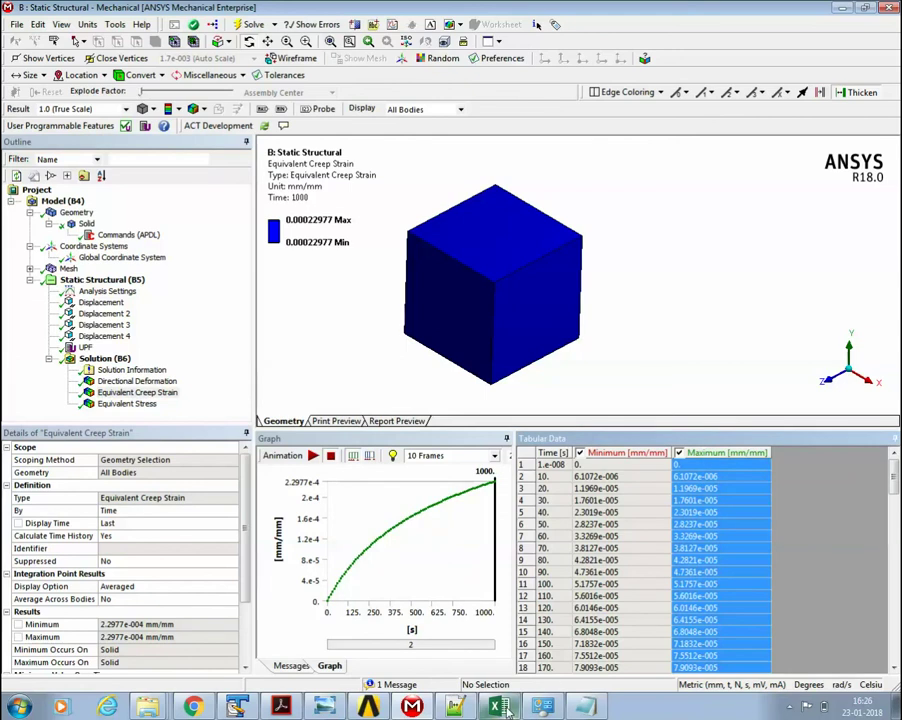
{"action": "mouse_move", "coordinate": [497, 707]}
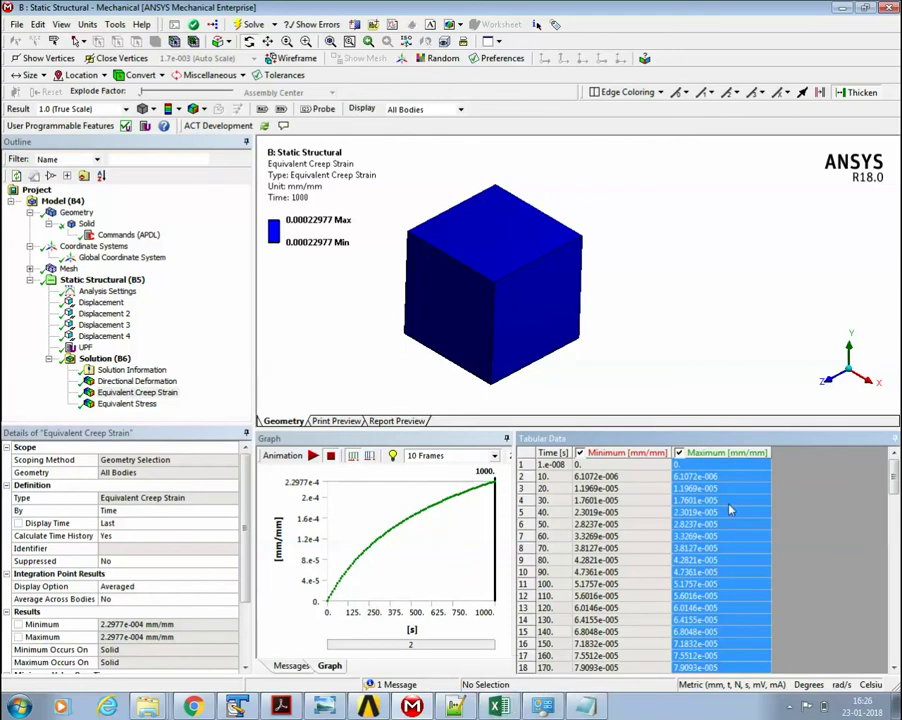
Check the model's mesh with its Edge Sizing, the solid body, and the Directional Deformation result.
{"action": "left_click", "coordinate": [67, 268]}
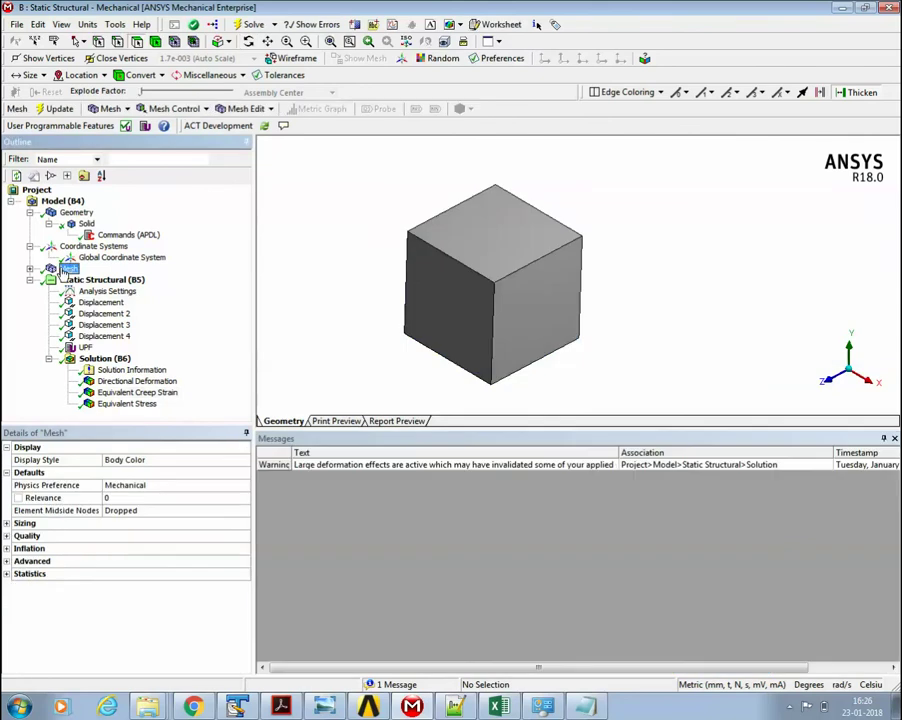
{"action": "left_click", "coordinate": [30, 268]}
{"action": "left_click", "coordinate": [97, 280]}
{"action": "left_click", "coordinate": [67, 268]}
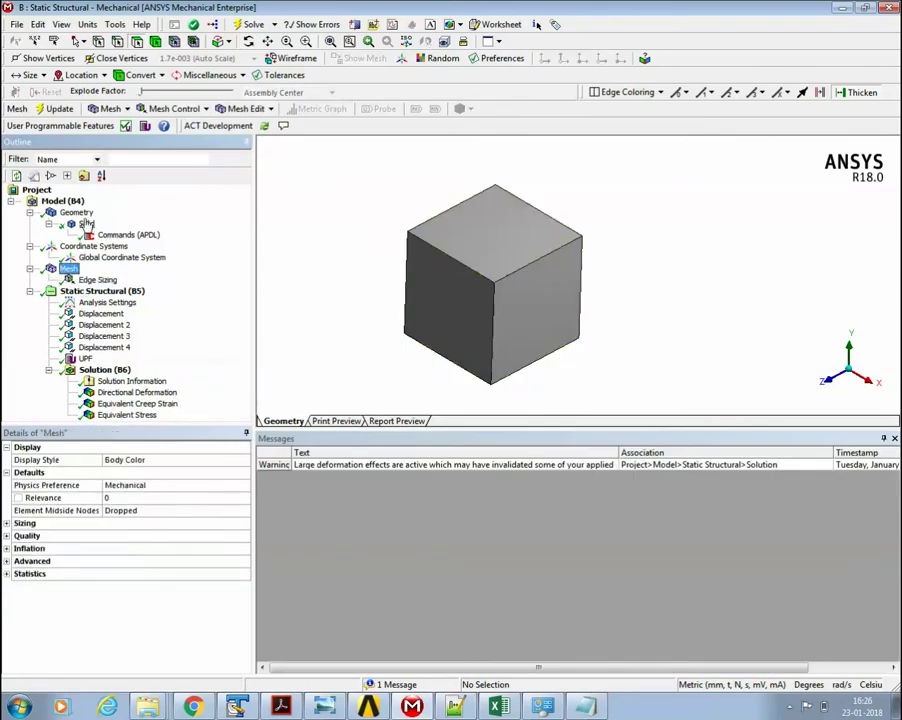
{"action": "left_click", "coordinate": [87, 224]}
{"action": "left_click", "coordinate": [68, 269]}
{"action": "left_click", "coordinate": [128, 392]}
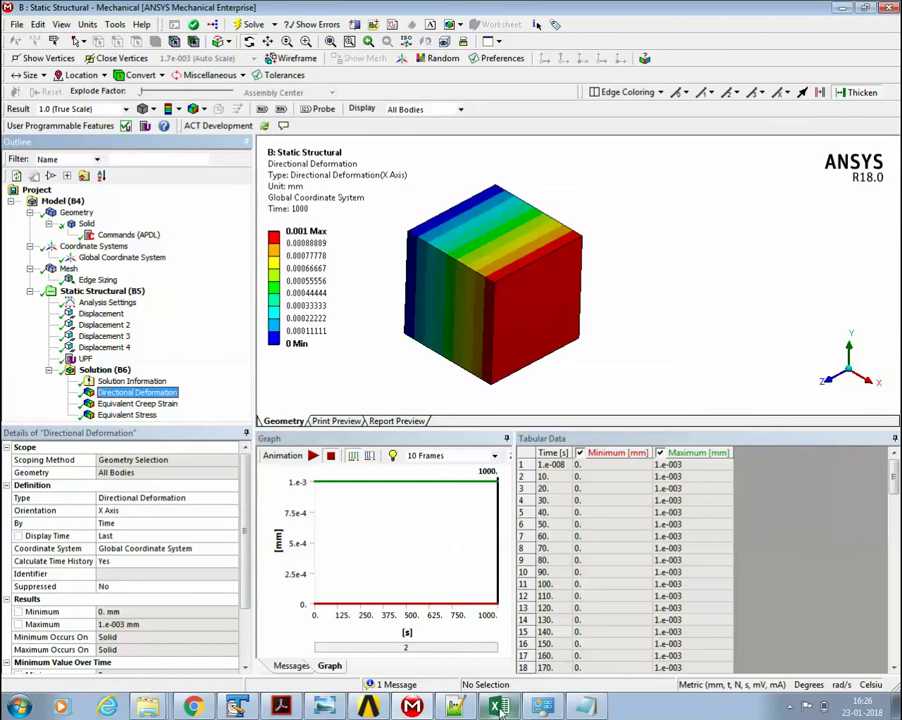
Switch to Excel and paste the copied creep strain values into the ε_Ansys column, starting at cell G21.
{"action": "key", "text": "alt+Tab"}
{"action": "left_click", "coordinate": [325, 402]}
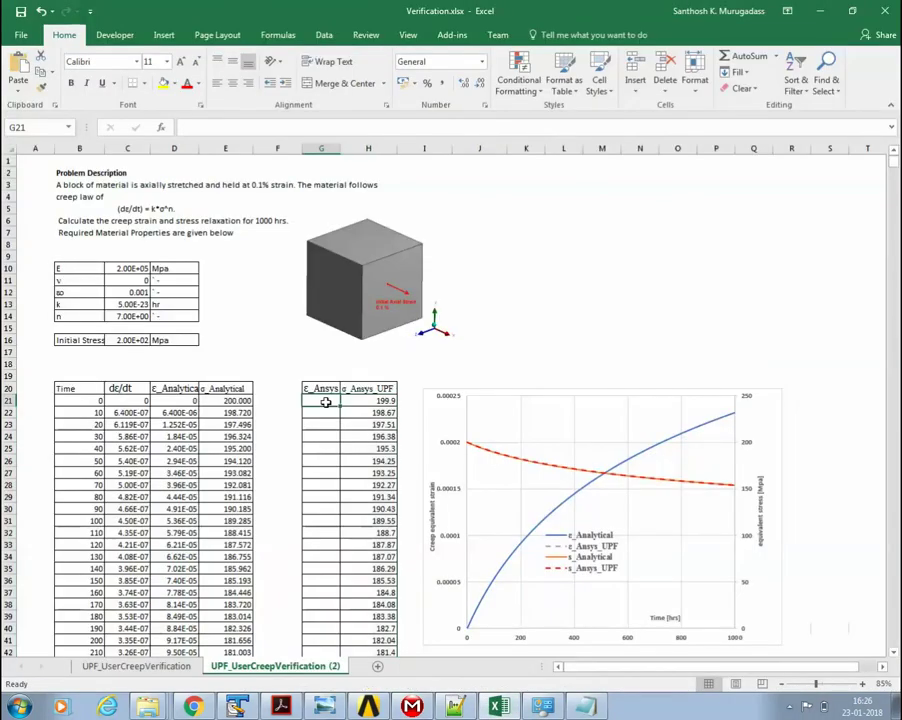
{"action": "key", "text": "ctrl+v"}
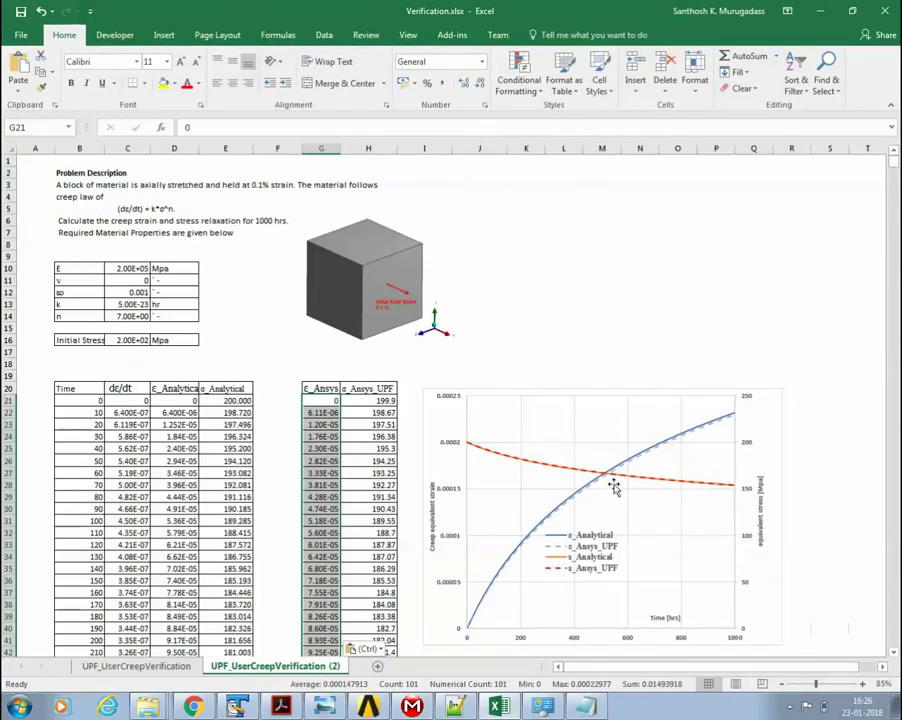
Examine the chart comparing the analytical and ANSYS UPF creep strain and stress curves.
{"action": "scroll", "coordinate": [612, 484], "scroll_direction": "down", "scroll_amount": 2, "text": "ctrl"}
{"action": "scroll", "coordinate": [620, 495], "scroll_direction": "up", "scroll_amount": 5, "text": "ctrl"}
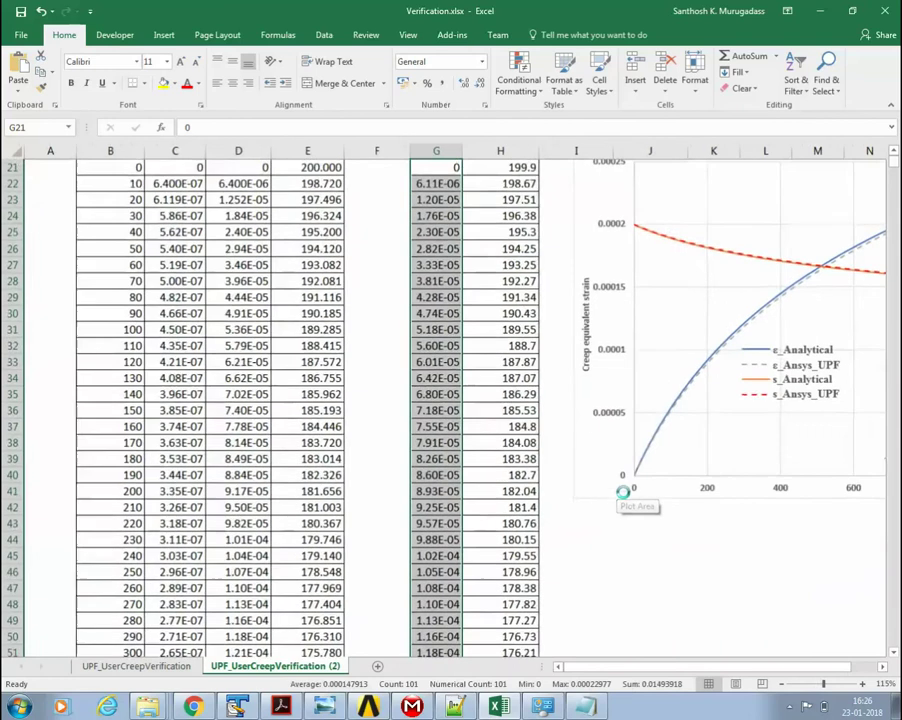
{"action": "left_click_drag", "start_coordinate": [650, 666], "coordinate": [700, 668]}
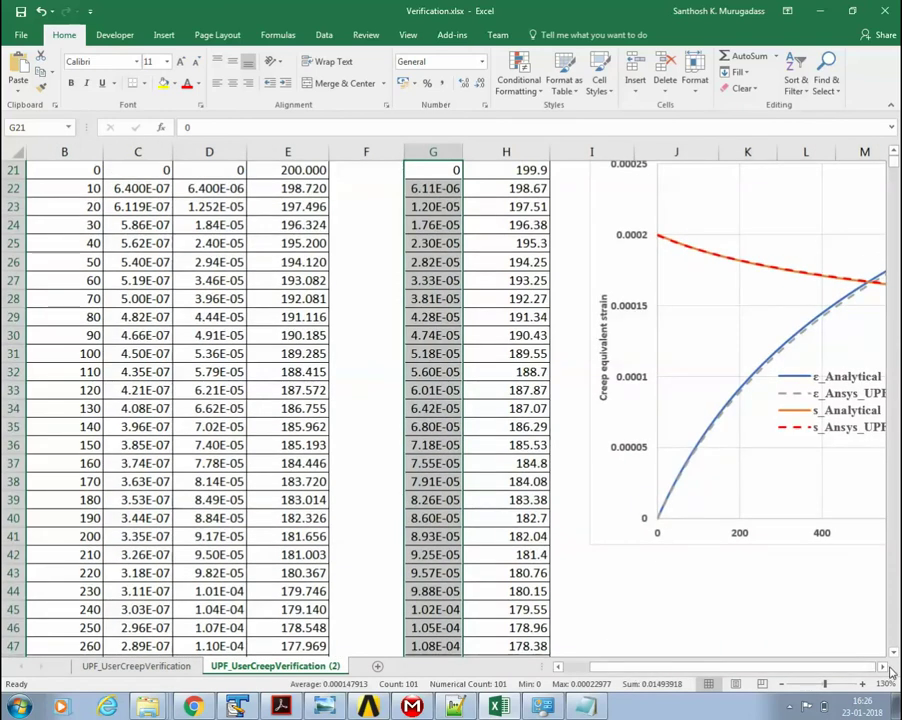
{"action": "left_click", "coordinate": [882, 667]}
{"action": "left_click", "coordinate": [883, 667]}
{"action": "left_click", "coordinate": [883, 667]}
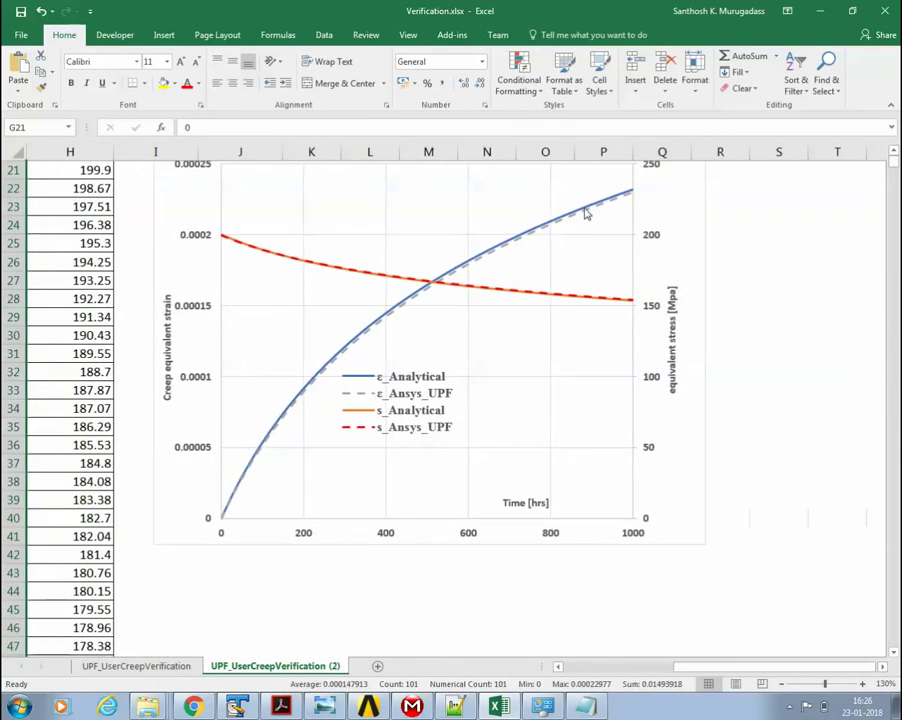
{"action": "scroll", "coordinate": [128, 314], "scroll_direction": "up", "scroll_amount": 6}
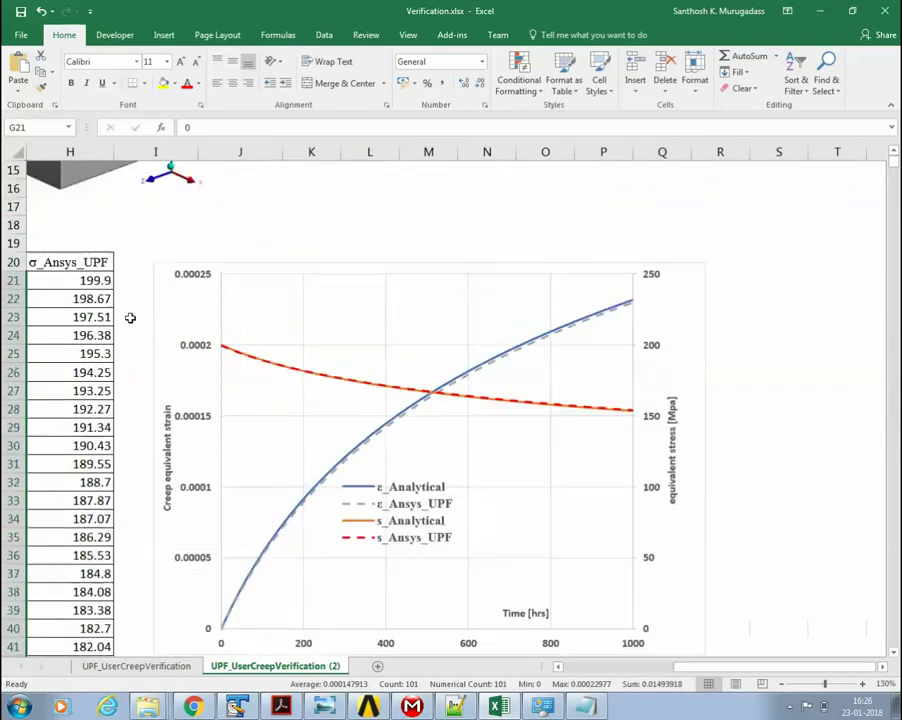
Inspect the time increments in the Time column from row 22 and compare them with the charted curves.
{"action": "left_click_drag", "start_coordinate": [127, 515], "coordinate": [212, 536]}
{"action": "scroll", "coordinate": [587, 585], "scroll_direction": "down", "scroll_amount": 1, "text": "ctrl"}
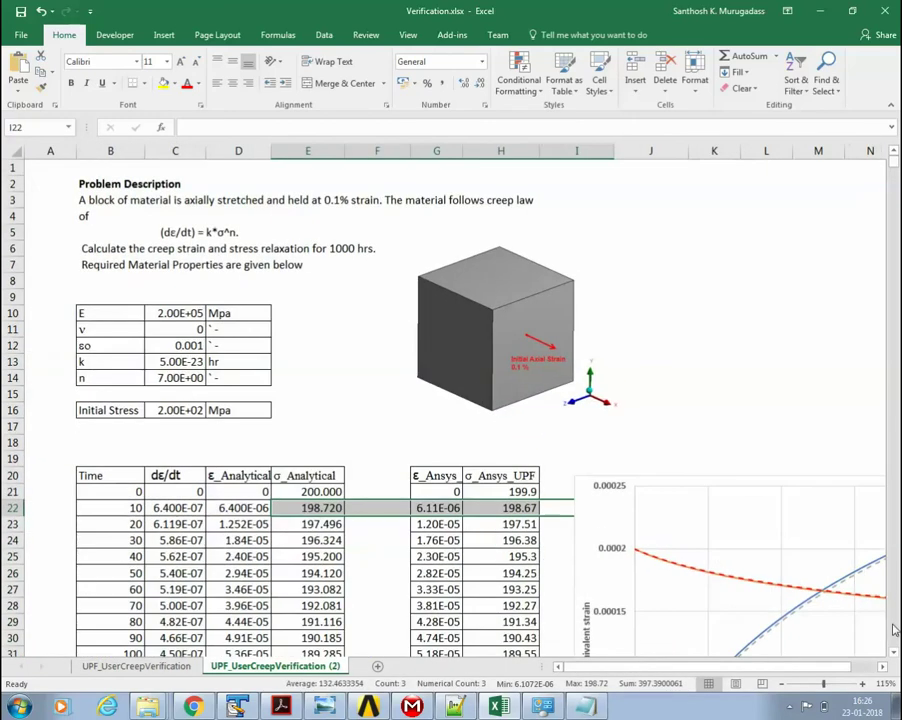
{"action": "left_click_drag", "start_coordinate": [131, 512], "coordinate": [124, 556]}
{"action": "left_click", "coordinate": [128, 507]}
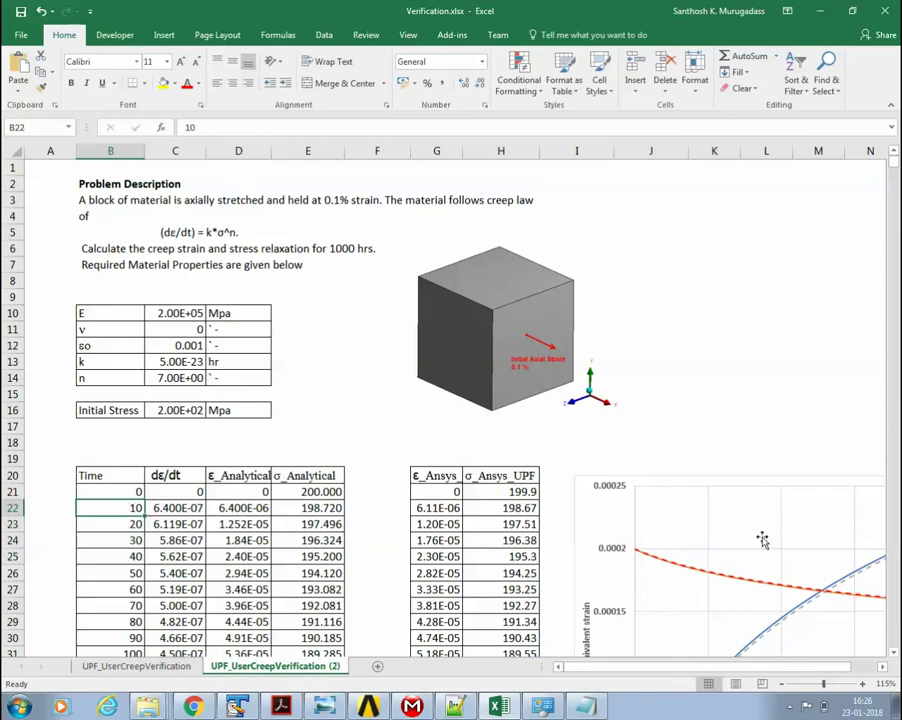
{"action": "scroll", "coordinate": [760, 538], "scroll_direction": "down", "scroll_amount": 1, "text": "ctrl"}
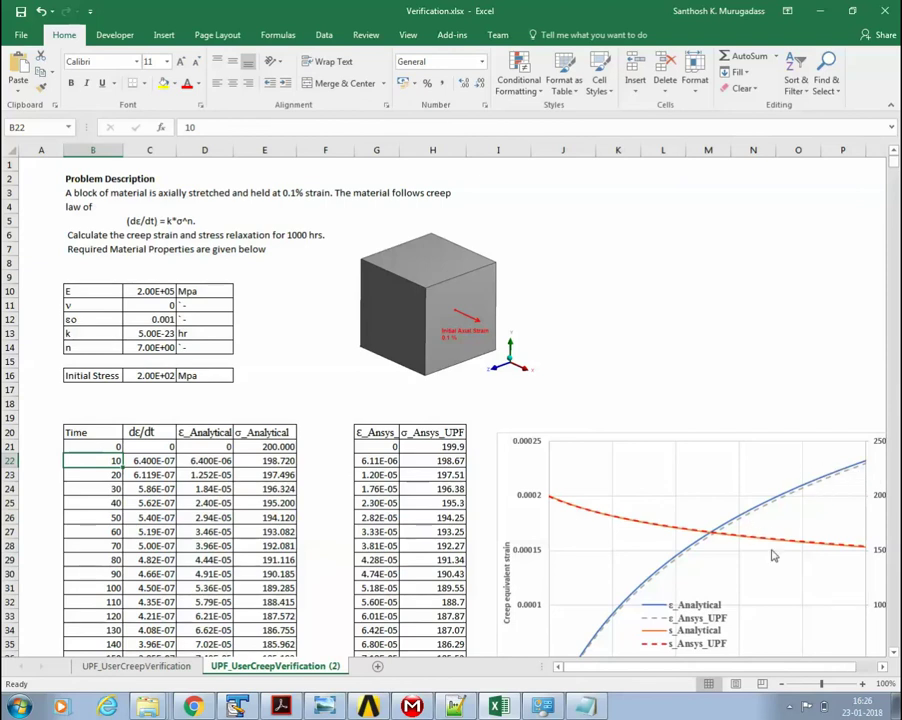
{"action": "scroll", "coordinate": [773, 556], "scroll_direction": "down", "scroll_amount": 1}
Switch to Mechanical, view the creep strain and stress results, and give the model tree more height.
{"action": "key", "text": "alt+Tab"}
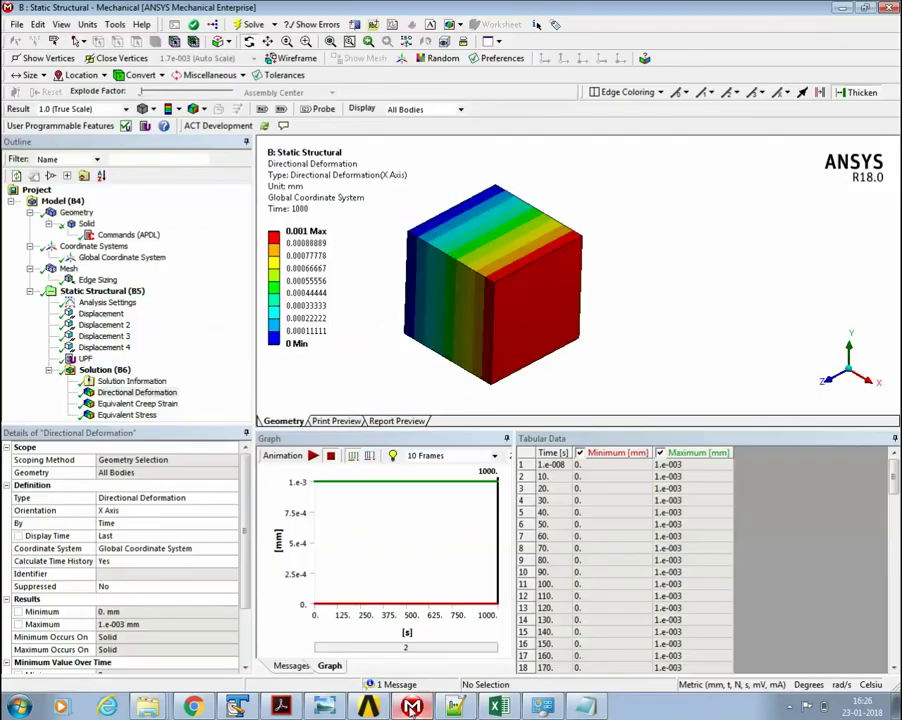
{"action": "left_click", "coordinate": [132, 404]}
{"action": "left_click", "coordinate": [127, 415]}
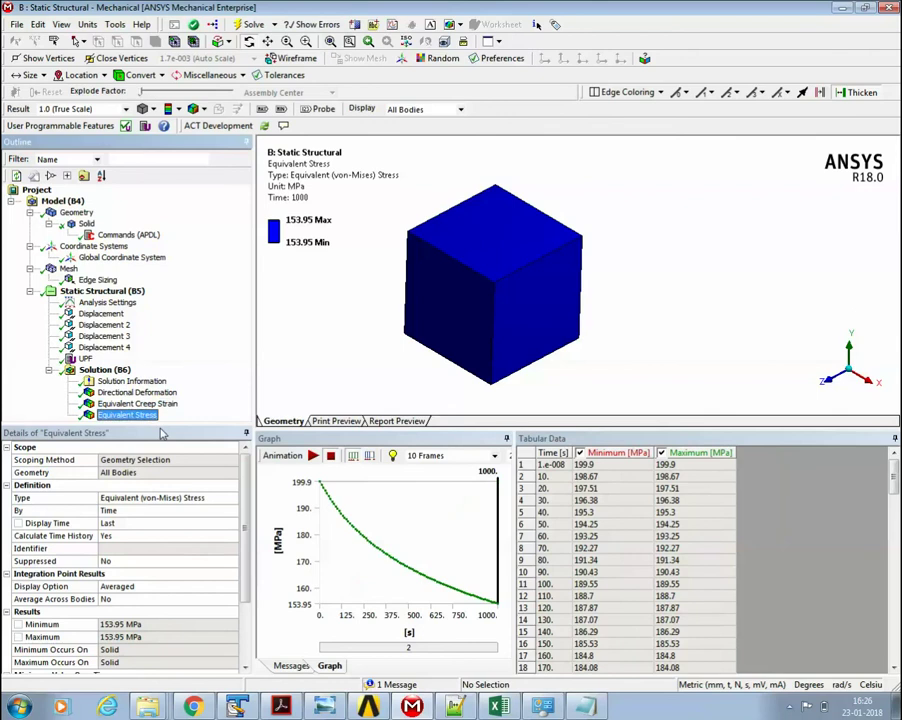
{"action": "left_click_drag", "start_coordinate": [138, 428], "coordinate": [148, 511]}
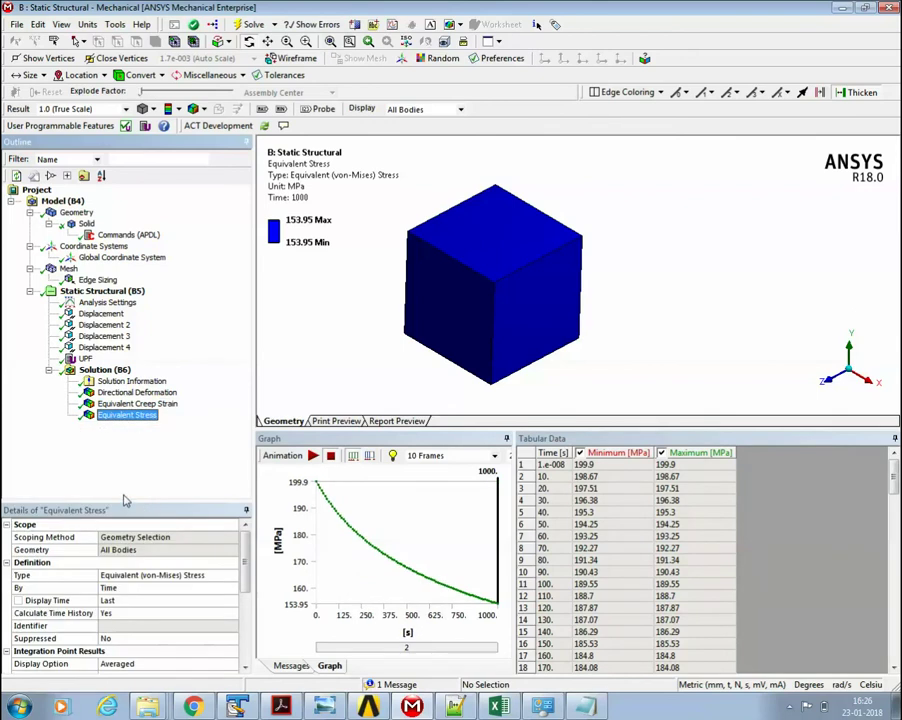
Rename the Commands (APDL) object under Solid to "Commands (APDL)_UPFCreepMaterialData", reusing the name from its comment line.
{"action": "left_click", "coordinate": [126, 234]}
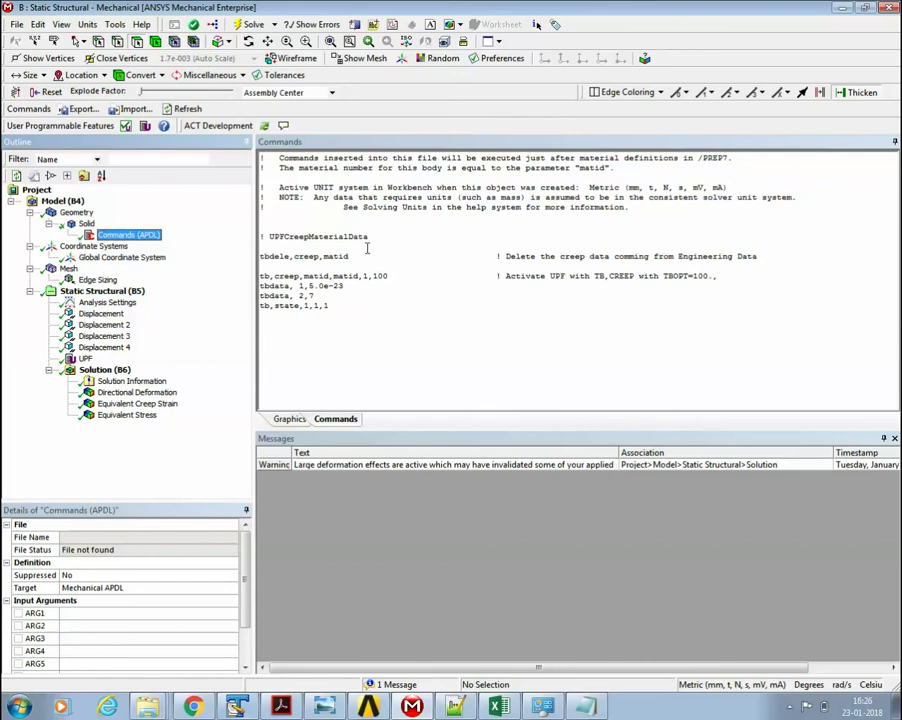
{"action": "left_click_drag", "start_coordinate": [367, 237], "coordinate": [271, 236]}
{"action": "key", "text": "ctrl+c"}
{"action": "right_click", "coordinate": [152, 234]}
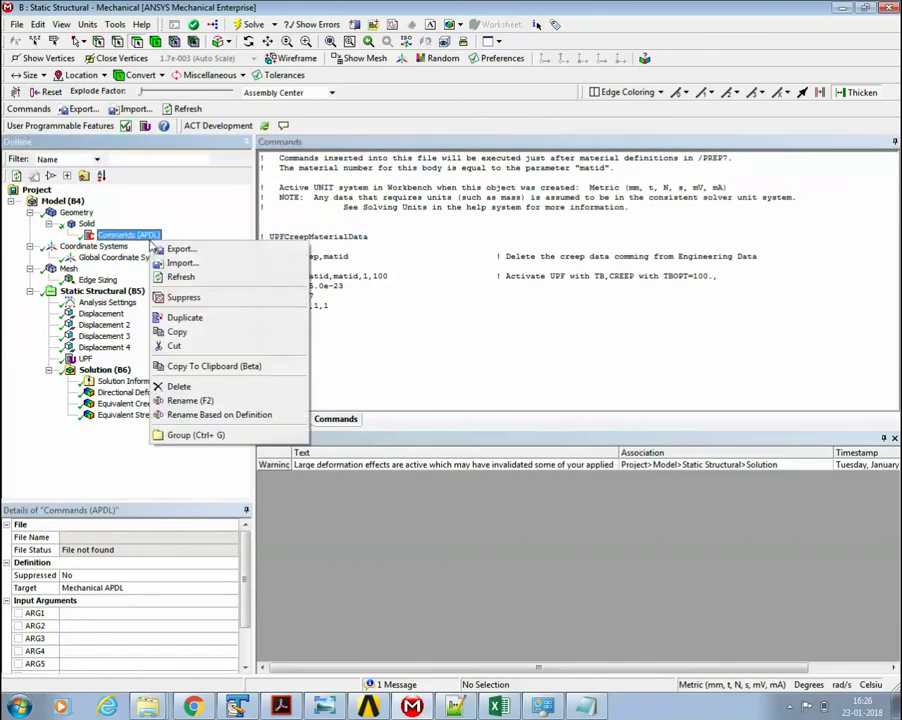
{"action": "left_click", "coordinate": [192, 397]}
{"action": "key", "text": "Escape"}
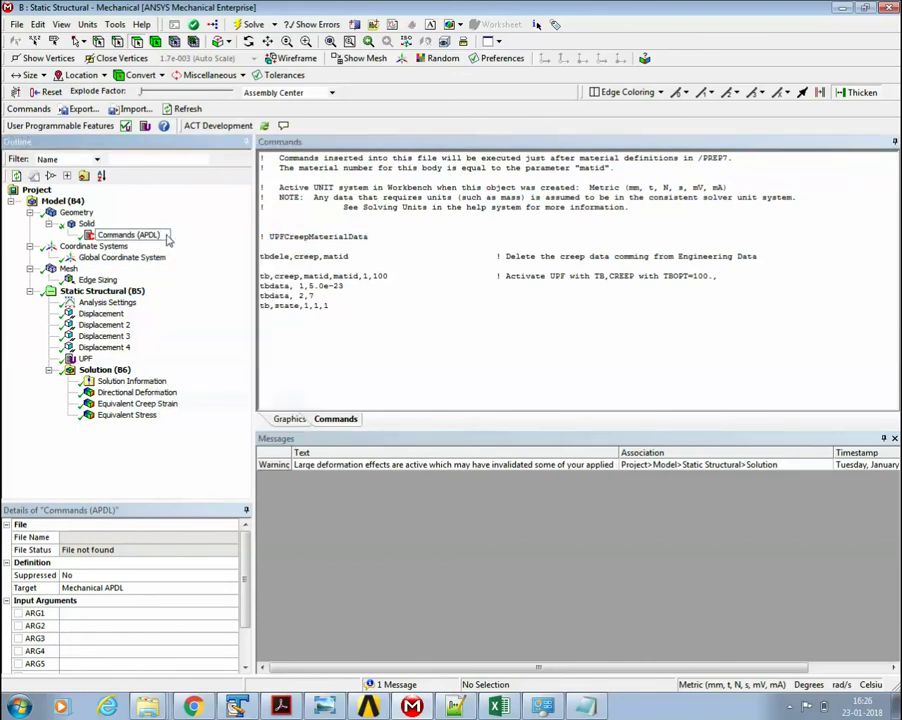
{"action": "type", "text": "_"}
{"action": "key", "text": "ctrl+v"}
{"action": "key", "text": "Return"}
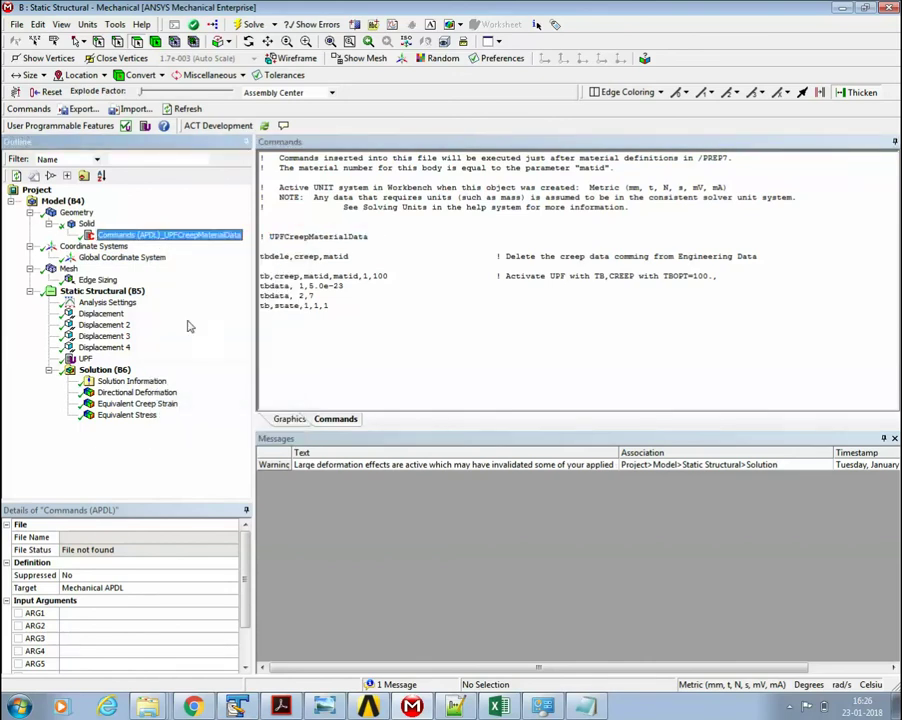
Review the UPF object's settings and the Directional Deformation, Equivalent Creep Strain and Equivalent Stress results.
{"action": "left_click", "coordinate": [85, 359]}
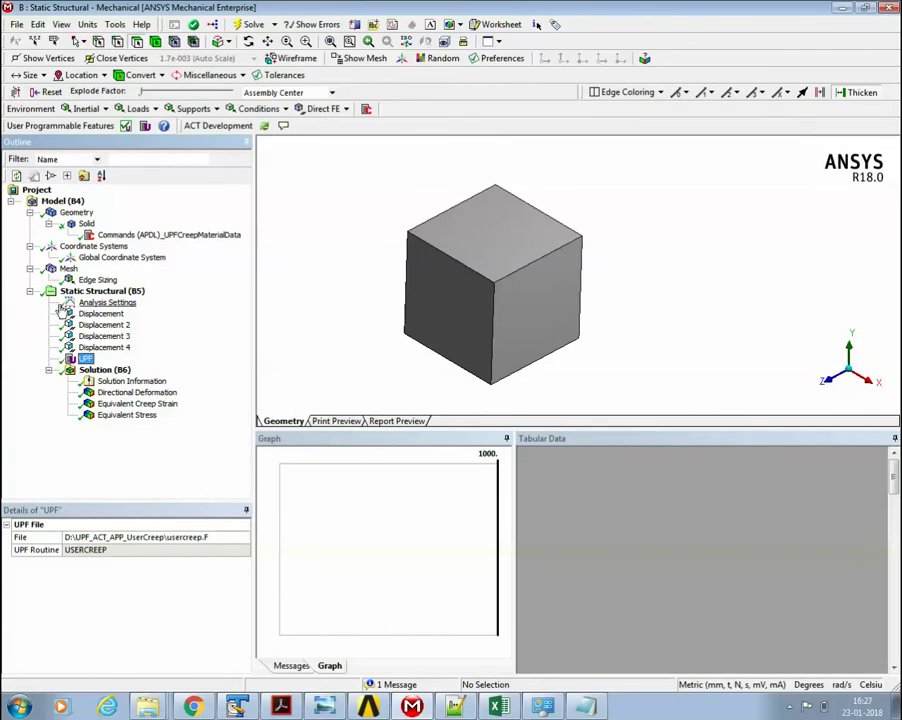
{"action": "left_click", "coordinate": [136, 392]}
{"action": "left_click", "coordinate": [135, 403]}
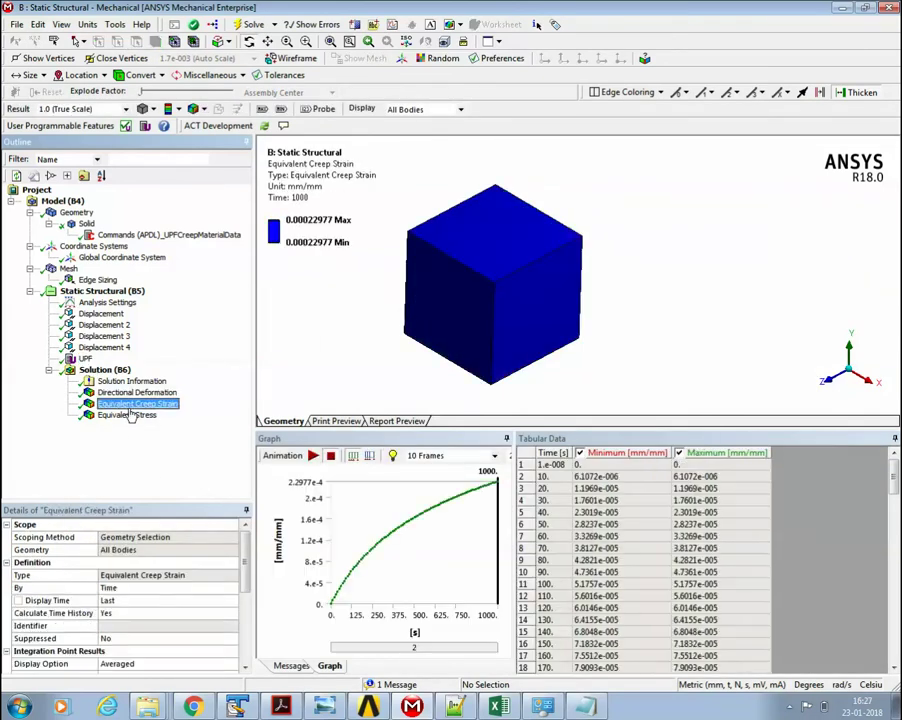
{"action": "left_click", "coordinate": [128, 415]}
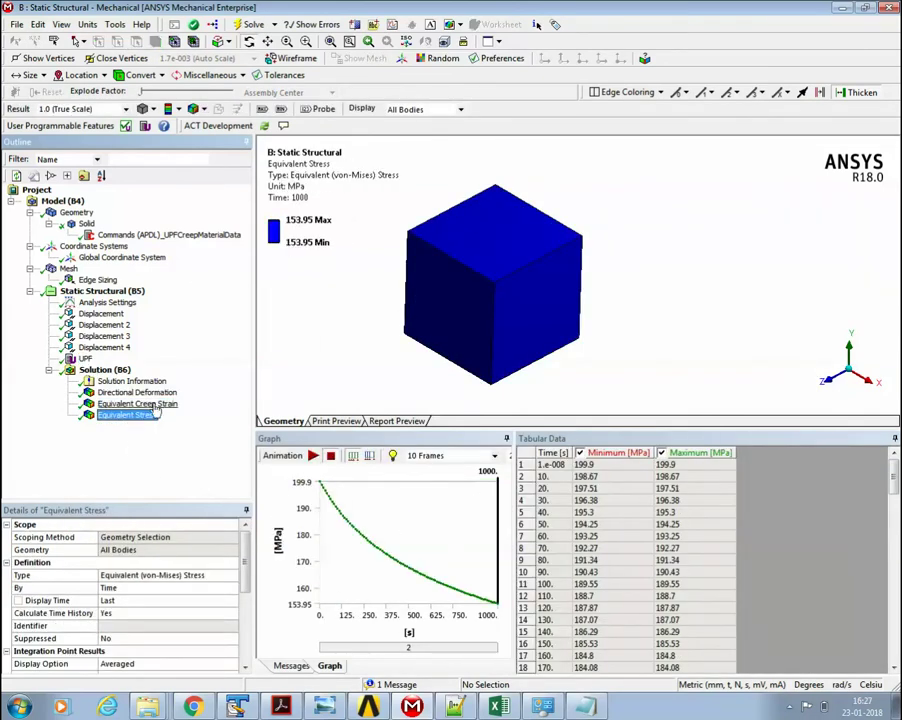